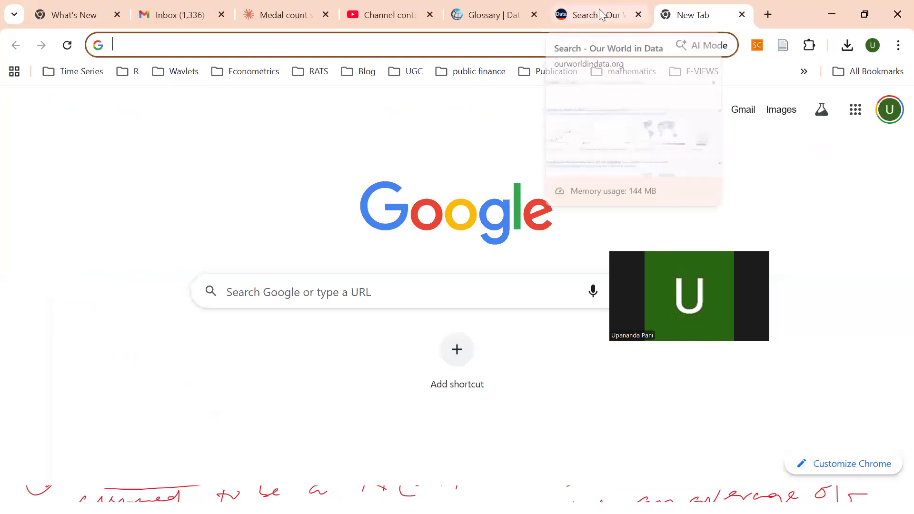
Step: Remove the India and Government Spending filters from the Our World in Data search
scroll(520, 252, "up", 2)
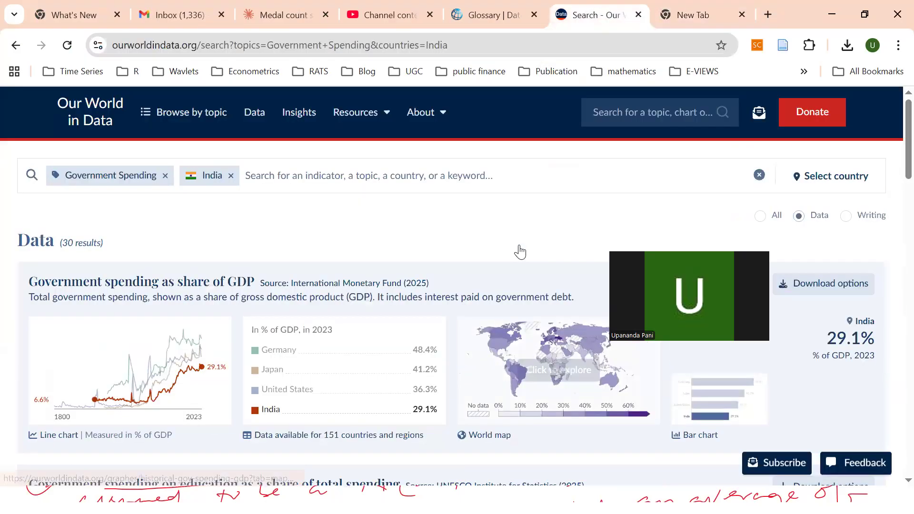
left_click(230, 175)
left_click(165, 177)
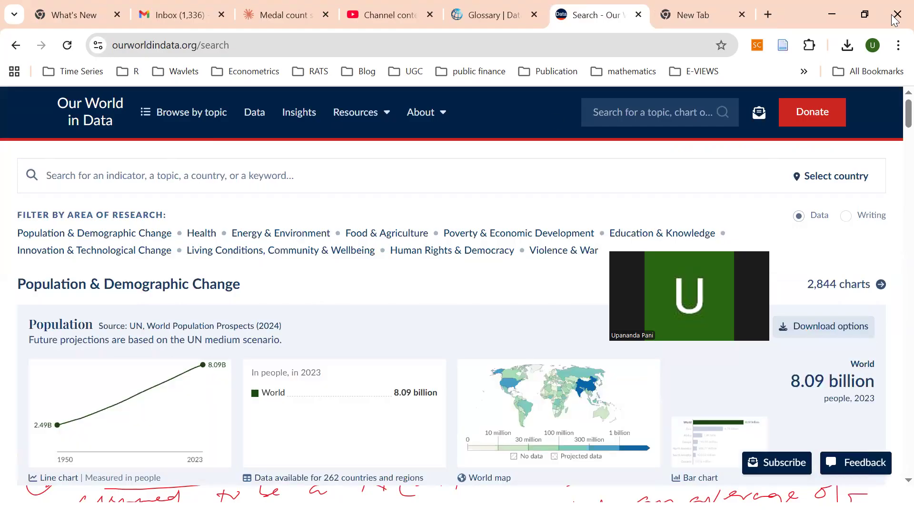
Step: Search Google for world bank development indicators and open the World Development Indicators DataBank page
left_click(697, 6)
left_click(267, 291)
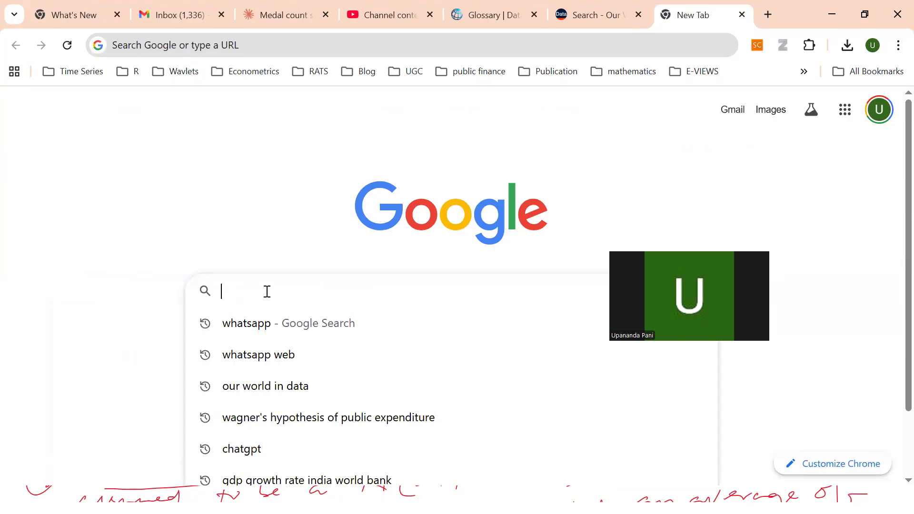
type("WORLD ")
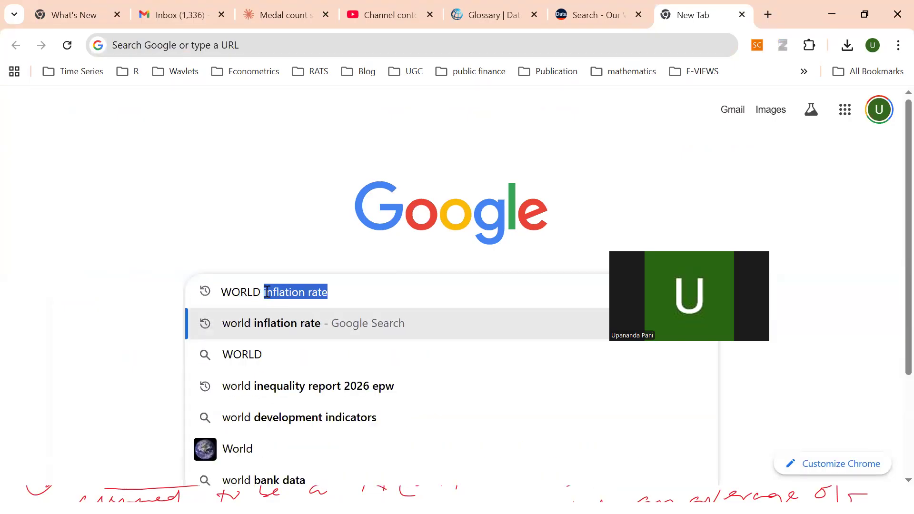
type("BANK ")
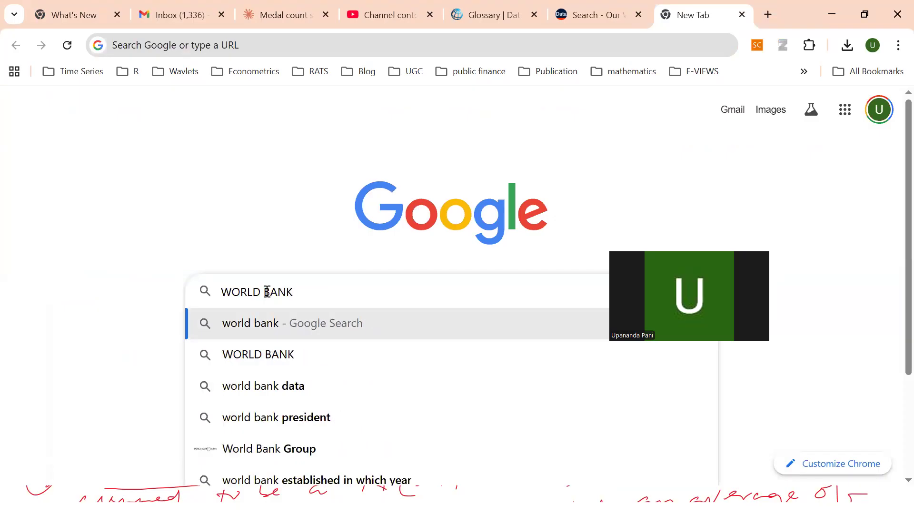
type("DEVEL")
key("Return")
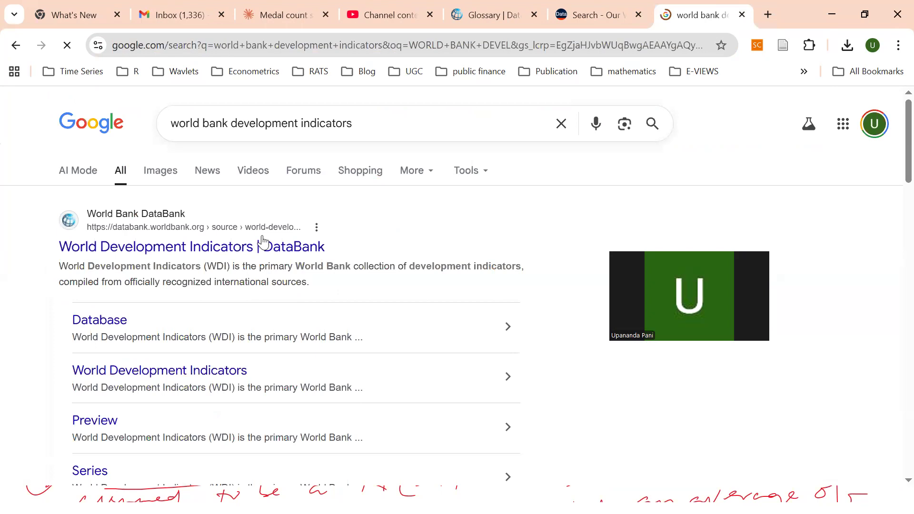
left_click(245, 247)
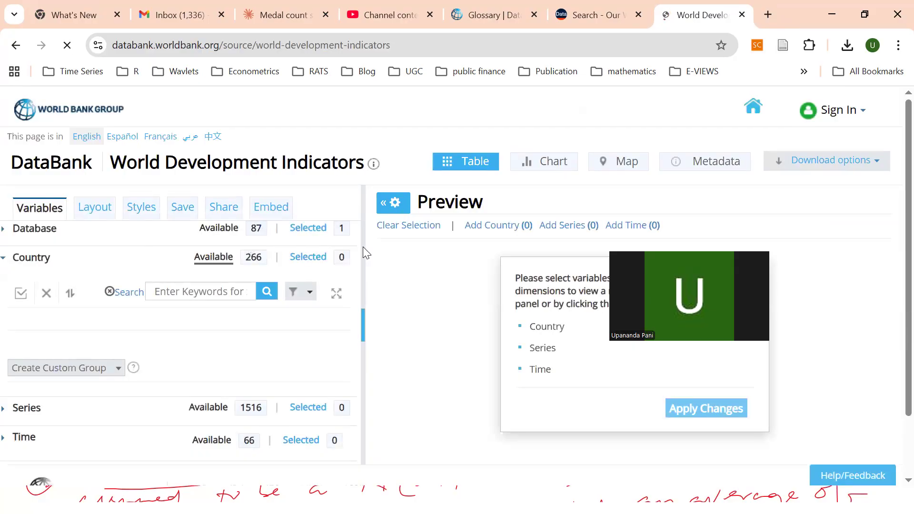
Step: Read the South Asia entry in the DataBank Metadata Glossary, including its code and special notes
left_click(499, 14)
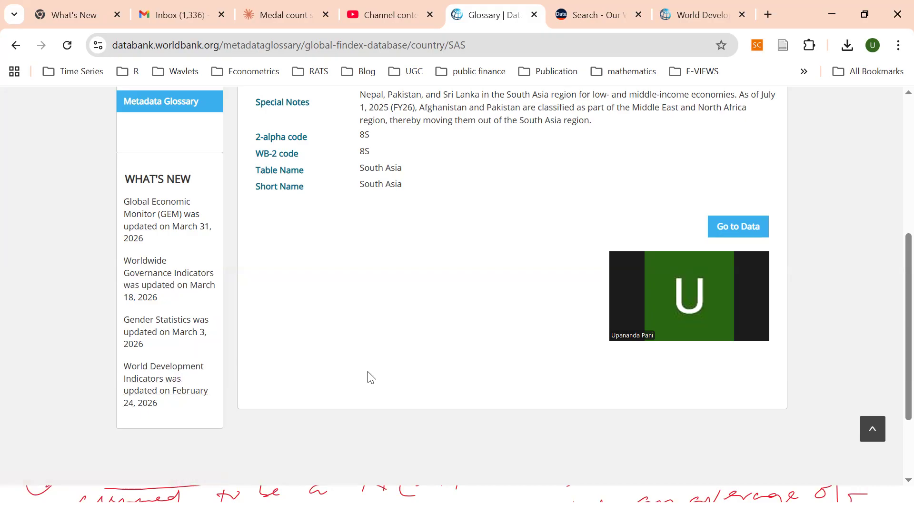
scroll(371, 377, "up", 3)
scroll(371, 377, "down", 2)
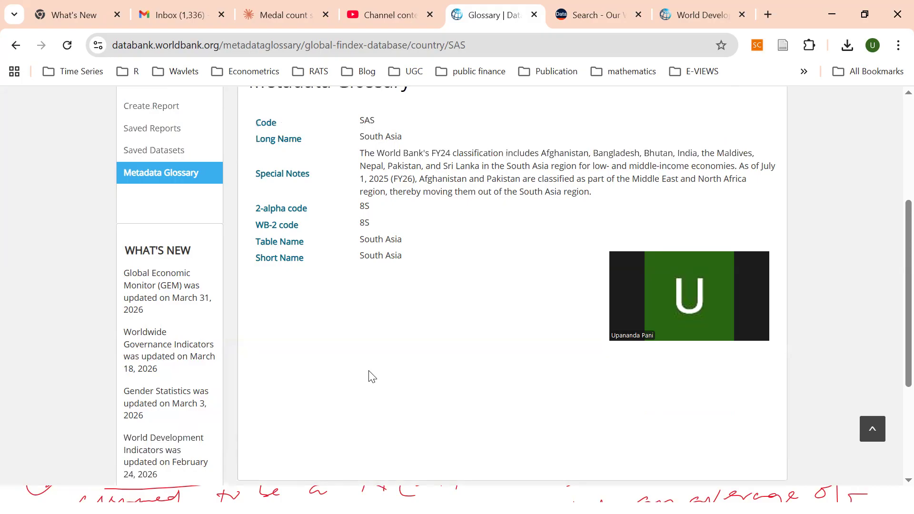
scroll(371, 378, "down", 2)
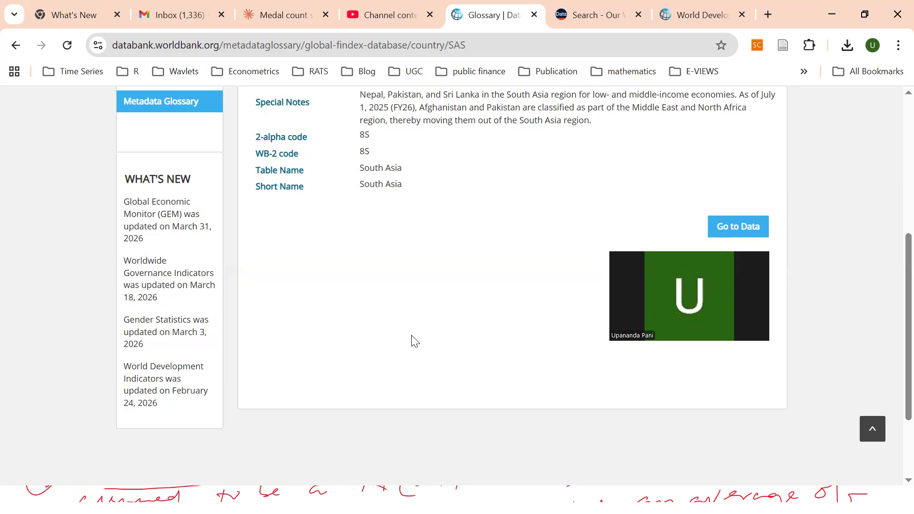
scroll(413, 339, "up", 3)
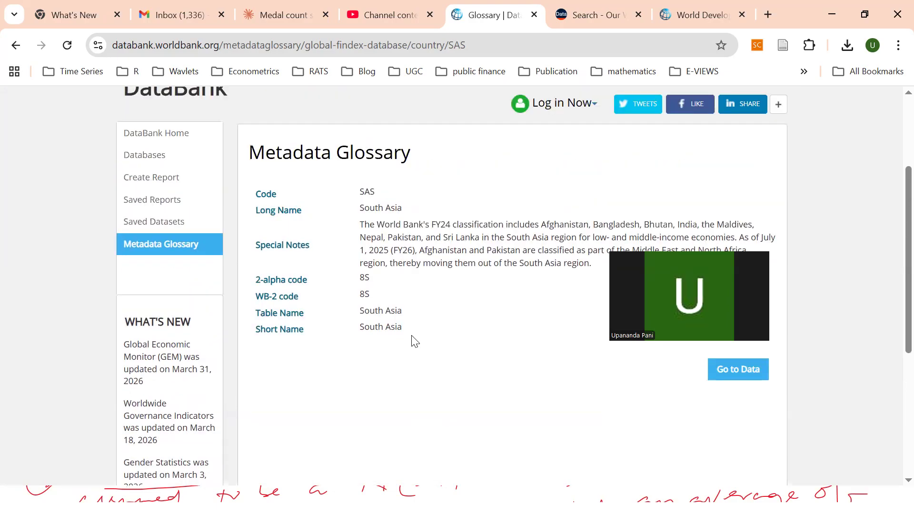
scroll(415, 342, "down", 1)
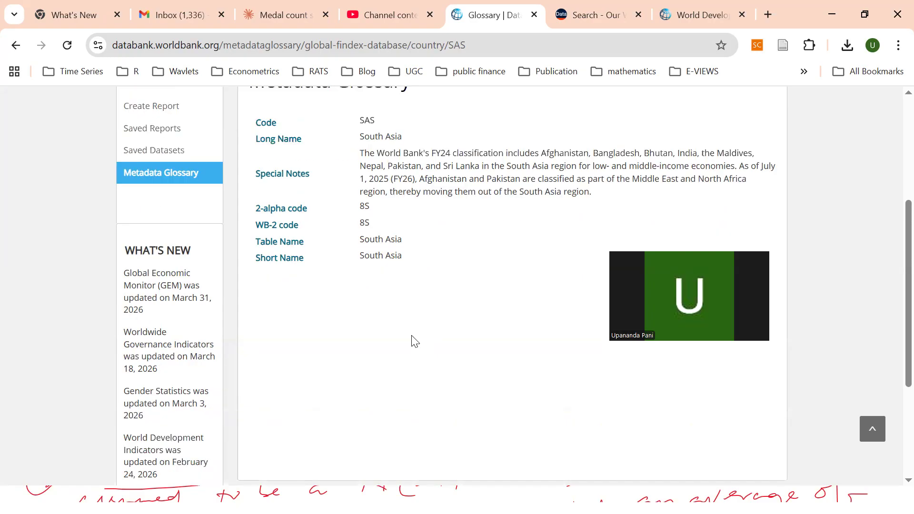
Step: Return to the World Development Indicators database and select India as the country
left_click(679, 8)
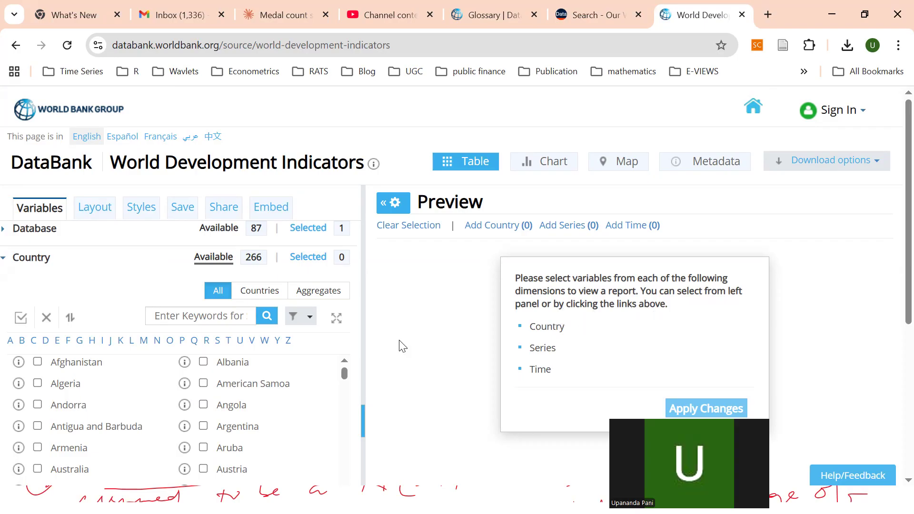
scroll(131, 419, "down", 1)
scroll(130, 419, "down", 3)
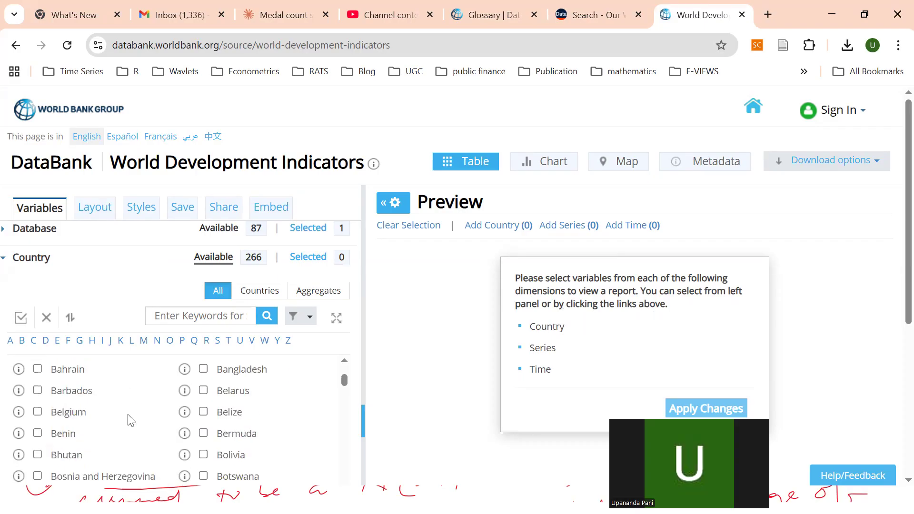
scroll(131, 419, "up", 2)
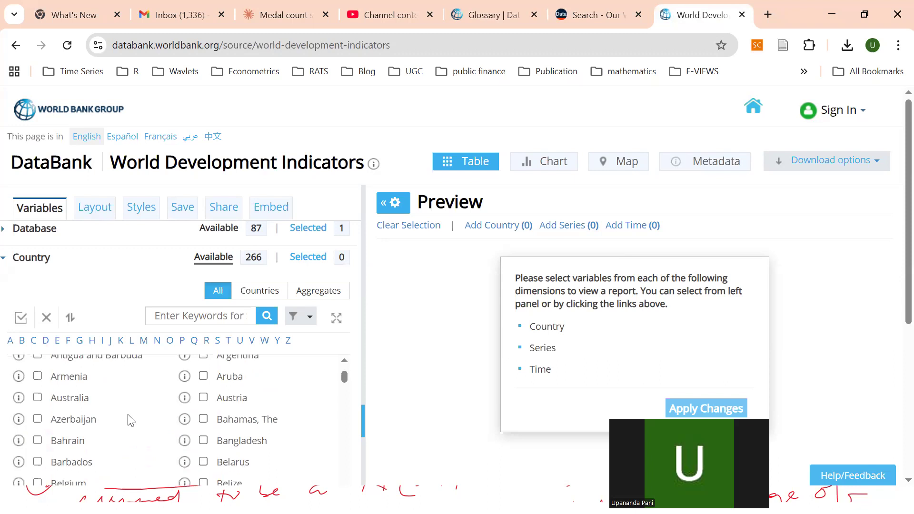
left_click(103, 340)
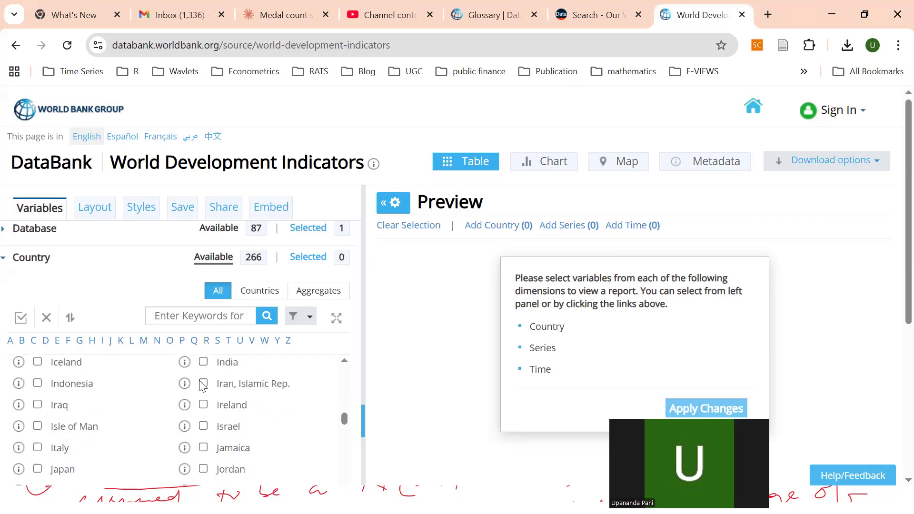
left_click(205, 365)
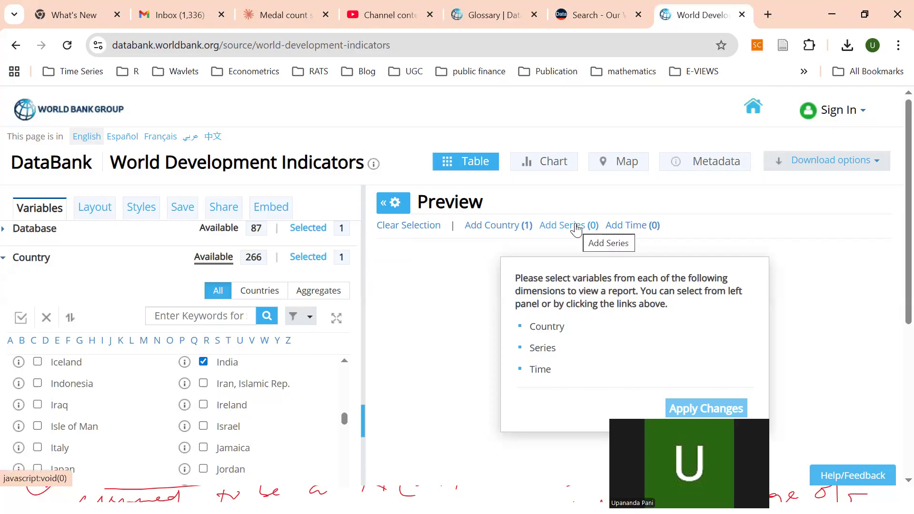
Step: Open the series selection for the report and look through the available indicators beginning with A
left_click(576, 228)
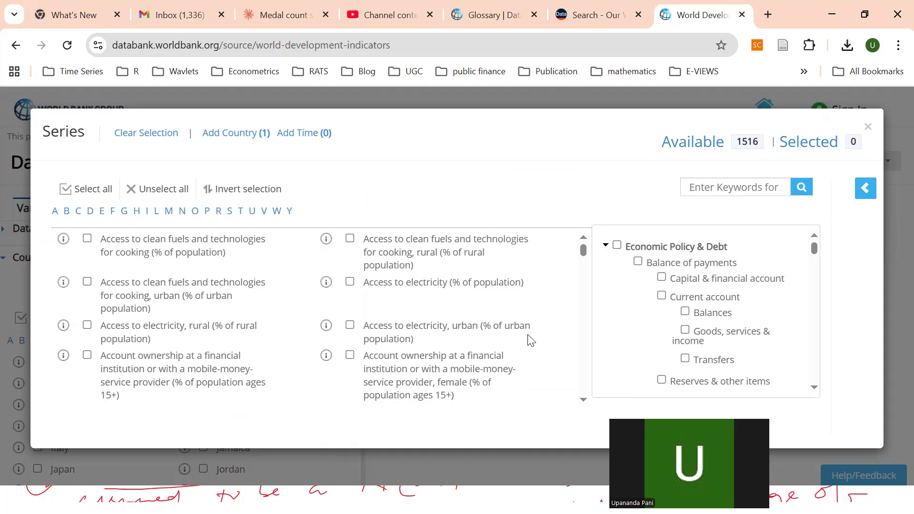
scroll(530, 339, "down", 5)
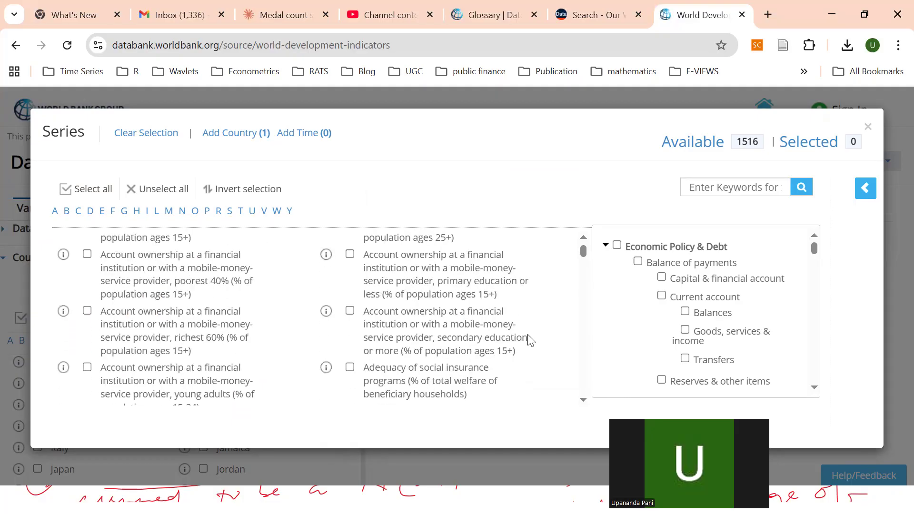
scroll(530, 340, "down", 2)
scroll(529, 340, "down", 3)
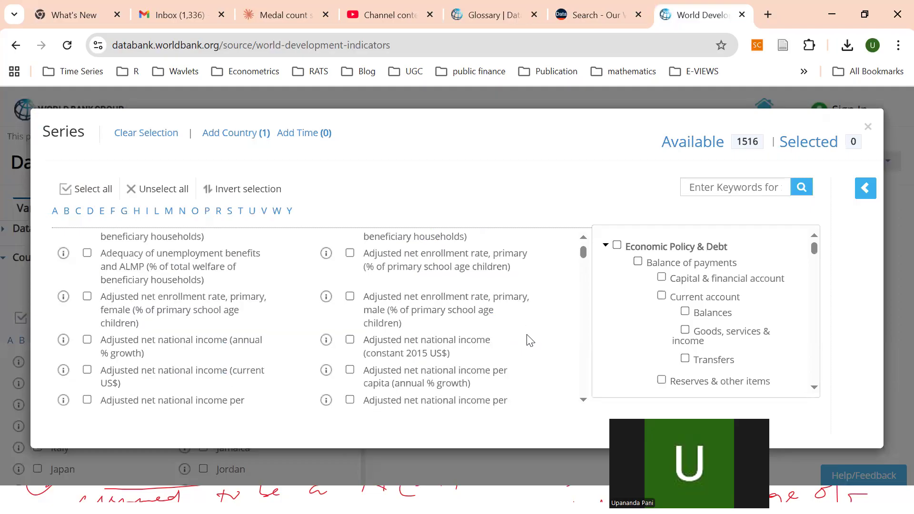
scroll(530, 339, "down", 3)
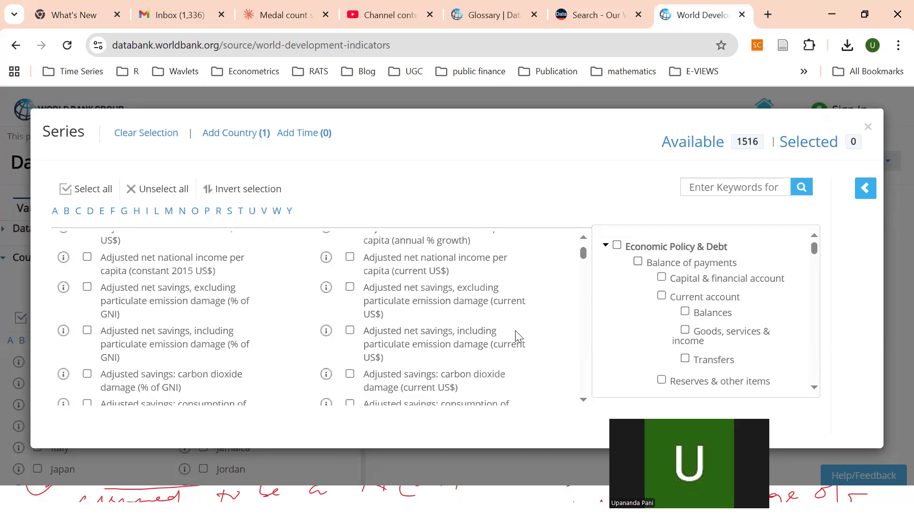
scroll(518, 337, "down", 2)
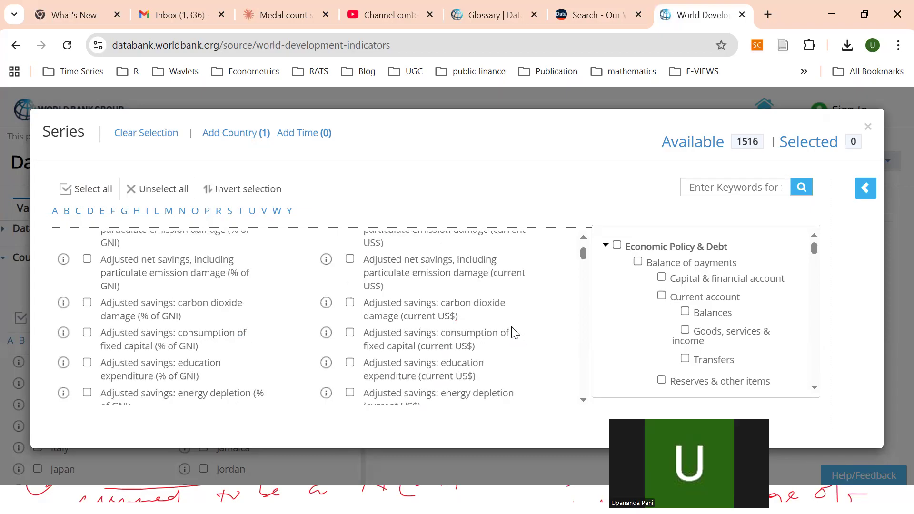
scroll(514, 332, "down", 3)
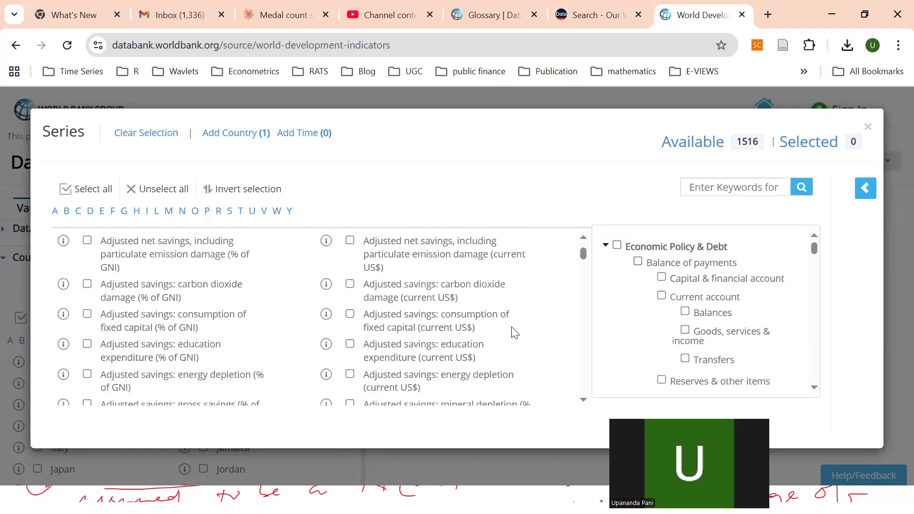
scroll(512, 328, "down", 3)
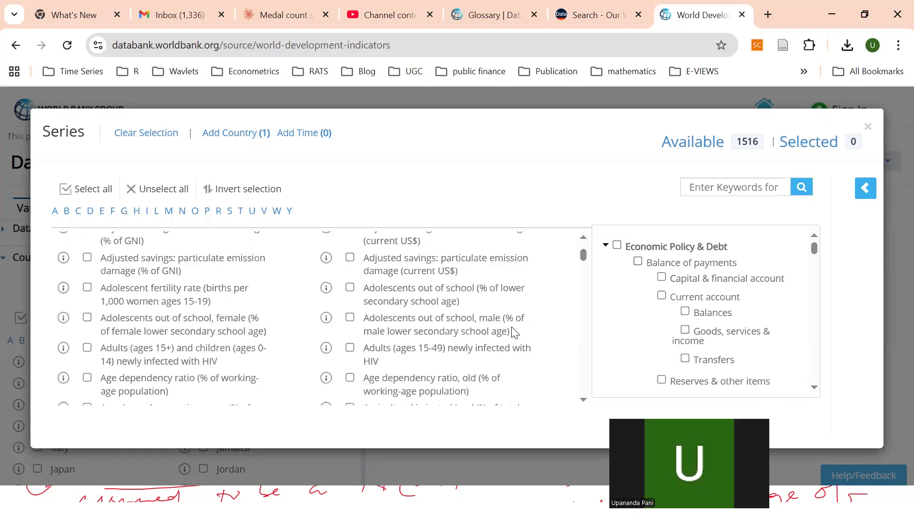
scroll(513, 331, "down", 3)
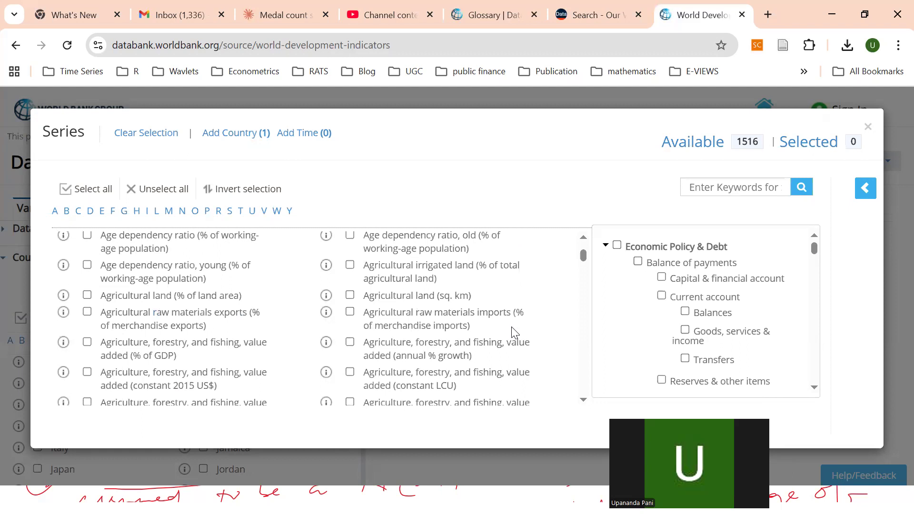
scroll(511, 327, "down", 3)
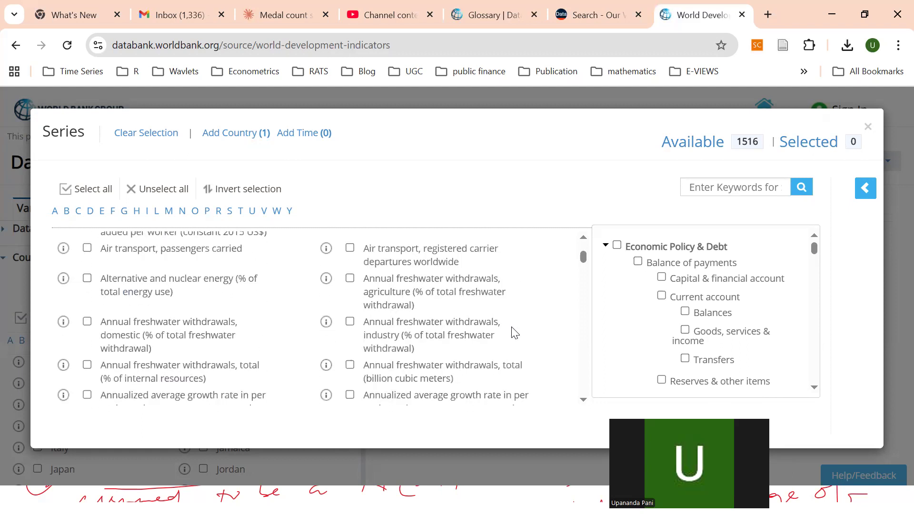
scroll(514, 331, "down", 3)
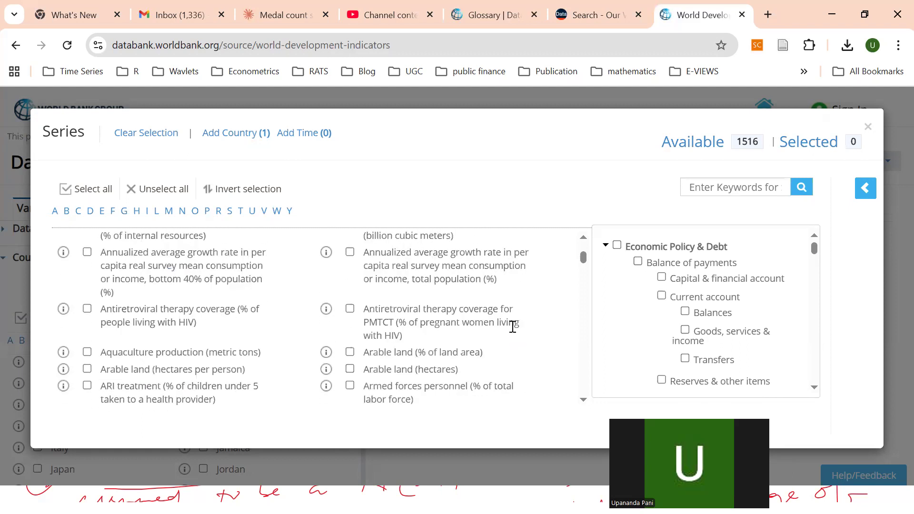
scroll(512, 326, "down", 3)
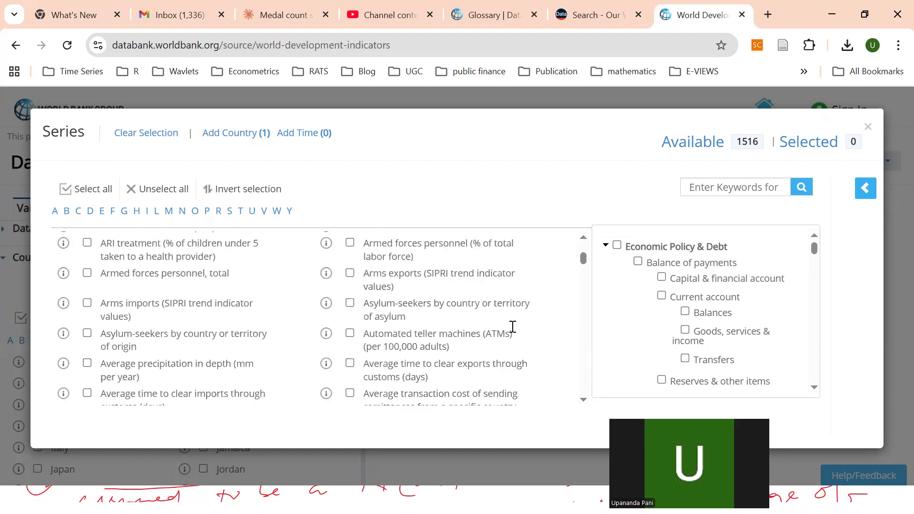
scroll(513, 326, "up", 5)
Step: Search the available series for the keyword GDP
left_click(722, 187)
type("GDP")
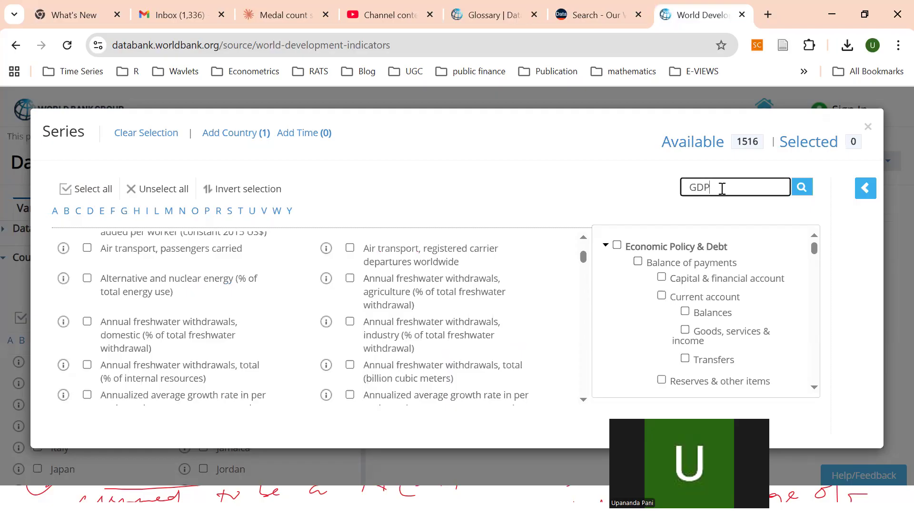
left_click(800, 193)
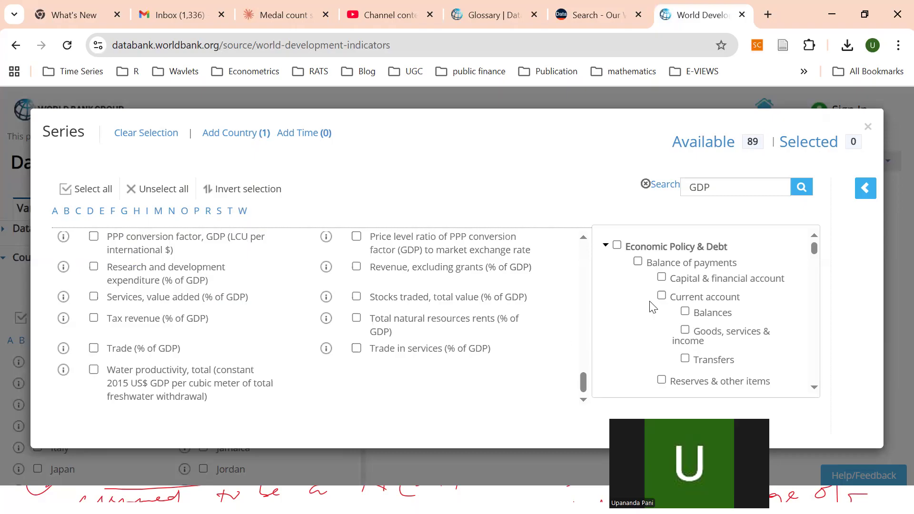
Step: Replace the series search keyword with "constant" and run the search
left_click(731, 188)
left_click_drag(731, 188, 688, 187)
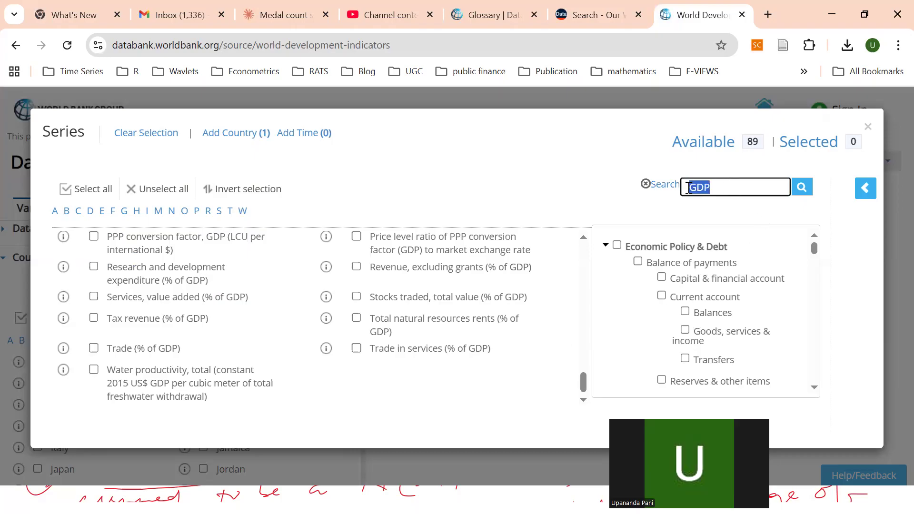
key("BackSpace")
type("constant")
left_click(800, 190)
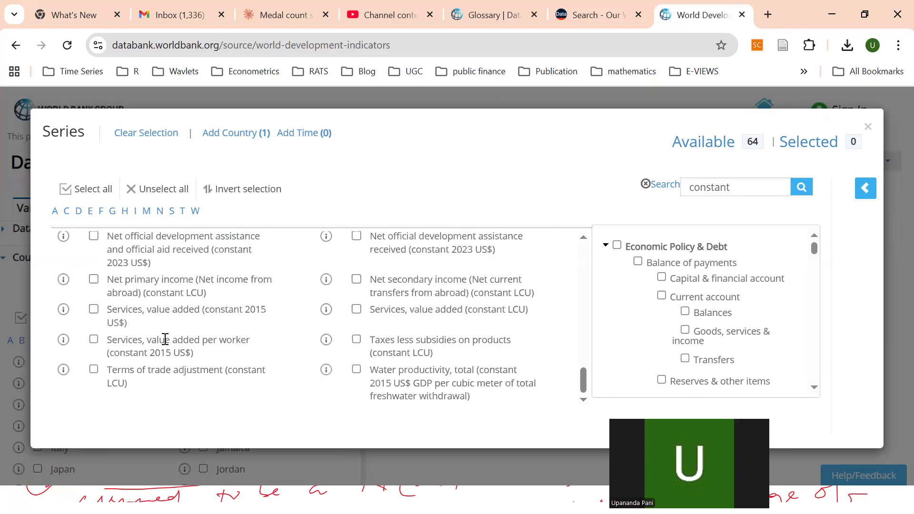
Step: Search the series for "growth" instead and look through the matching annual growth indicators
left_click(767, 186)
key("BackSpace")
key("BackSpace")
key("BackSpace")
key("BackSpace")
key("BackSpace")
key("BackSpace")
key("BackSpace")
key("BackSpace")
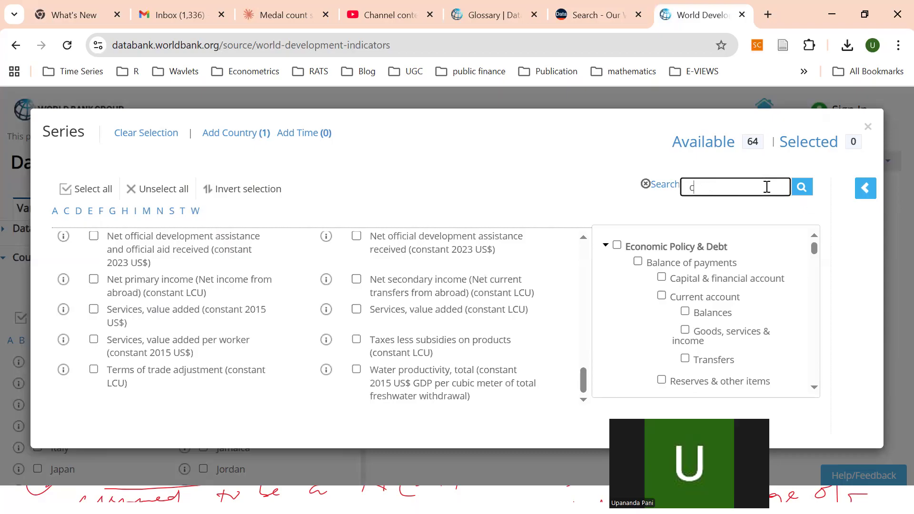
type("growth")
left_click(804, 194)
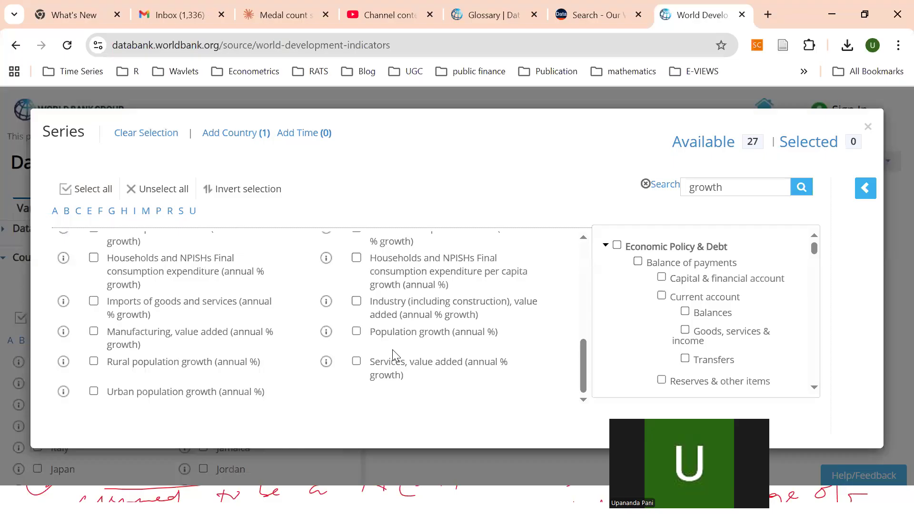
scroll(393, 350, "up", 2)
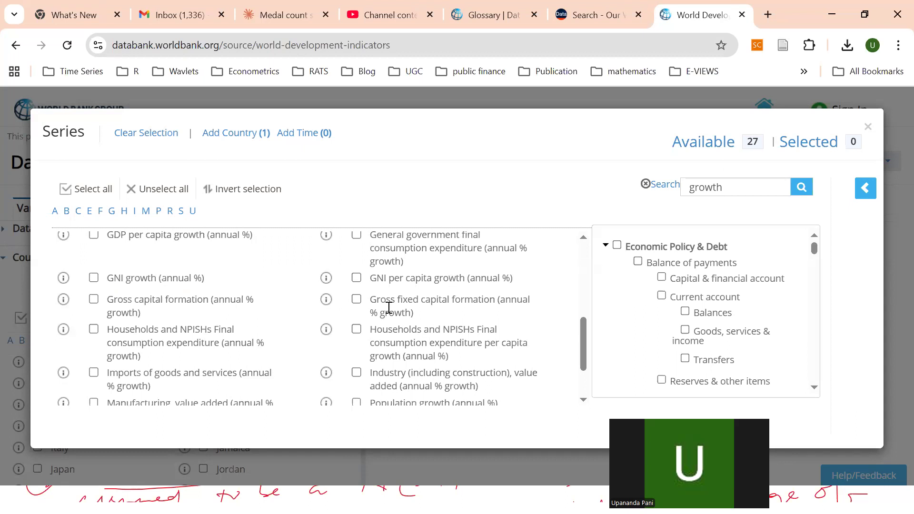
Step: Select the series GDP growth (annual %) and Final consumption expenditure (annual % growth) for the report
scroll(388, 310, "up", 2)
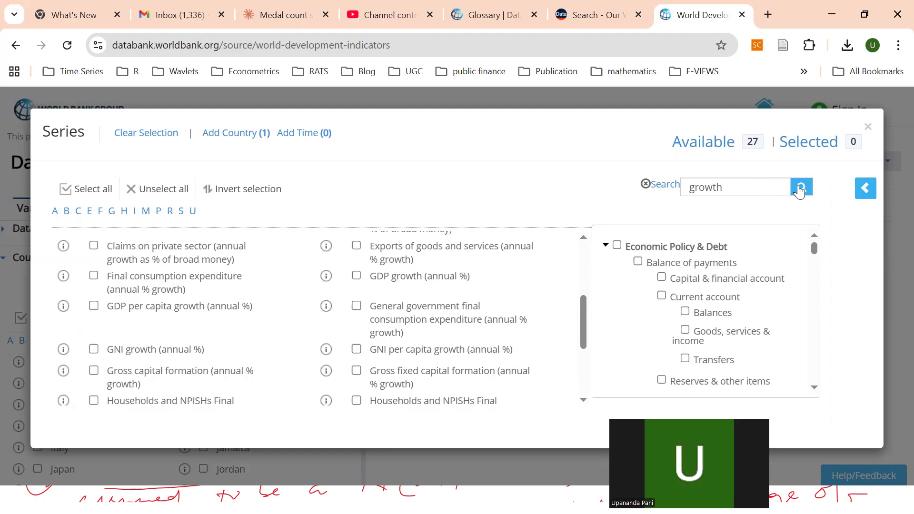
left_click(357, 276)
left_click(93, 276)
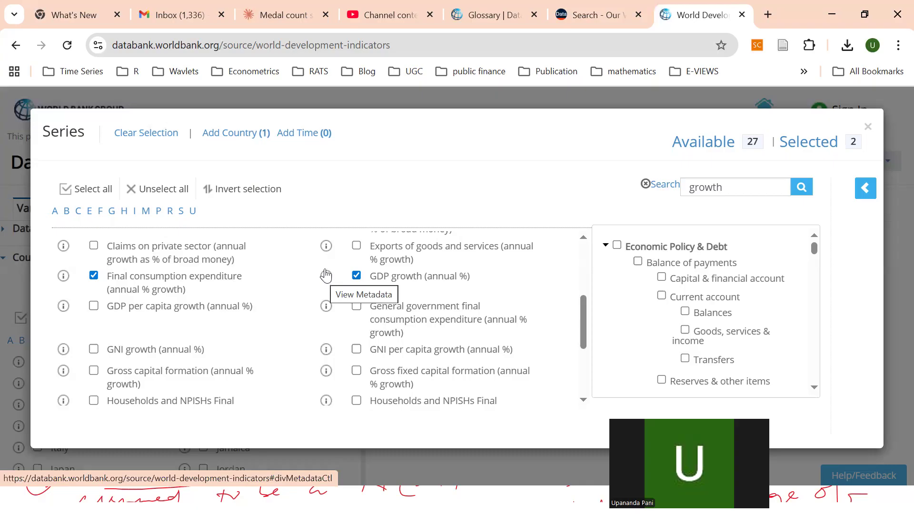
Step: Open the metadata of the GDP growth (annual %) series and examine its indicator name, long definition and reference details
right_click(326, 276)
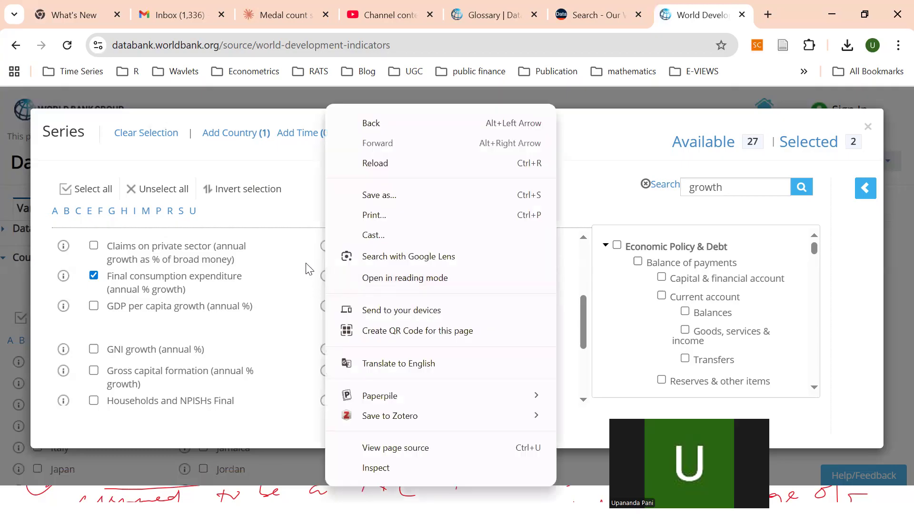
left_click(309, 265)
left_click(327, 277)
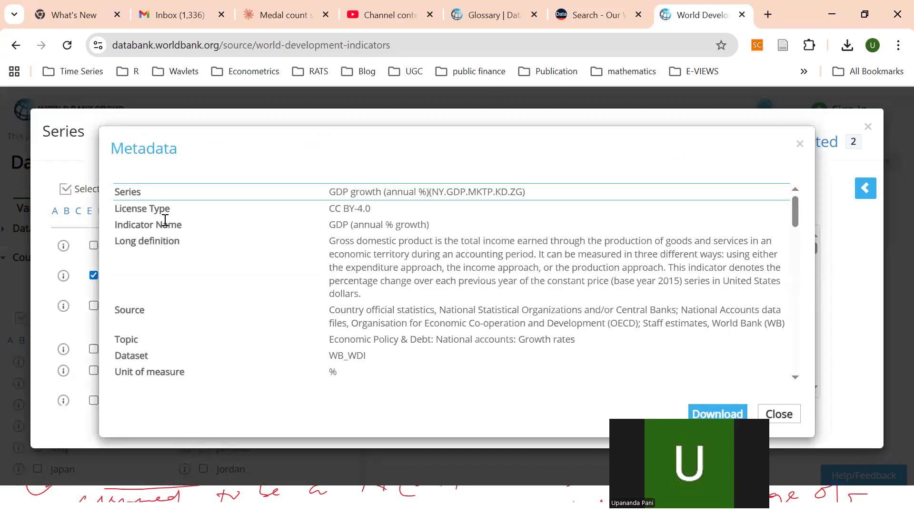
left_click_drag(329, 224, 440, 229)
left_click_drag(329, 241, 417, 297)
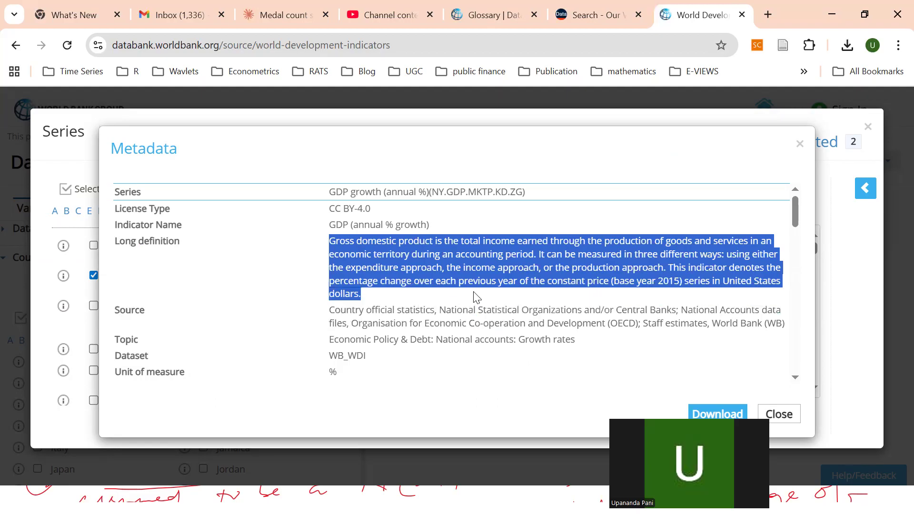
scroll(806, 258, "down", 4)
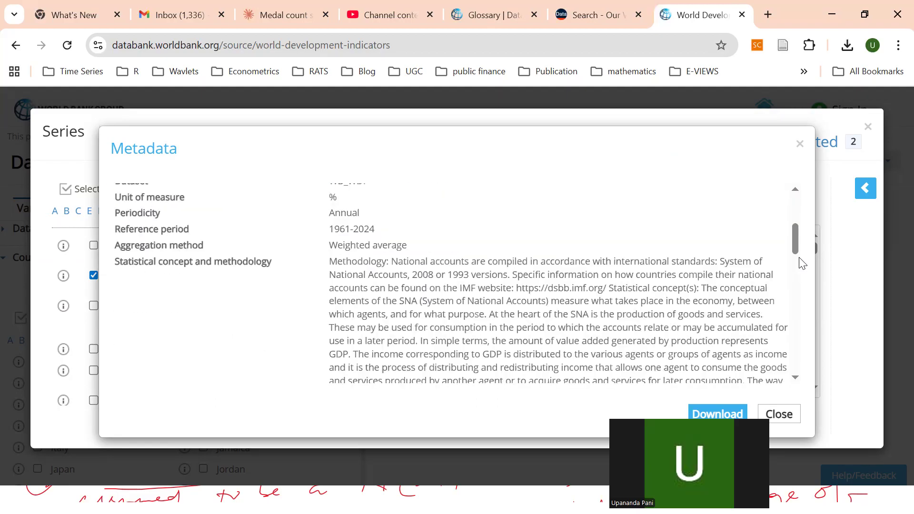
scroll(738, 273, "up", 2)
scroll(738, 272, "up", 2)
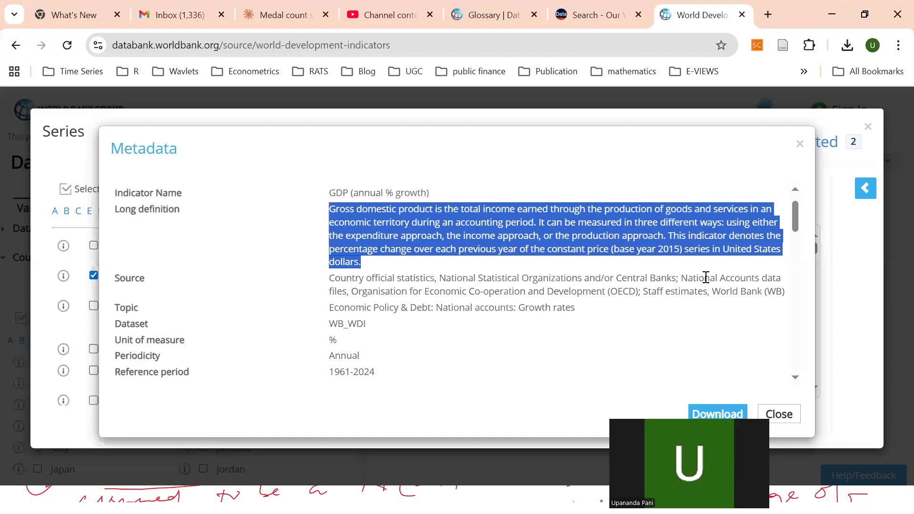
scroll(708, 280, "up", 1)
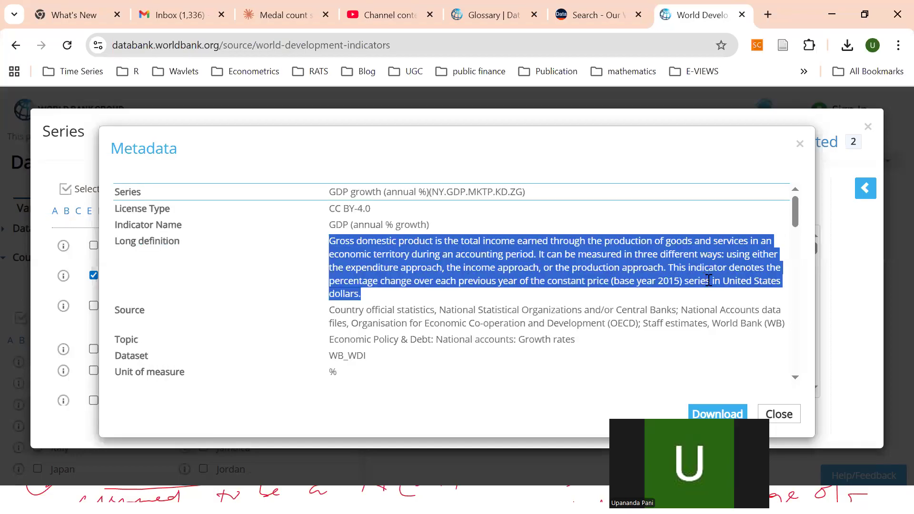
left_click(391, 248)
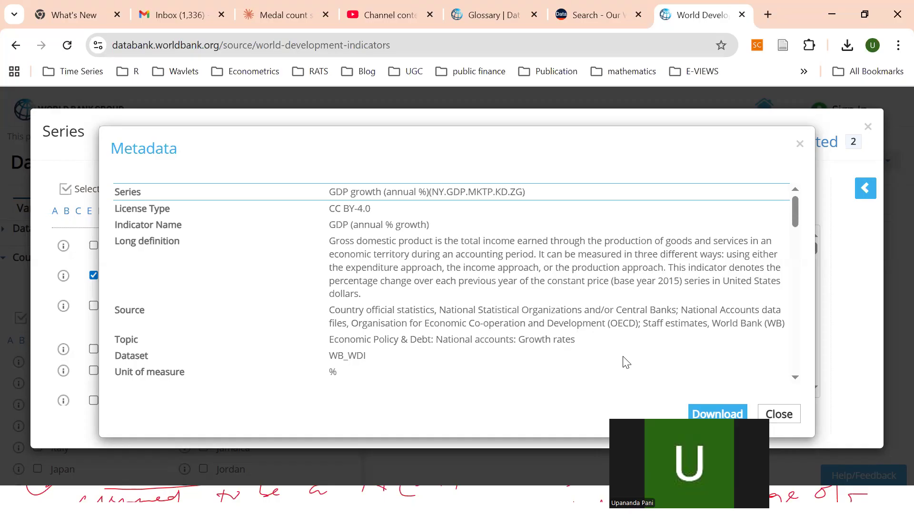
Step: Highlight the long definition, unit of measure and indicator name entries in the GDP growth metadata to review them
left_click_drag(329, 239, 371, 295)
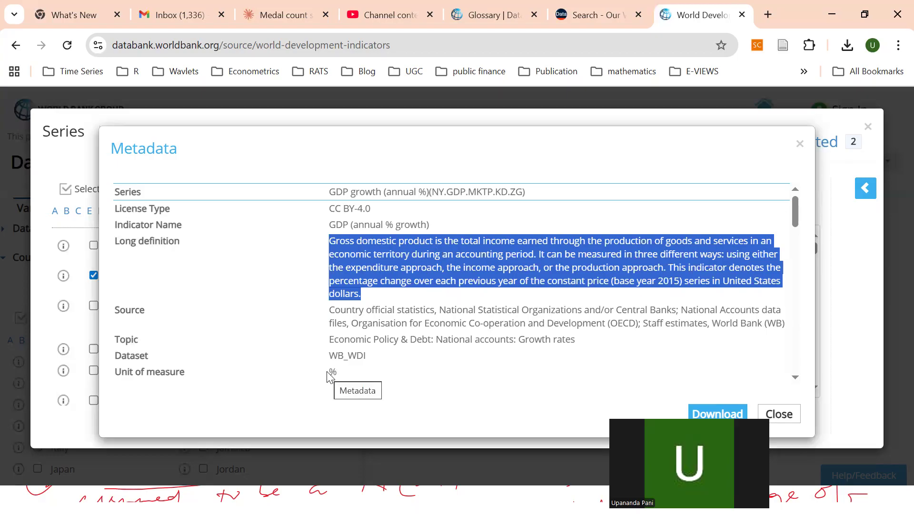
left_click_drag(328, 377, 338, 373)
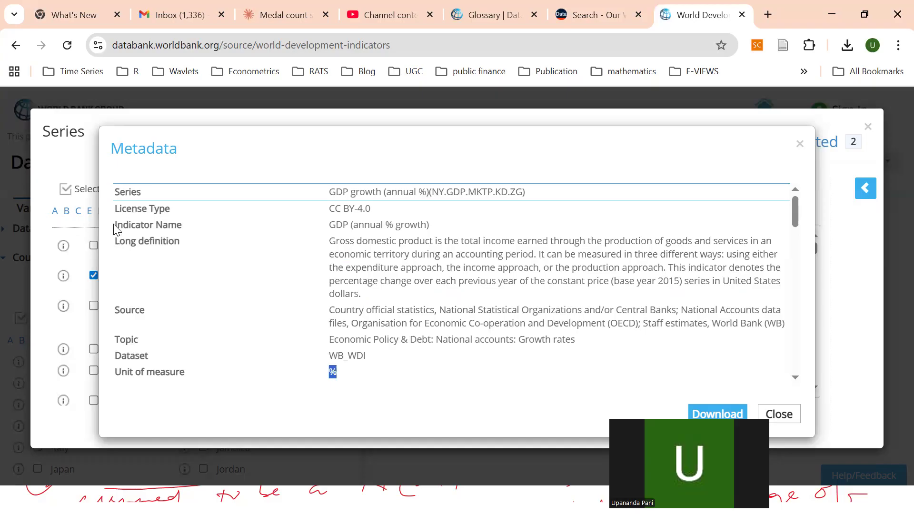
left_click_drag(117, 224, 188, 228)
left_click_drag(117, 241, 169, 241)
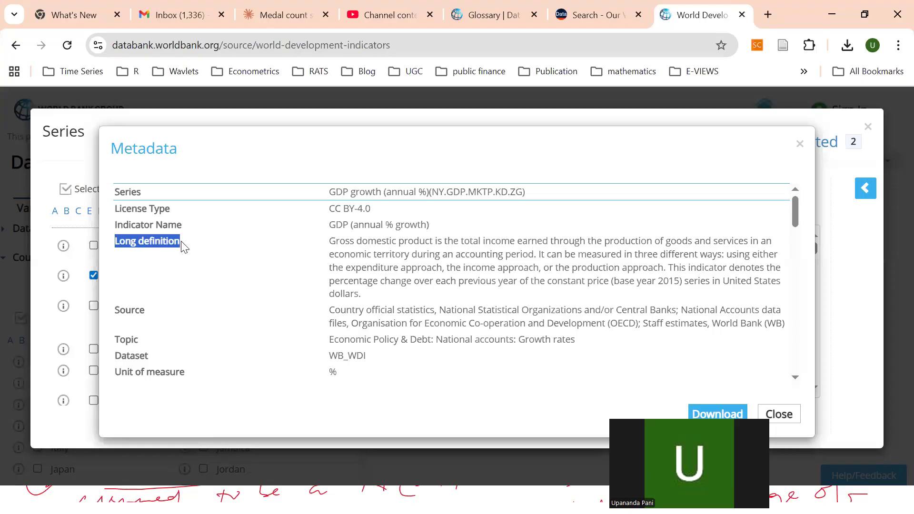
left_click_drag(116, 372, 198, 377)
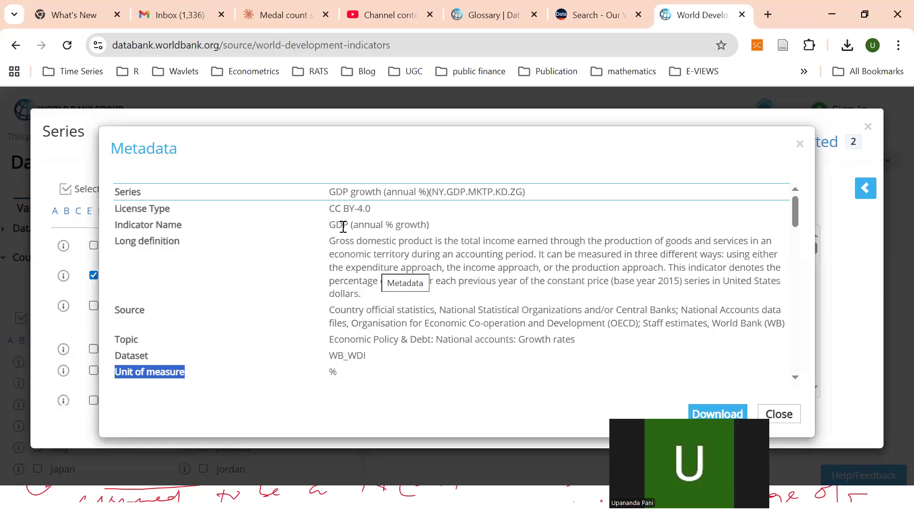
Step: Read the rest of the GDP growth metadata, covering periodicity, statistical methodology, development relevance, and limitations and exceptions
scroll(357, 276, "down", 3)
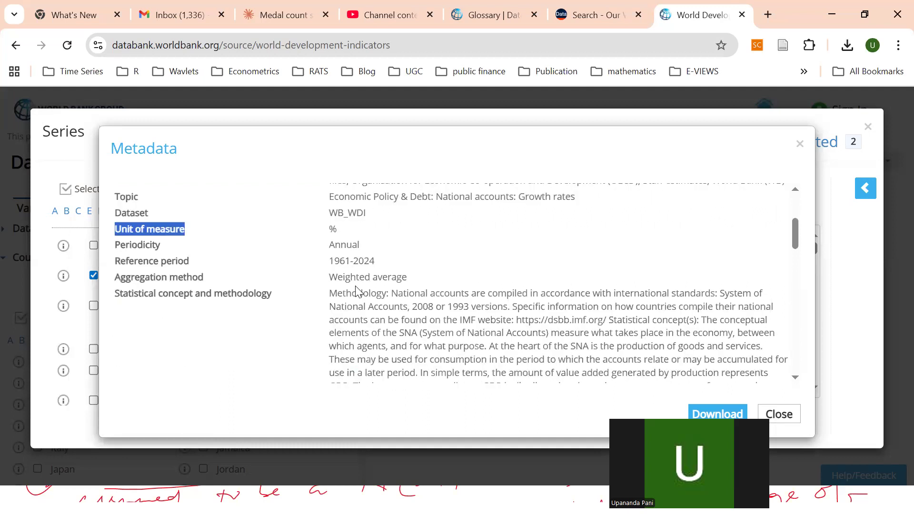
scroll(395, 306, "down", 2)
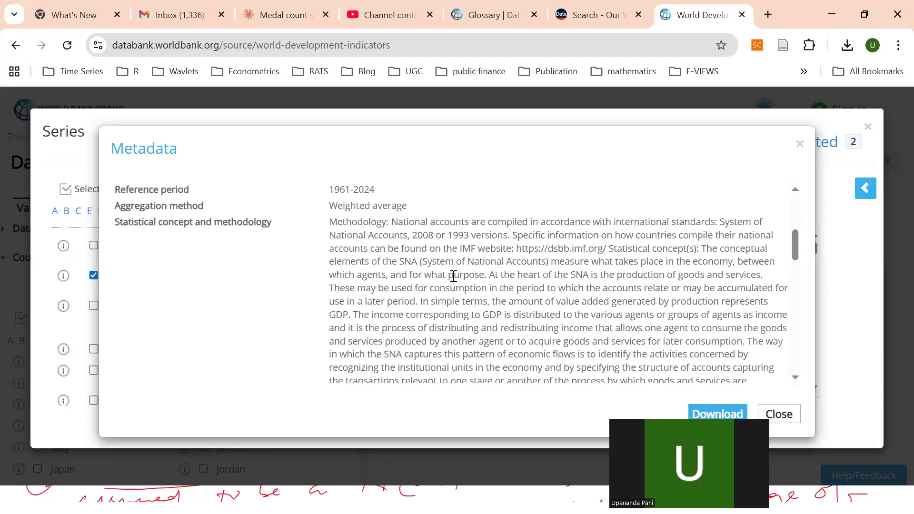
scroll(481, 283, "down", 2)
scroll(481, 284, "down", 2)
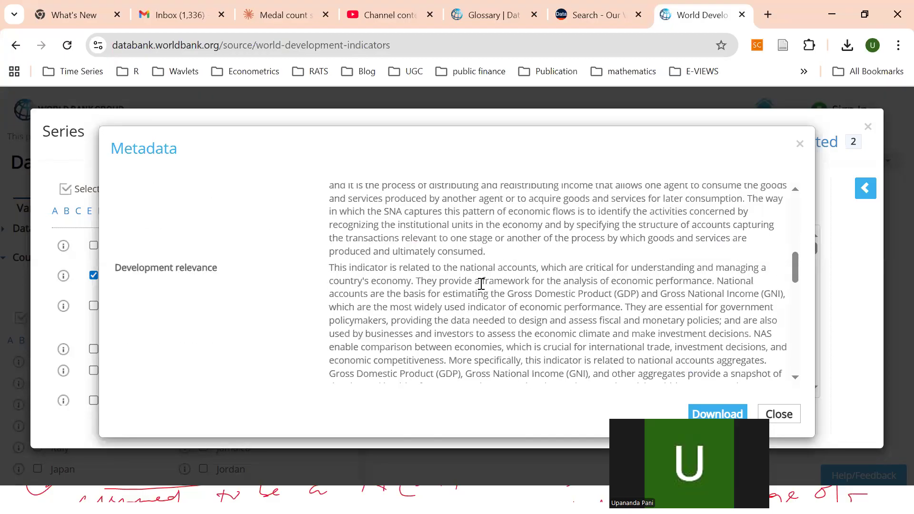
scroll(481, 284, "down", 2)
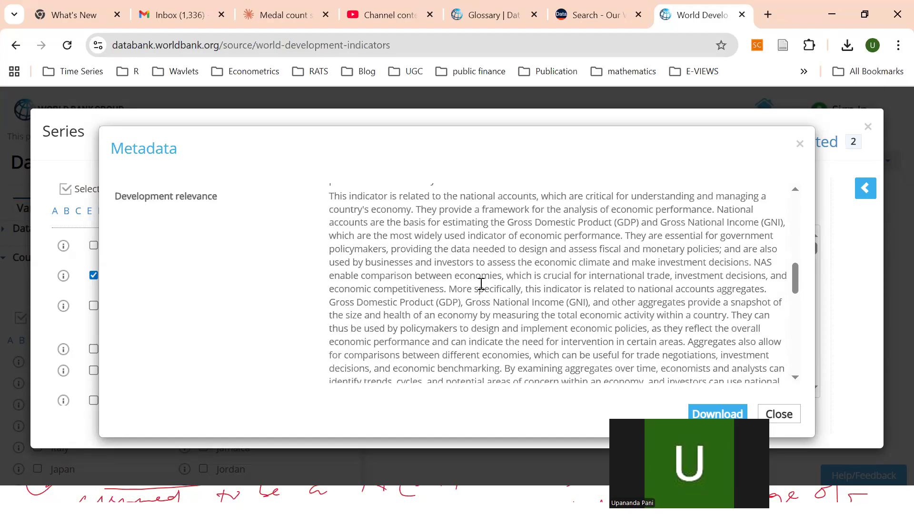
scroll(482, 283, "down", 4)
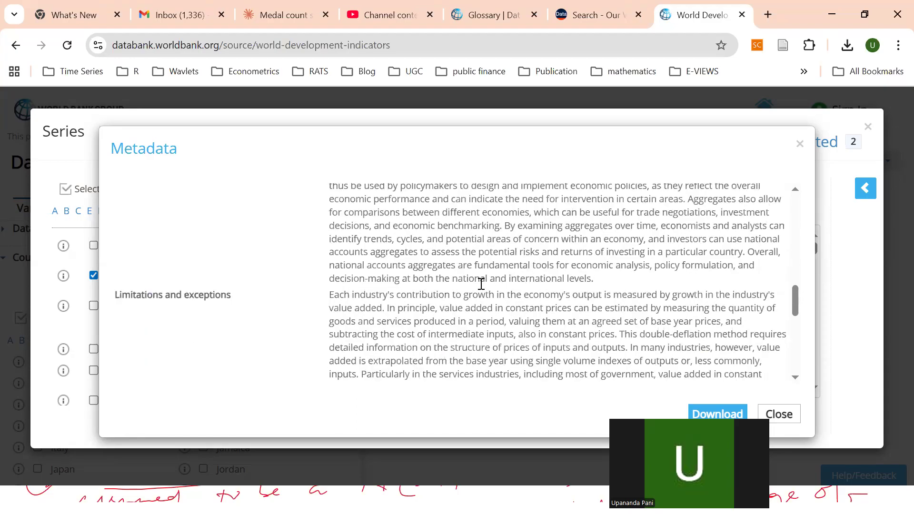
scroll(469, 289, "down", 2)
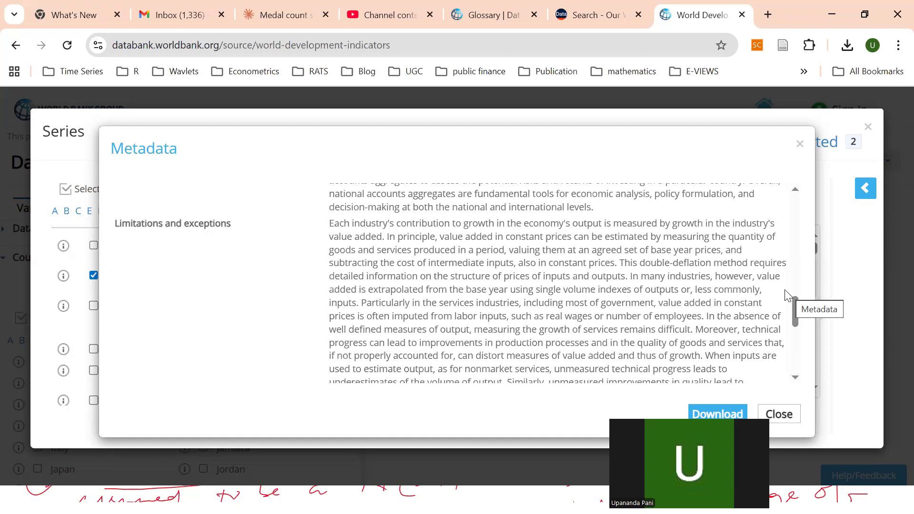
scroll(788, 290, "down", 1)
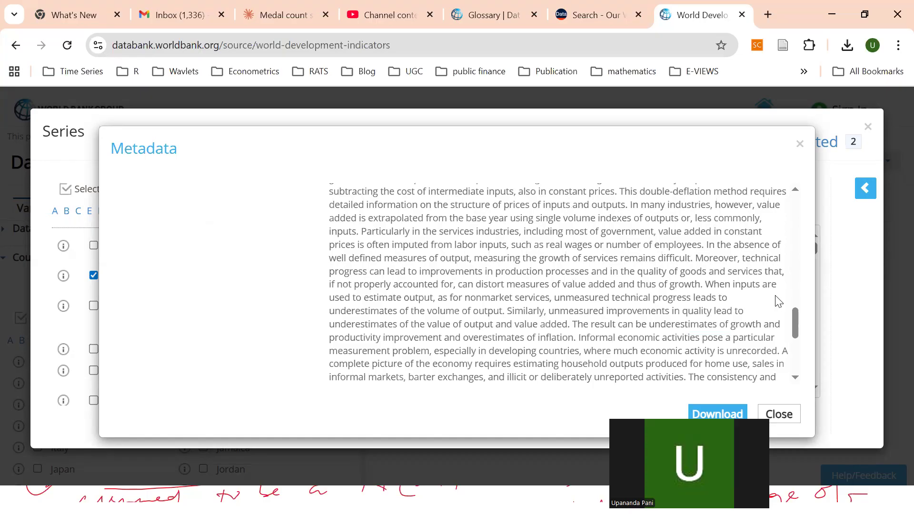
scroll(612, 316, "down", 1)
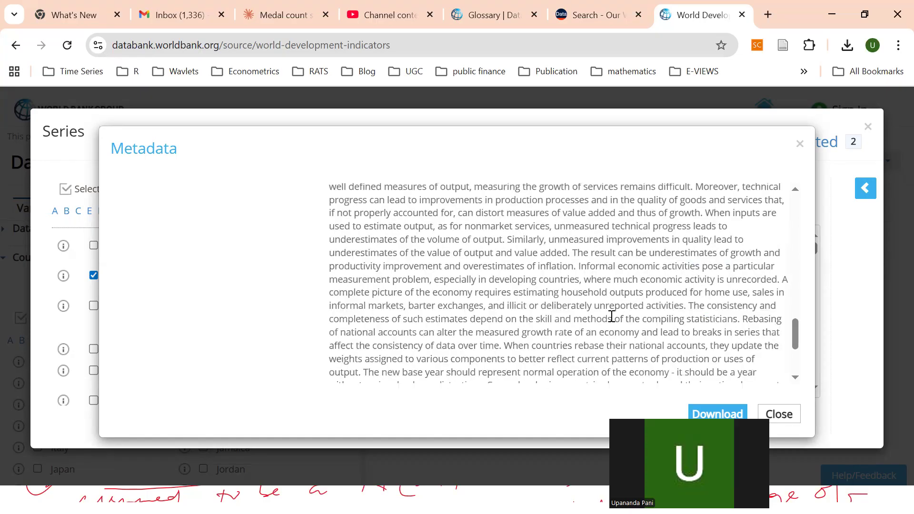
scroll(612, 316, "down", 1)
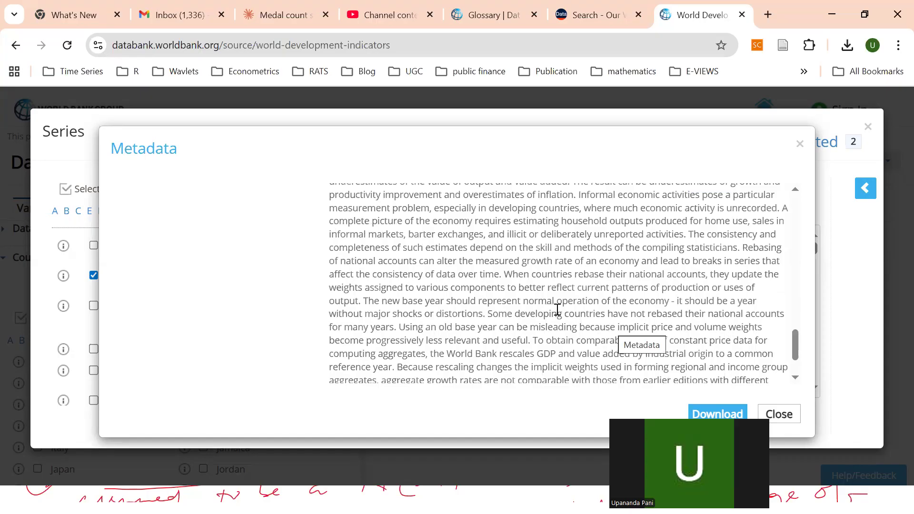
scroll(576, 312, "down", 1)
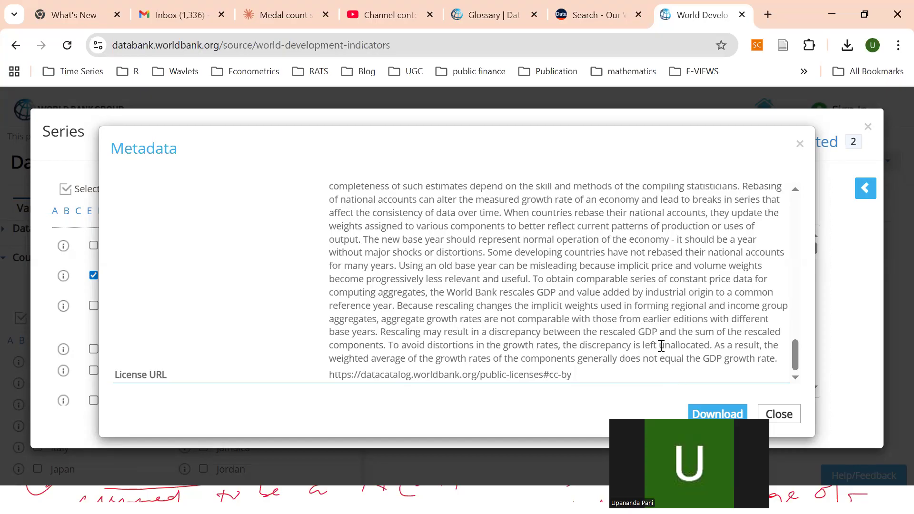
Step: Review the limitations and development relevance sections again and return to the start of the GDP growth metadata
scroll(644, 348, "up", 3)
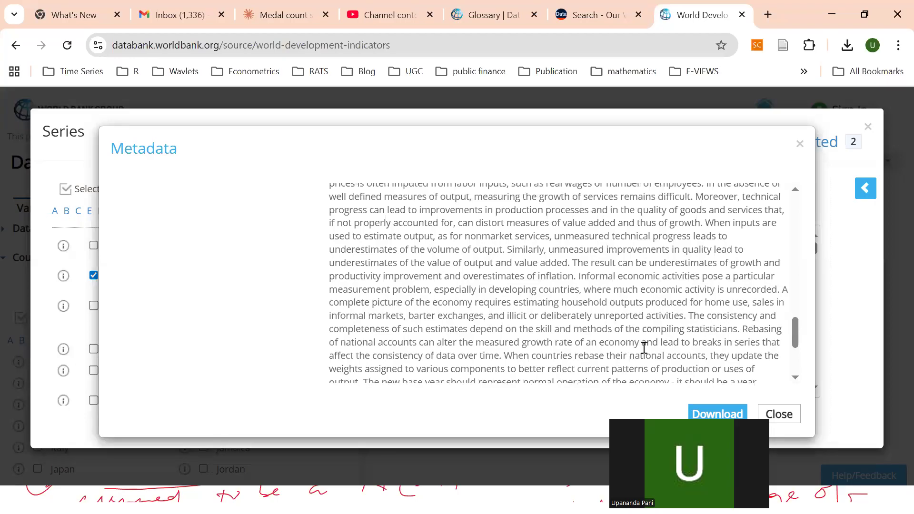
scroll(644, 348, "up", 2)
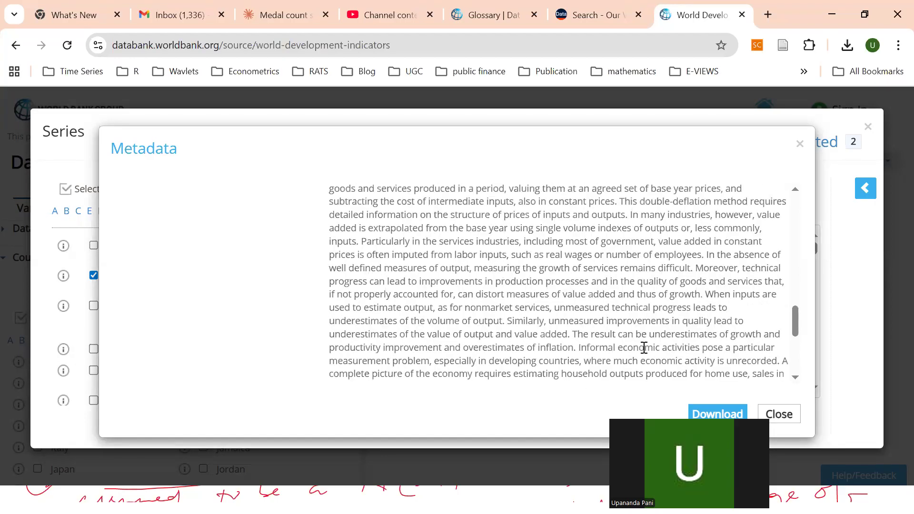
scroll(644, 348, "up", 2)
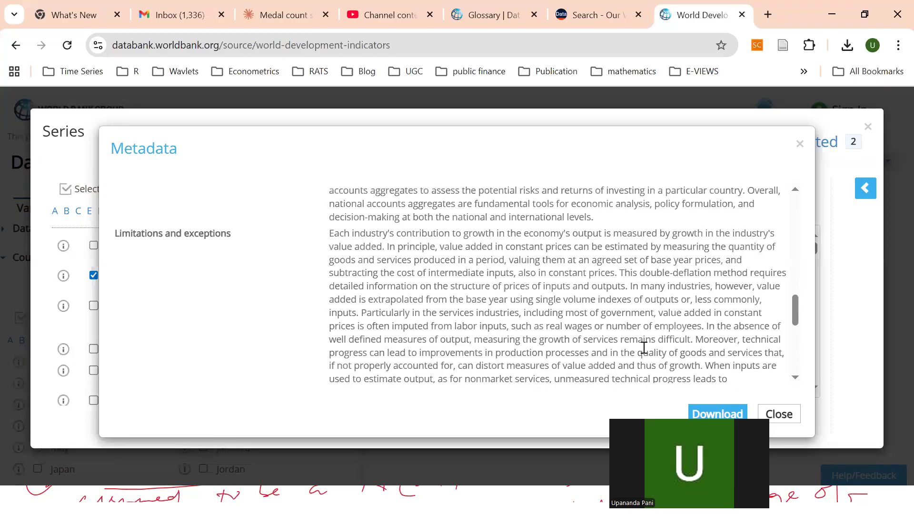
scroll(643, 348, "up", 5)
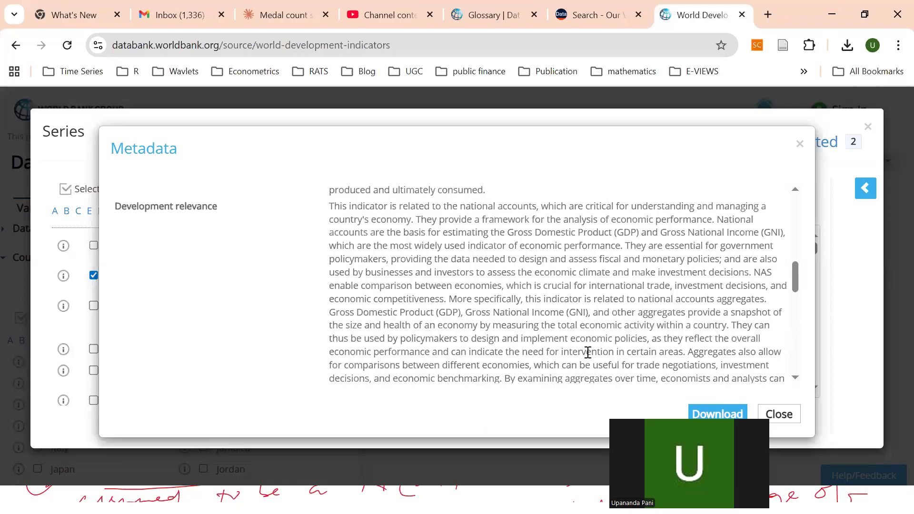
scroll(588, 352, "down", 2)
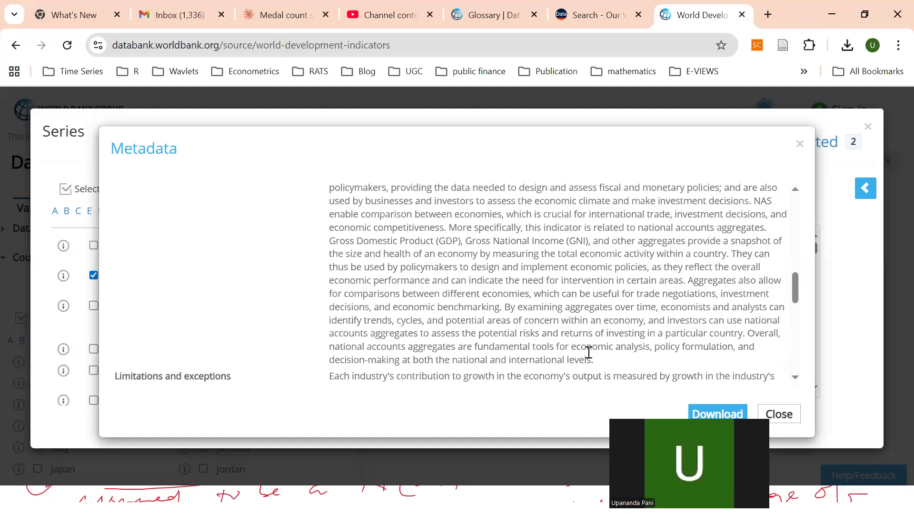
scroll(588, 352, "down", 2)
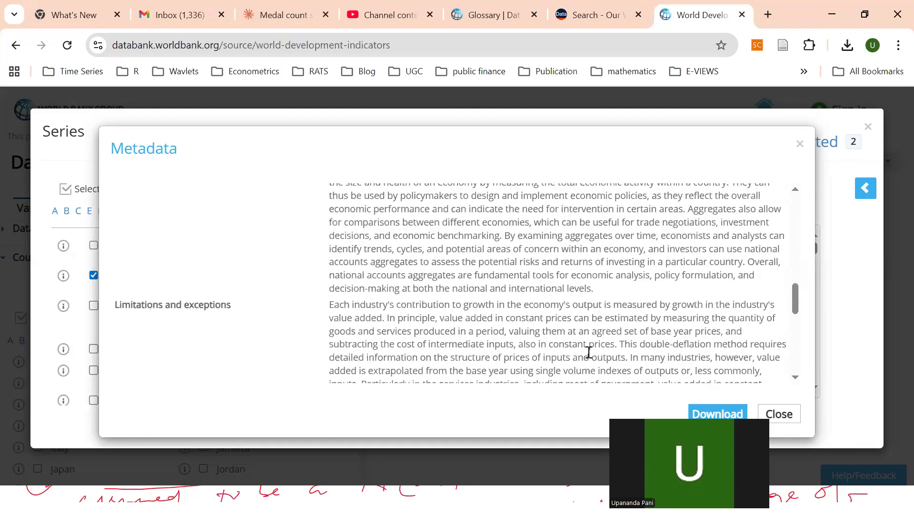
scroll(433, 332, "up", 15)
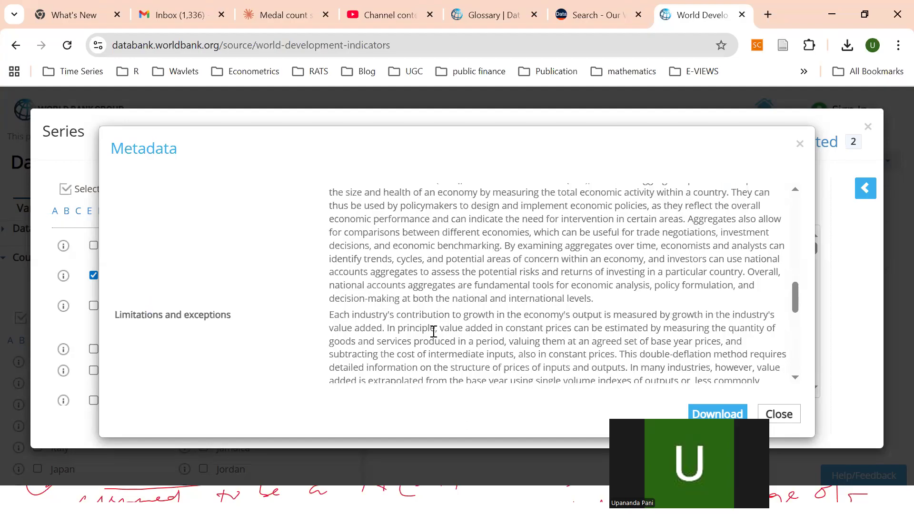
scroll(434, 332, "up", 1)
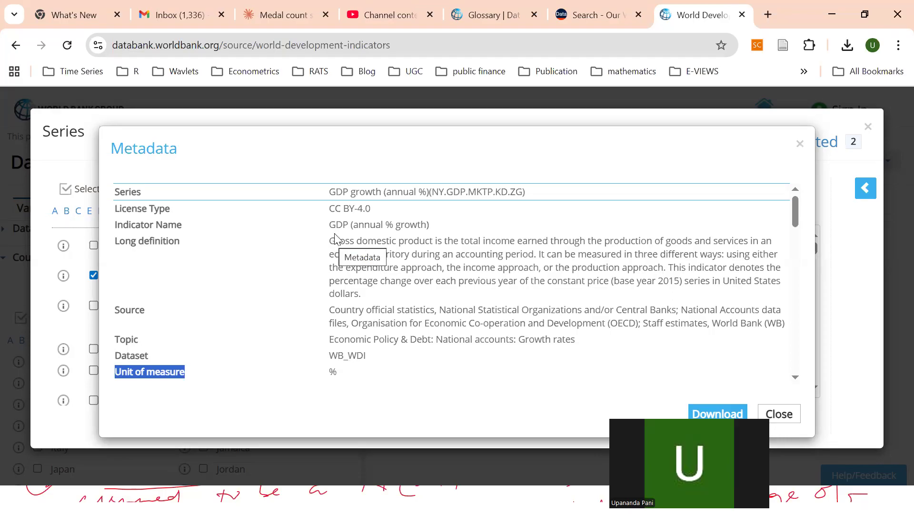
Step: Copy the indicator name "GDP (annual % growth)" from the series metadata
left_click_drag(329, 224, 421, 223)
right_click(422, 223)
left_click(439, 241)
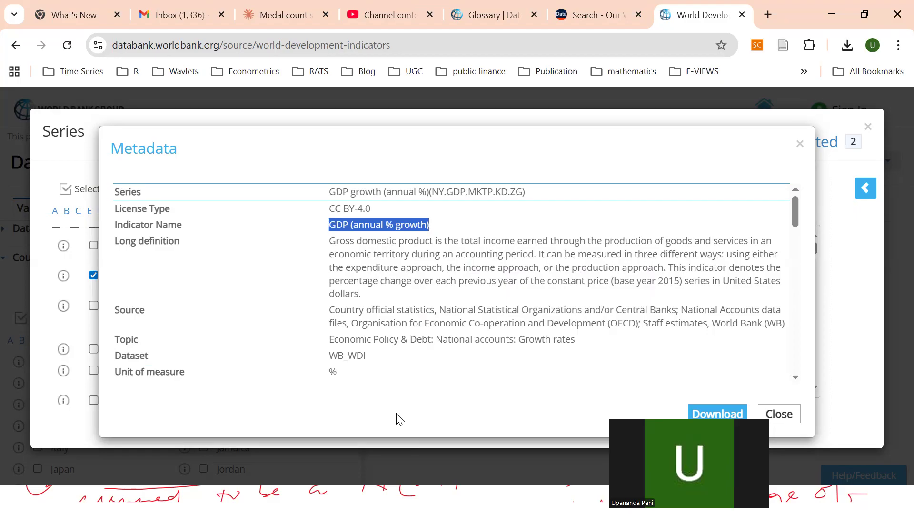
Step: Switch to File Explorer and open the Sample_Data folder inside GWC_WORK
key("alt+Tab")
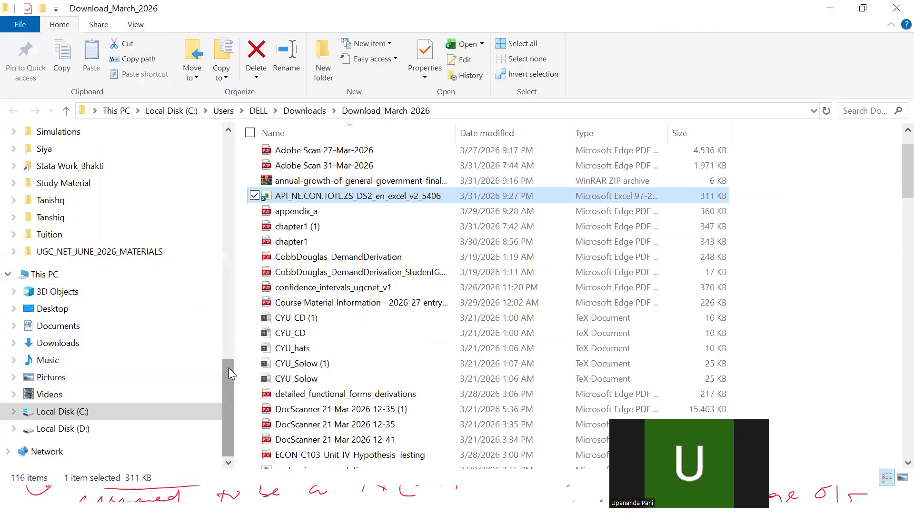
left_click_drag(229, 368, 227, 277)
left_click(118, 208)
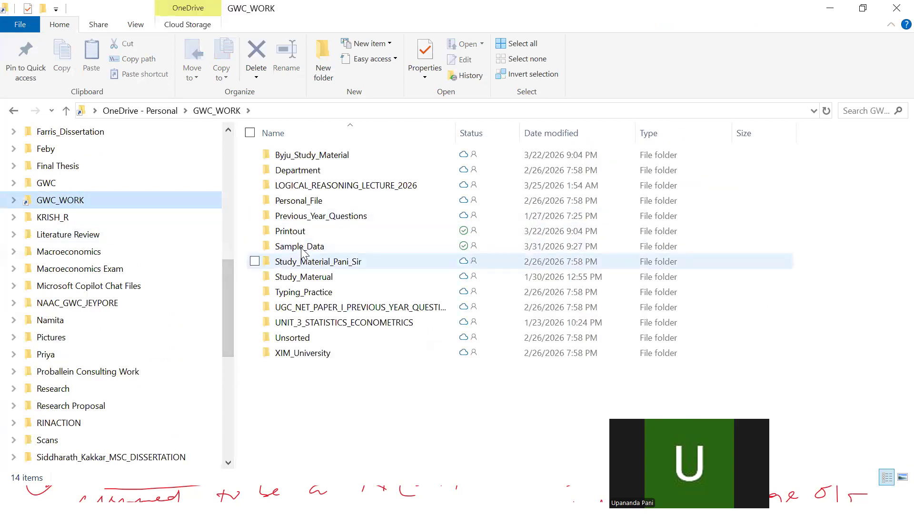
double_click(306, 246)
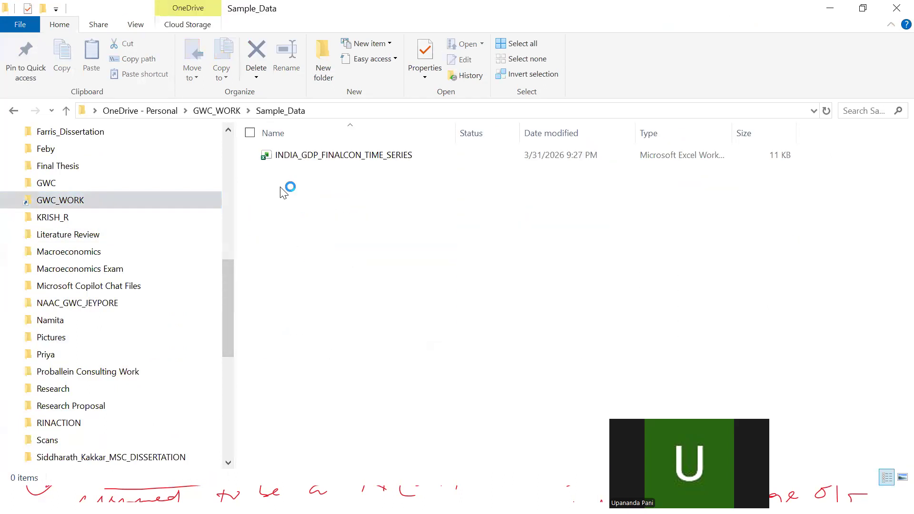
Step: Create a new Excel workbook in the Sample_Data folder and name it CROSS_SECTIONAL_EXAMPLE_DATA
right_click(282, 189)
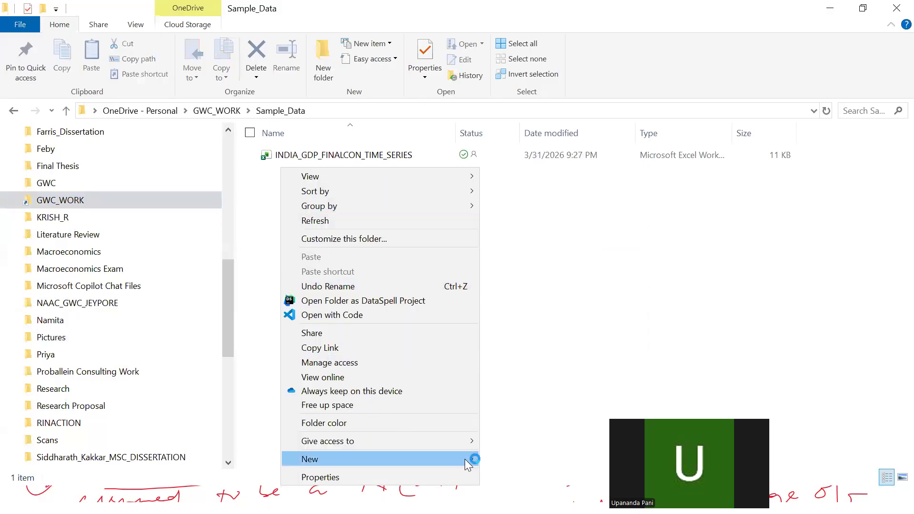
mouse_move(468, 459)
left_click(523, 440)
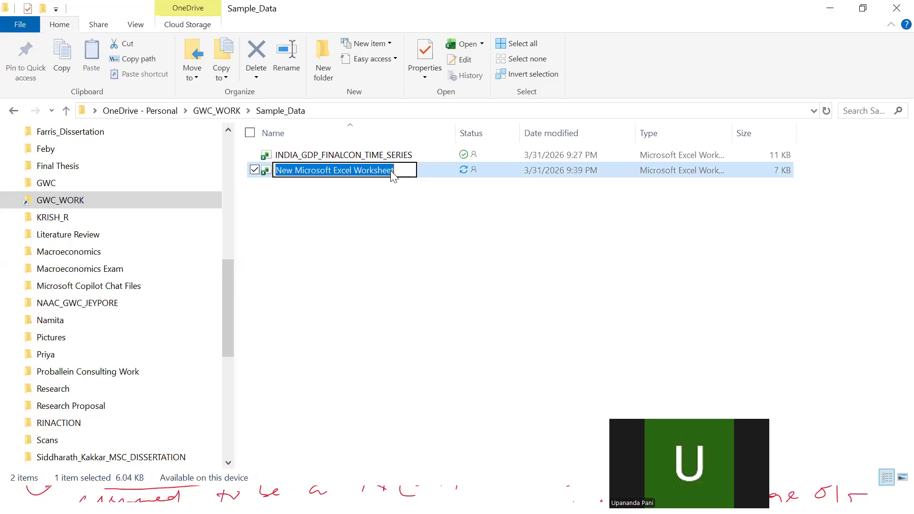
type("d")
key("BackSpace")
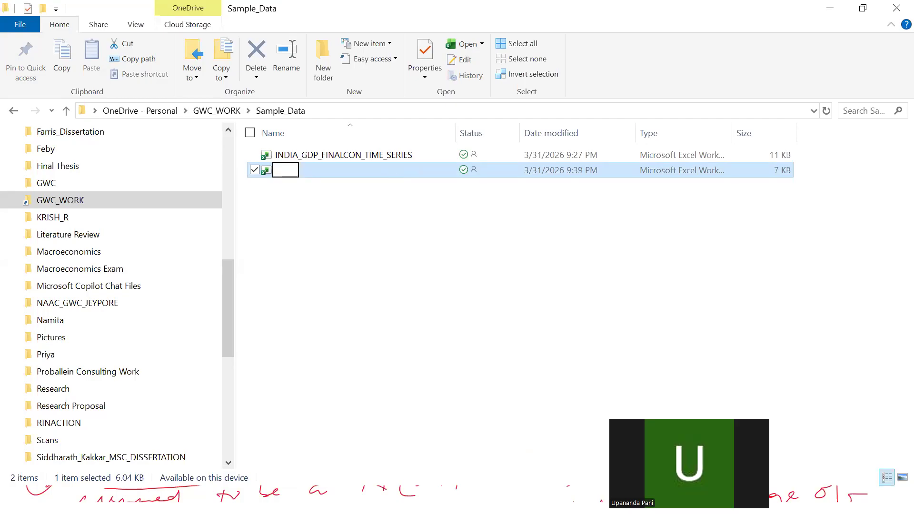
type("cRO")
key("BackSpace")
key("BackSpace")
key("BackSpace")
type("cro")
key("BackSpace")
type("Cross")
key("BackSpace")
key("BackSpace")
key("BackSpace")
key("BackSpace")
type("r")
key("BackSpace")
type("ROSS")
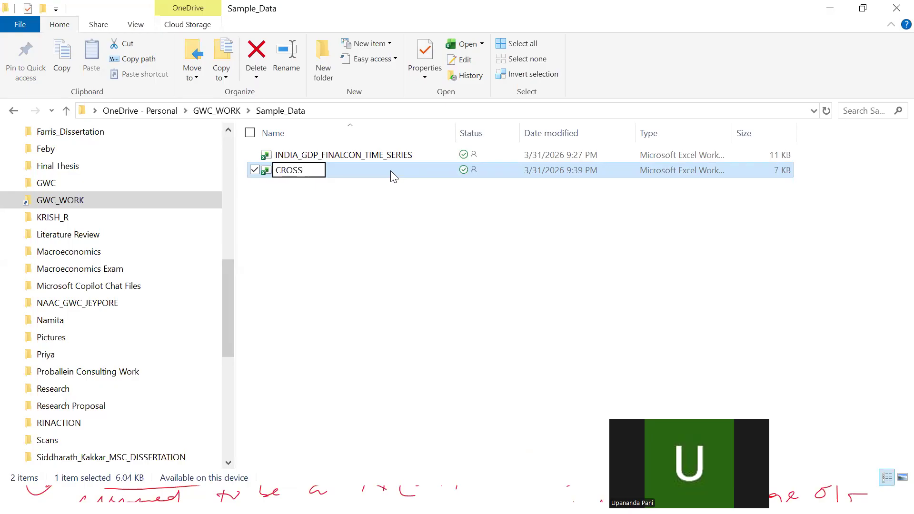
type("_SECTIONAL_EXAMPLE_DATA")
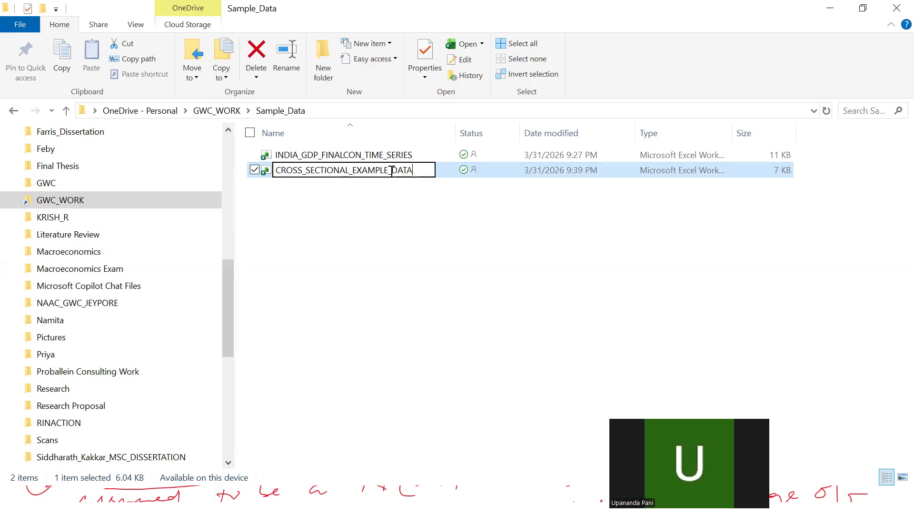
left_click(390, 170)
key("Return")
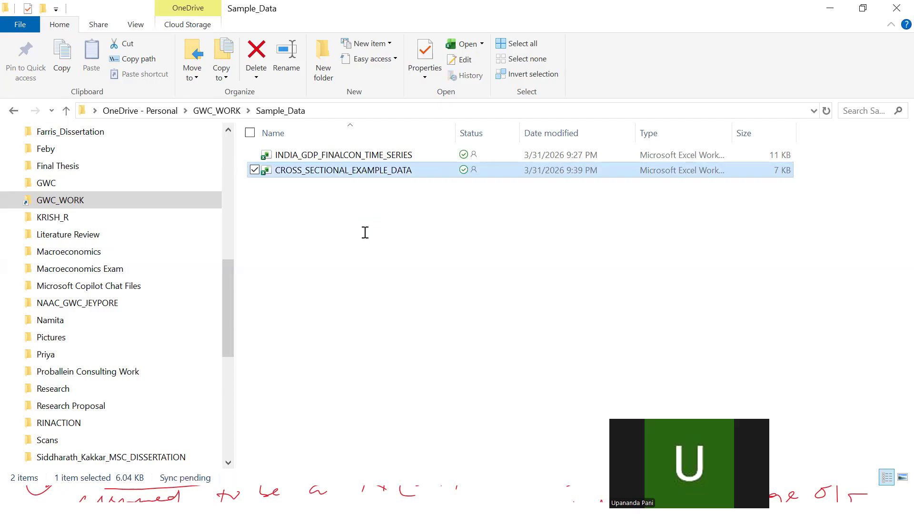
Step: Open the CROSS_SECTIONAL_EXAMPLE_DATA workbook in Excel and rename its only sheet Final_Data
key("alt+Tab")
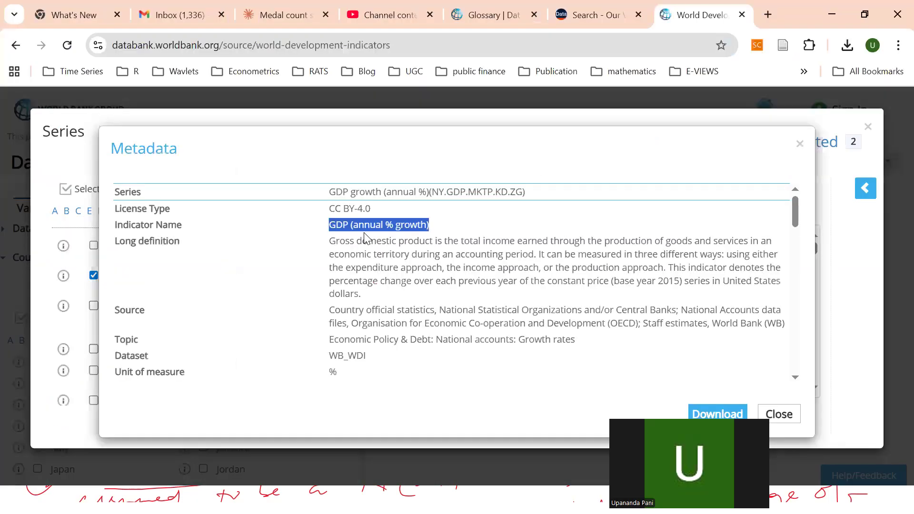
key("alt+Tab")
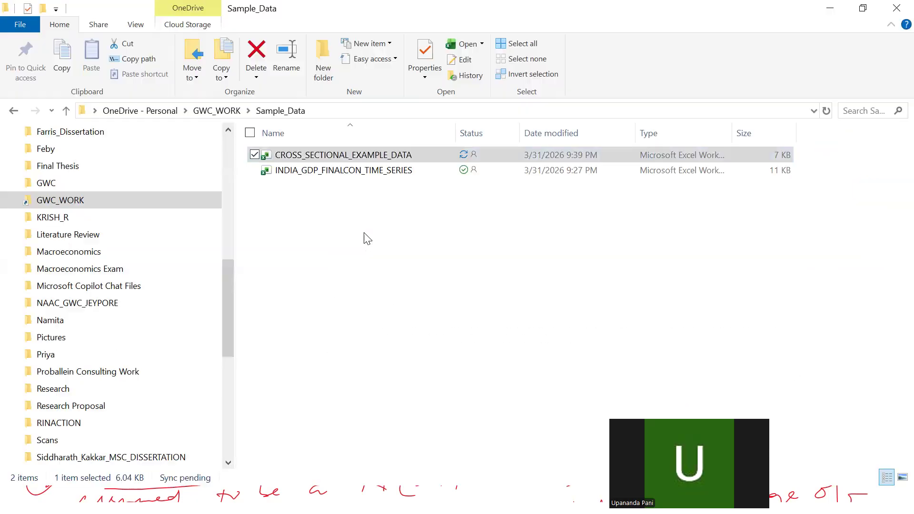
double_click(346, 156)
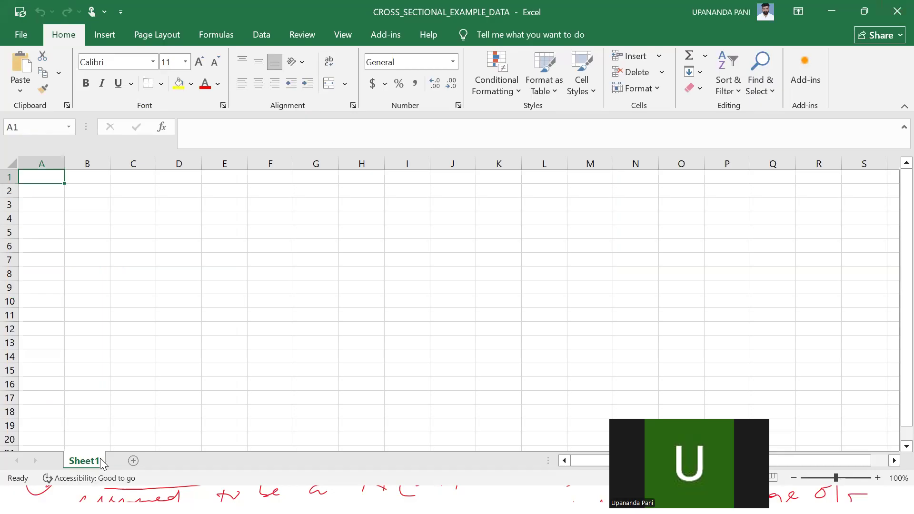
right_click(80, 461)
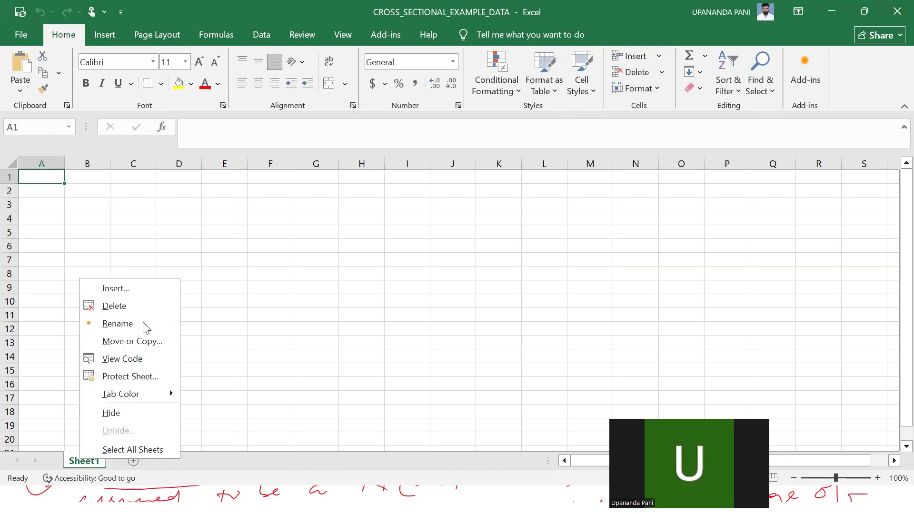
left_click(114, 323)
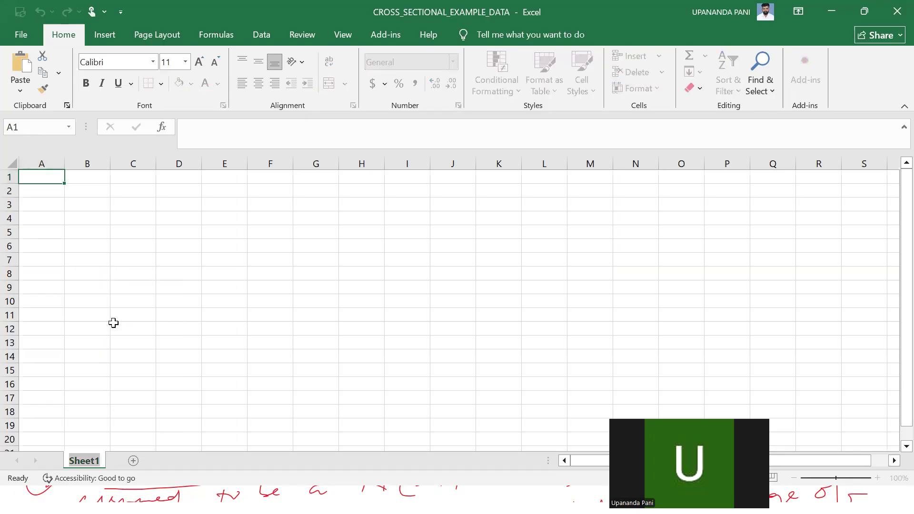
type("Final_Data")
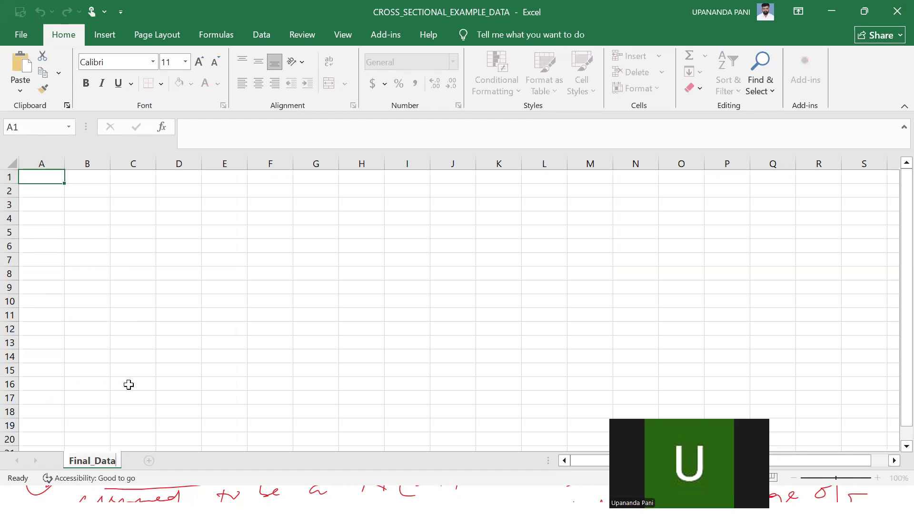
Step: Add a second sheet named Raw_Data and move it in front of the Final_Data sheet
left_click(143, 460)
right_click(143, 459)
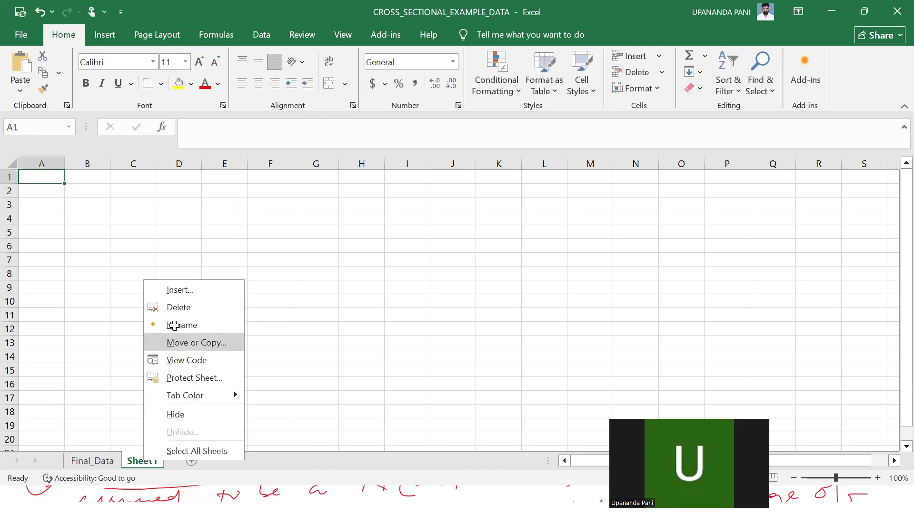
left_click(174, 325)
type("R")
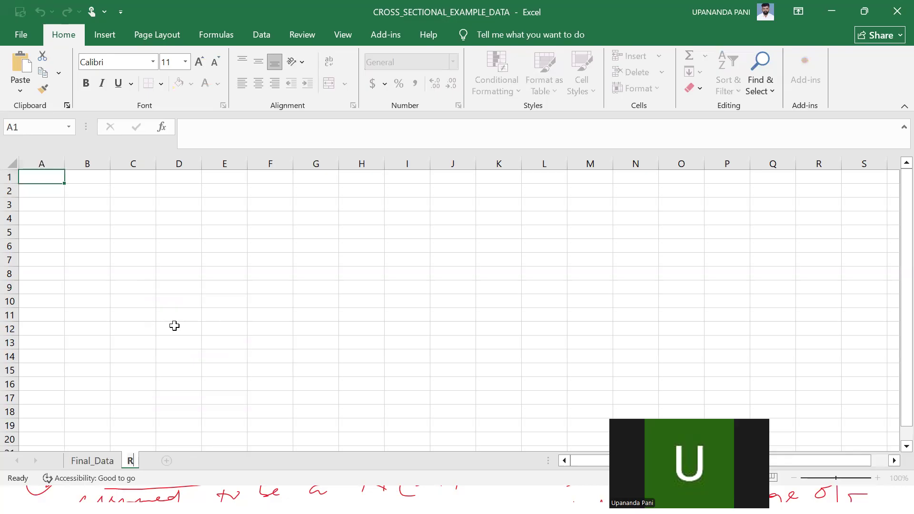
type("aw_Dat")
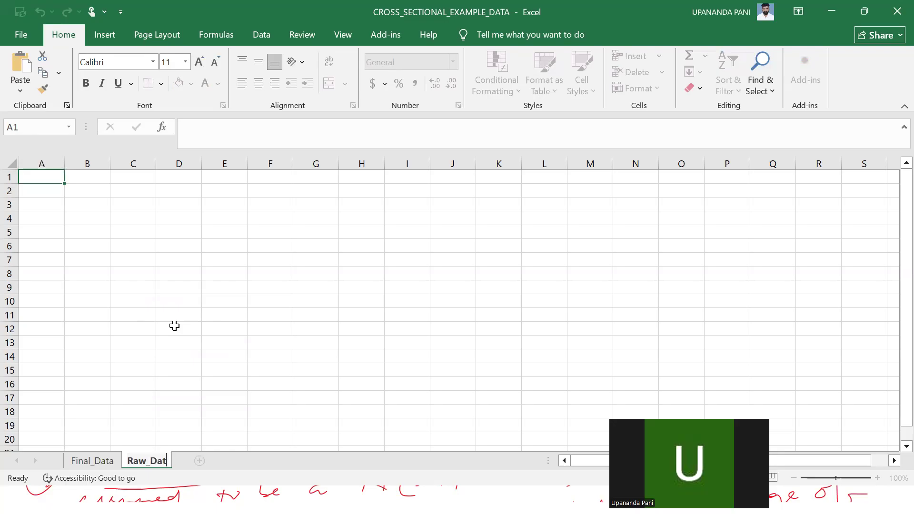
type("a")
left_click(272, 400)
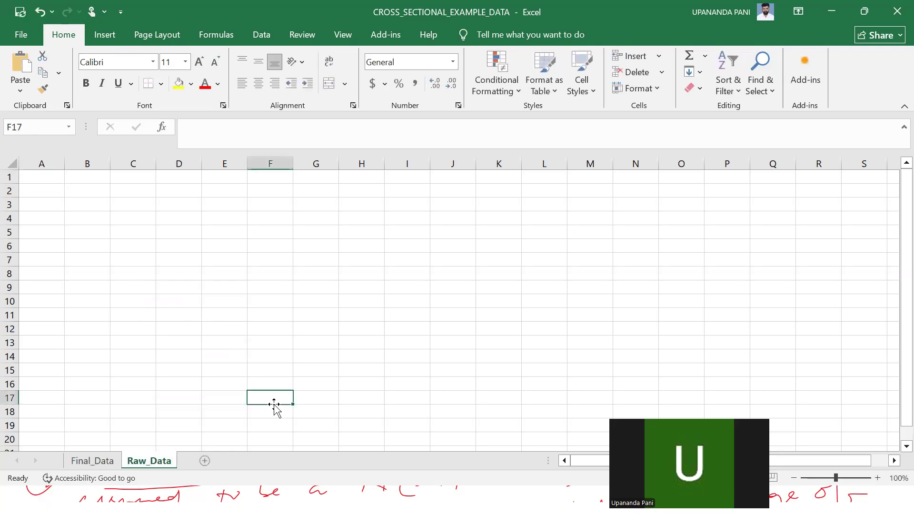
left_click_drag(162, 461, 91, 450)
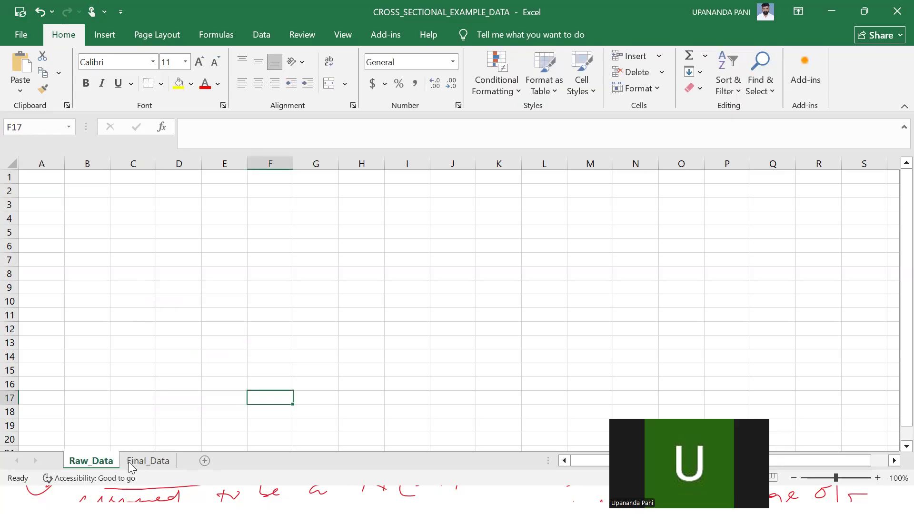
Step: Insert a sheet named Variable_Description between the Raw_Data and Final_Data sheets
left_click(201, 461)
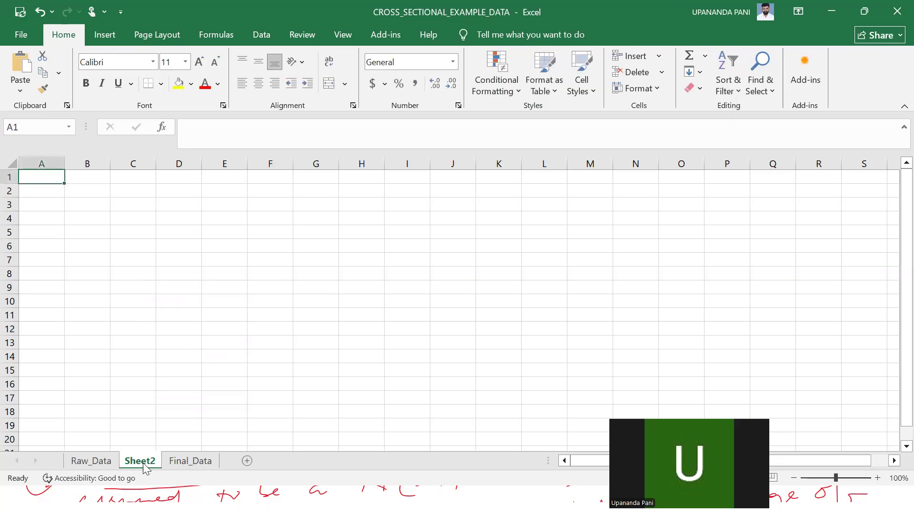
right_click(145, 461)
left_click(161, 334)
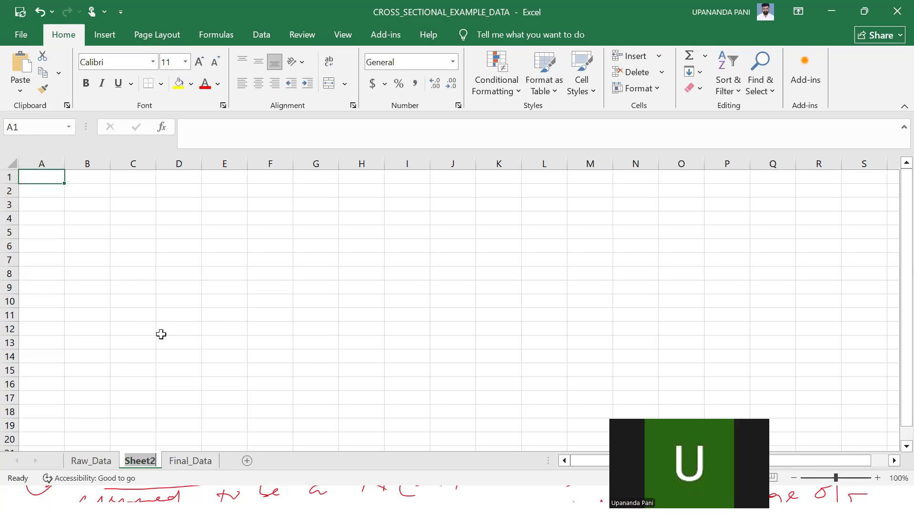
type("Var")
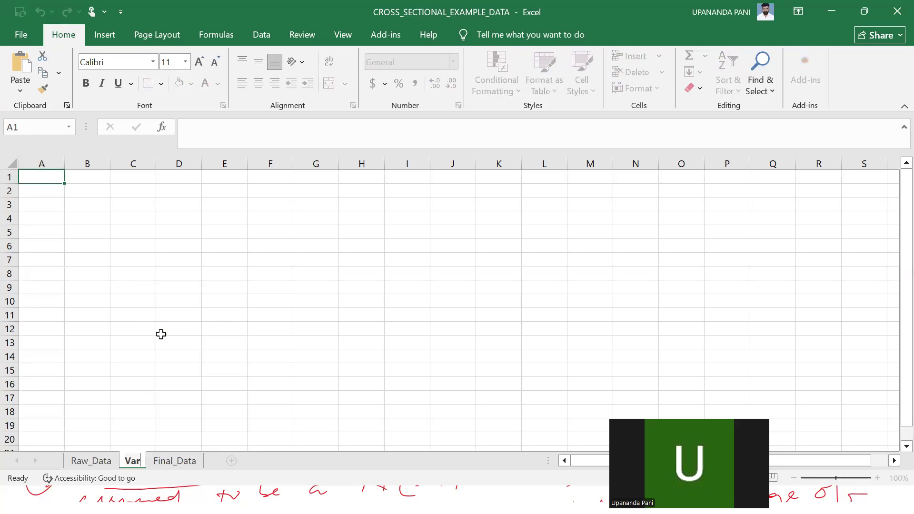
type("iable_")
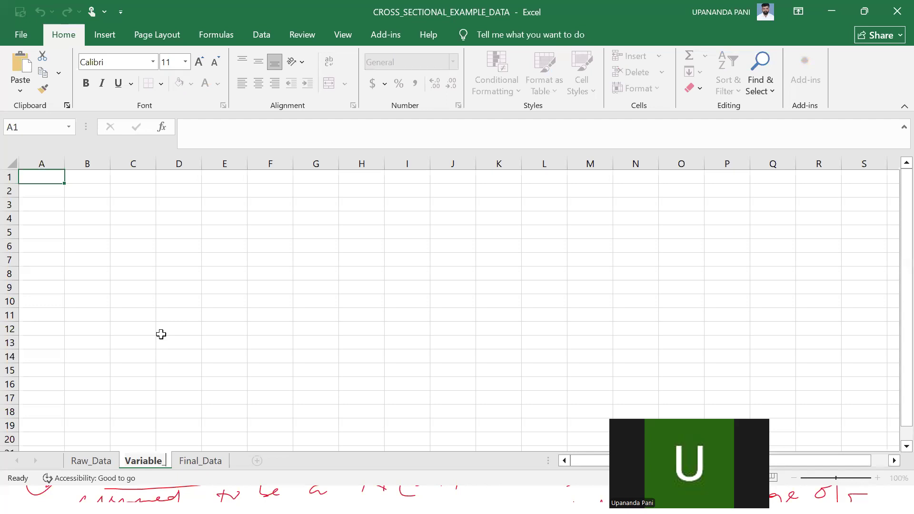
type("Descr")
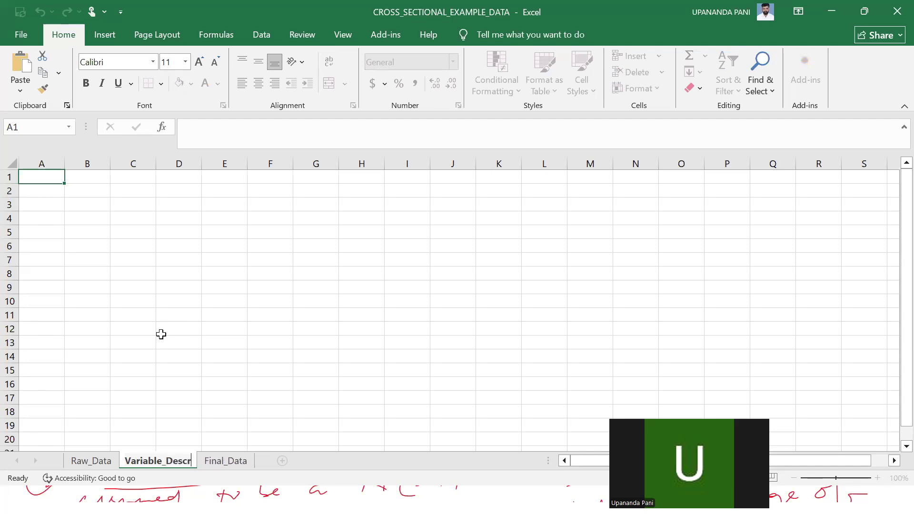
type("iption")
key("Return")
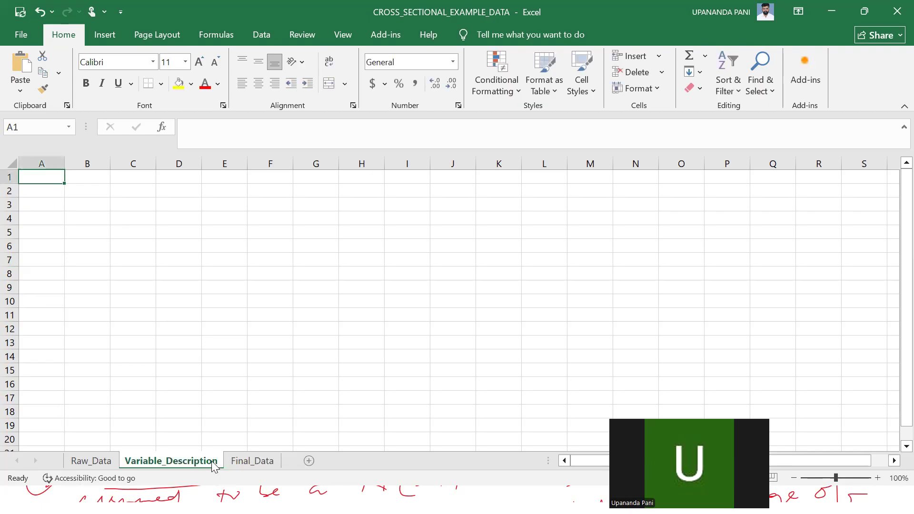
left_click(124, 426)
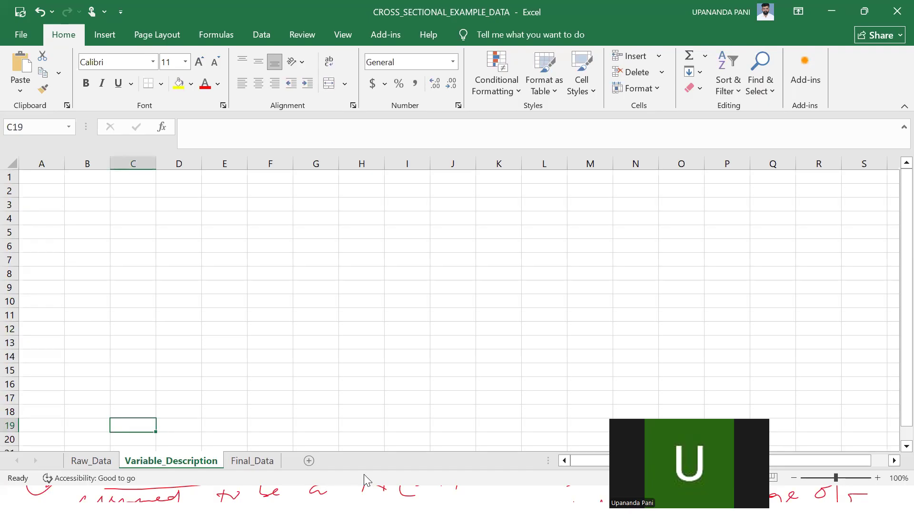
Step: Copy the "Indicator Name" label from the GDP growth metadata in the browser into cell A1 of the Variable_Description sheet in Excel
key("alt+Tab")
key("alt+Tab")
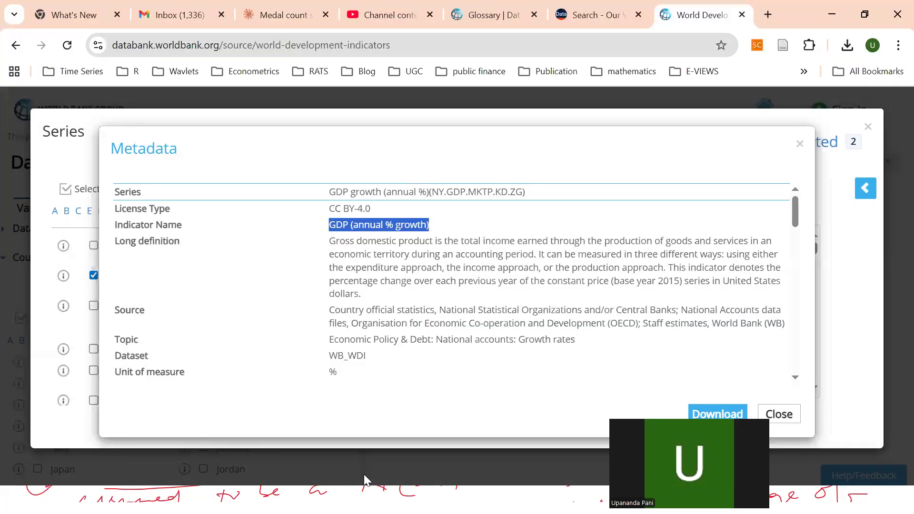
key("alt+Tab")
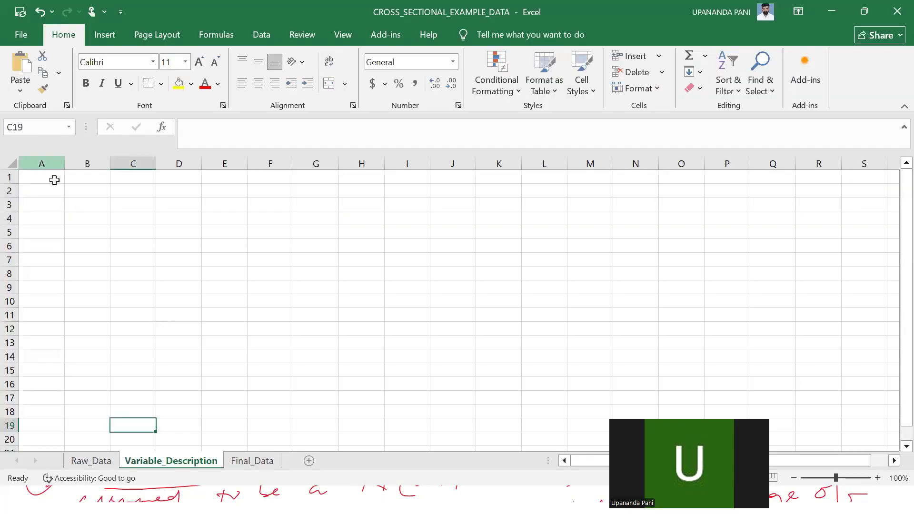
left_click(56, 189)
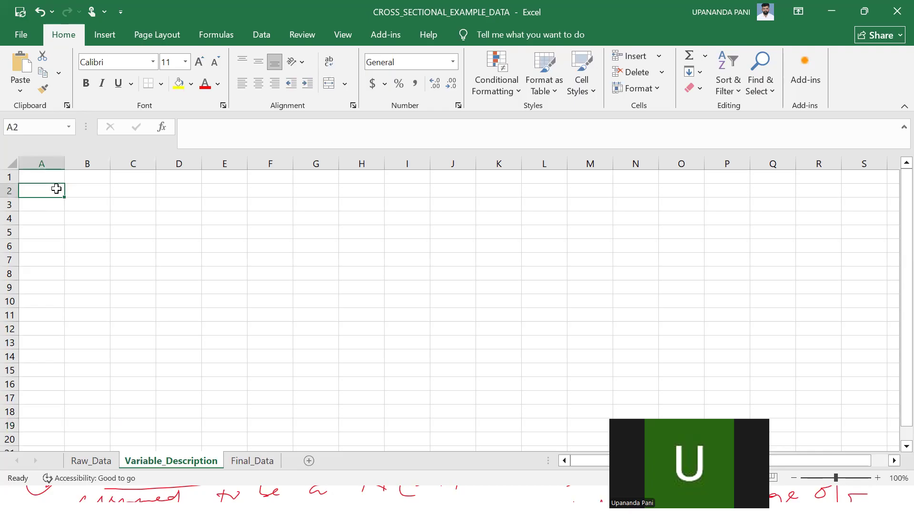
left_click(56, 177)
key("alt+Tab")
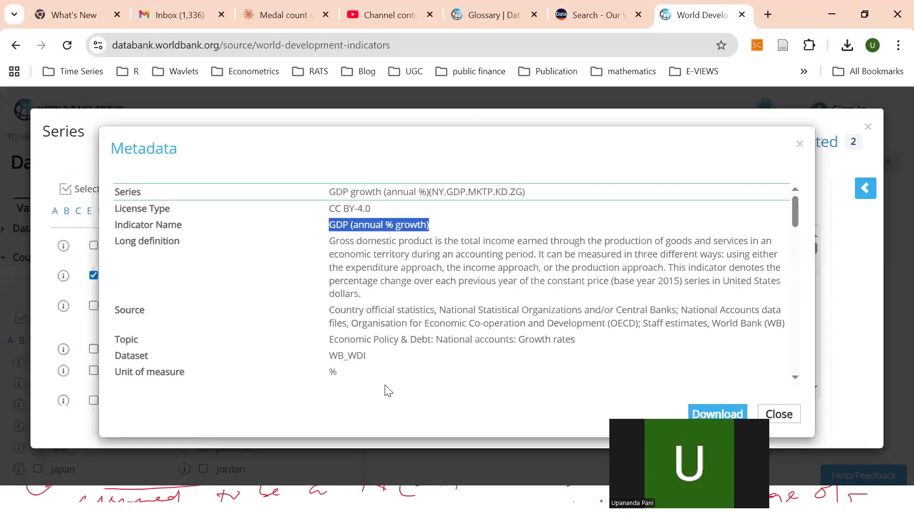
left_click_drag(116, 226, 185, 223)
key("ctrl+c")
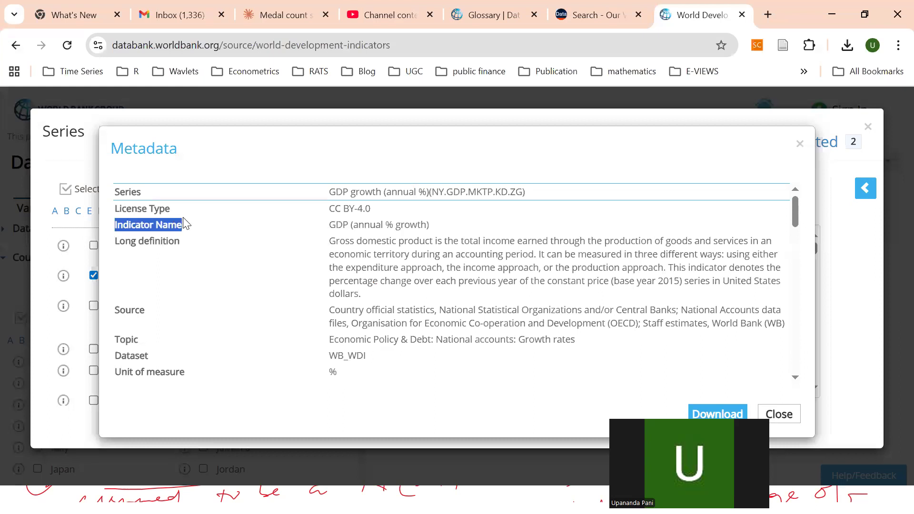
key("alt+Tab")
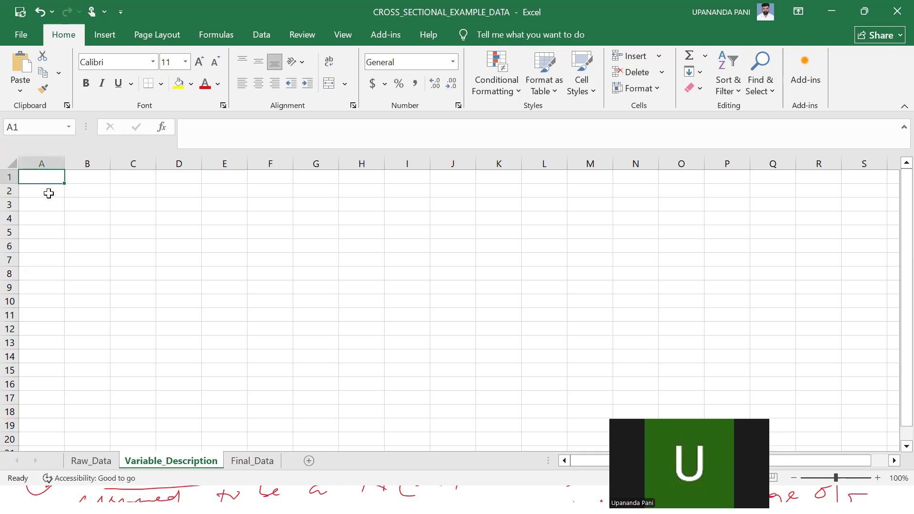
key("ctrl+v")
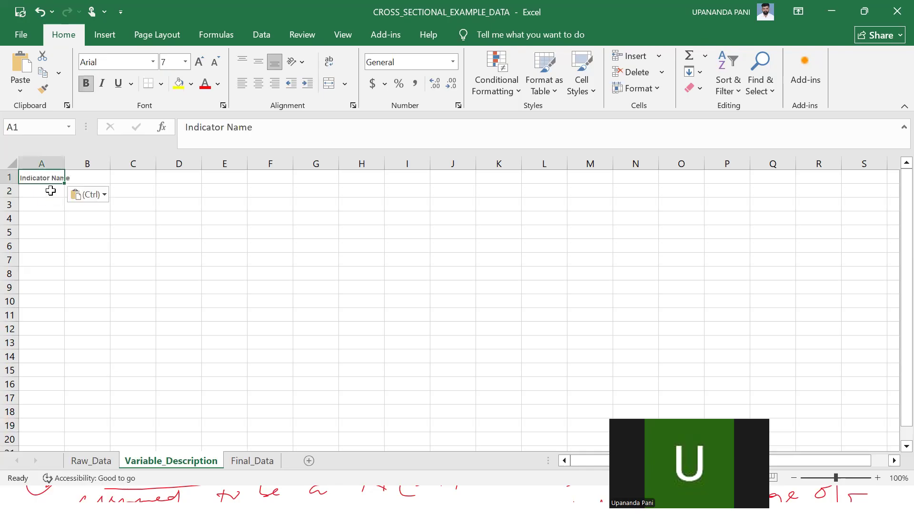
Step: Make the pasted label in A1 match the destination formatting and widen column A to fit it
left_click(86, 195)
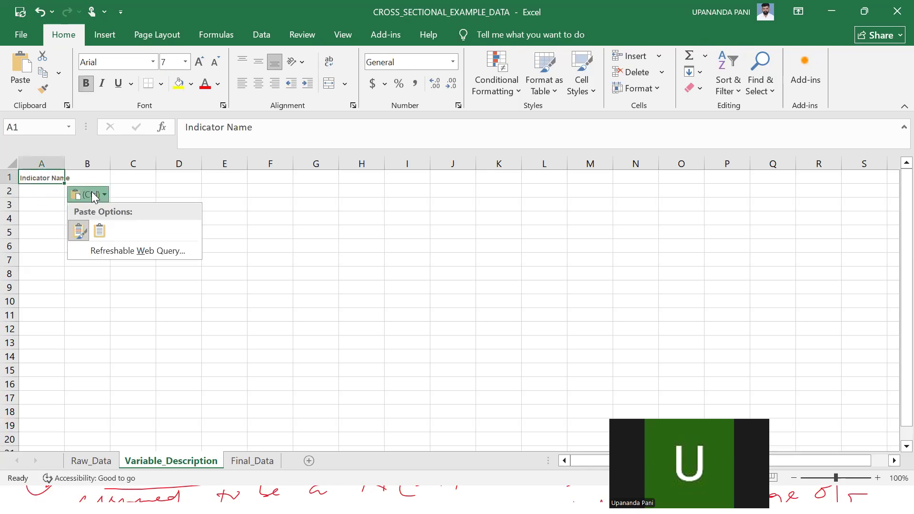
left_click(99, 229)
left_click_drag(65, 163, 95, 163)
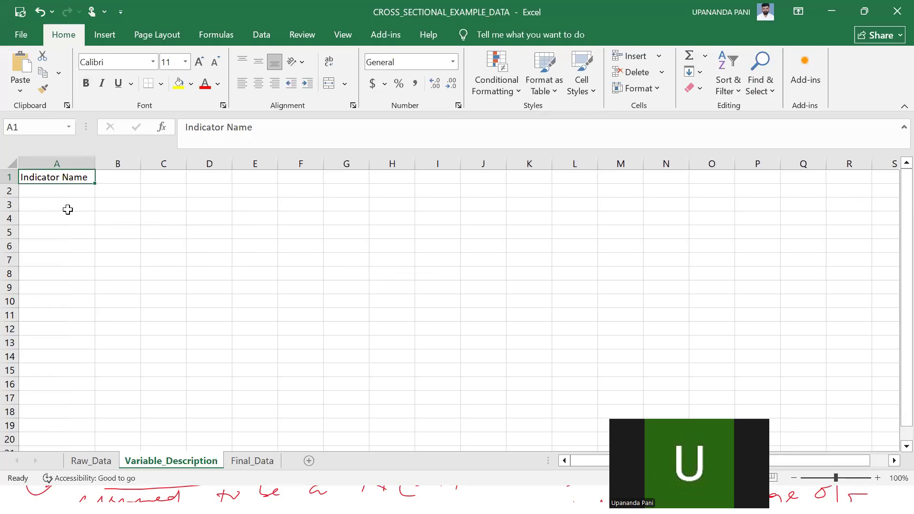
Step: Copy the word "definition" from the GDP growth metadata in the browser into cell B1 in Excel, matching the destination formatting
key("alt+Tab")
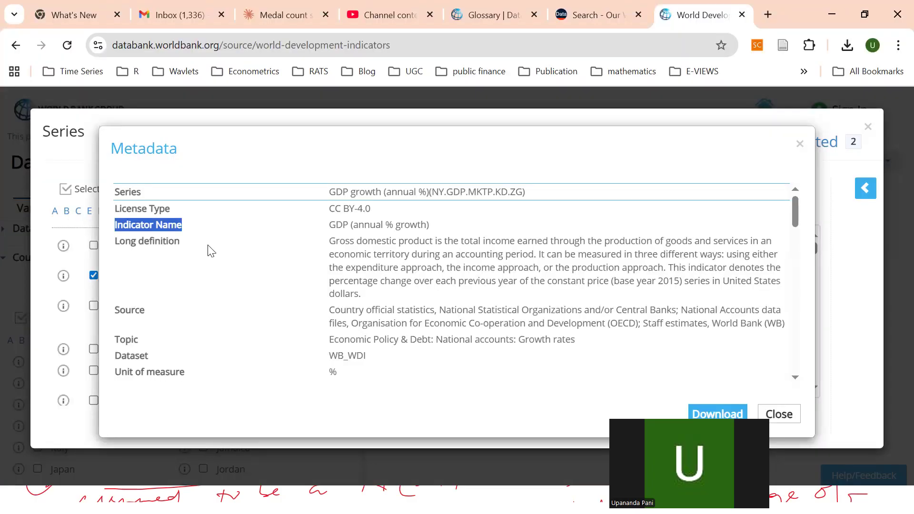
left_click_drag(141, 242, 190, 246)
key("ctrl+c")
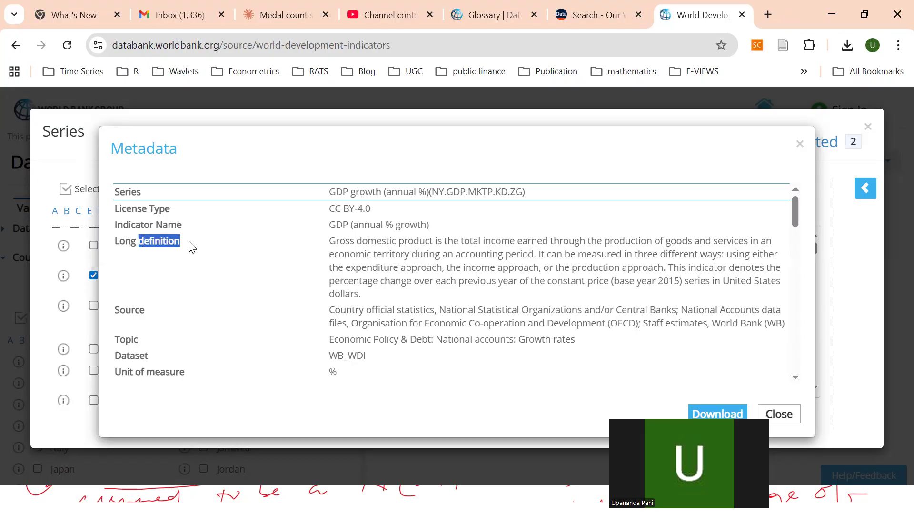
key("alt+Tab")
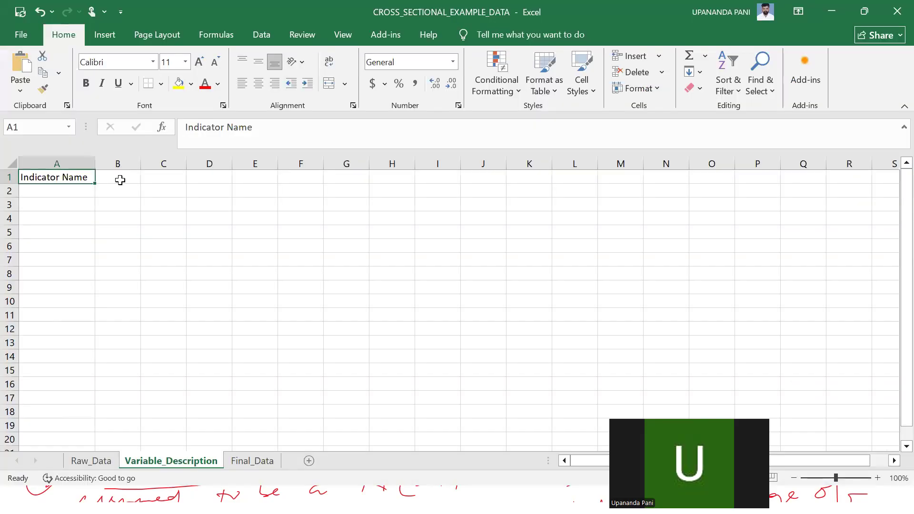
left_click(120, 180)
key("ctrl+v")
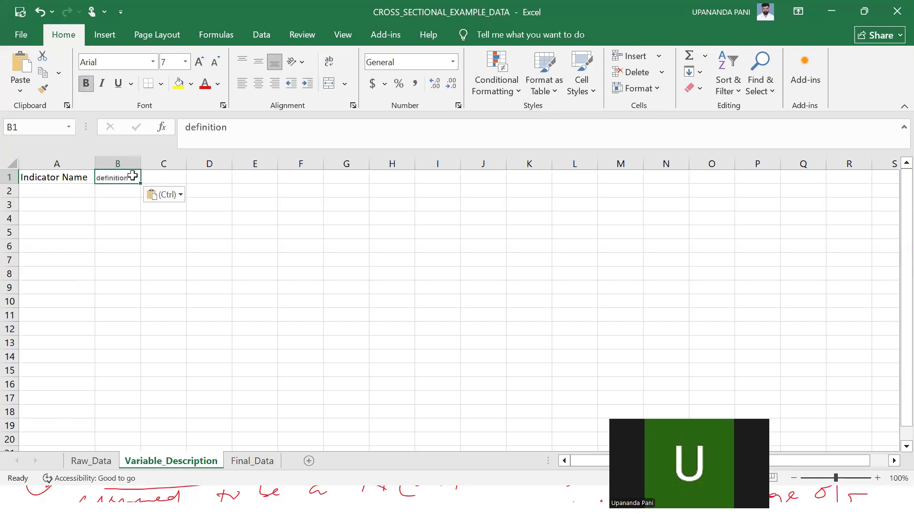
left_click(164, 194)
left_click(176, 231)
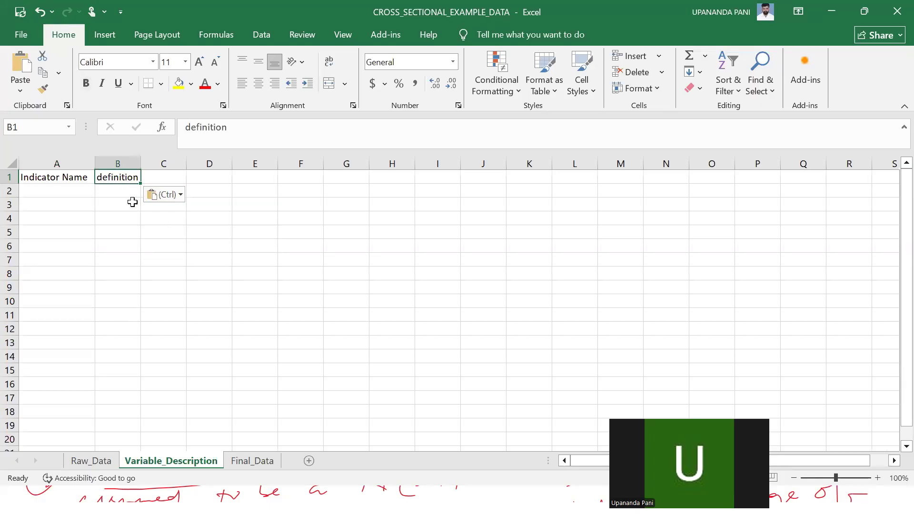
Step: Capitalize the heading in B1 to read "Definition" and widen column B slightly to fit it
left_click(190, 128)
key("BackSpace")
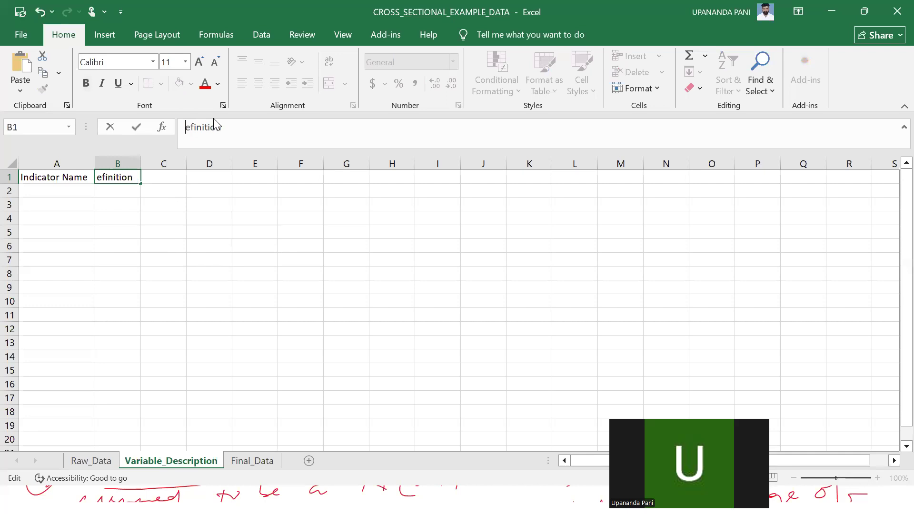
type("D")
key("Return")
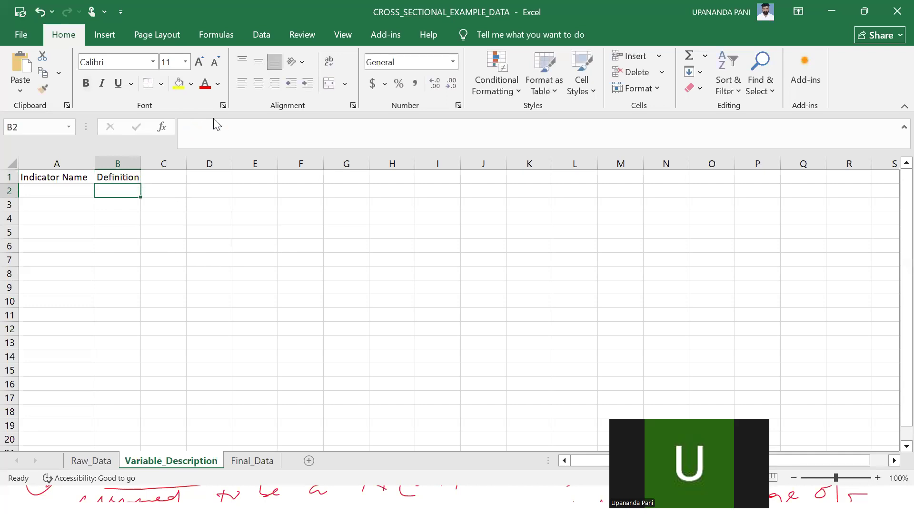
left_click_drag(93, 163, 147, 164)
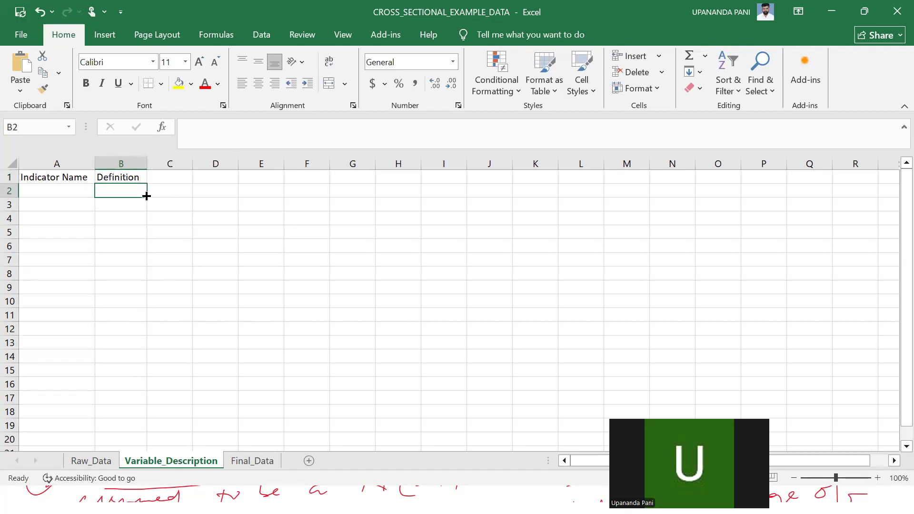
Step: Copy the indicator name "GDP (annual % growth)" from the metadata in the browser into cell A2 of the Variable_Description sheet in Excel
key("alt+Tab")
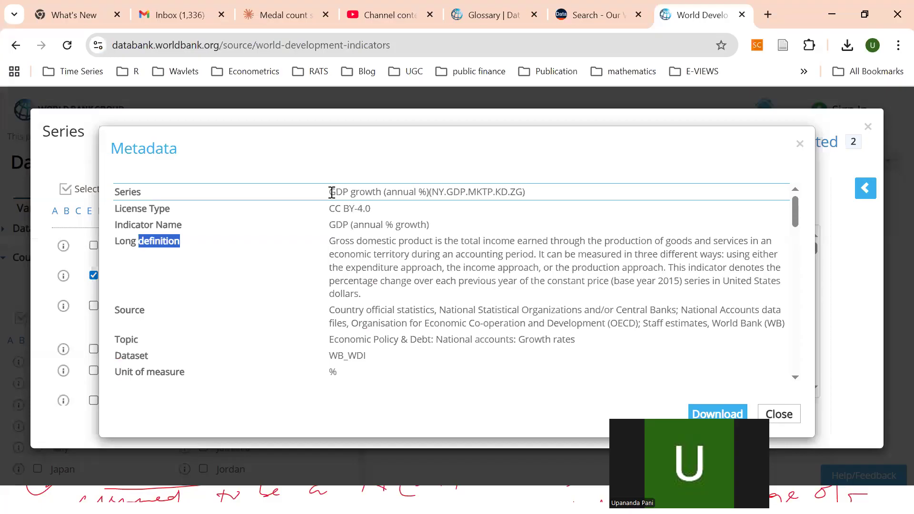
left_click_drag(330, 225, 448, 226)
key("ctrl+c")
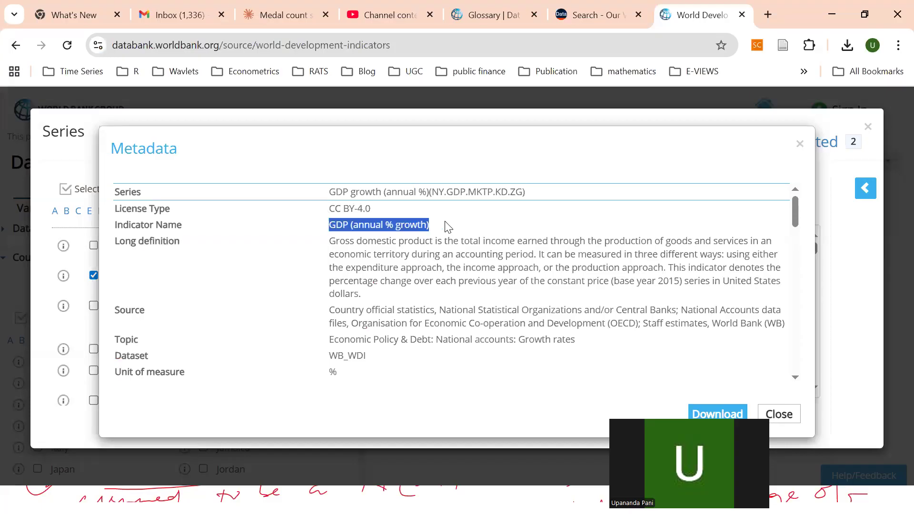
key("alt+Tab")
left_click(59, 189)
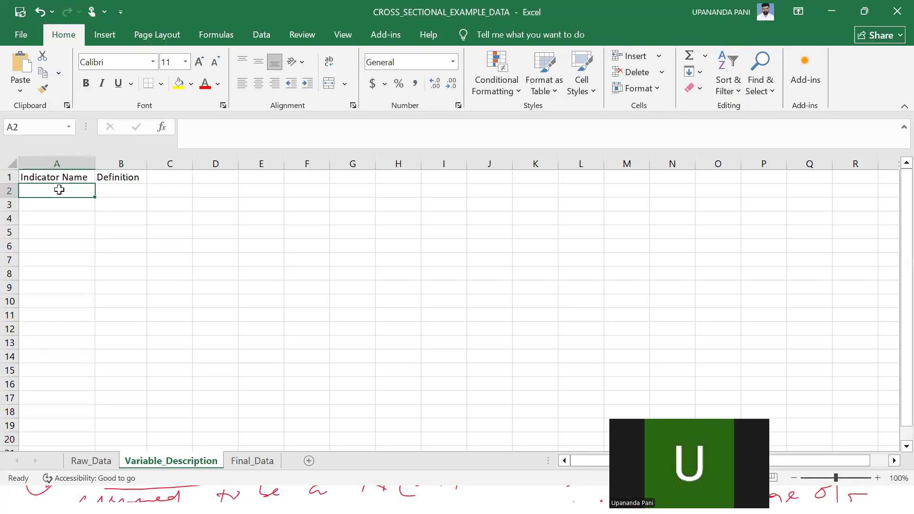
key("ctrl+v")
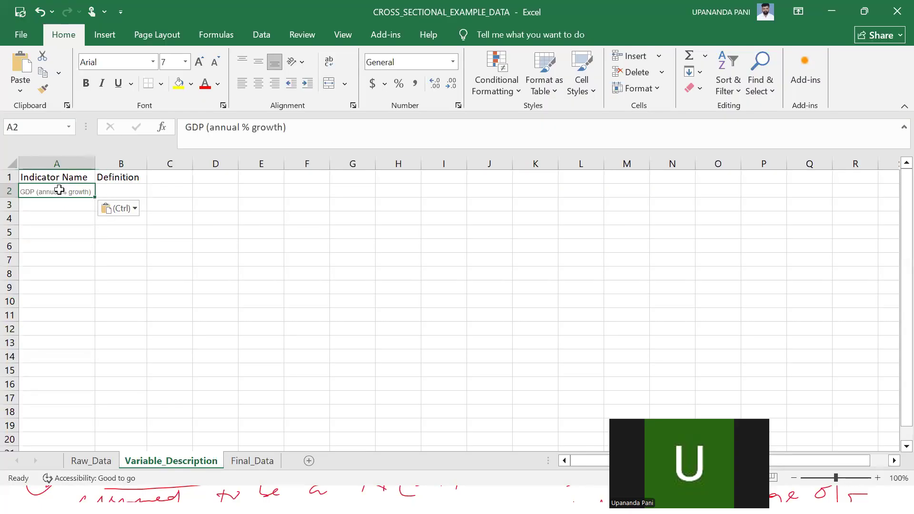
Step: Make the indicator name in A2 match the destination formatting and widen column A to fit it
left_click(124, 211)
left_click(130, 244)
left_click_drag(95, 168, 134, 167)
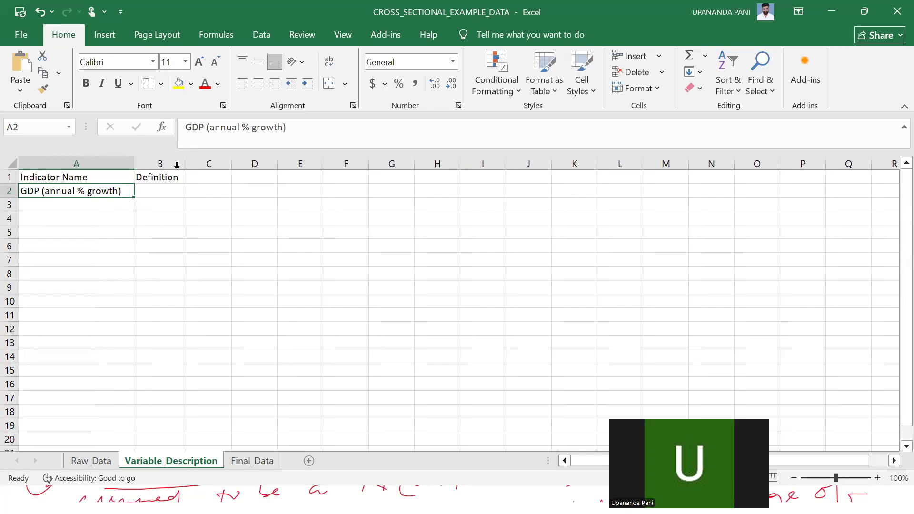
Step: Copy the full long definition text of GDP growth from the metadata in the browser into cell B2 in Excel
left_click(165, 190)
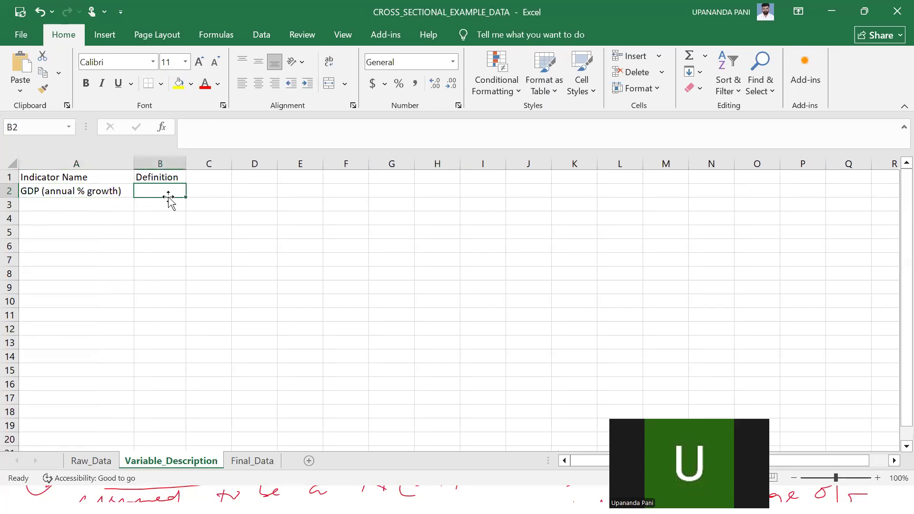
key("alt+Tab")
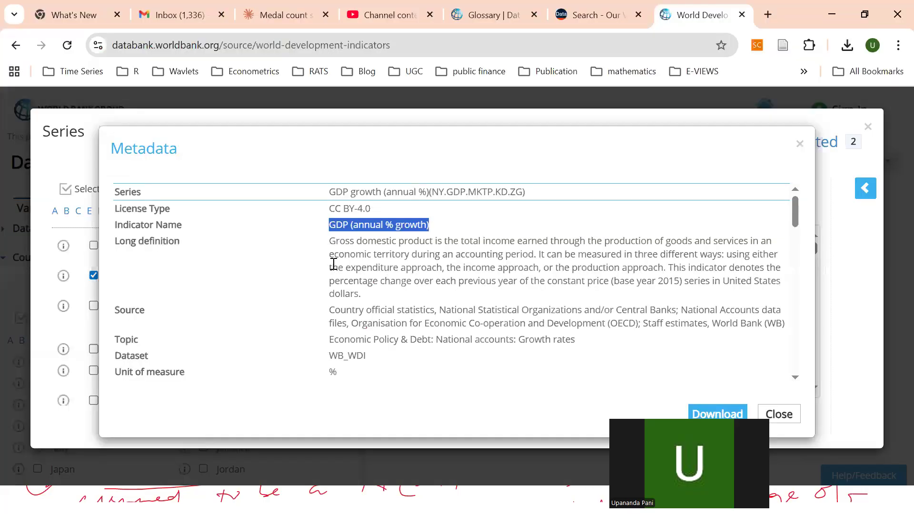
left_click_drag(329, 241, 374, 302)
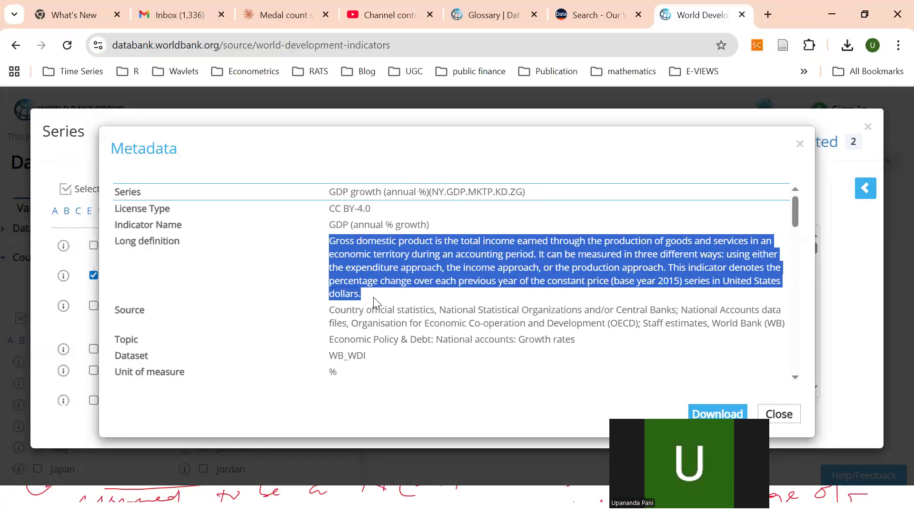
right_click(335, 267)
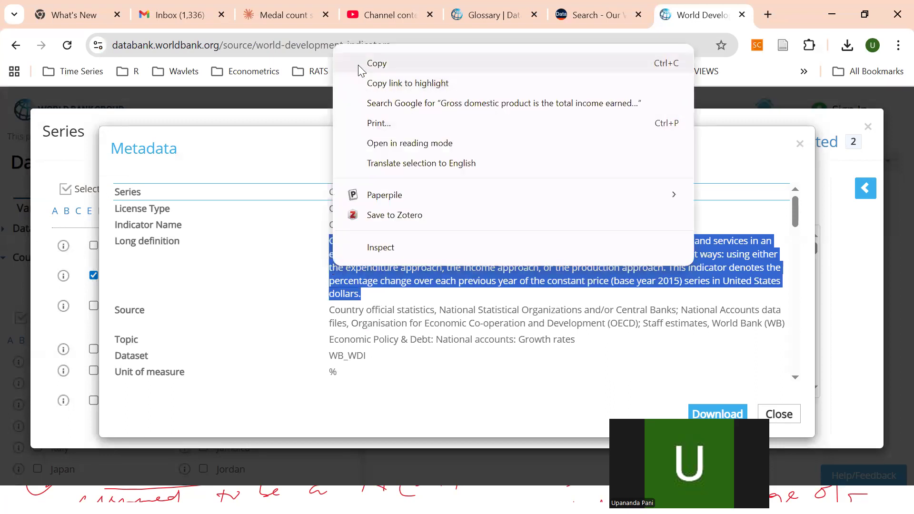
left_click(376, 63)
key("alt+Tab")
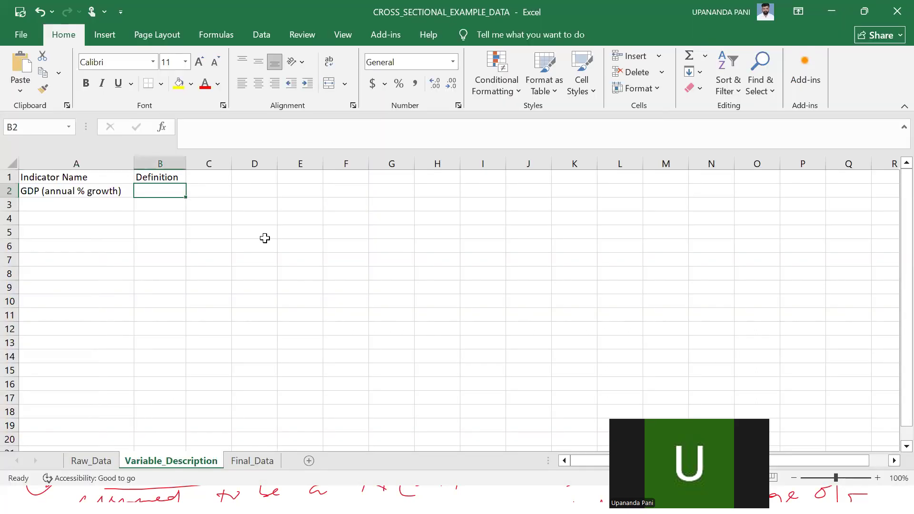
key("ctrl+v")
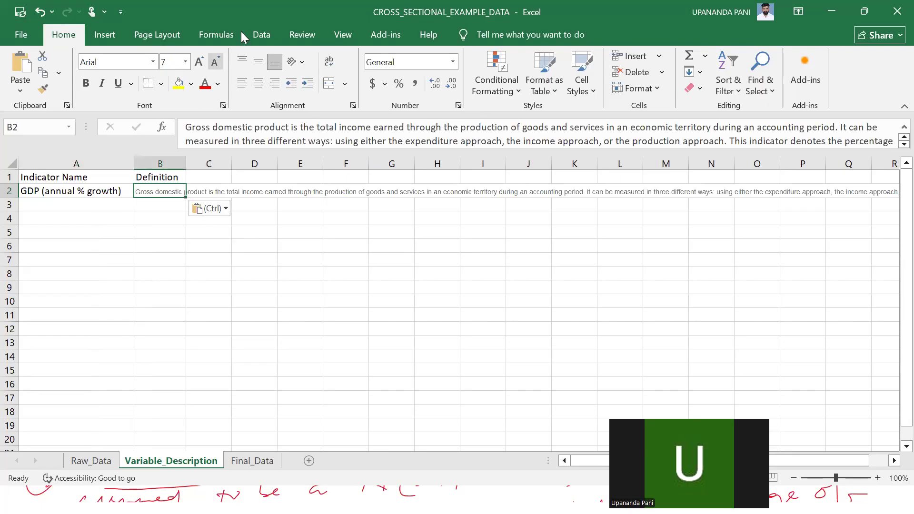
Step: Wrap the definition text in B2 and widen column B to roughly four times its width
left_click(257, 36)
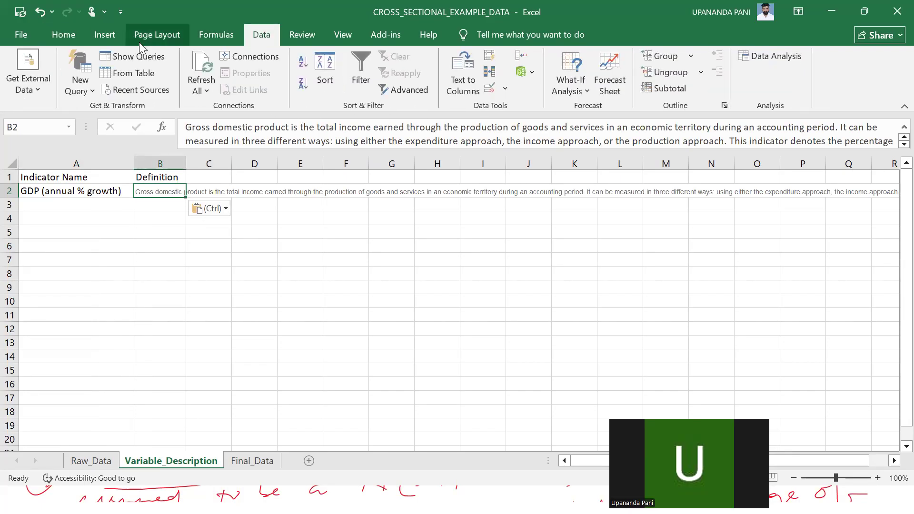
left_click(60, 42)
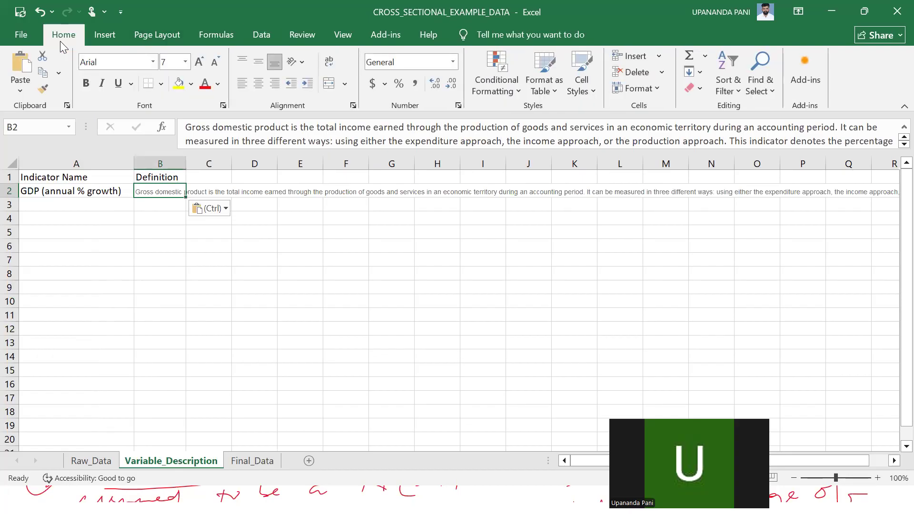
left_click(330, 62)
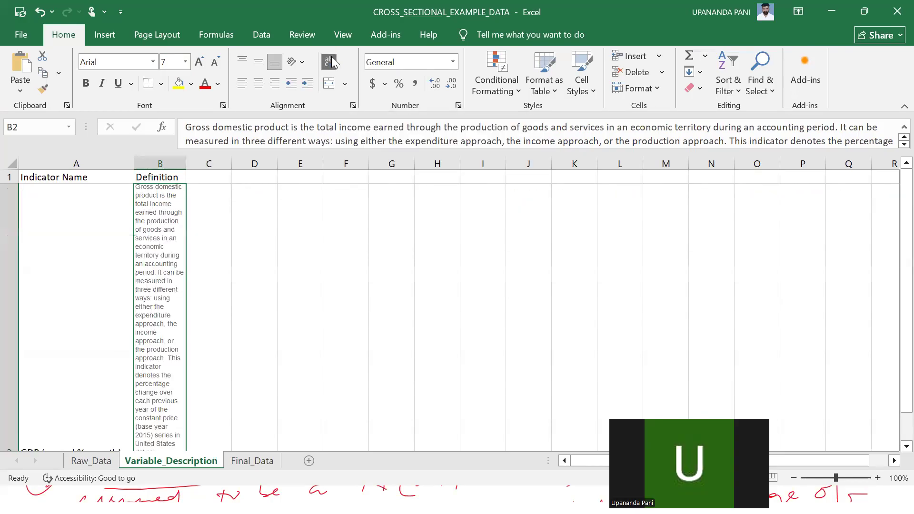
left_click_drag(185, 163, 338, 169)
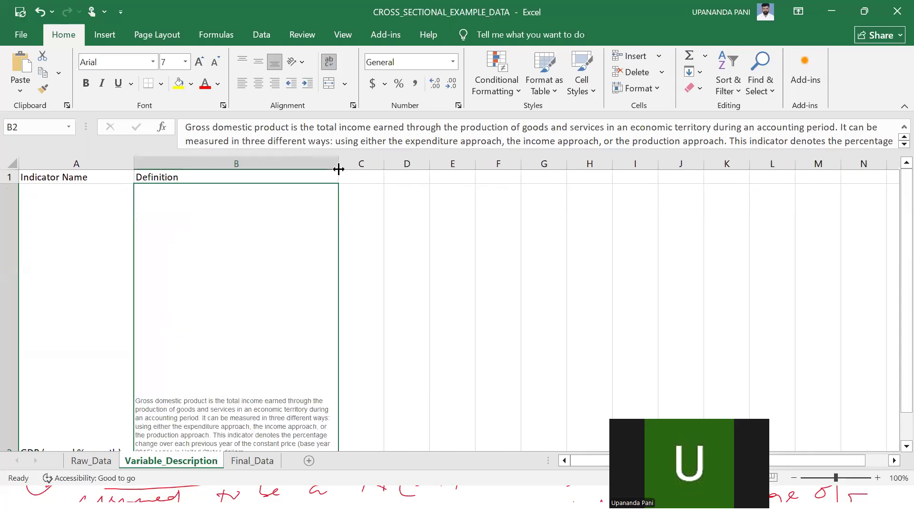
scroll(220, 339, "down", 2)
scroll(219, 340, "up", 2)
Step: Align the definition in B2 and the indicator name in A2 vertically to the middle
left_click(254, 65)
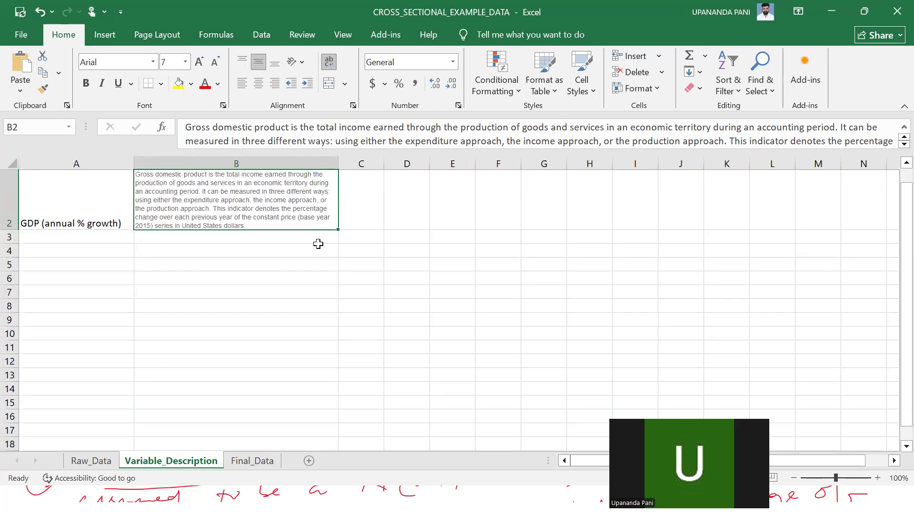
left_click(282, 307)
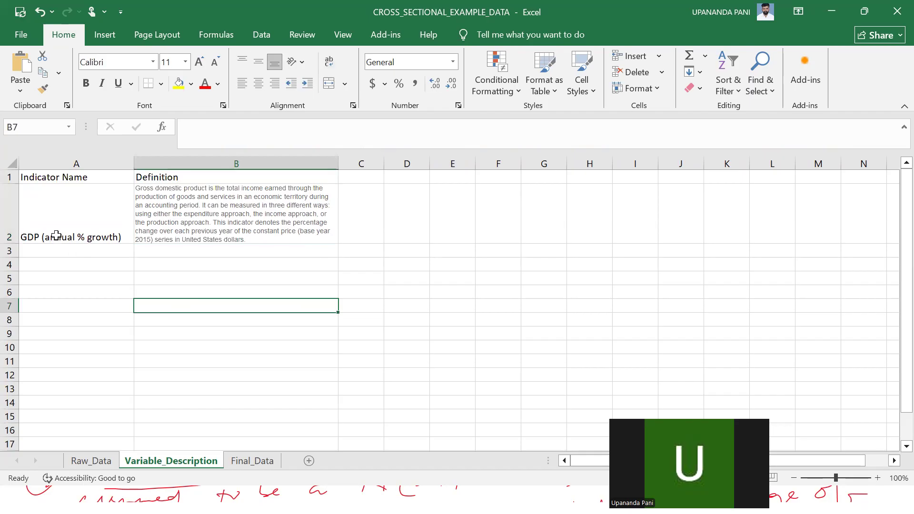
left_click(69, 218)
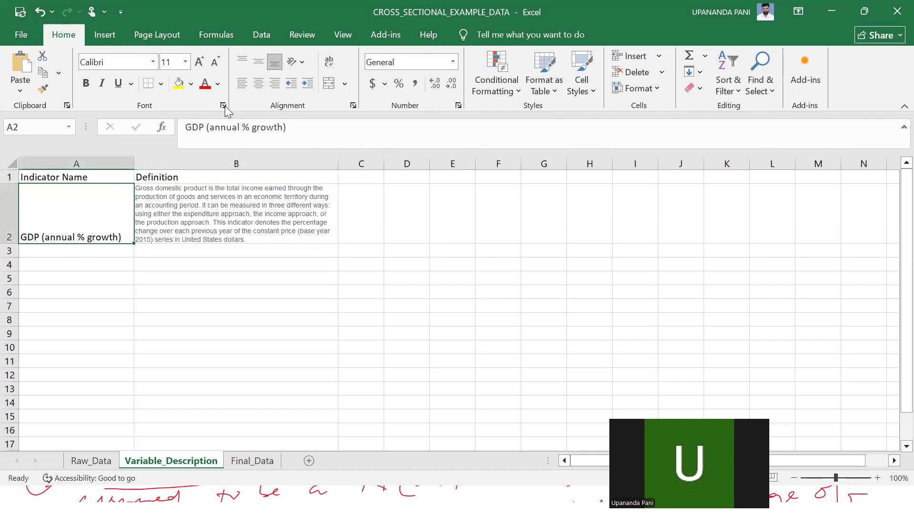
left_click(258, 61)
Step: Fill the header cells A1:B1 with yellow
left_click_drag(52, 179, 197, 179)
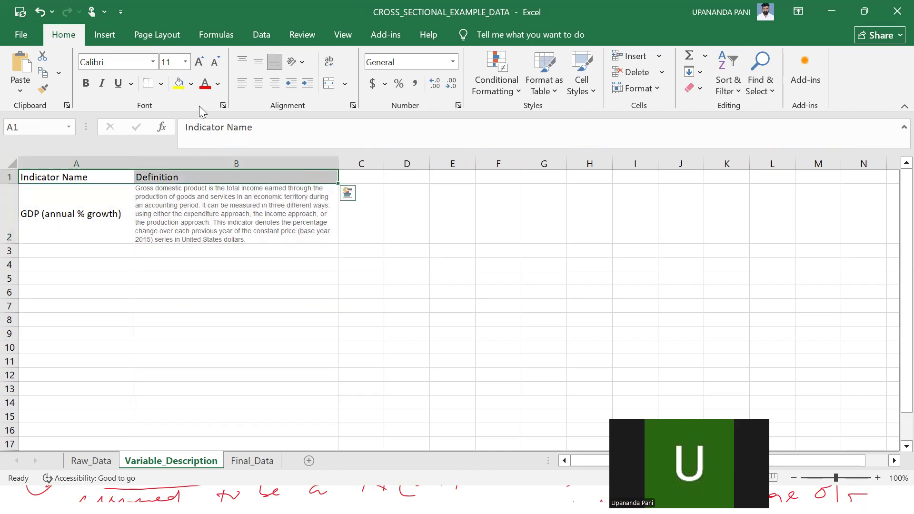
left_click(178, 83)
left_click(107, 249)
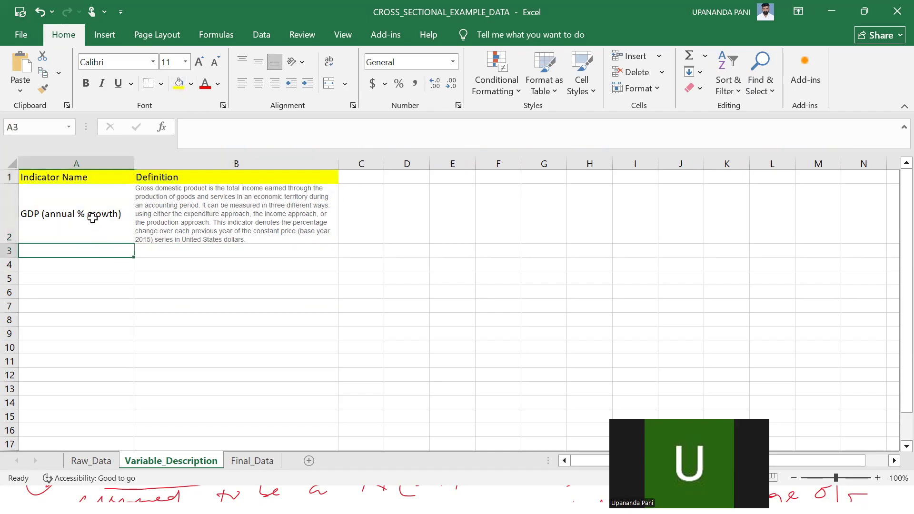
Step: Set the font size of the definition text in B2 to 10
left_click(202, 217)
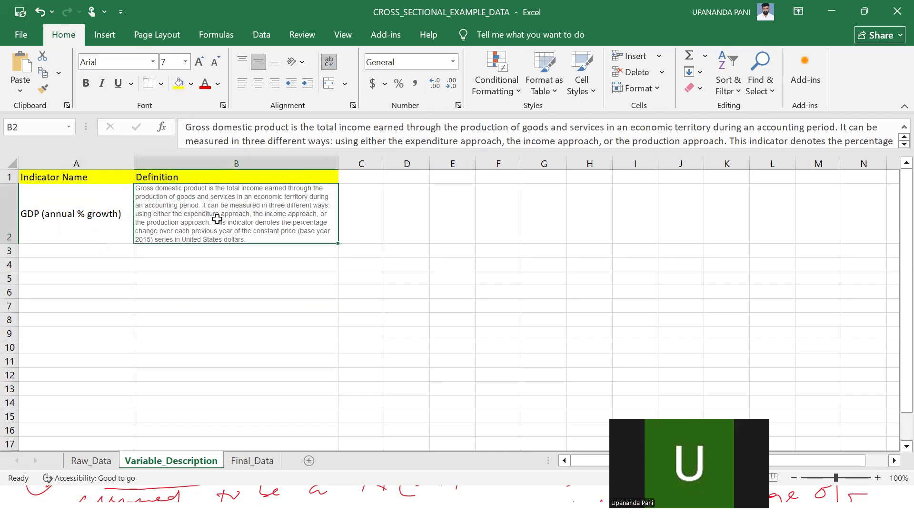
left_click(185, 62)
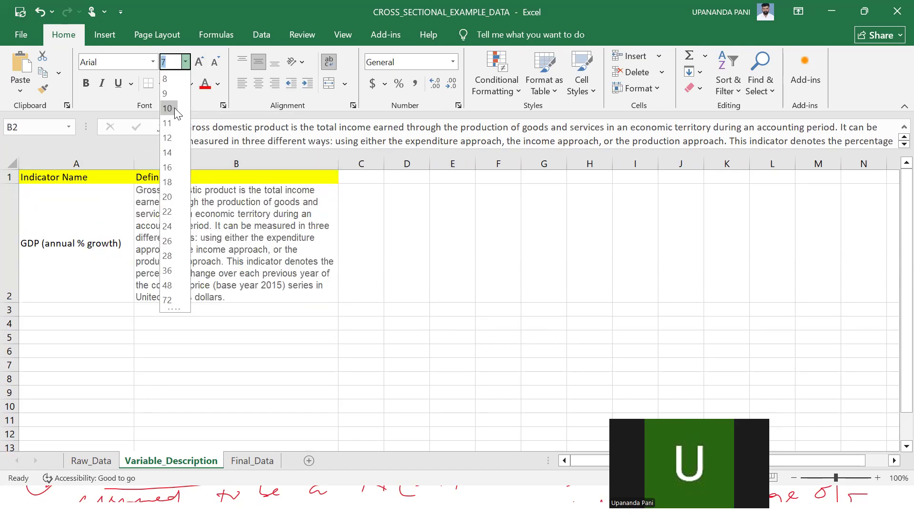
left_click(177, 109)
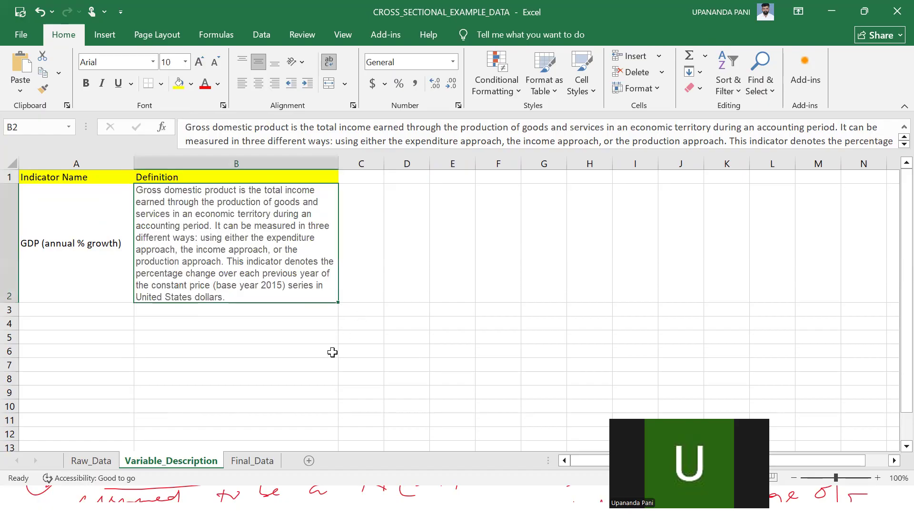
left_click(306, 350)
left_click(228, 239)
Step: Enter the heading "VARIABLE TYPE" in cell C1 and select that cell again
left_click(362, 175)
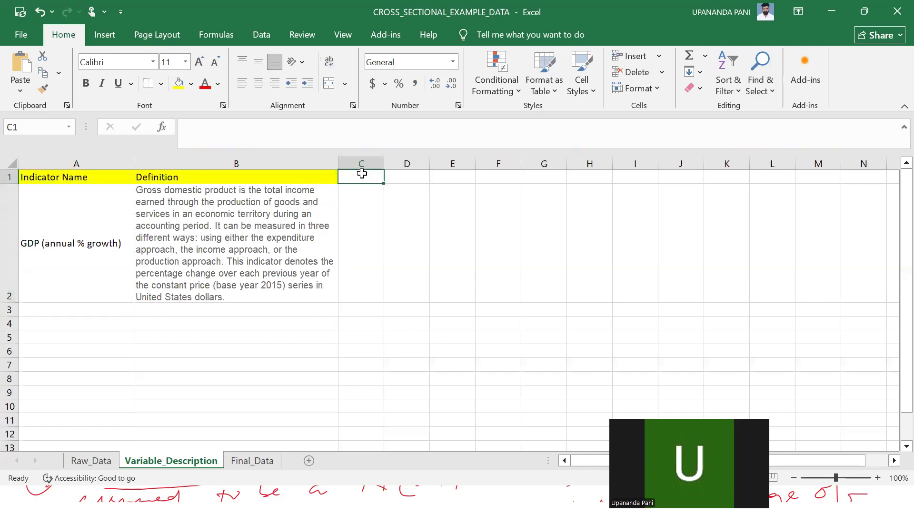
type("TY")
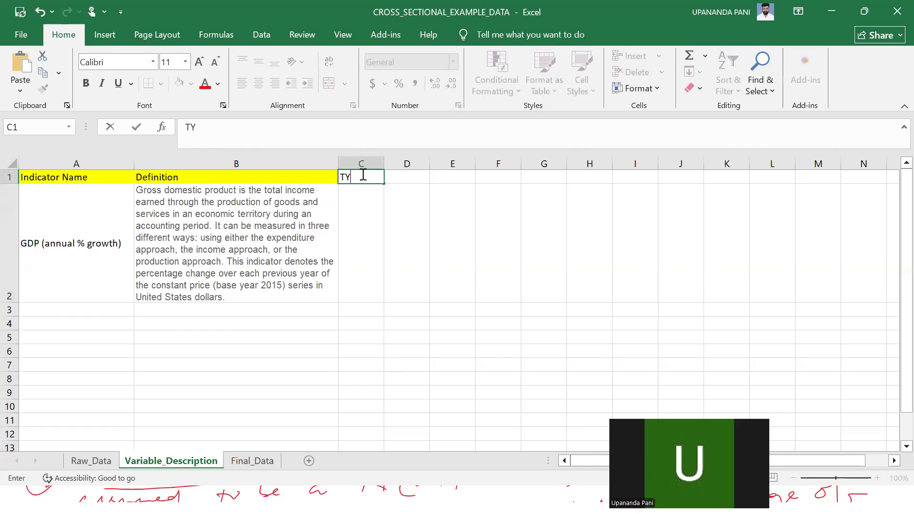
type("PE OF")
key("BackSpace")
key("BackSpace")
key("BackSpace")
key("BackSpace")
key("BackSpace")
key("BackSpace")
key("BackSpace")
type("VARI")
key("BackSpace")
key("BackSpace")
key("BackSpace")
type("ARIABLE TYPE")
key("Return")
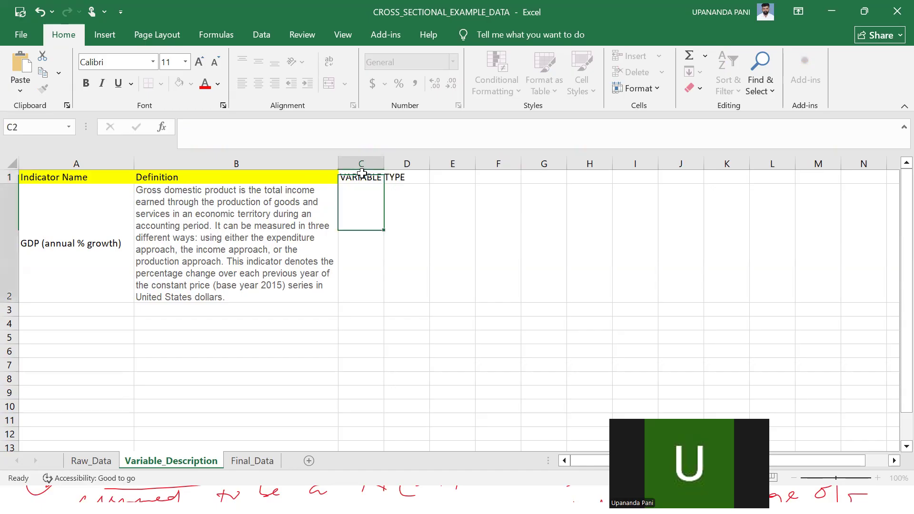
left_click(359, 177)
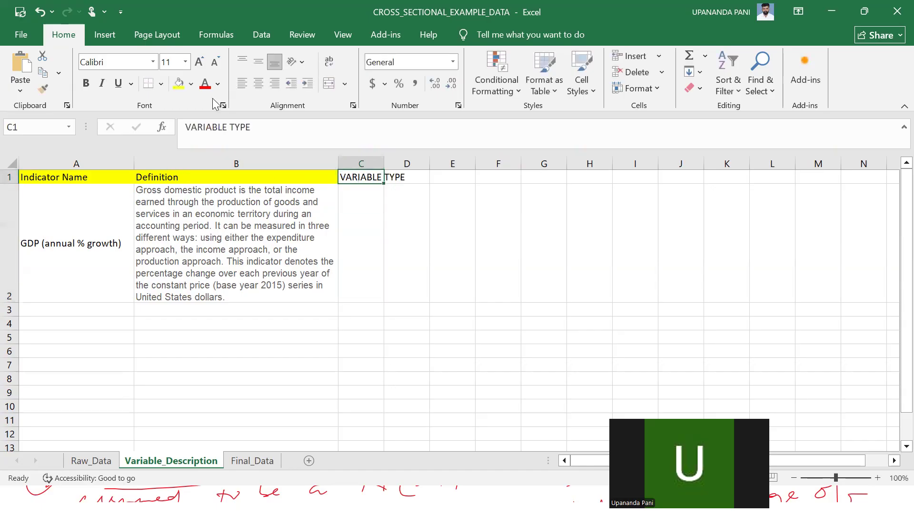
Step: Widen column C to fit its yellow-filled heading and enter "IV" in C2, aligned vertically to the middle
mouse_move(384, 167)
left_mouse_down()
mouse_move(411, 171)
mouse_move(401, 174)
left_mouse_up()
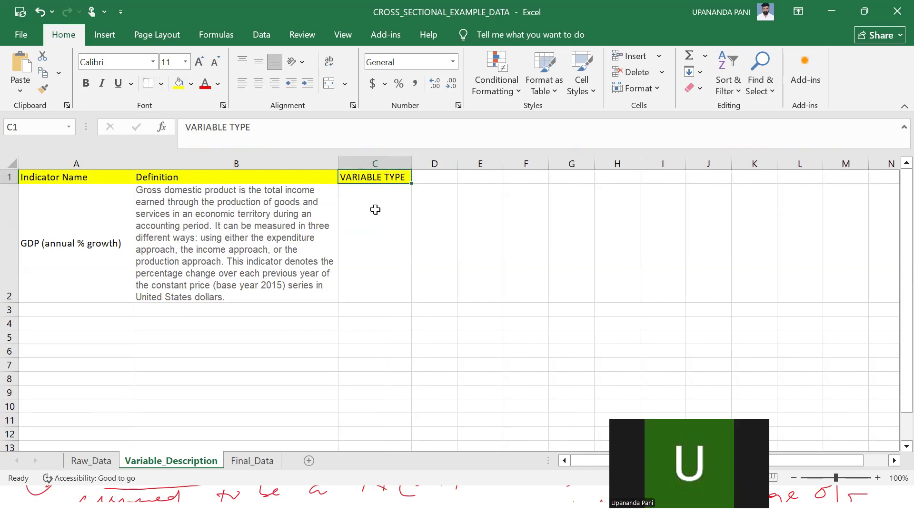
left_click(376, 209)
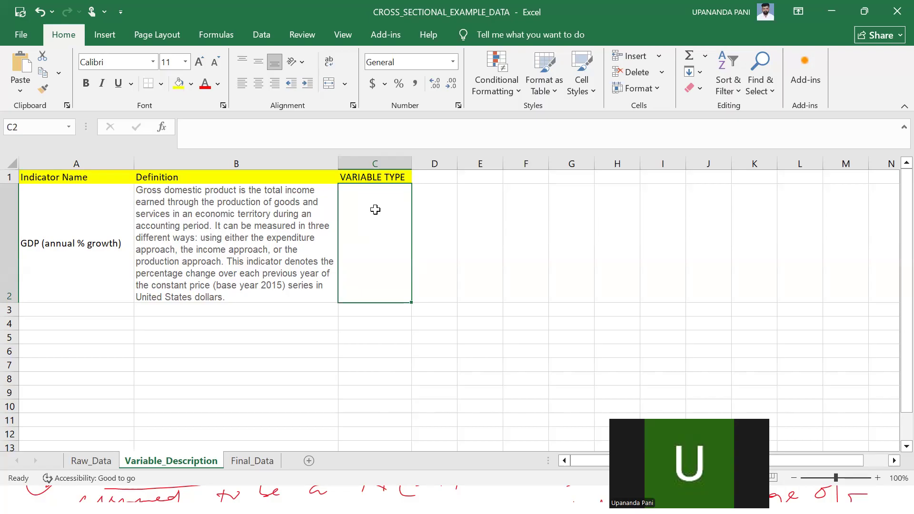
type("IV")
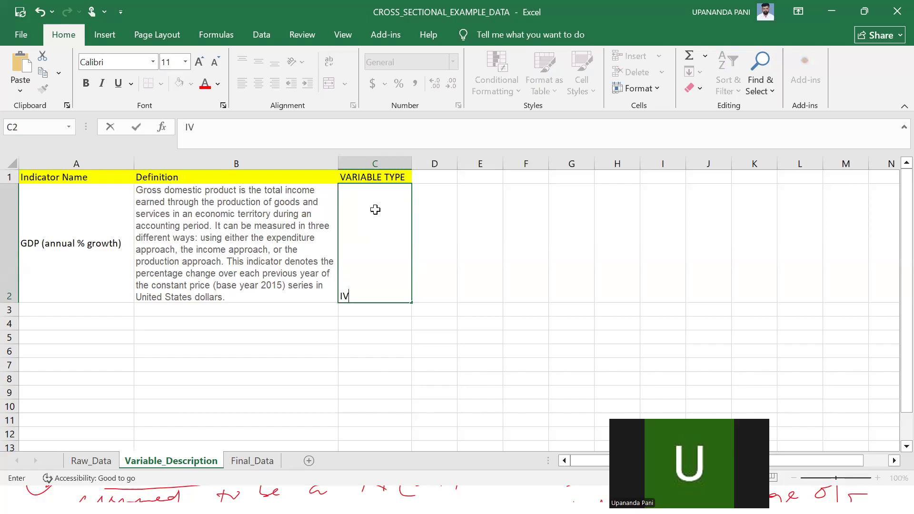
key("Return")
left_click(375, 209)
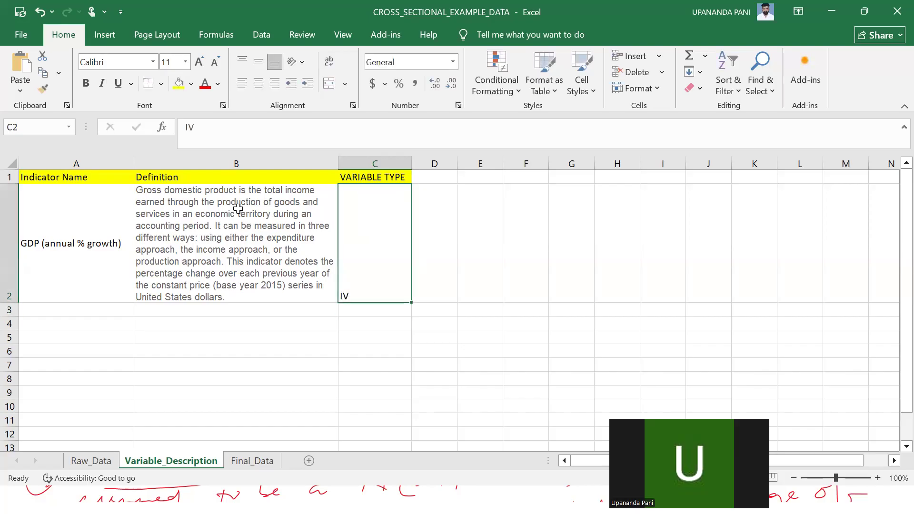
left_click(259, 62)
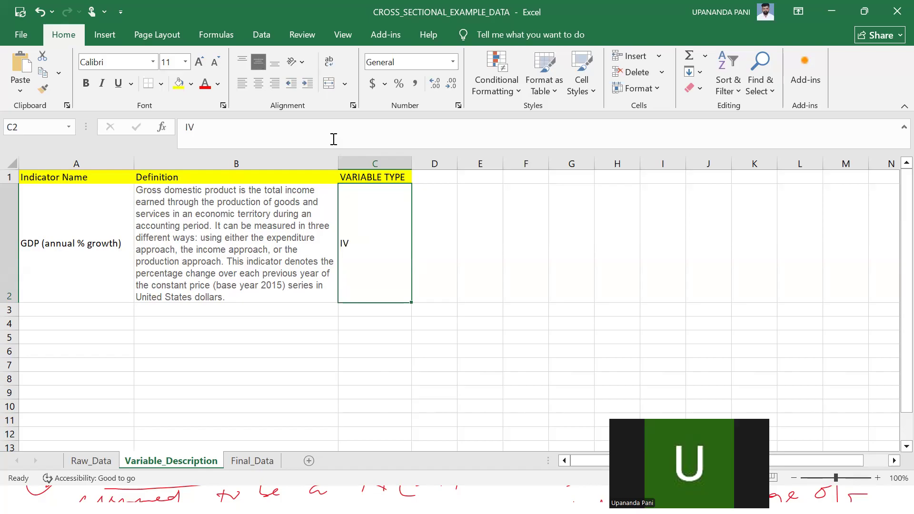
Step: Change the entry in C2 to "INDEPENDENT VARIABLE" and widen column C to fit it
double_click(363, 244)
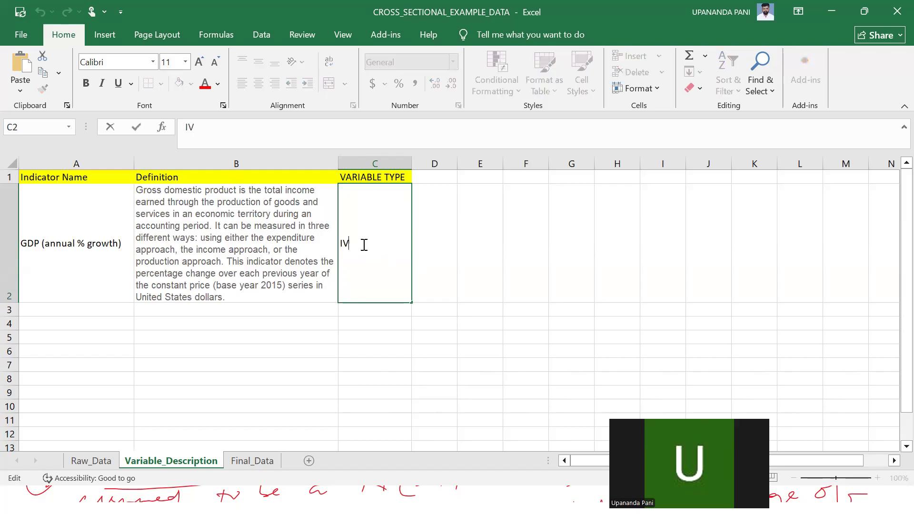
key("BackSpace")
type("NDEPENDENT VAR")
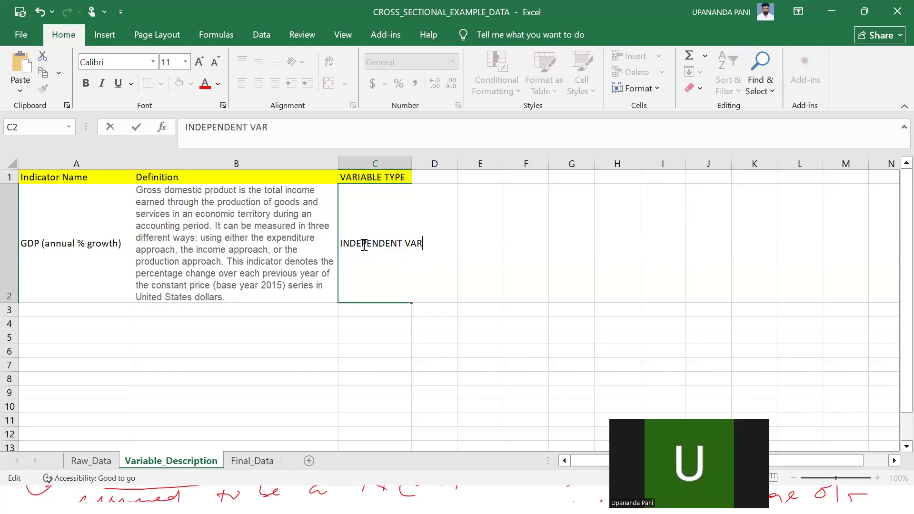
type("IABLE")
key("Return")
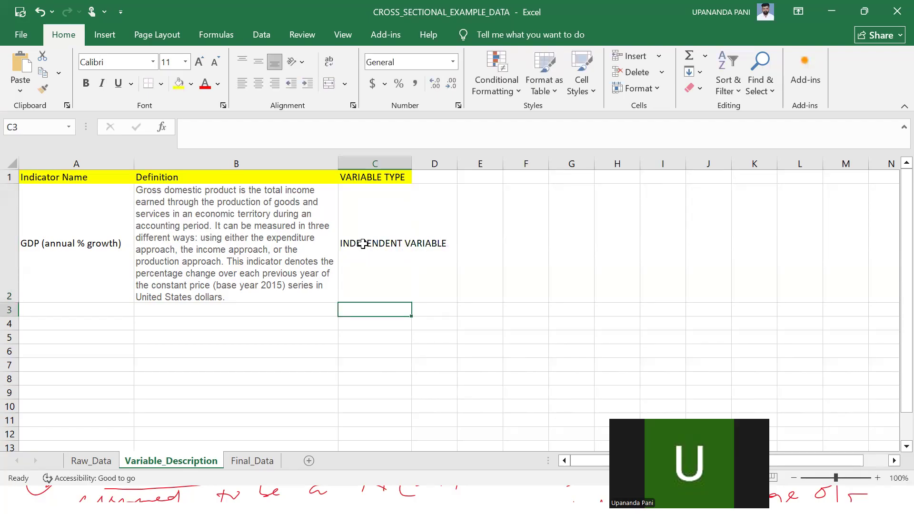
left_click_drag(411, 159, 451, 158)
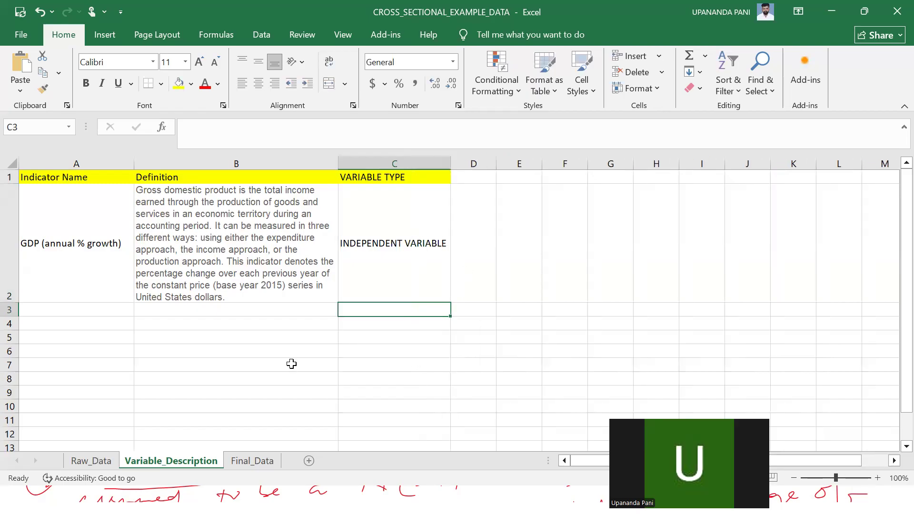
left_click(237, 373)
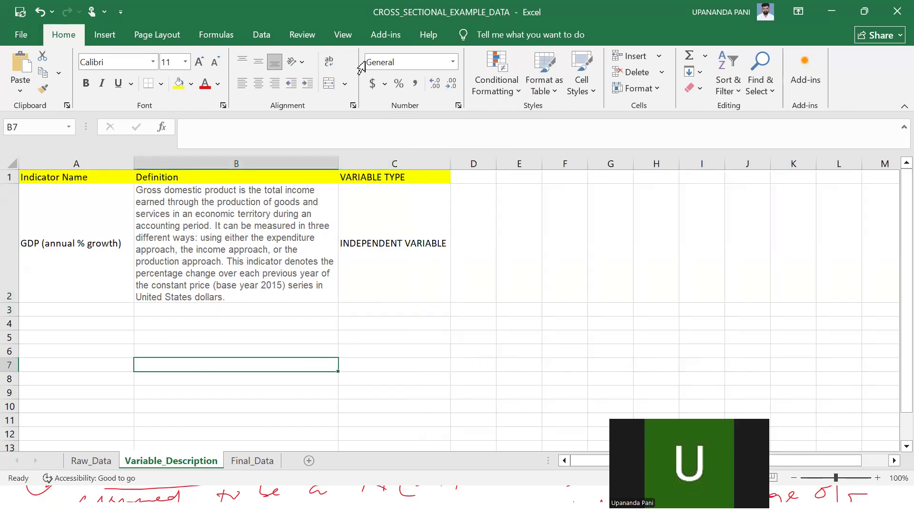
Step: Open the Raw_Data sheet, switch to the World Development Indicators page in Chrome and close the indicator metadata window
left_click(98, 461)
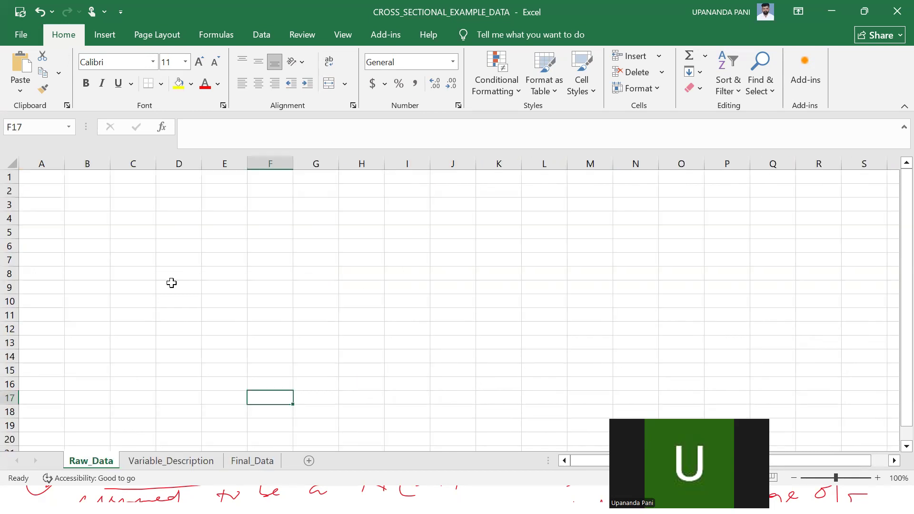
key("alt+Tab")
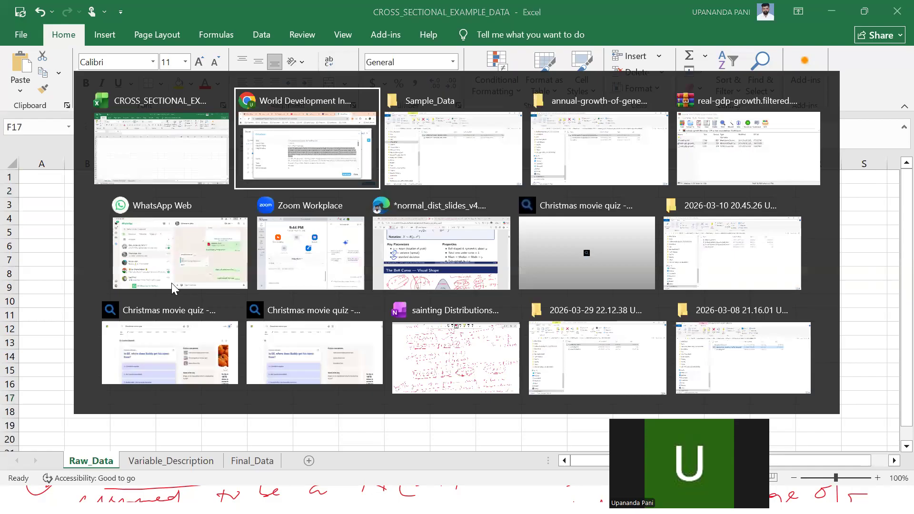
left_click(799, 146)
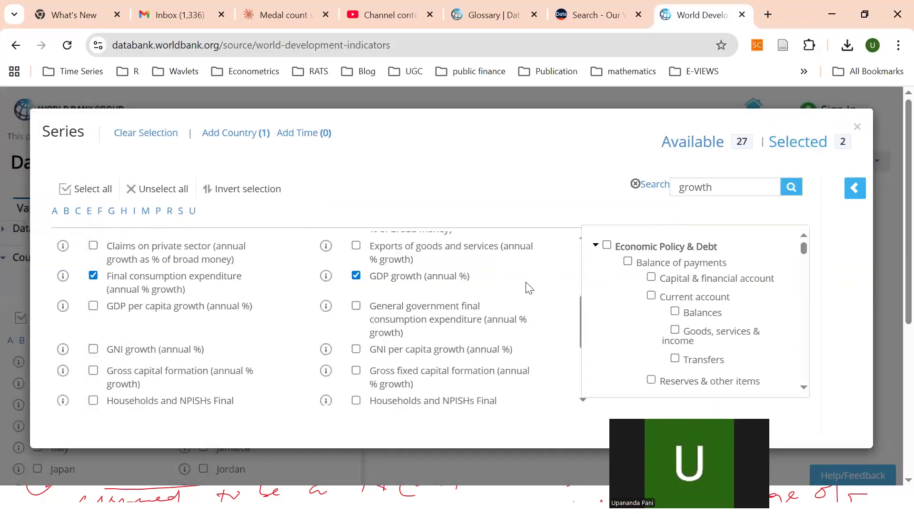
Step: Open the country selection and add Germany and Japan
left_click(245, 137)
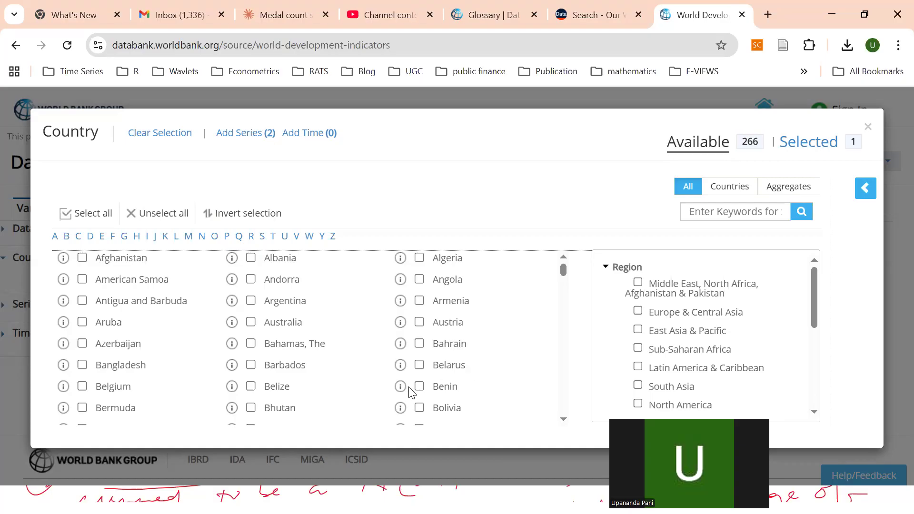
scroll(318, 390, "down", 2)
scroll(319, 391, "down", 1)
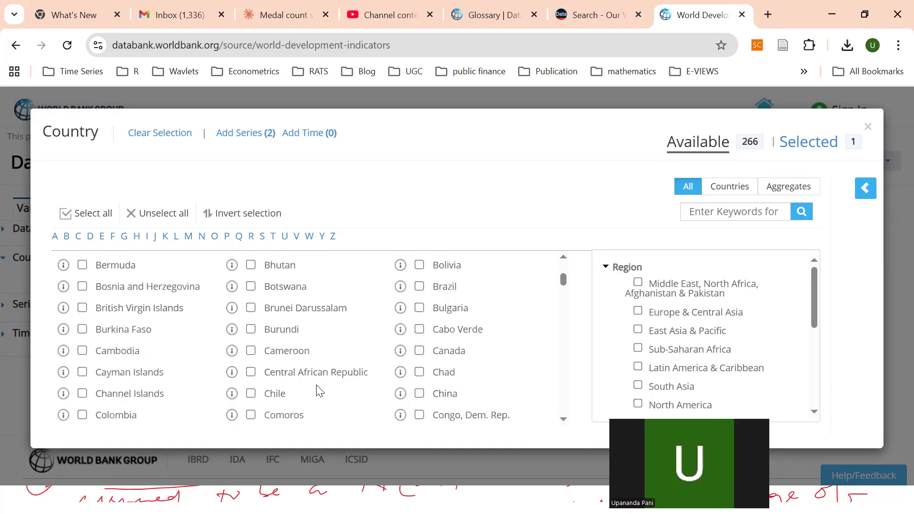
scroll(318, 390, "down", 5)
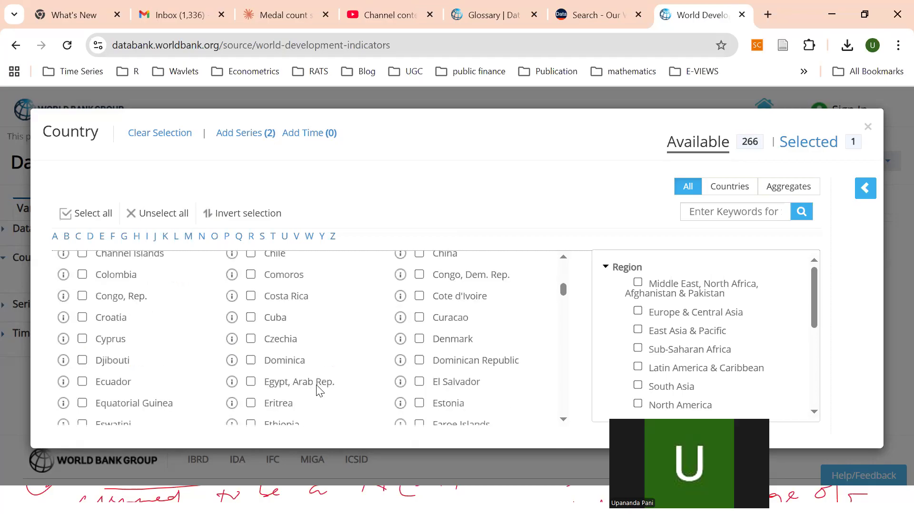
scroll(319, 390, "down", 3)
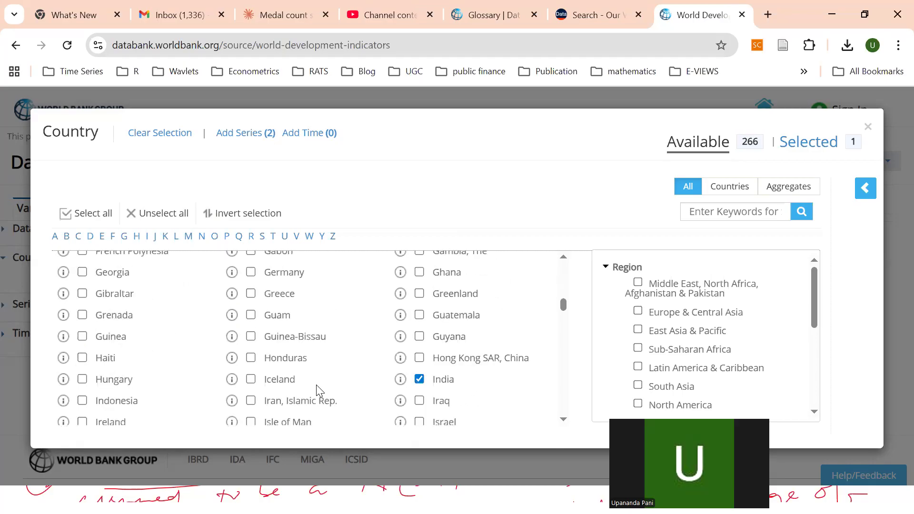
left_click(250, 272)
scroll(312, 390, "down", 2)
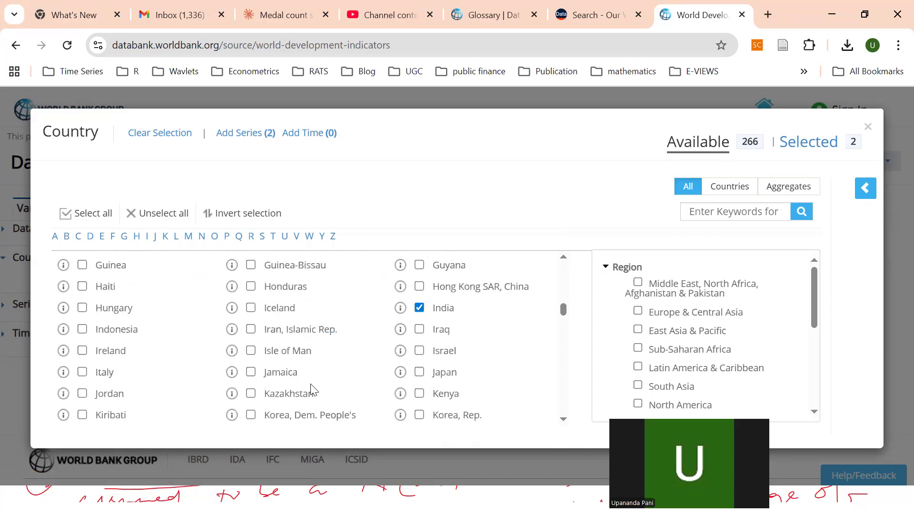
left_click(420, 372)
Step: Examine the remaining countries and aggregates in the list and the region, income and lending groupings
scroll(377, 405, "down", 2)
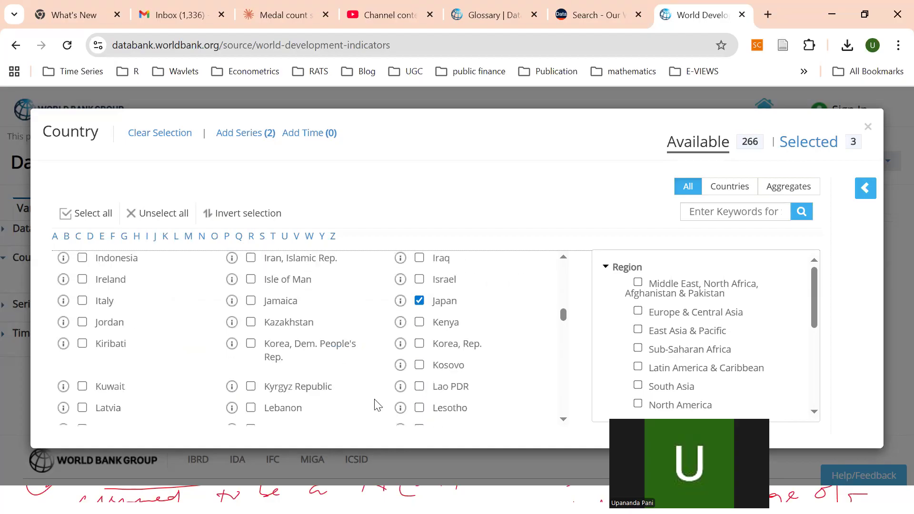
scroll(378, 404, "down", 6)
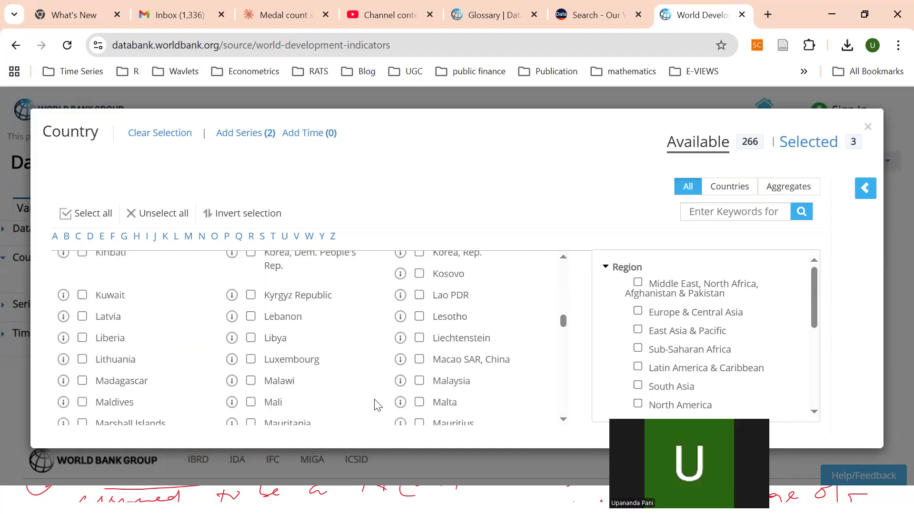
scroll(377, 405, "down", 5)
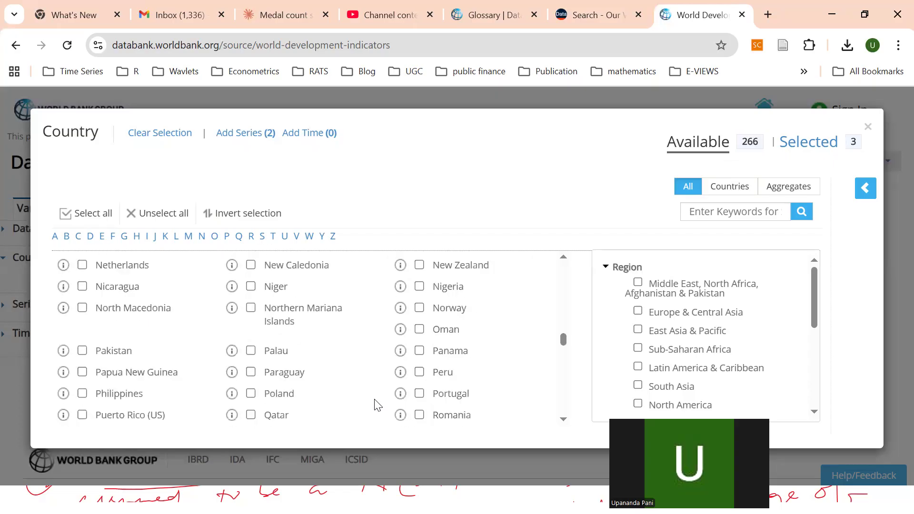
scroll(377, 405, "down", 2)
scroll(378, 405, "down", 5)
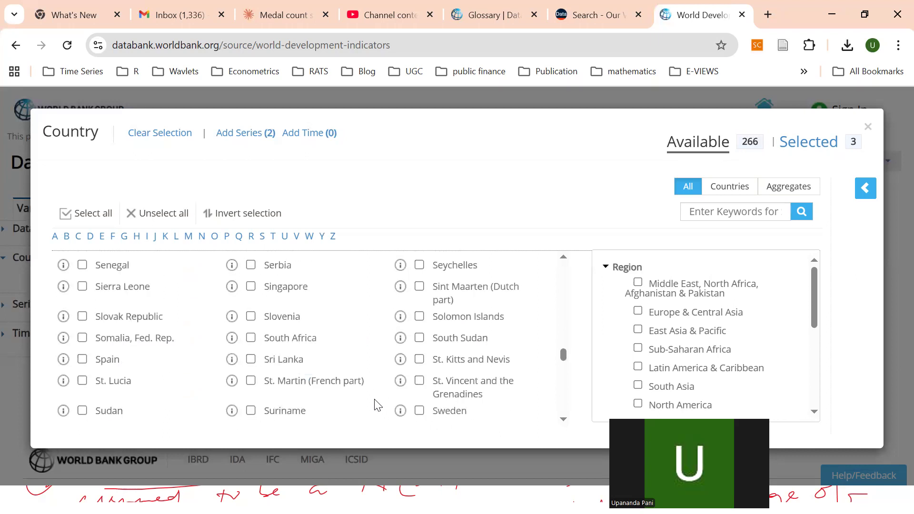
scroll(377, 405, "down", 5)
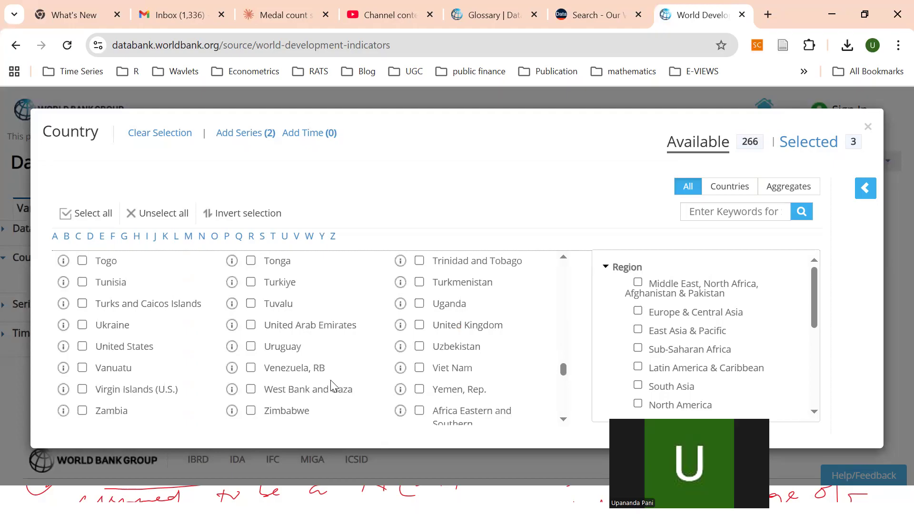
scroll(332, 386, "down", 5)
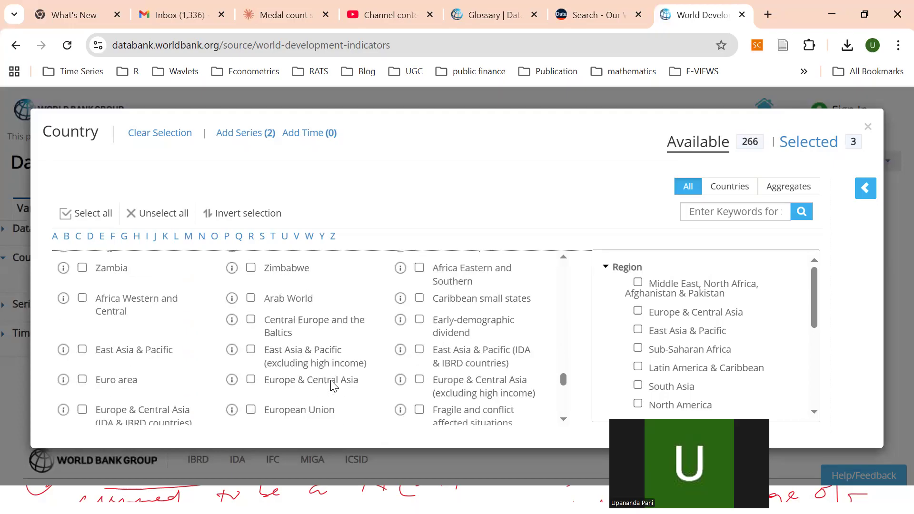
scroll(332, 383, "down", 3)
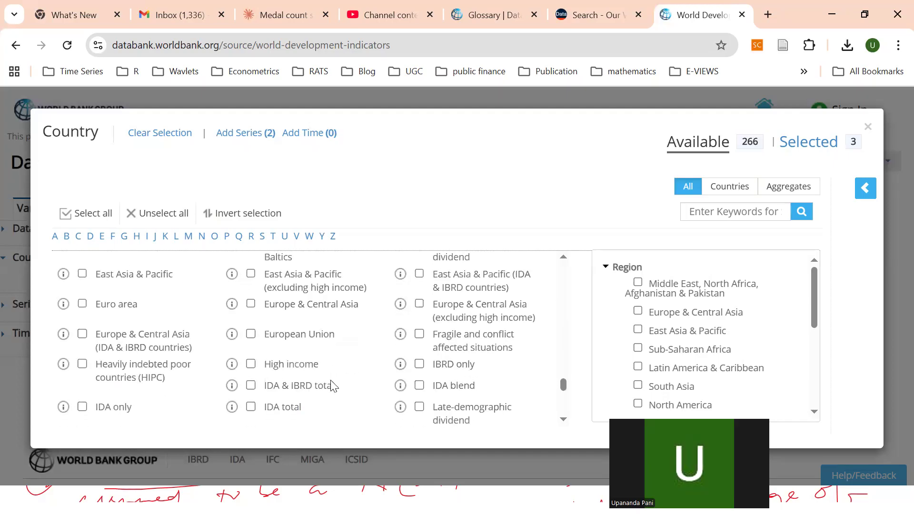
scroll(331, 383, "down", 3)
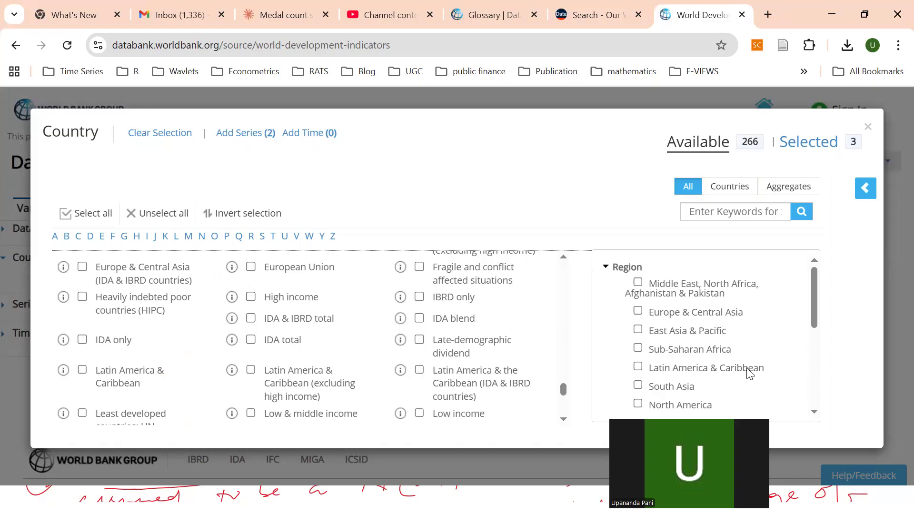
scroll(751, 375, "down", 2)
scroll(750, 374, "down", 2)
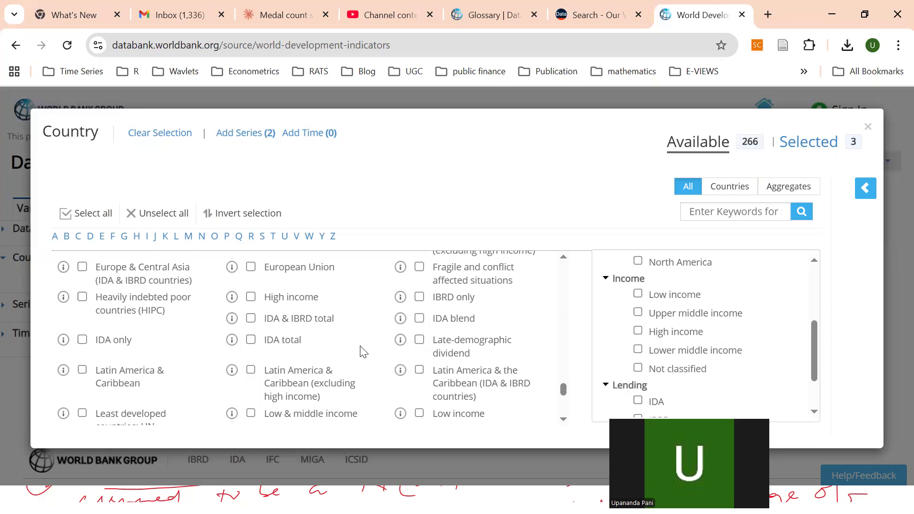
Step: Add United Kingdom to the country selection
scroll(361, 351, "up", 10)
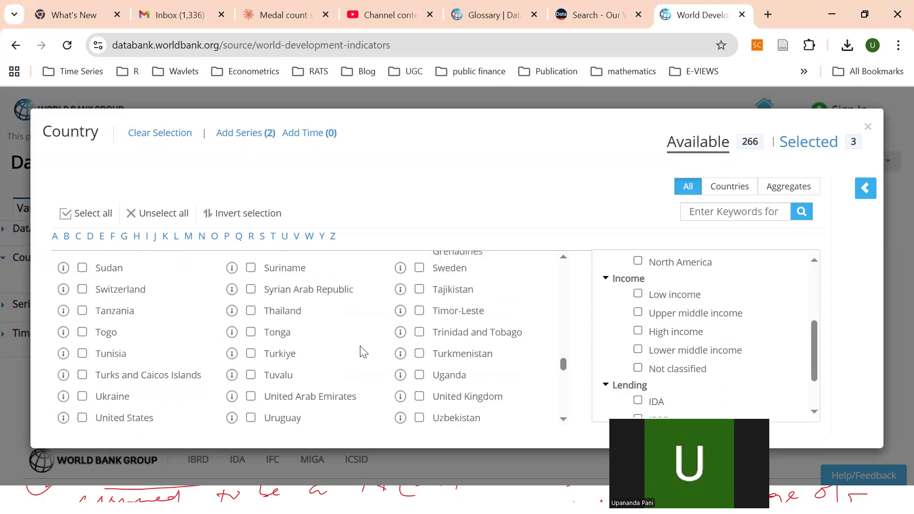
scroll(362, 351, "down", 1)
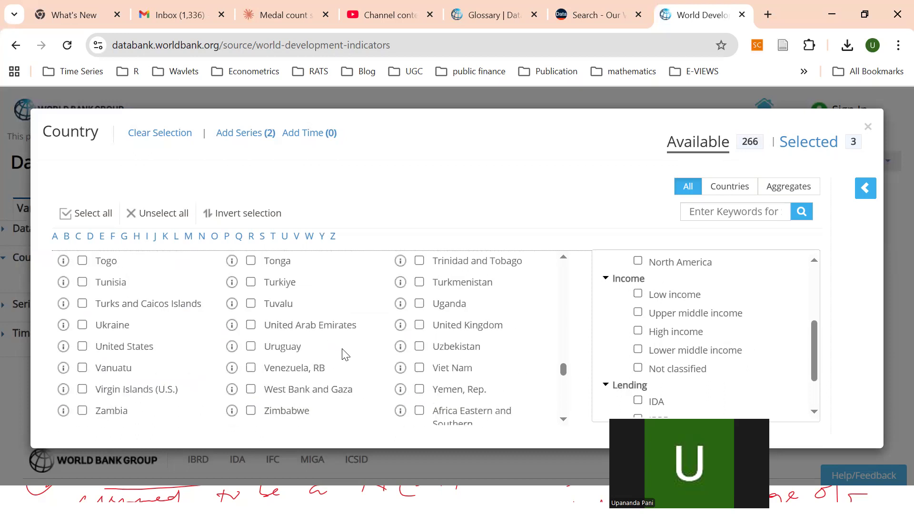
scroll(345, 355, "up", 3)
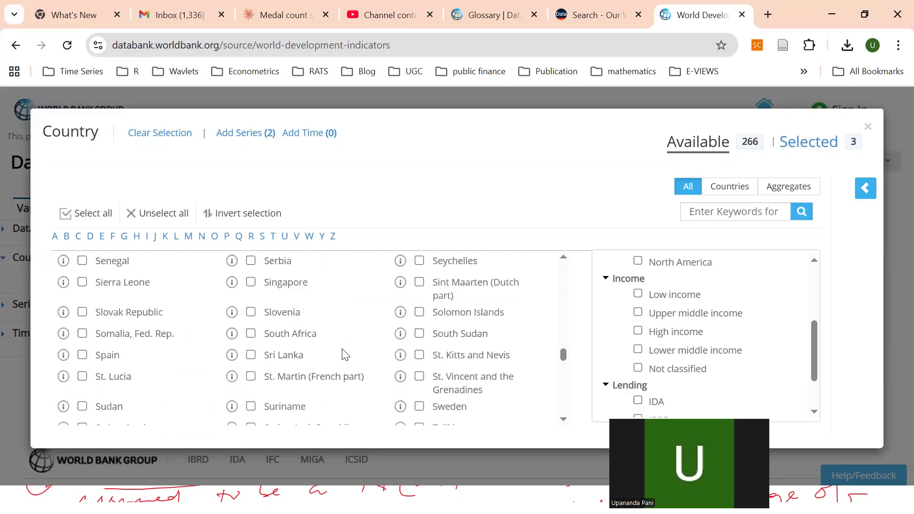
scroll(345, 355, "down", 3)
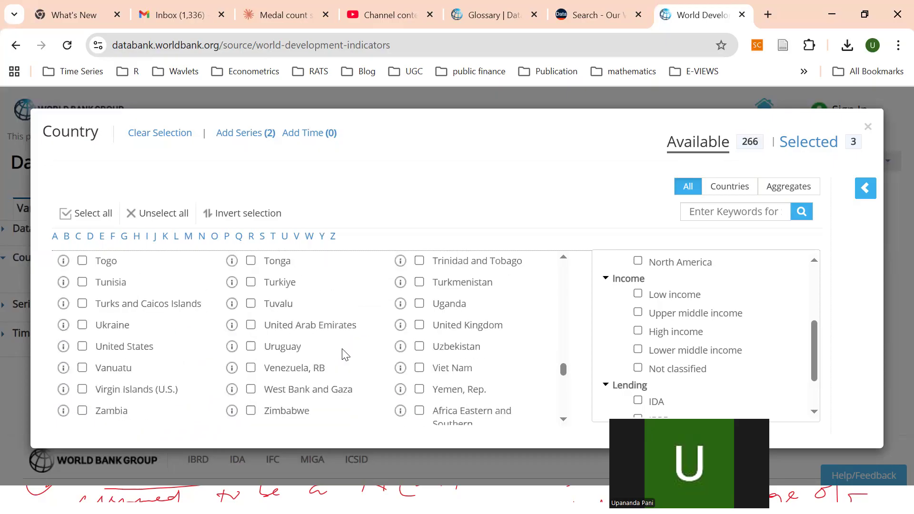
left_click(420, 326)
Step: Find United States in the country list and add it to the selection
scroll(422, 354, "up", 1)
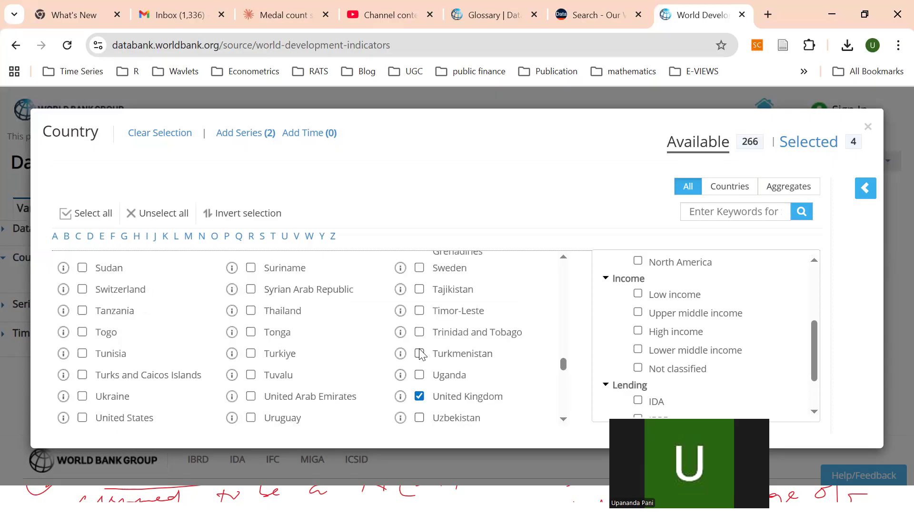
scroll(327, 393, "down", 1)
scroll(327, 393, "down", 2)
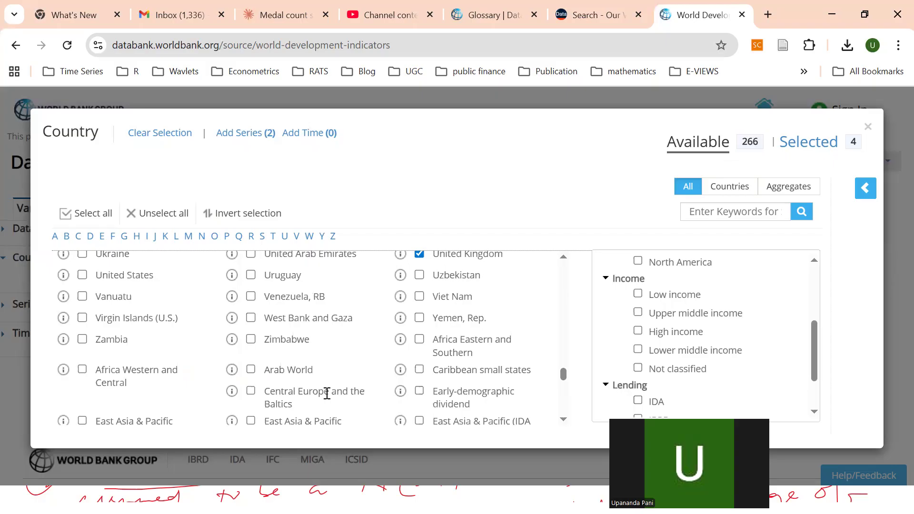
scroll(327, 393, "down", 1)
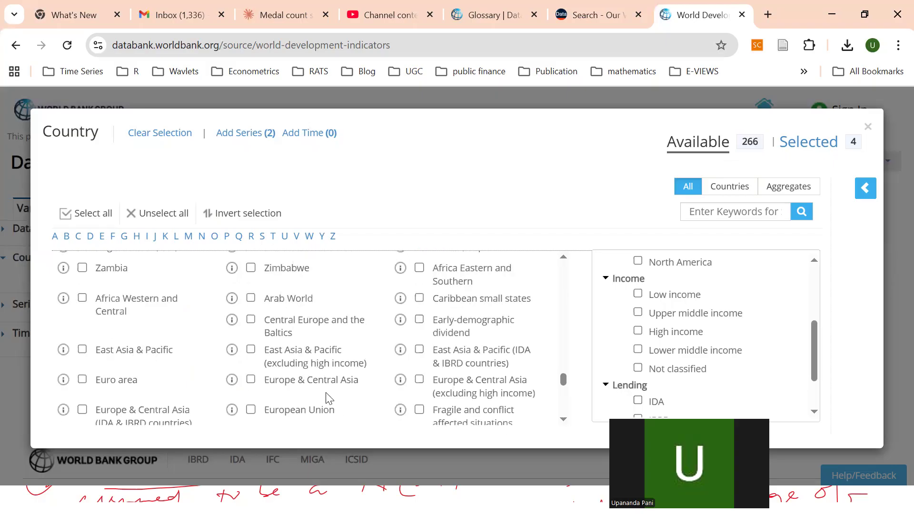
scroll(327, 395, "up", 3)
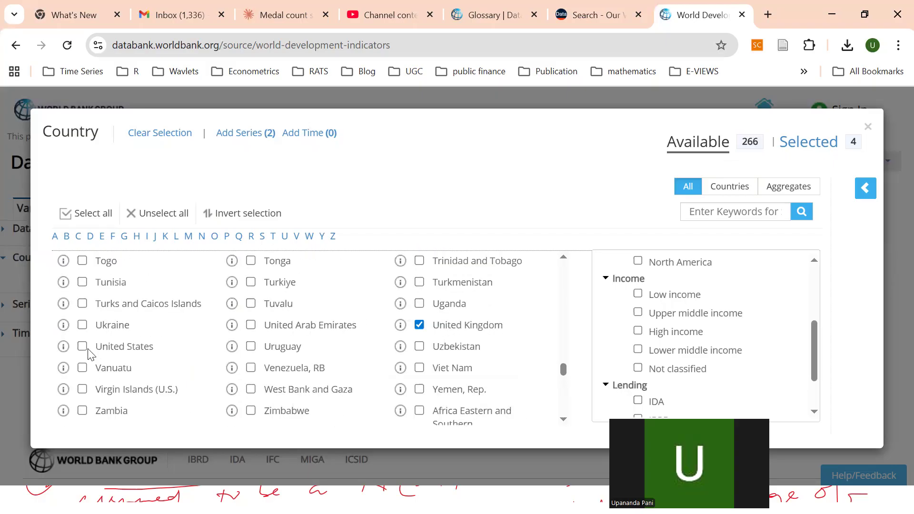
left_click(82, 347)
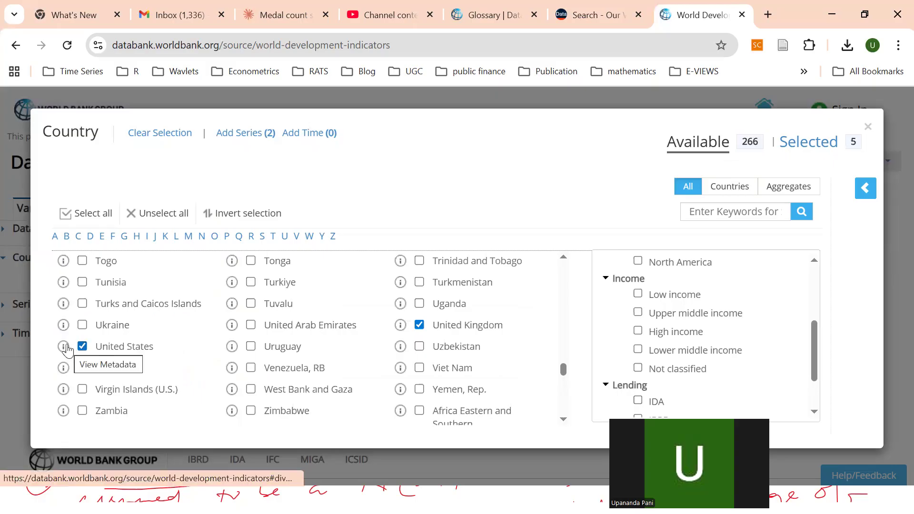
Step: Open the United States country metadata, examine all its entries and close it
left_click(65, 347)
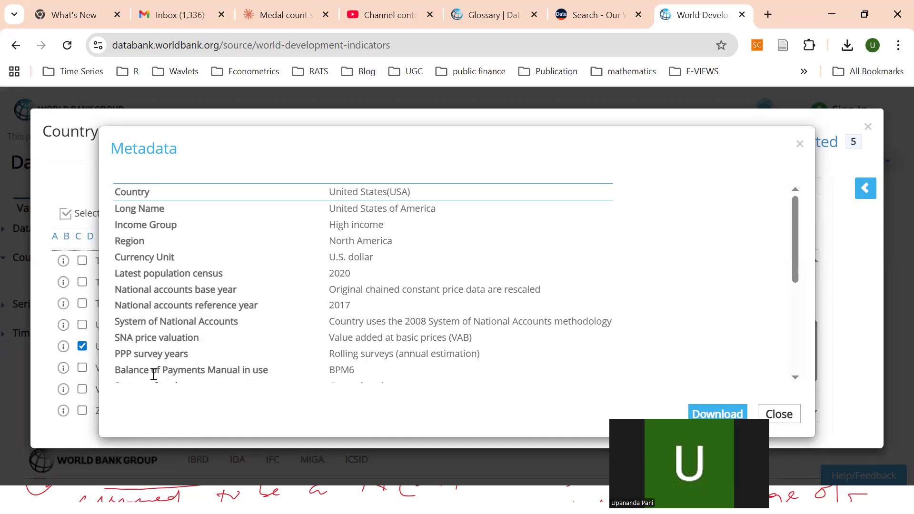
scroll(176, 370, "down", 3)
scroll(183, 363, "down", 2)
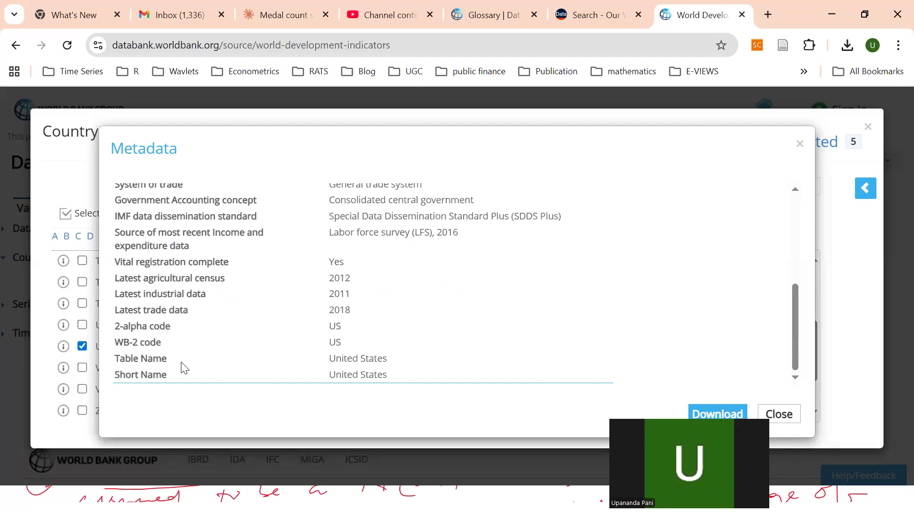
scroll(185, 367, "up", 6)
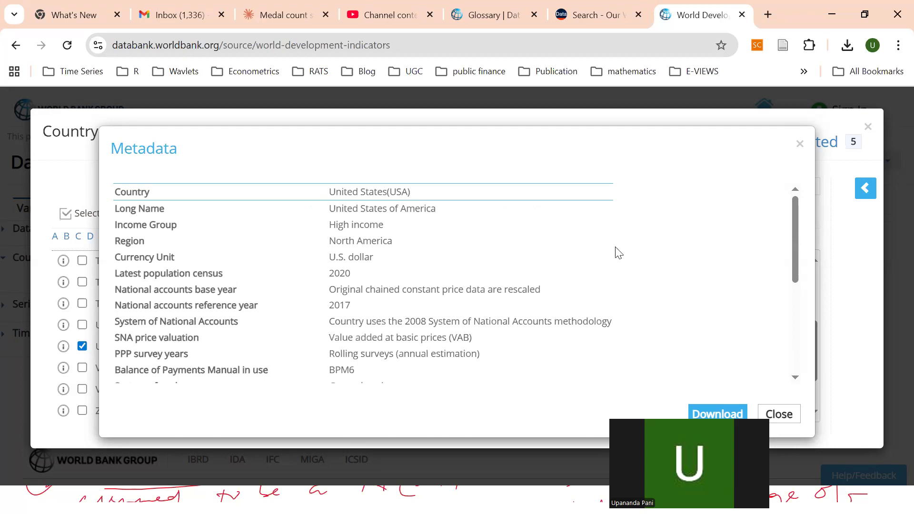
left_click(799, 143)
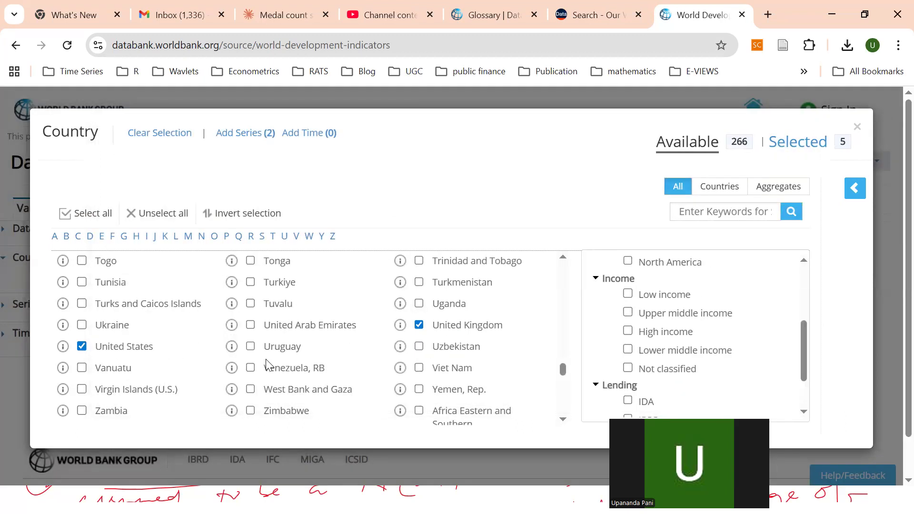
Step: Return to the countries starting with C and add Canada to the selection
scroll(265, 359, "up", 2)
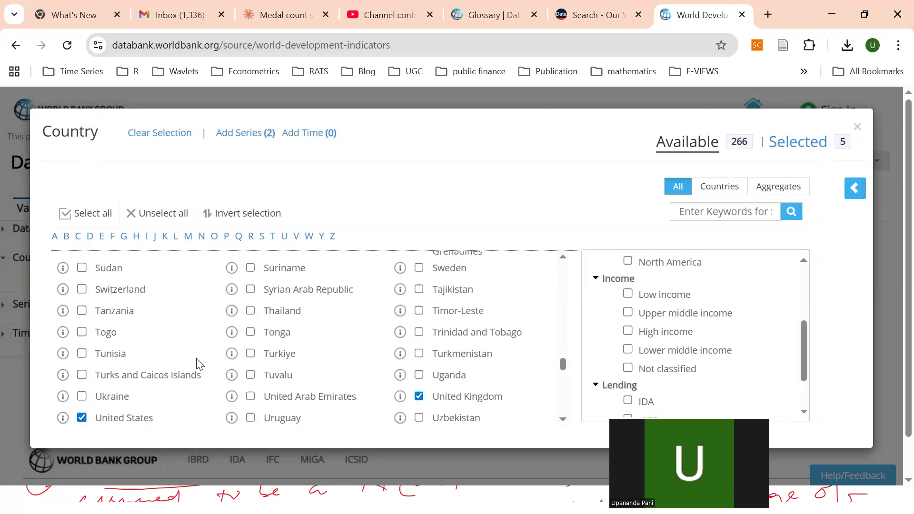
scroll(197, 363, "up", 3)
scroll(199, 365, "up", 3)
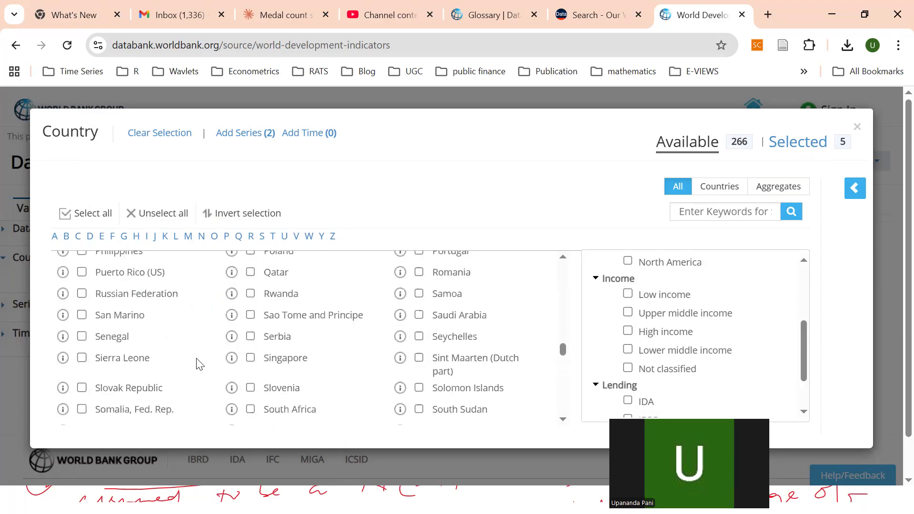
scroll(199, 365, "up", 3)
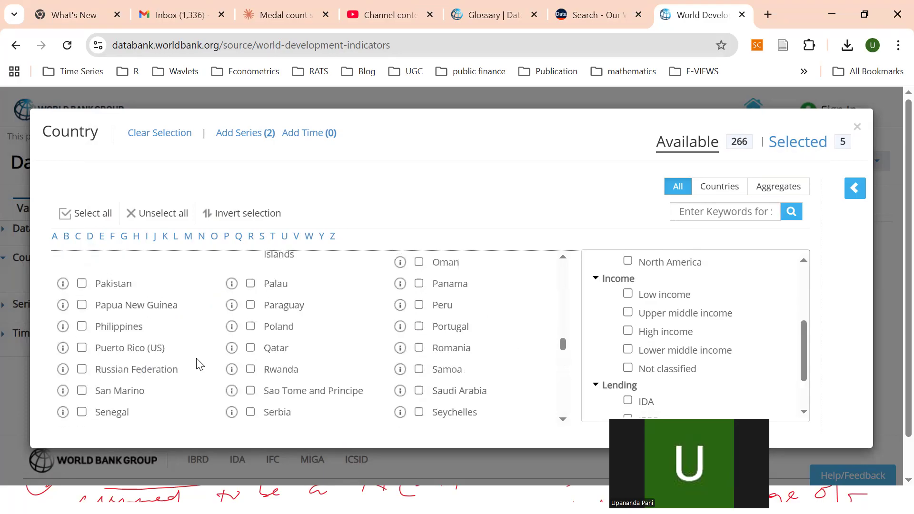
scroll(199, 364, "up", 2)
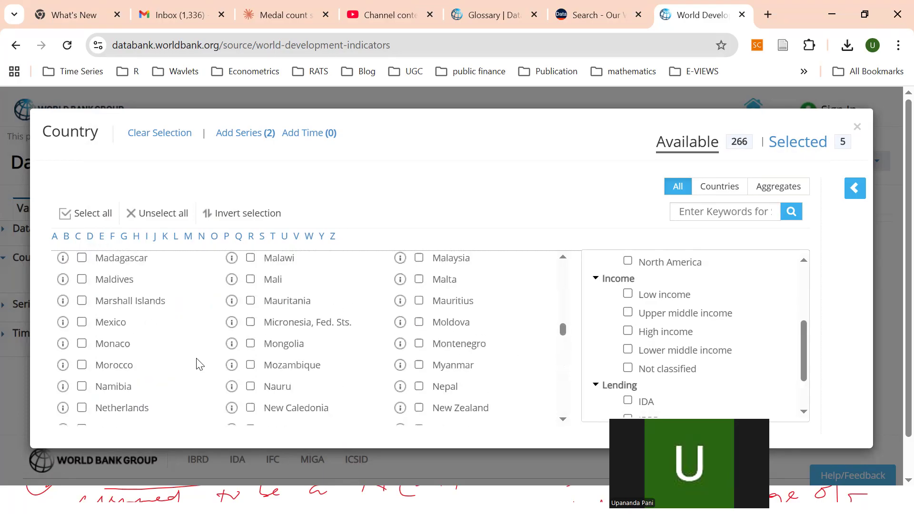
scroll(199, 364, "up", 5)
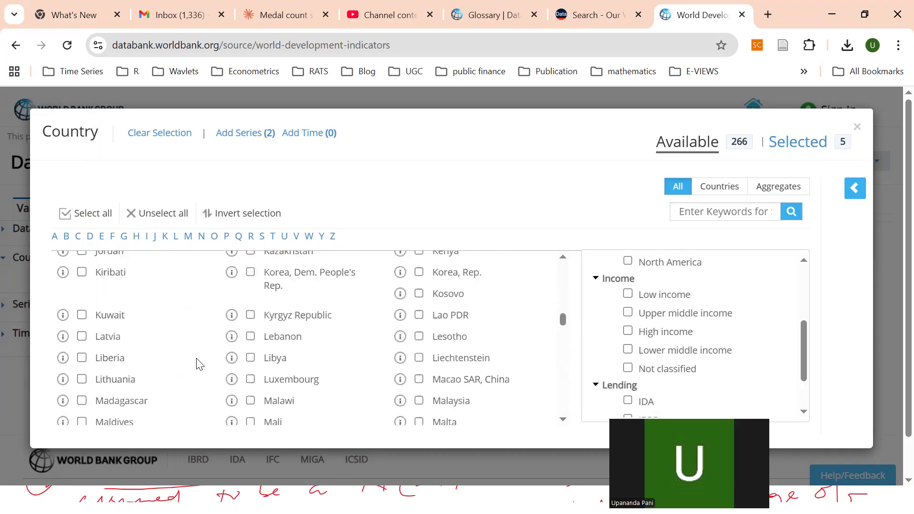
scroll(199, 365, "up", 2)
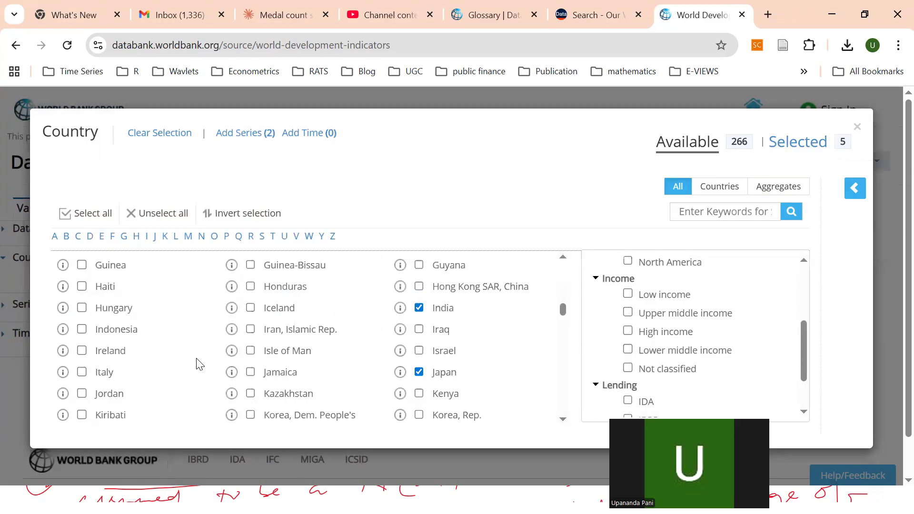
scroll(199, 364, "up", 8)
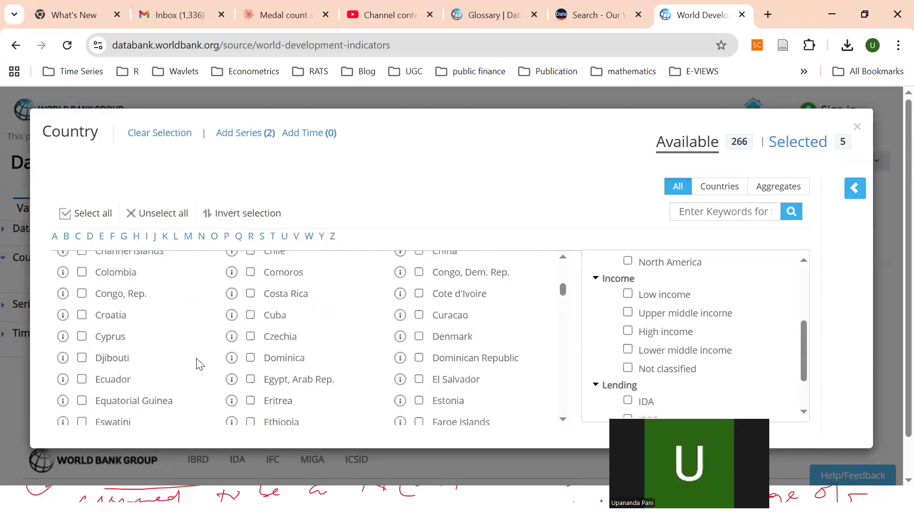
scroll(198, 364, "up", 4)
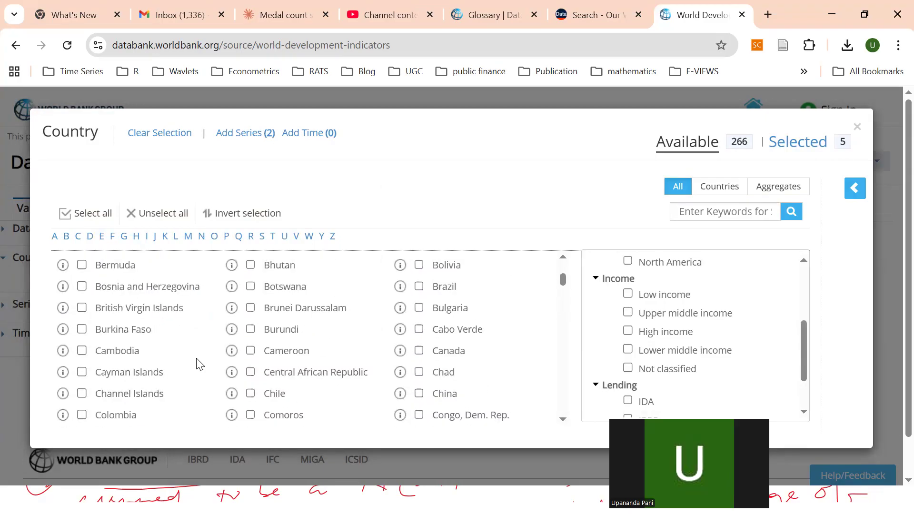
left_click(420, 354)
Step: Add Australia, Bangladesh and Brazil to the country selection
scroll(290, 375, "up", 2)
scroll(290, 375, "up", 2)
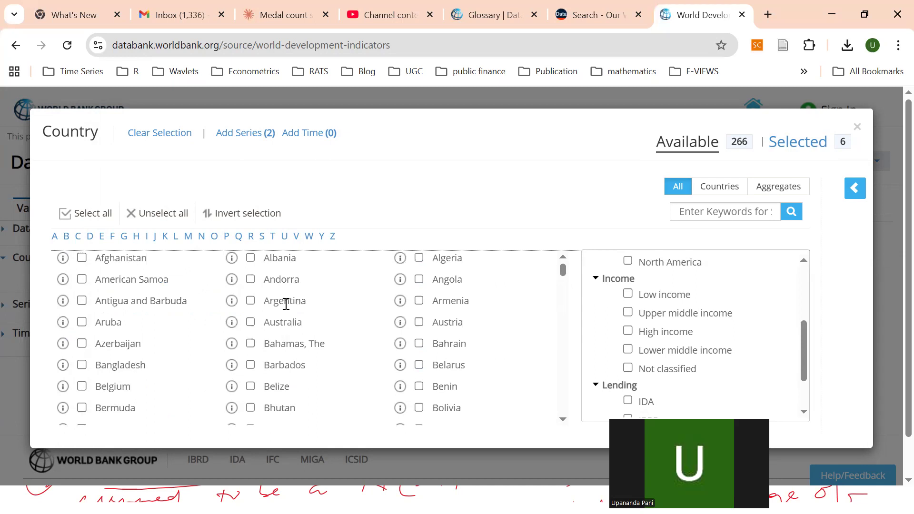
left_click(251, 323)
left_click(82, 365)
scroll(244, 394, "down", 1)
left_click(419, 358)
Step: Add China and Denmark to the country selection
scroll(308, 394, "down", 1)
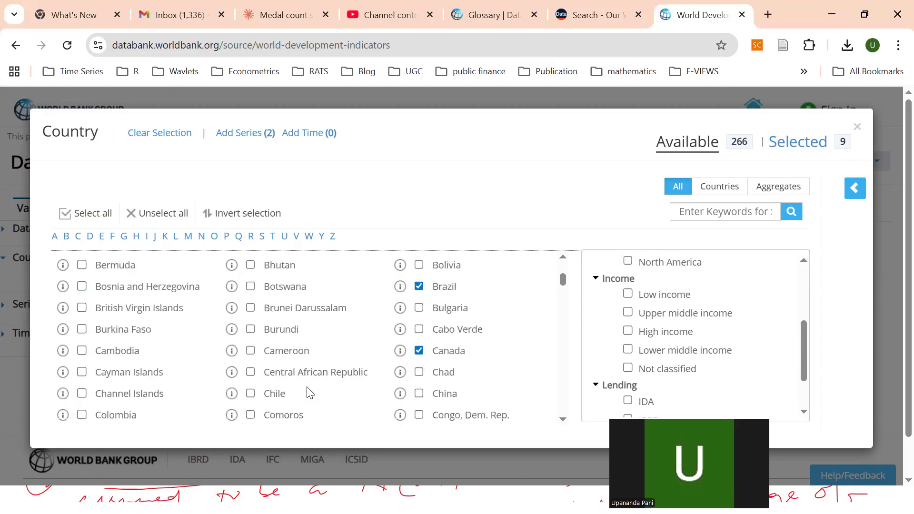
left_click(419, 393)
scroll(326, 395, "down", 1)
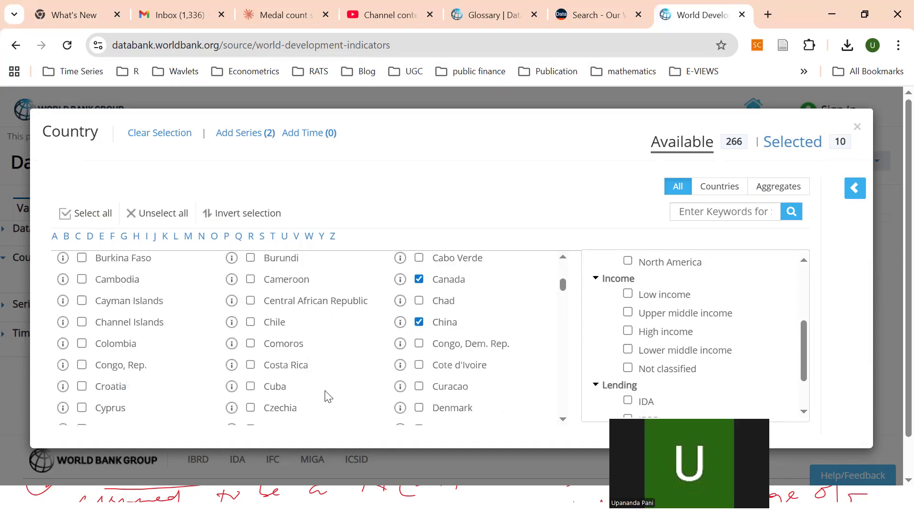
scroll(326, 396, "down", 1)
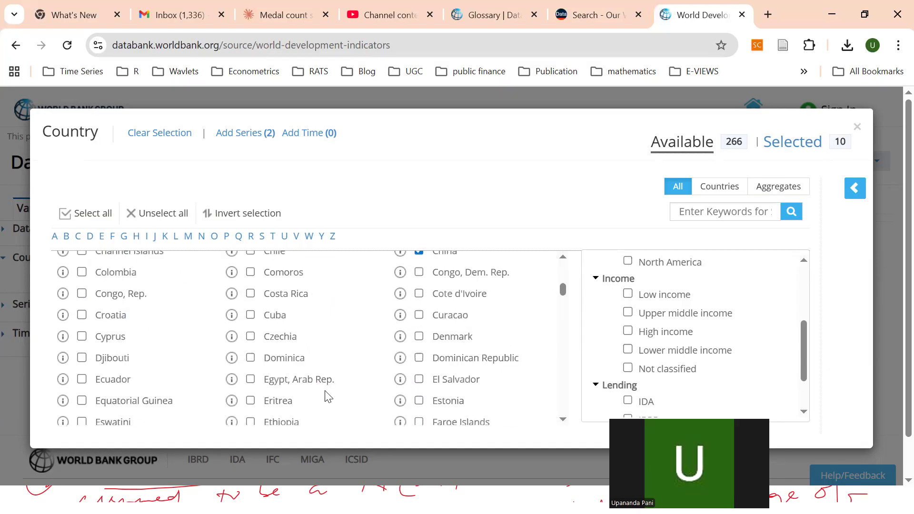
left_click(419, 336)
Step: Add France and Italy to the country selection
scroll(377, 376, "down", 1)
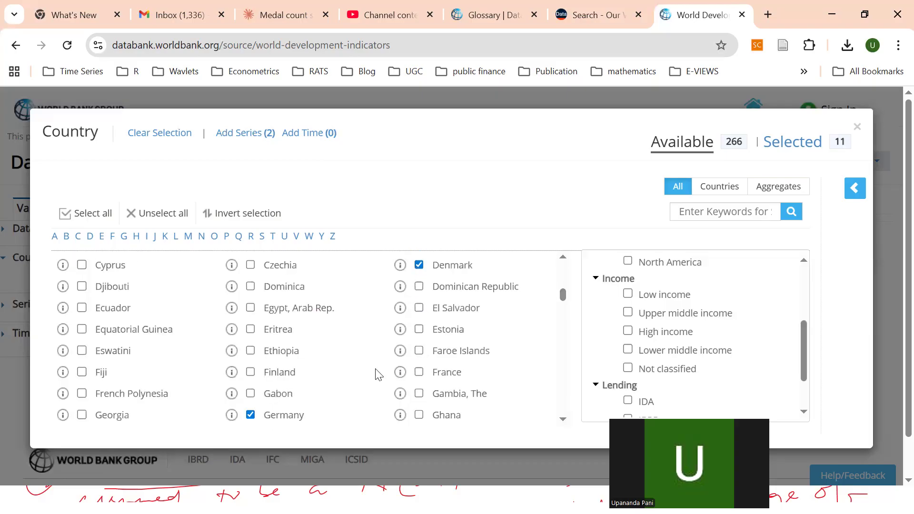
left_click(418, 372)
scroll(388, 384, "down", 1)
scroll(388, 383, "down", 1)
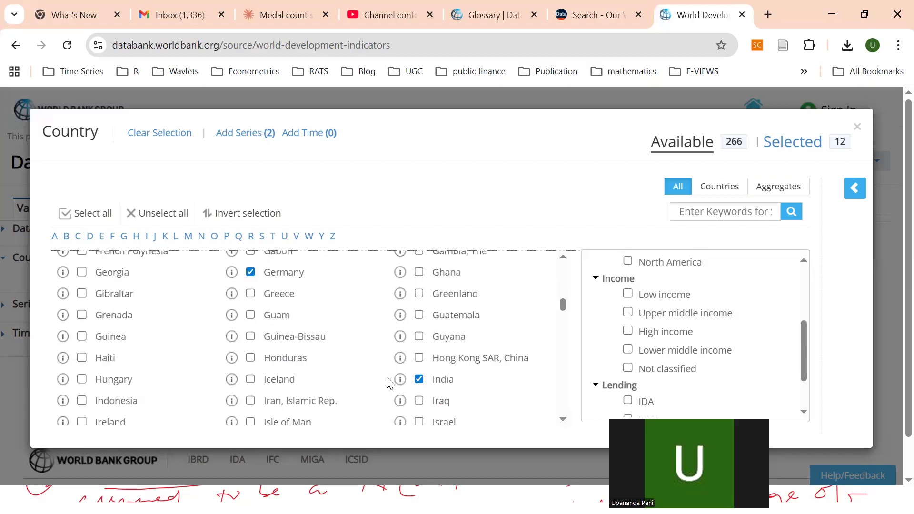
scroll(387, 382, "down", 1)
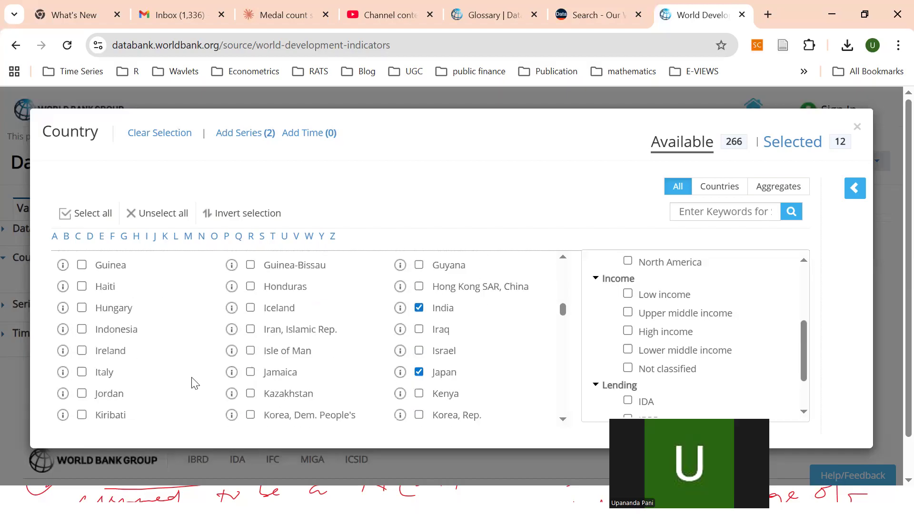
left_click(82, 372)
Step: Look through the countries after Italy and add South Africa to the selection
scroll(355, 406, "down", 2)
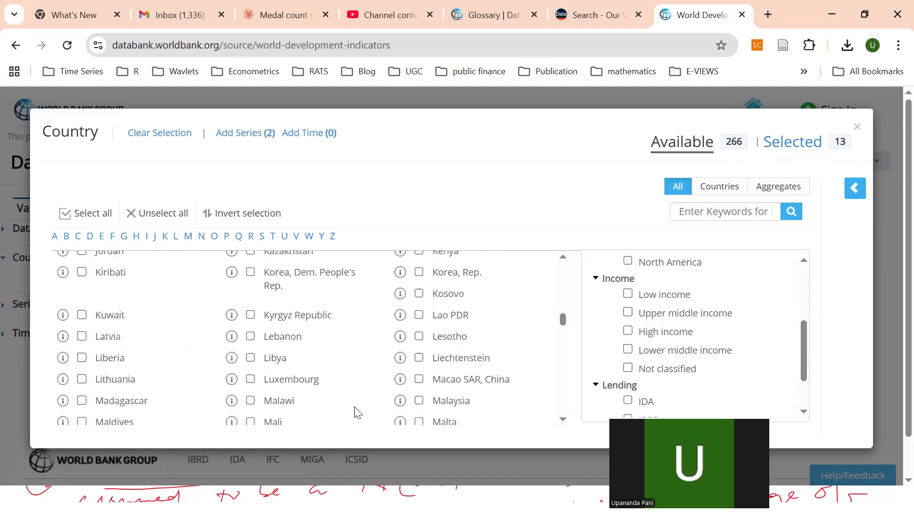
scroll(354, 412, "down", 2)
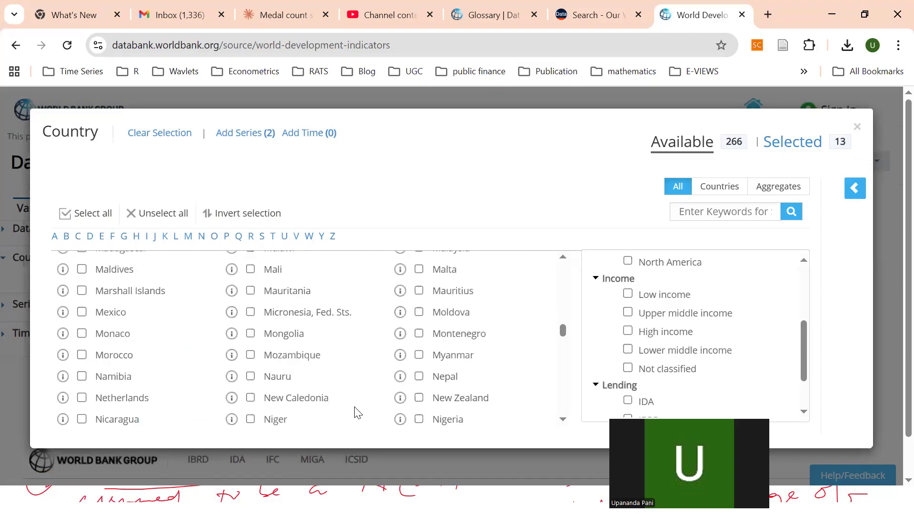
scroll(358, 412, "down", 1)
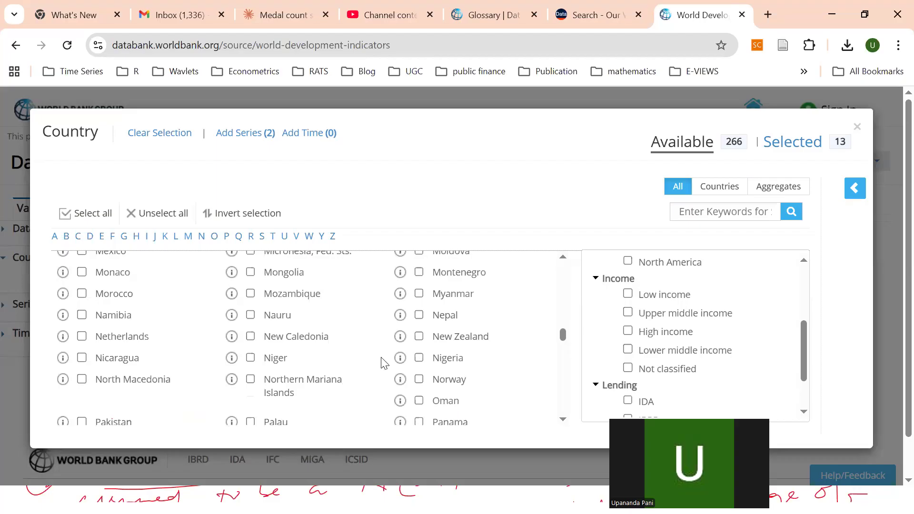
scroll(385, 363, "down", 2)
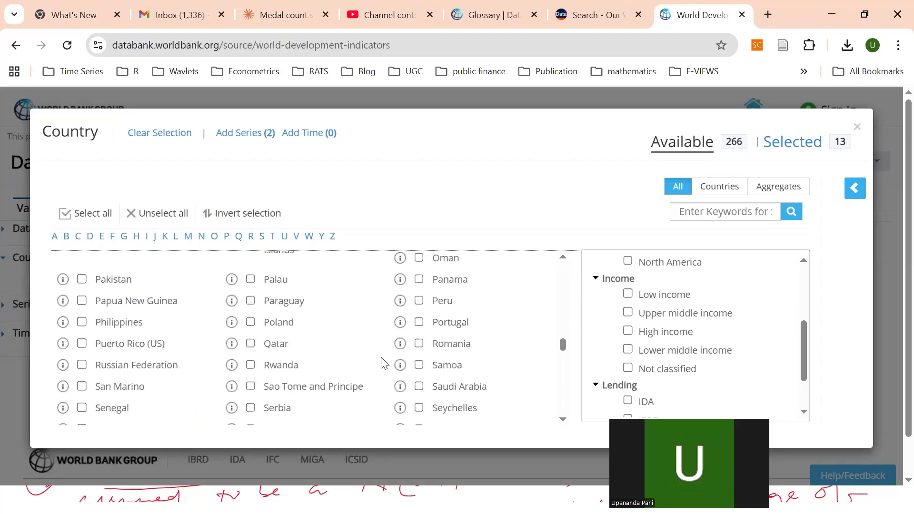
scroll(384, 363, "down", 1)
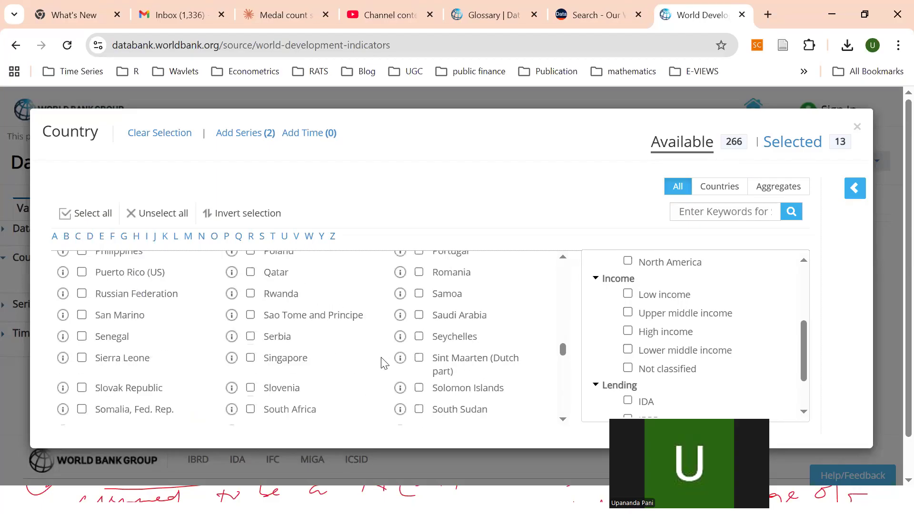
scroll(384, 363, "down", 1)
left_click(250, 338)
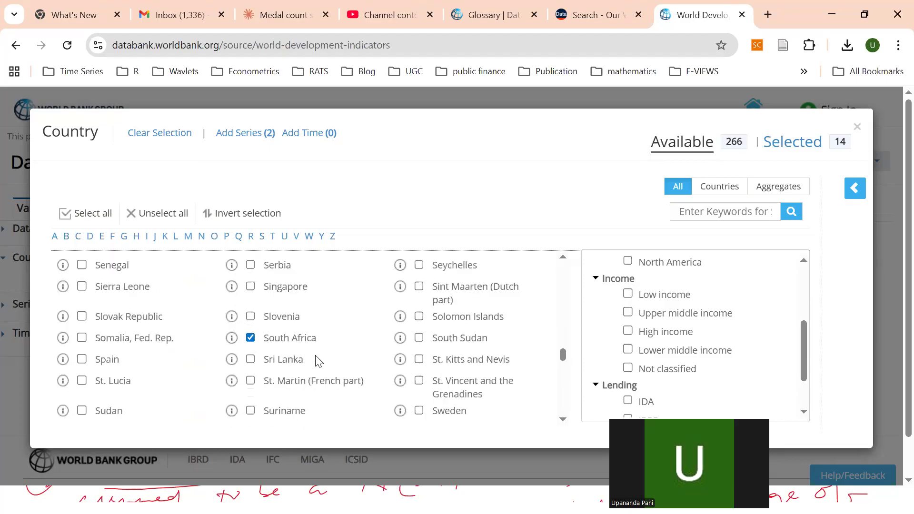
Step: Look through the remaining countries and aggregates after South Africa and add Spain to the country selection
scroll(318, 361, "down", 1)
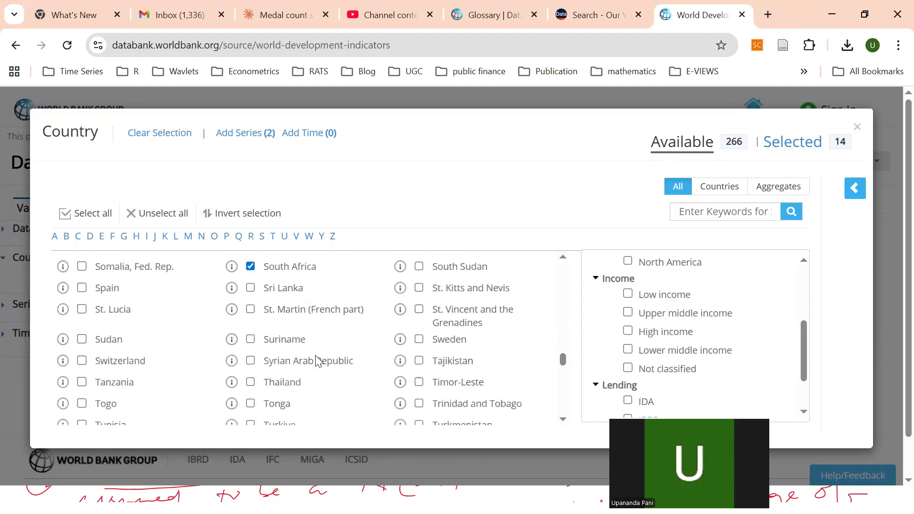
scroll(318, 362, "down", 1)
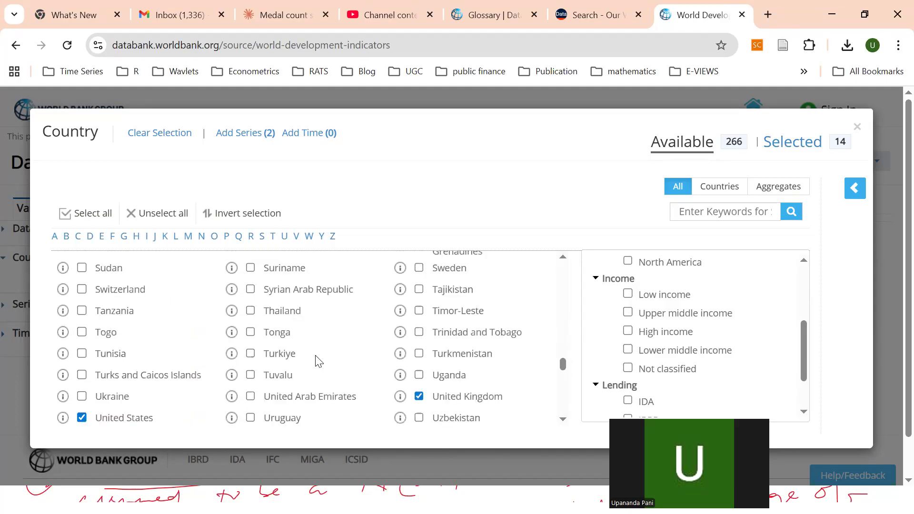
scroll(318, 361, "down", 1)
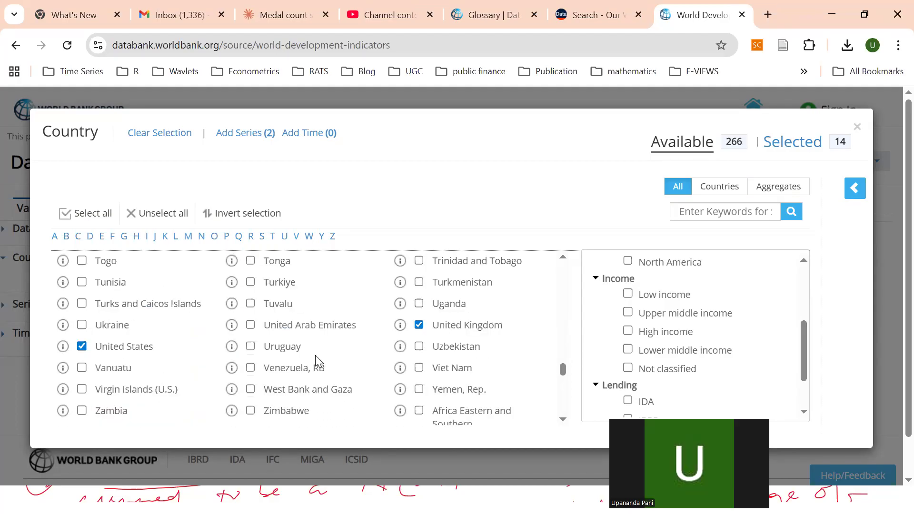
scroll(318, 361, "down", 1)
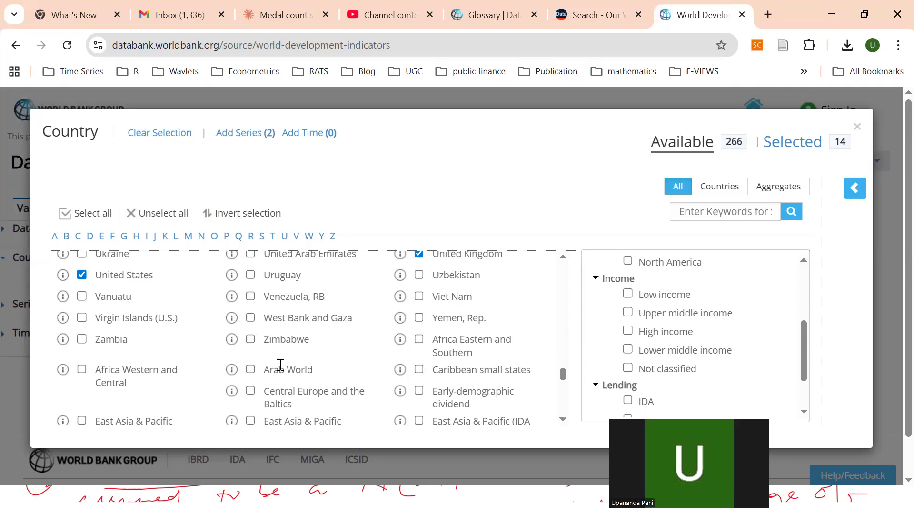
scroll(286, 369, "down", 3)
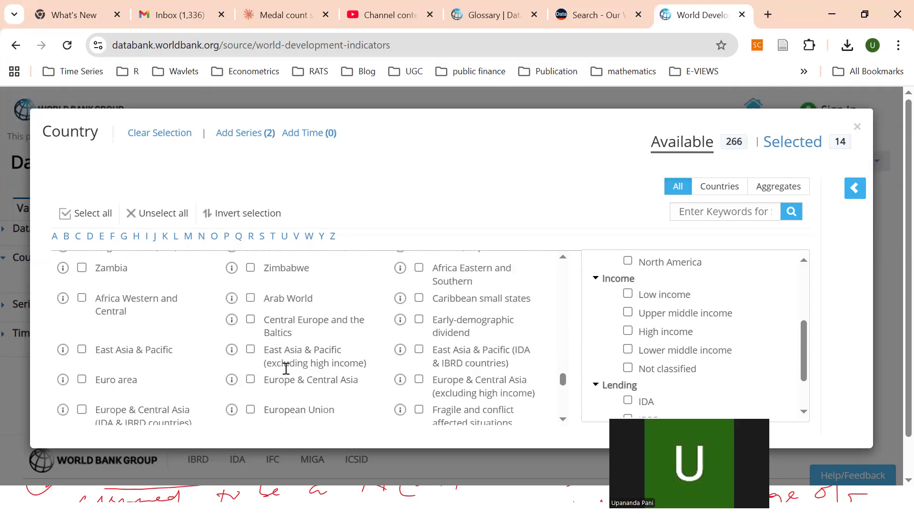
scroll(286, 369, "down", 3)
scroll(286, 369, "up", 6)
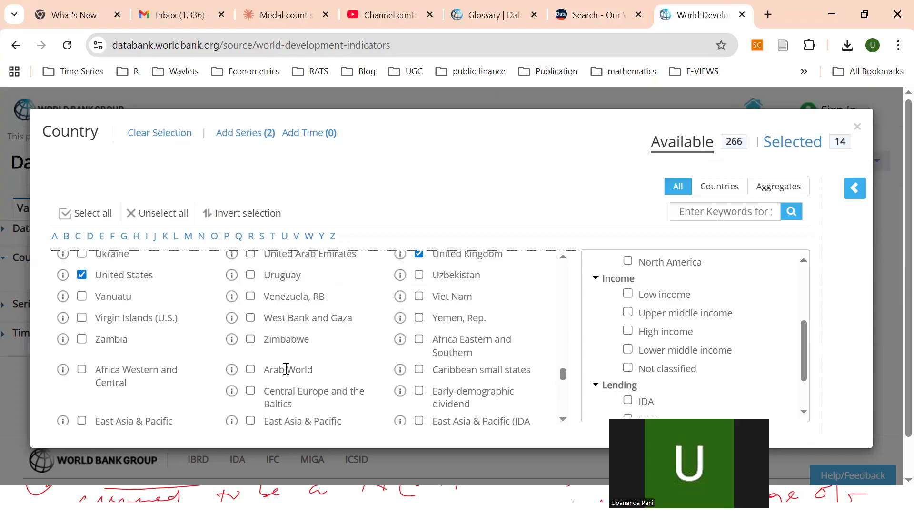
scroll(287, 369, "up", 8)
scroll(286, 369, "up", 3)
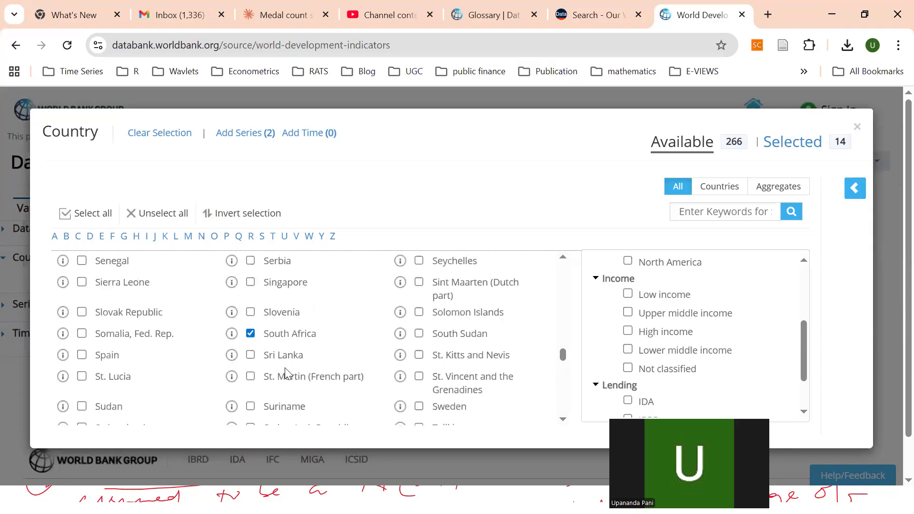
left_click(82, 359)
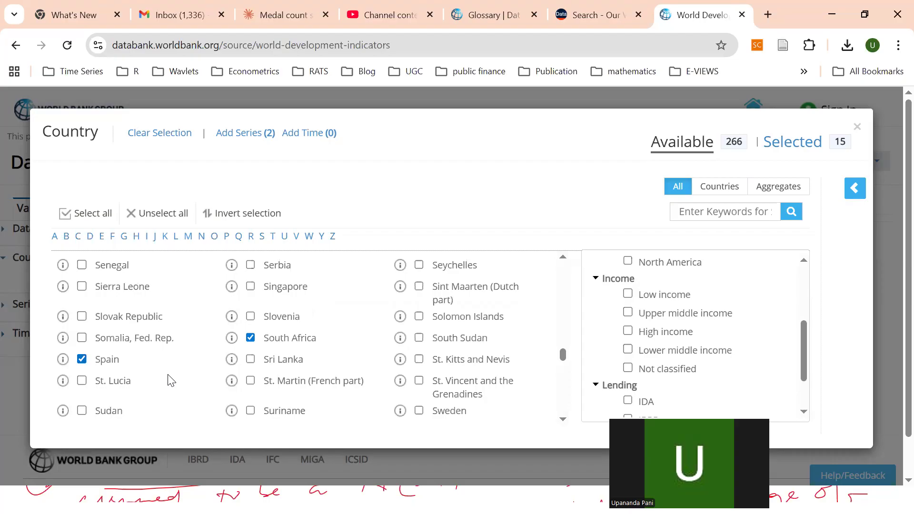
Step: Add Norway and New Zealand to the country selection
scroll(170, 379, "up", 3)
scroll(172, 381, "up", 2)
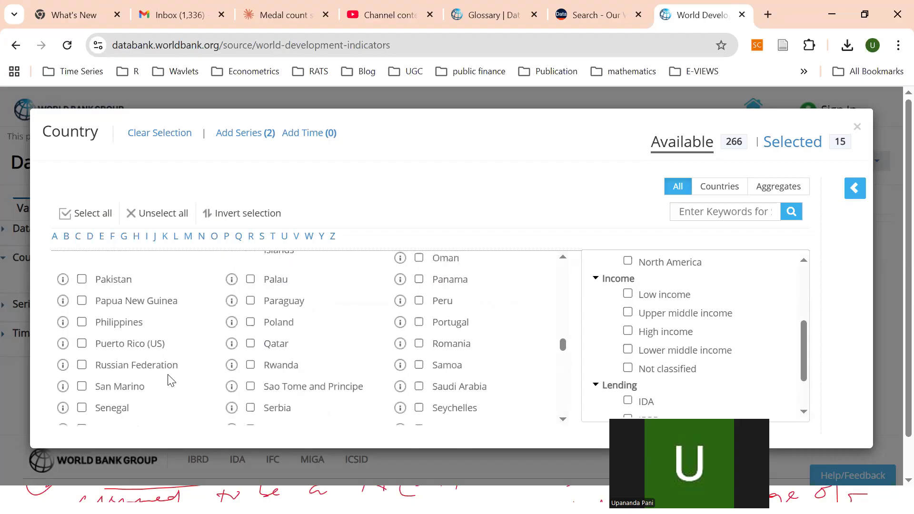
scroll(171, 381, "up", 2)
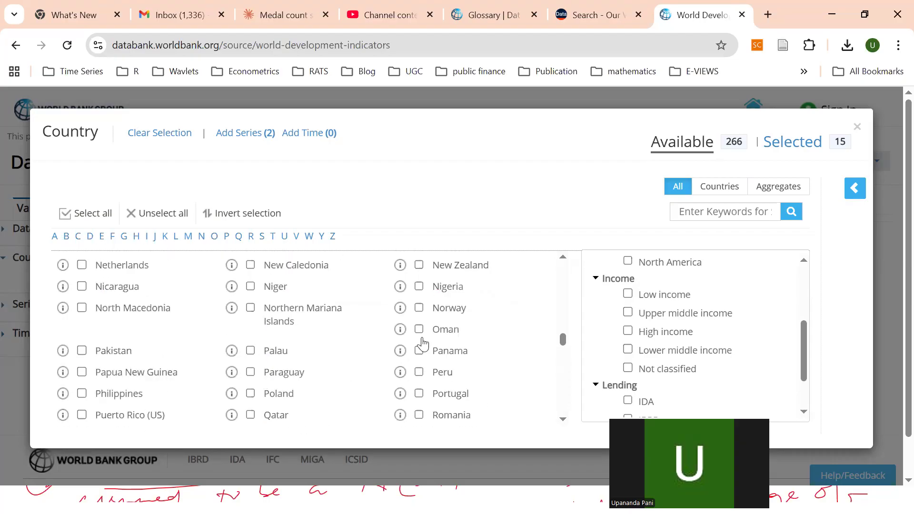
left_click(419, 309)
left_click(419, 265)
Step: Add Greece and Indonesia to the country selection
scroll(390, 342, "up", 2)
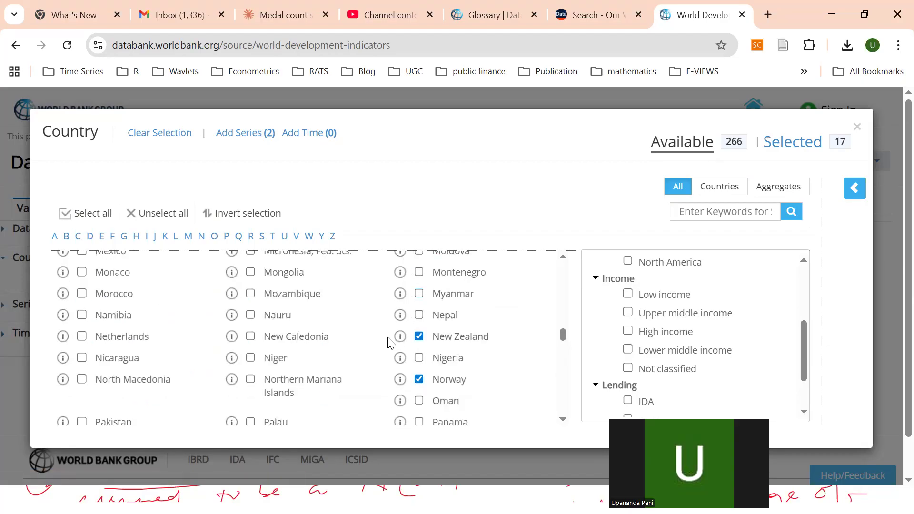
scroll(388, 342, "up", 2)
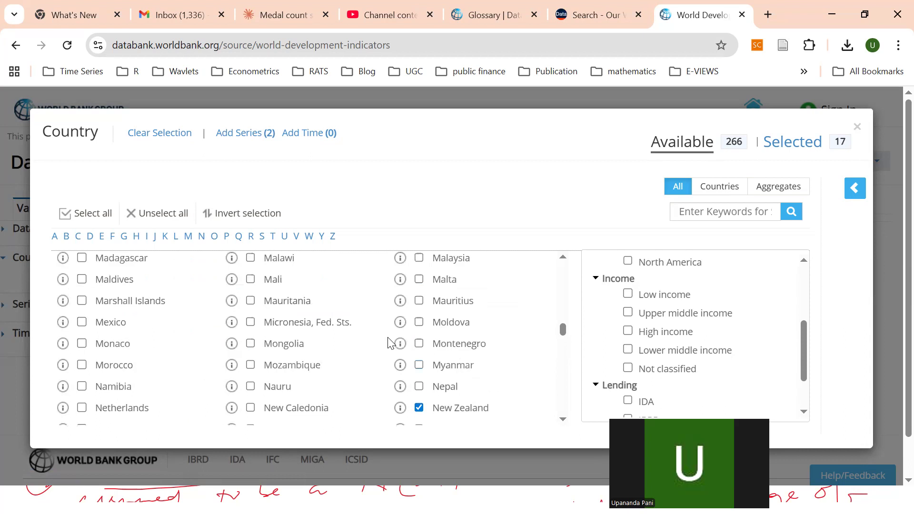
scroll(388, 342, "up", 2)
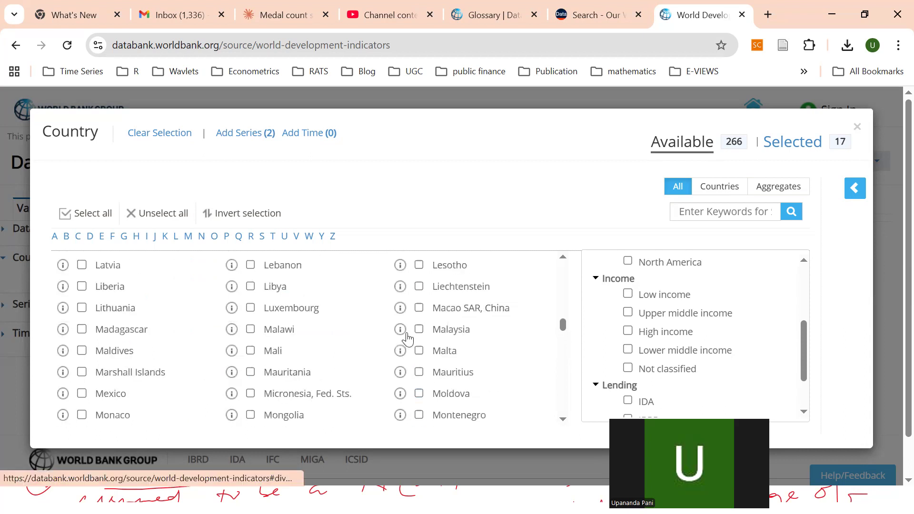
scroll(387, 344, "up", 5)
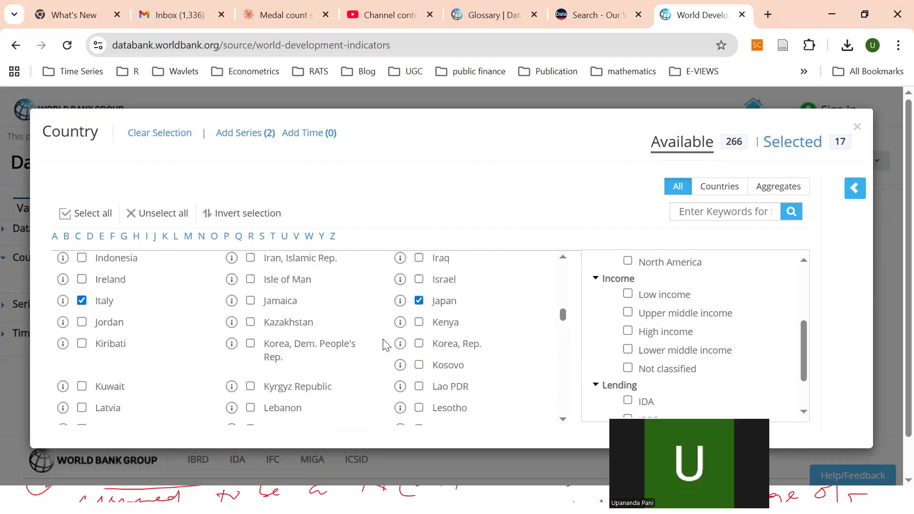
scroll(383, 346, "up", 2)
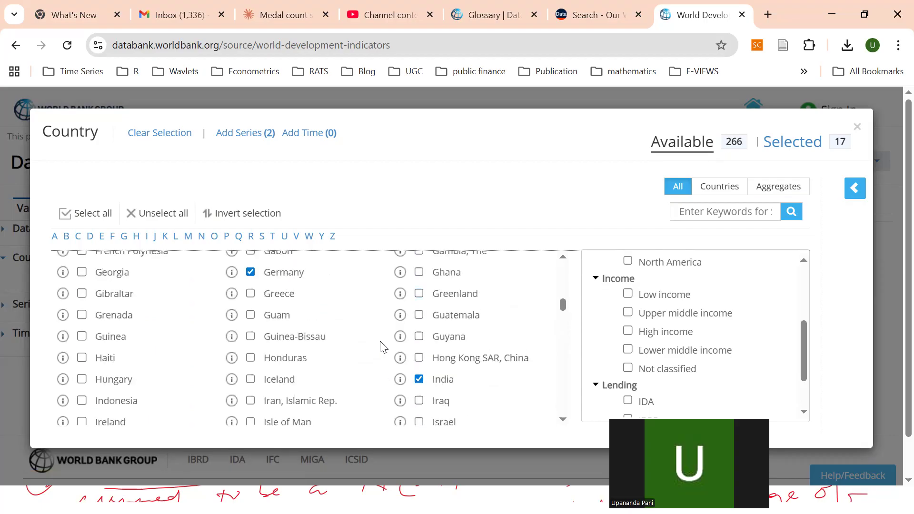
left_click(251, 295)
left_click(82, 401)
Step: Review which countries from A to G are already selected in the country list
scroll(174, 400, "up", 1)
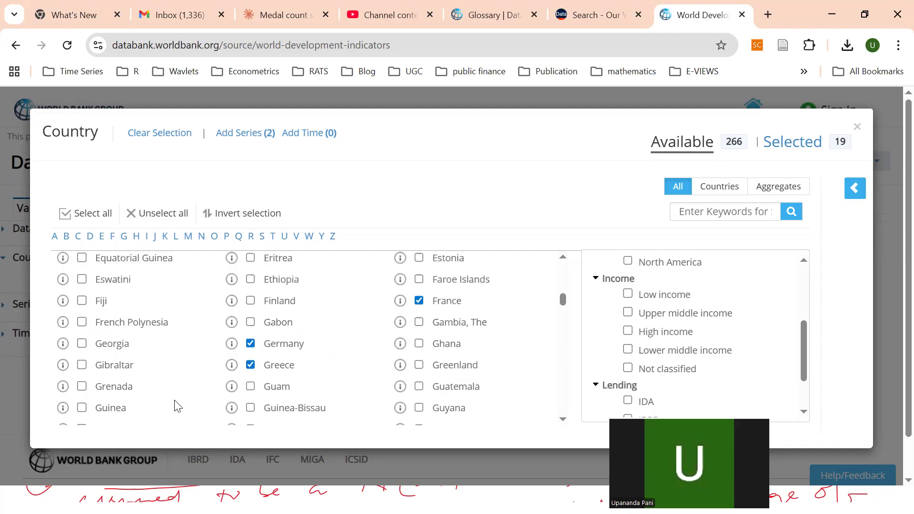
scroll(177, 406, "up", 1)
scroll(175, 404, "up", 2)
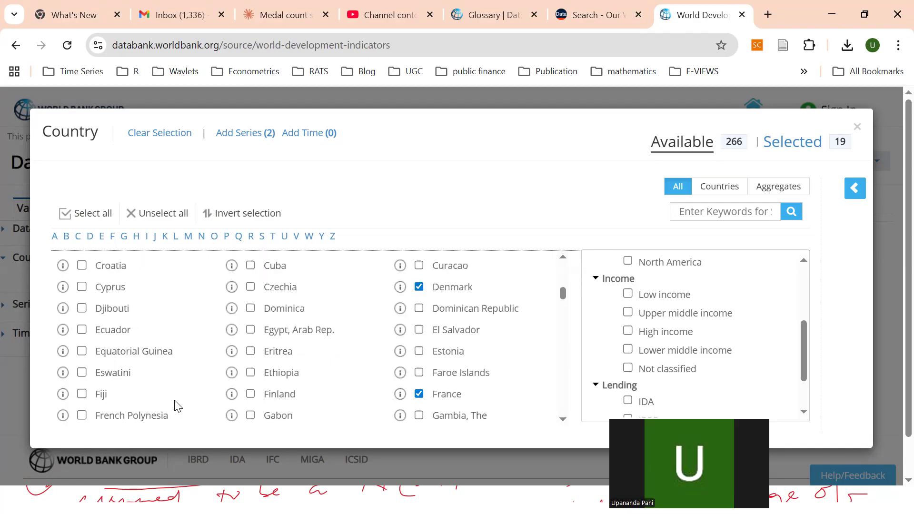
scroll(176, 404, "up", 1)
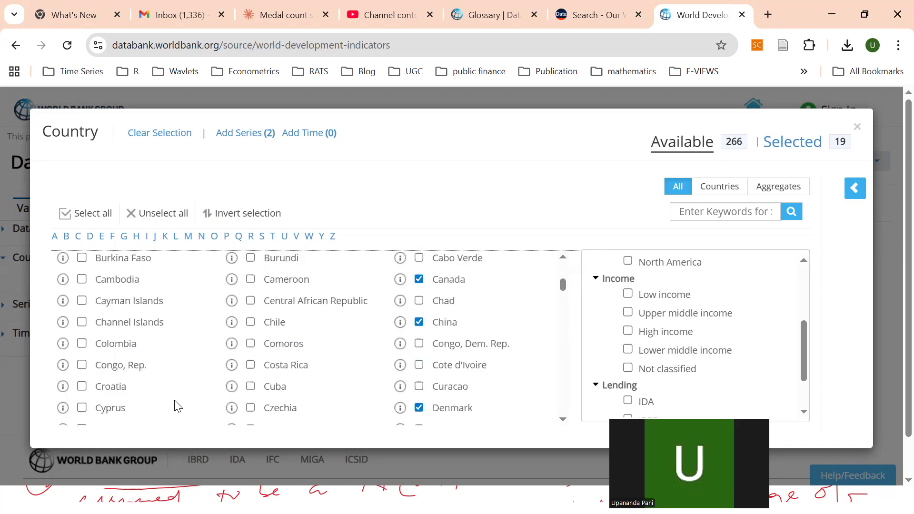
scroll(177, 406, "up", 1)
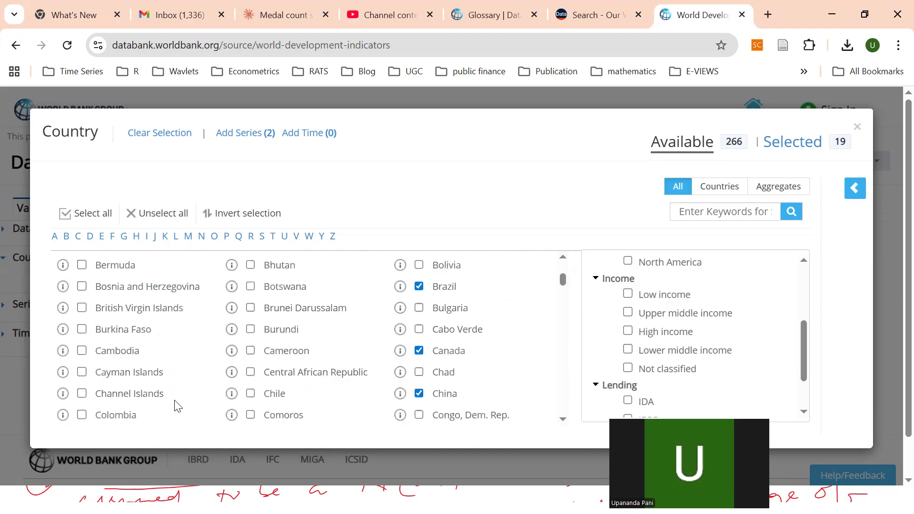
scroll(177, 406, "up", 3)
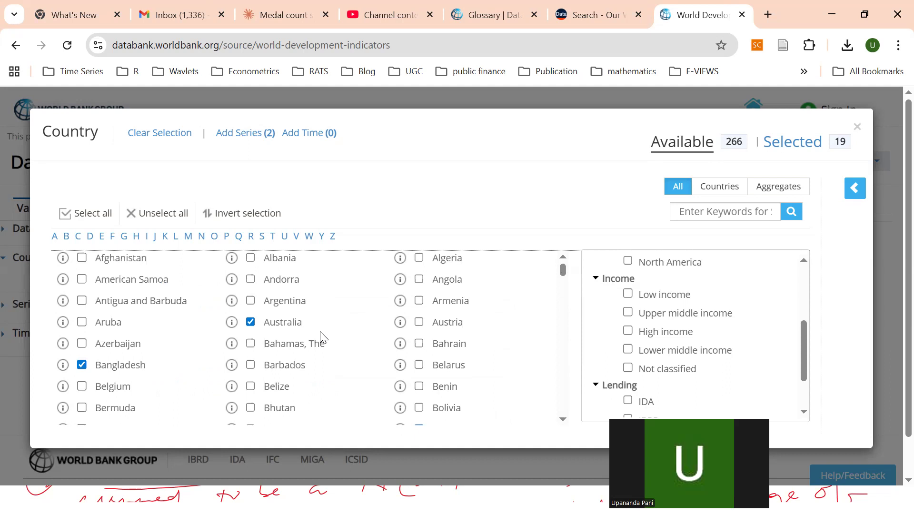
scroll(322, 338, "down", 2)
scroll(324, 337, "down", 2)
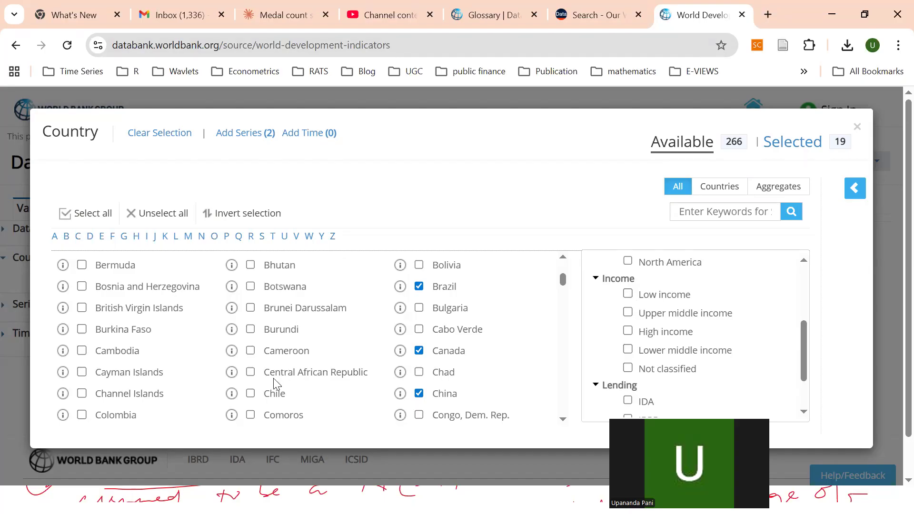
Step: Filter the country list by the Lower middle income group and clear that filter again
scroll(275, 383, "up", 3)
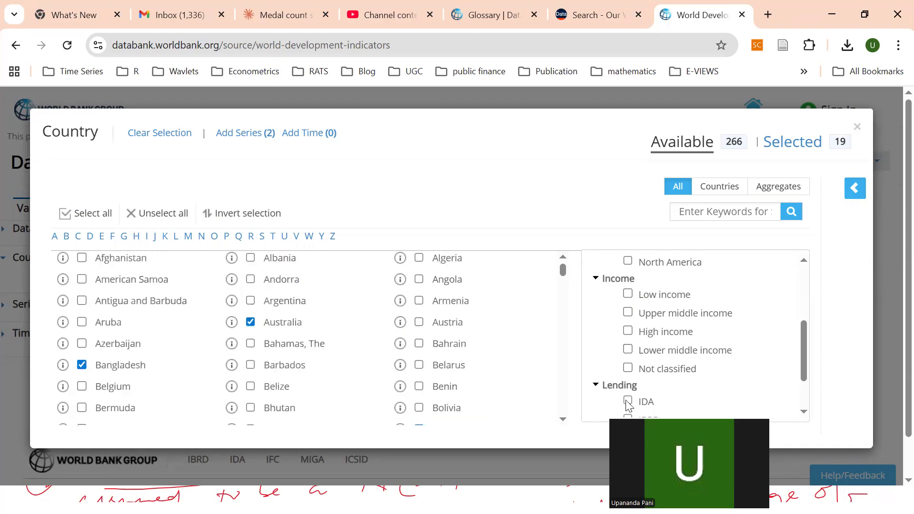
left_click(628, 350)
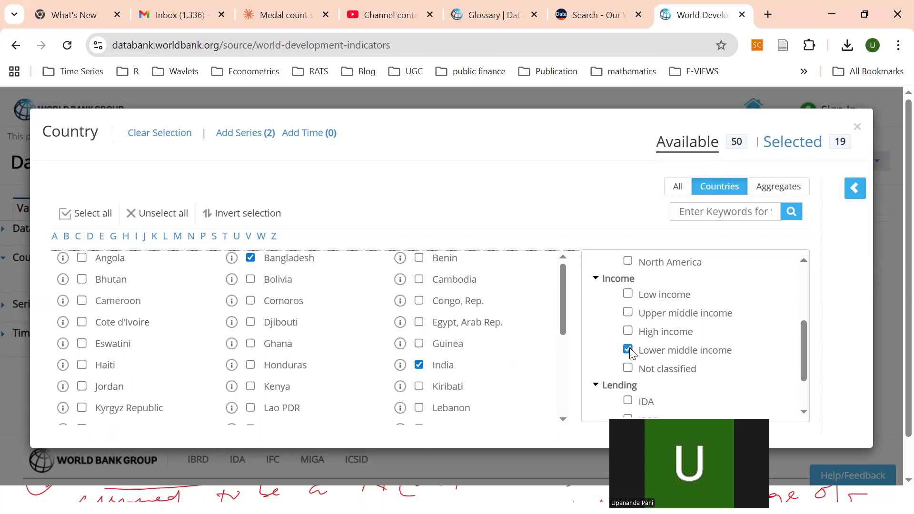
left_click(630, 351)
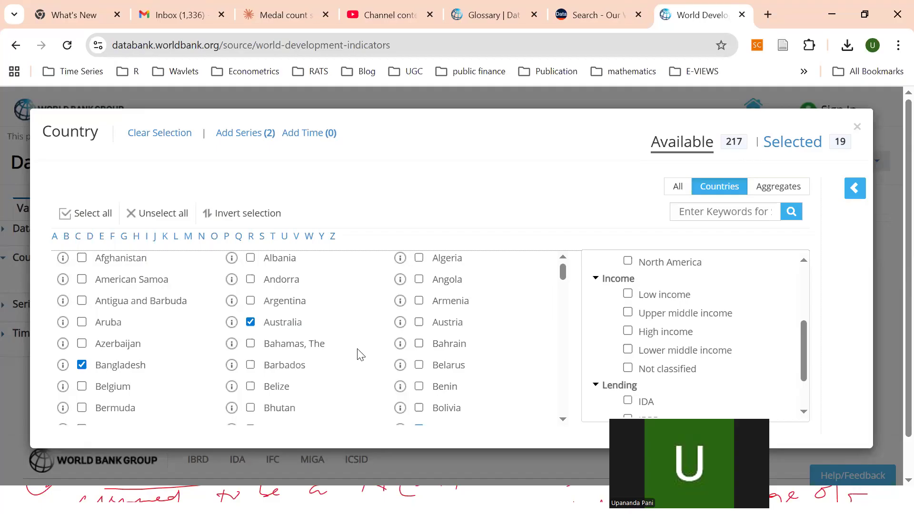
Step: Add Bhutan, Azerbaijan, Ethiopia, Finland, Fiji, Estonia and Ghana to the country selection
left_click(251, 409)
left_click(84, 343)
scroll(384, 328, "down", 3)
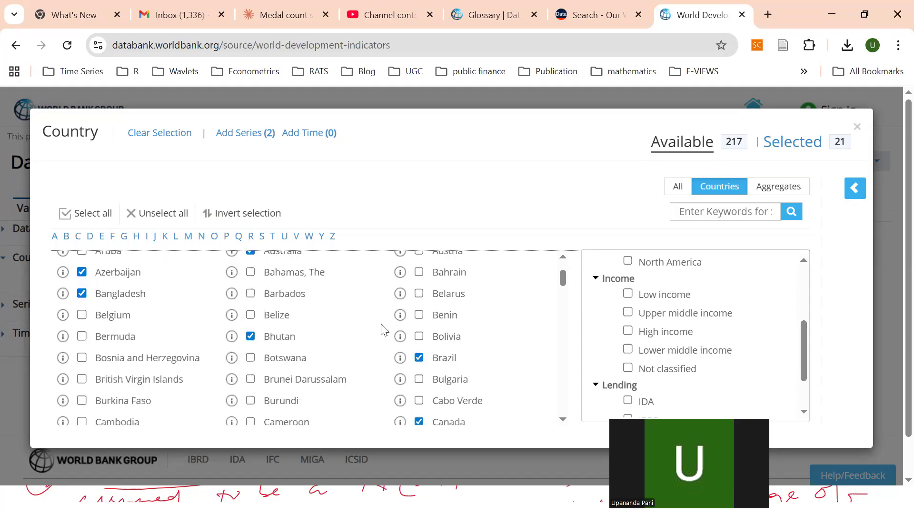
scroll(384, 332, "down", 3)
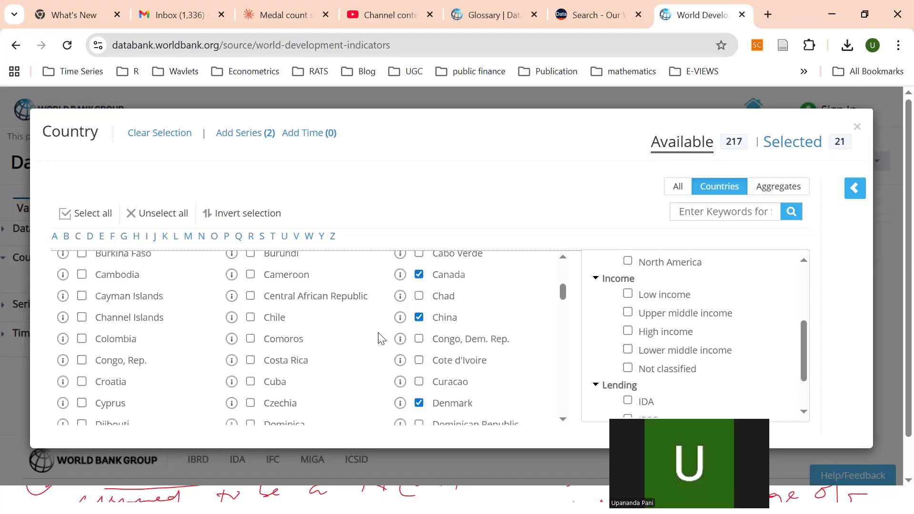
scroll(383, 338, "down", 2)
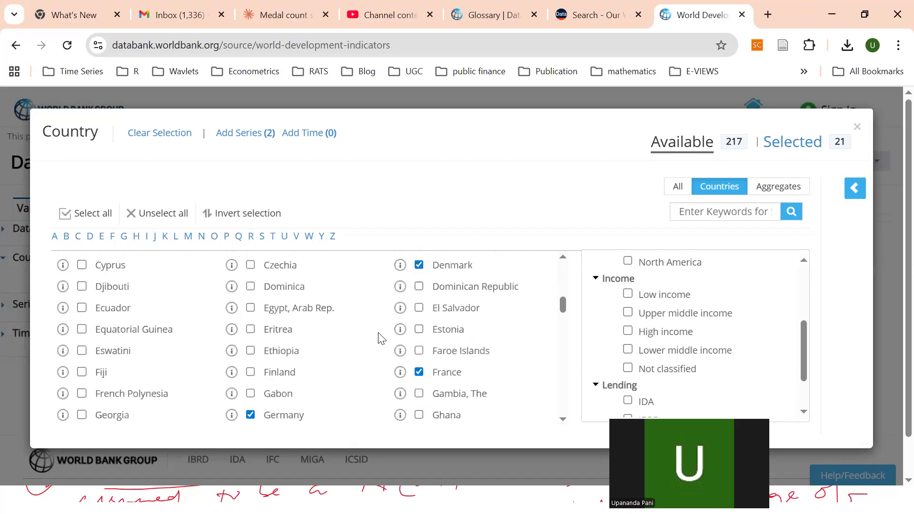
left_click(250, 351)
left_click(252, 373)
left_click(81, 373)
left_click(419, 330)
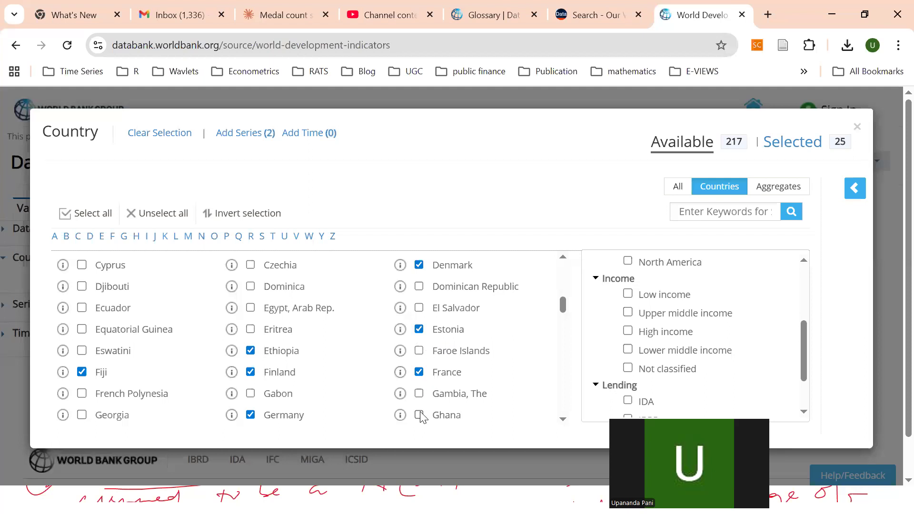
left_click(418, 413)
Step: Add Haiti, Israel, Kazakhstan and Kuwait to the country selection
scroll(418, 409, "down", 2)
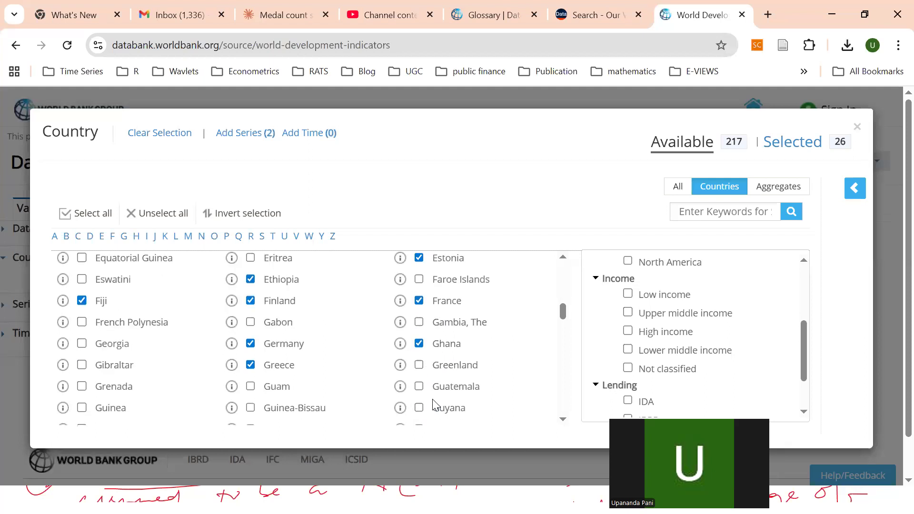
scroll(419, 403, "down", 2)
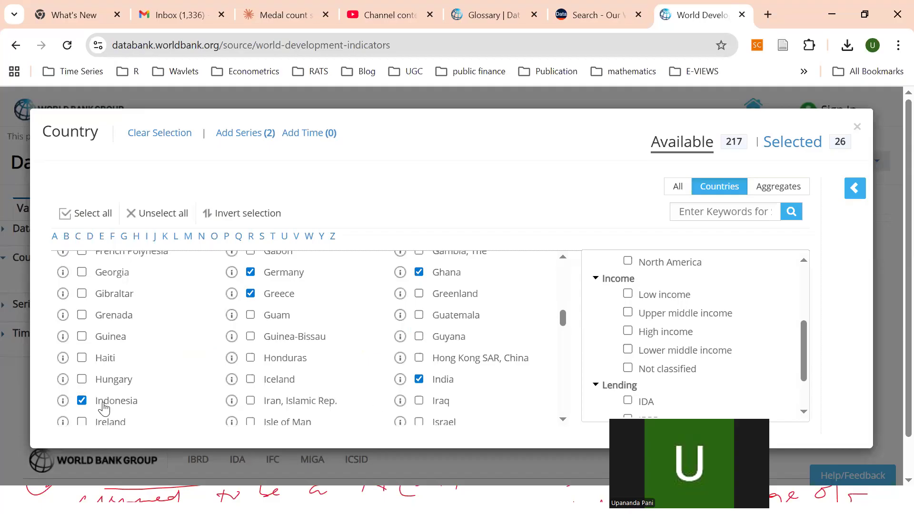
left_click(83, 359)
scroll(332, 381, "down", 3)
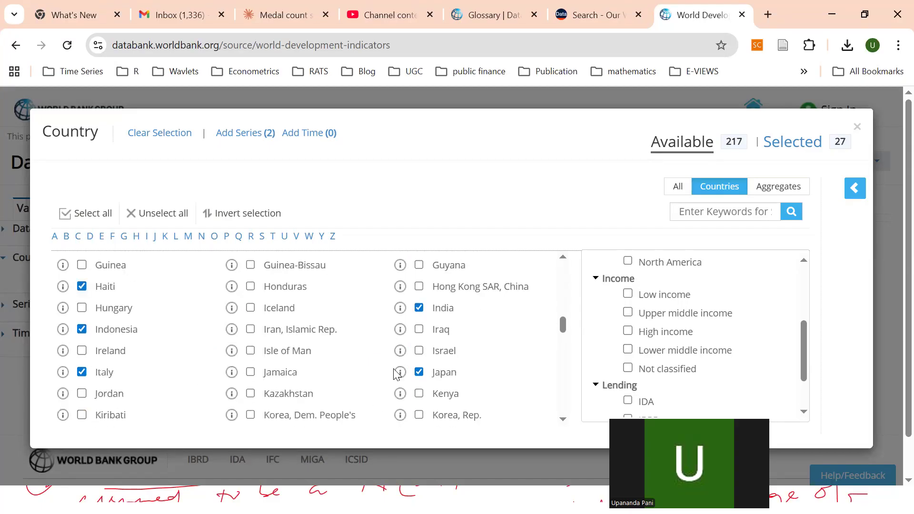
left_click(420, 353)
left_click(250, 394)
scroll(195, 408, "down", 3)
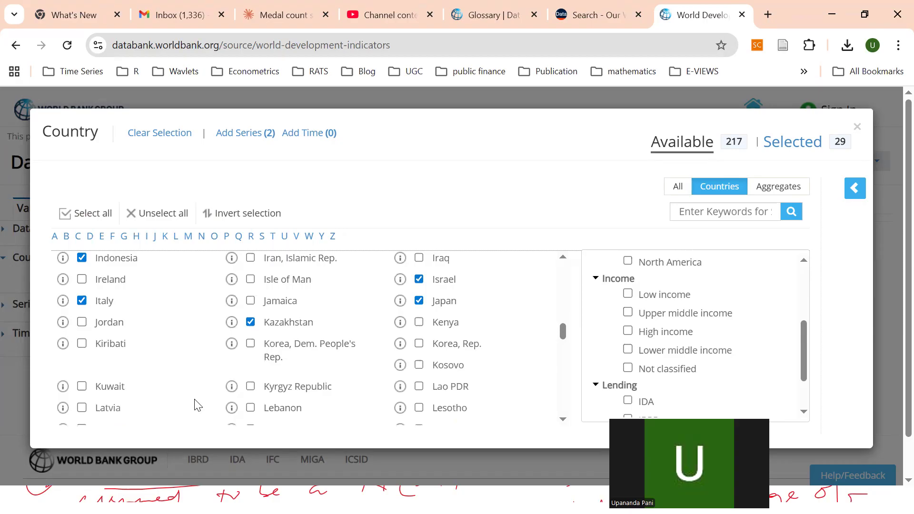
left_click(83, 388)
Step: Examine the metadata of Kuwait in the country list and close it again
scroll(193, 402, "down", 3)
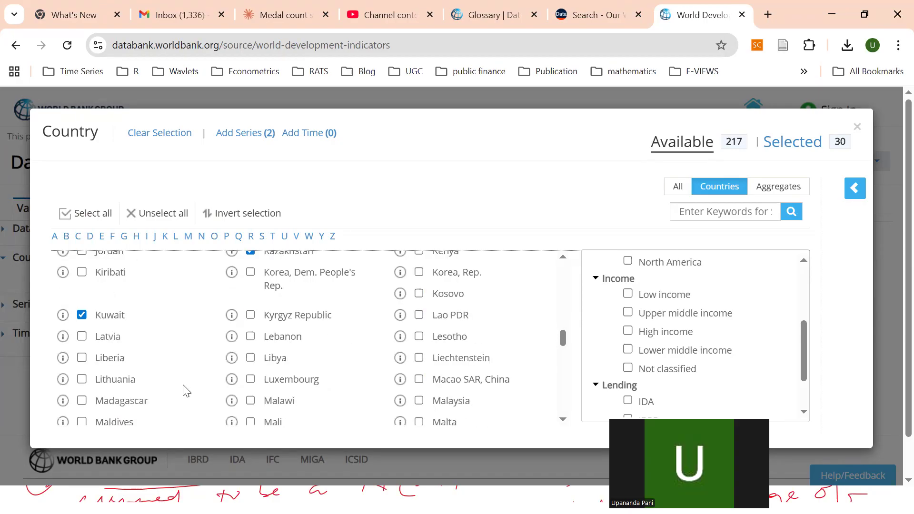
left_click(62, 316)
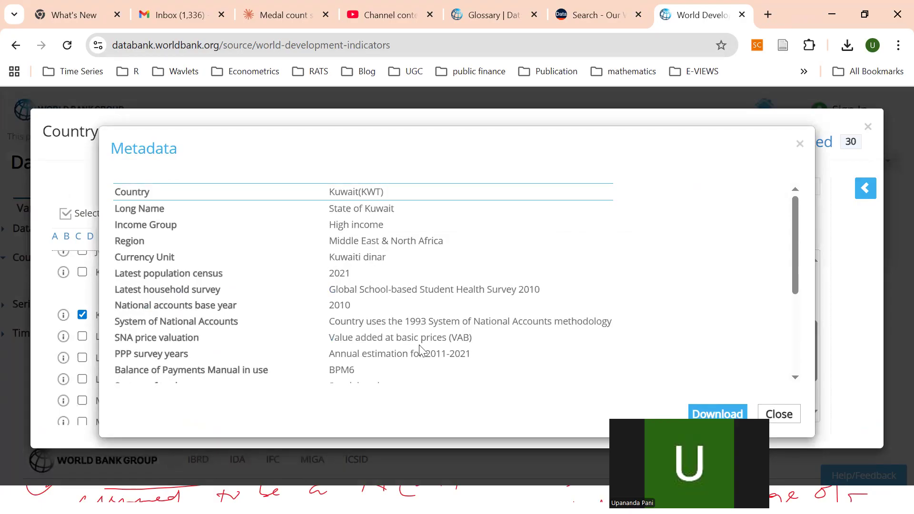
scroll(422, 351, "down", 2)
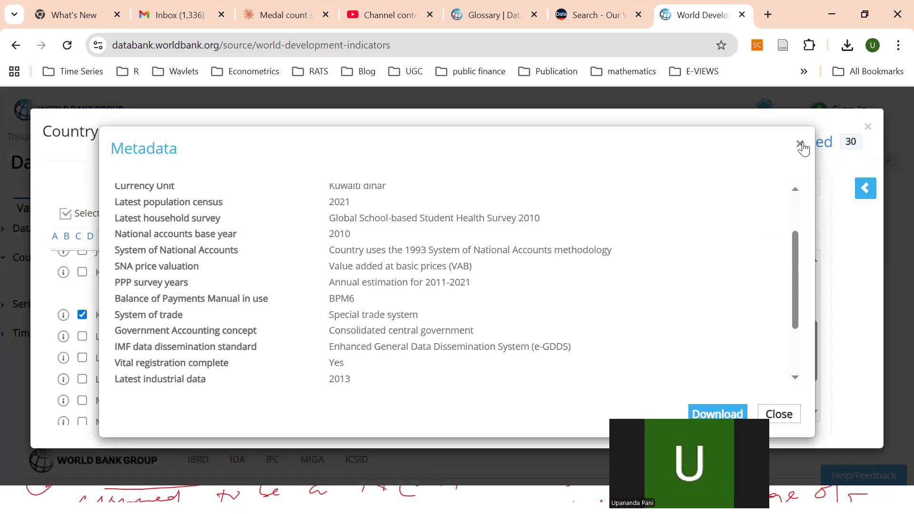
left_click(800, 144)
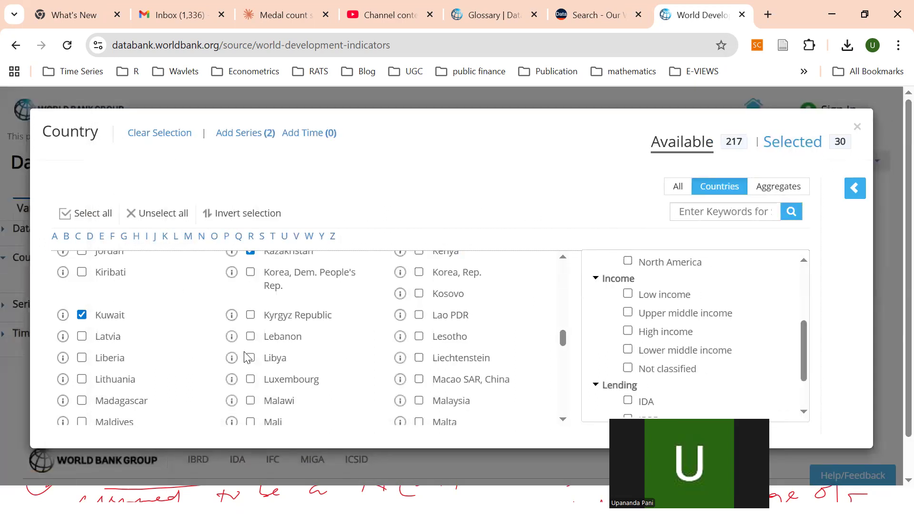
scroll(212, 362, "up", 2)
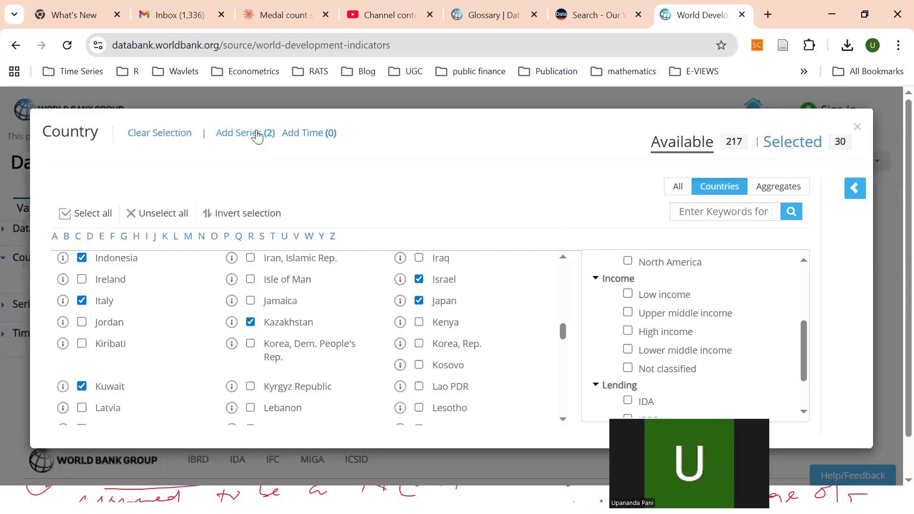
Step: Select the year 2024 as the time period for the report and close the time selection
left_click(309, 135)
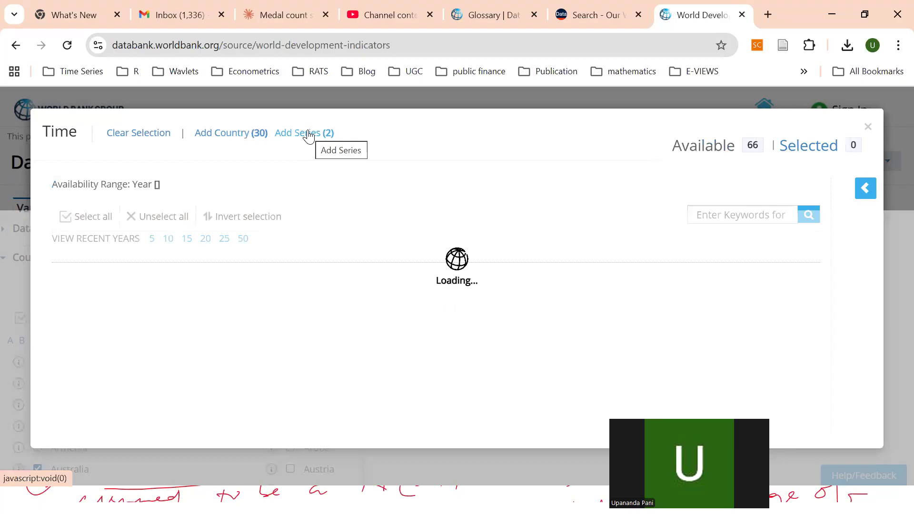
scroll(738, 338, "down", 4)
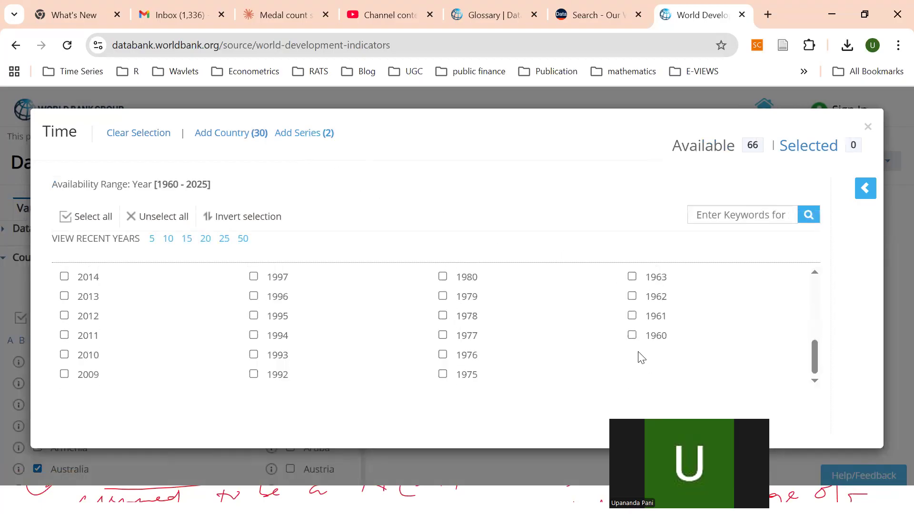
scroll(641, 357, "up", 4)
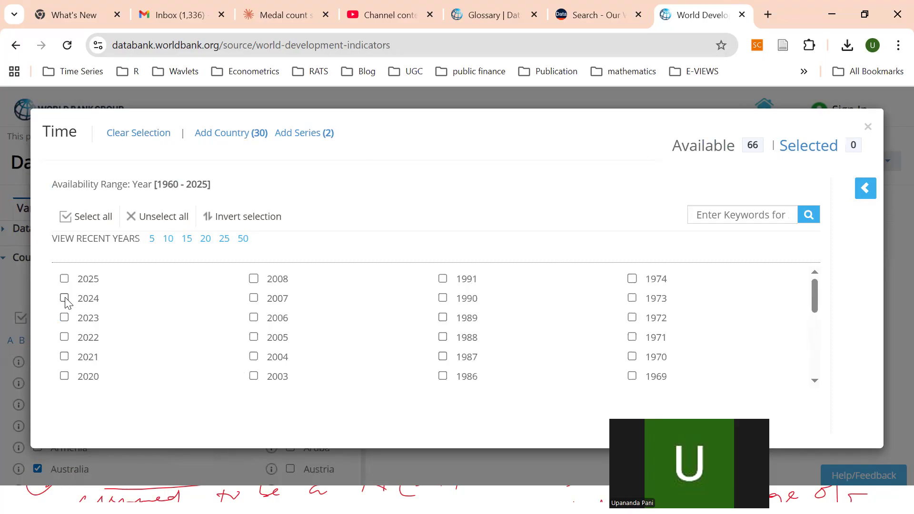
left_click(65, 298)
scroll(732, 352, "down", 5)
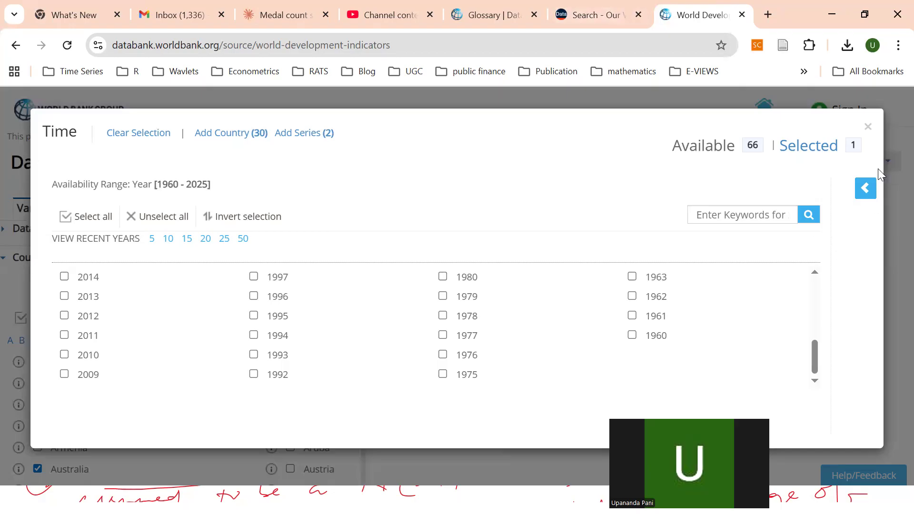
left_click(868, 129)
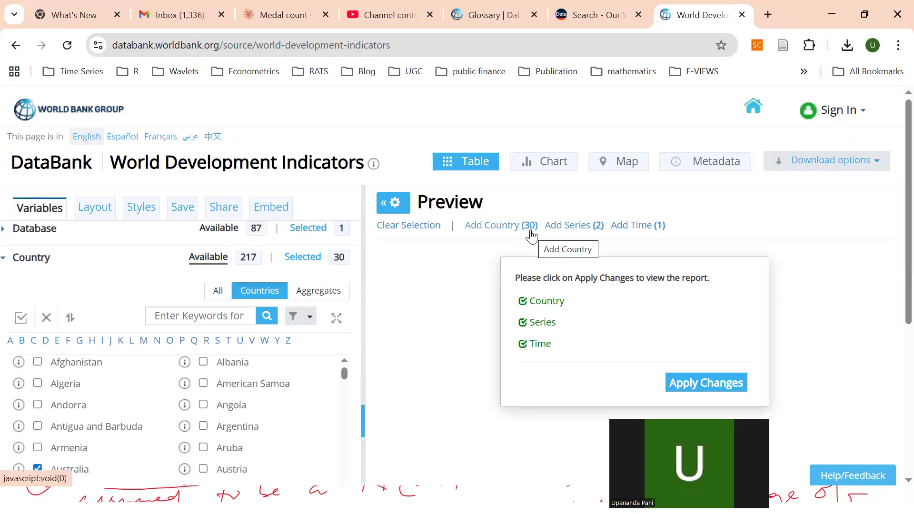
Step: Look through the available series from the beginning of the list and close the series selection
left_click(579, 225)
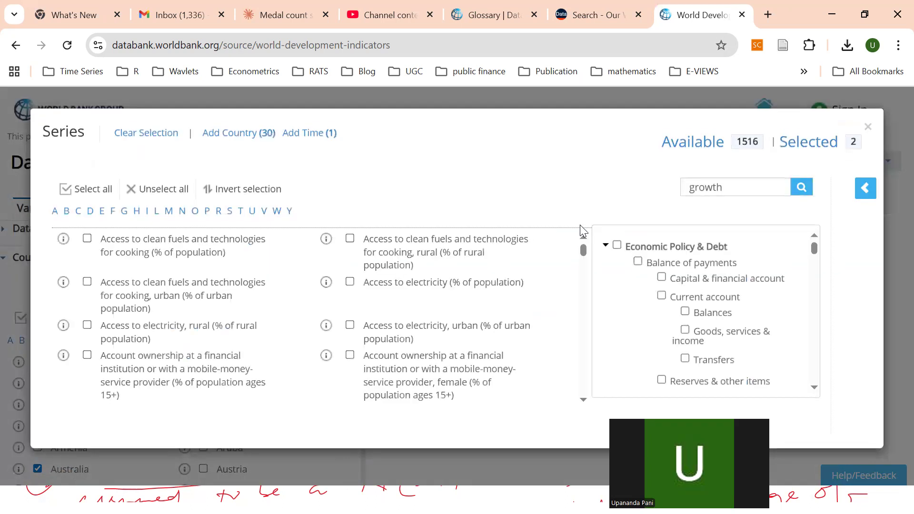
scroll(419, 294, "down", 10)
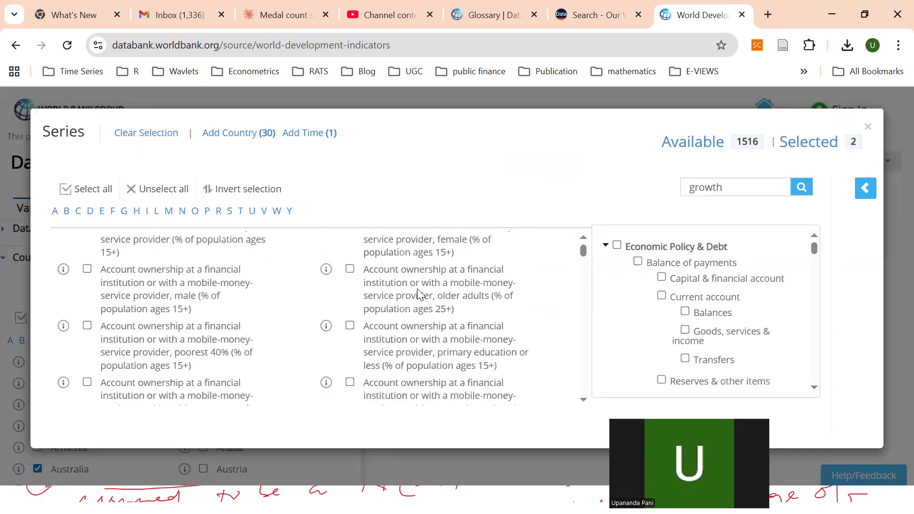
scroll(419, 294, "down", 10)
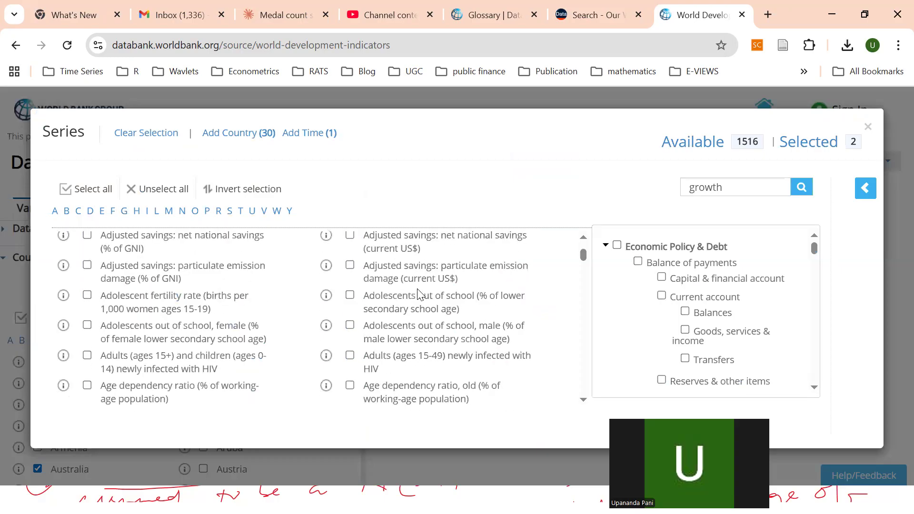
scroll(425, 290, "down", 10)
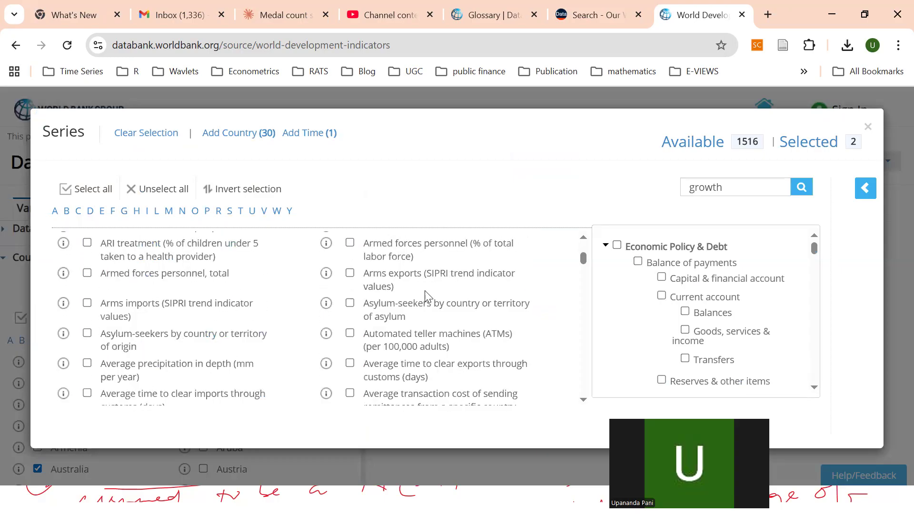
scroll(427, 291, "down", 8)
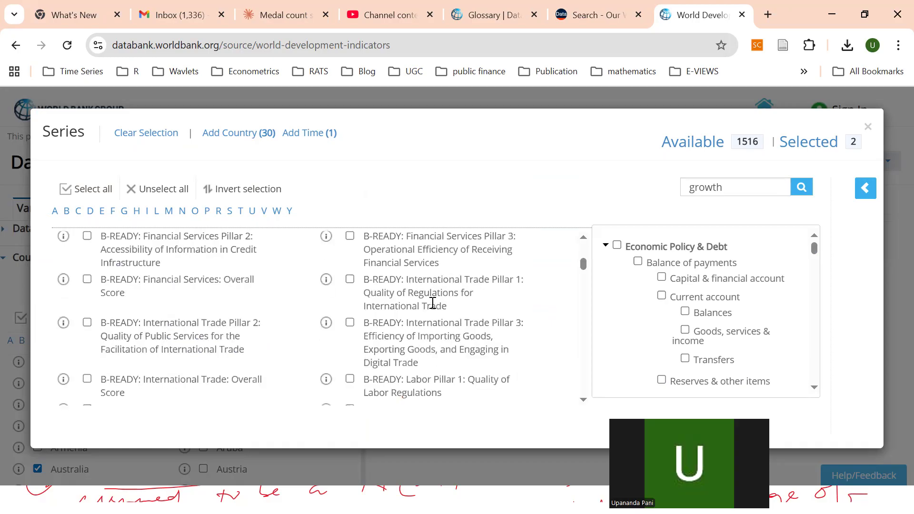
scroll(431, 300, "up", 15)
scroll(433, 302, "up", 6)
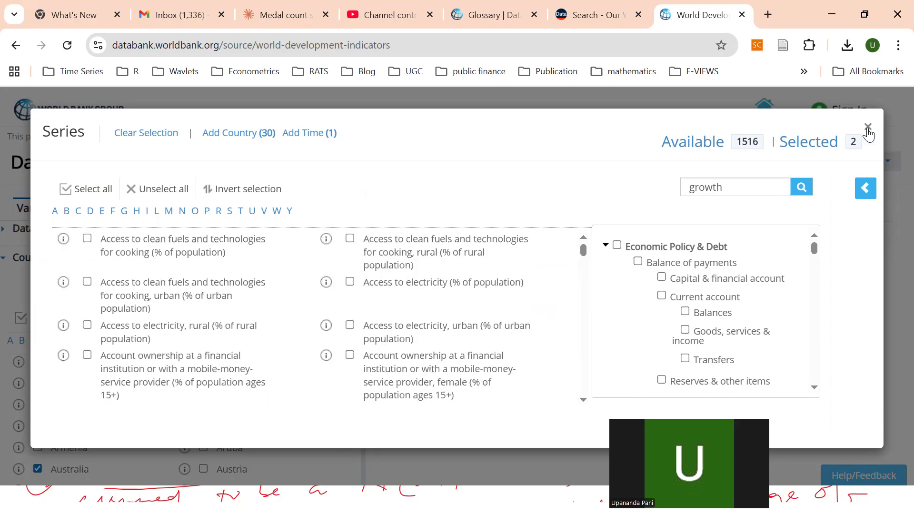
left_click(868, 130)
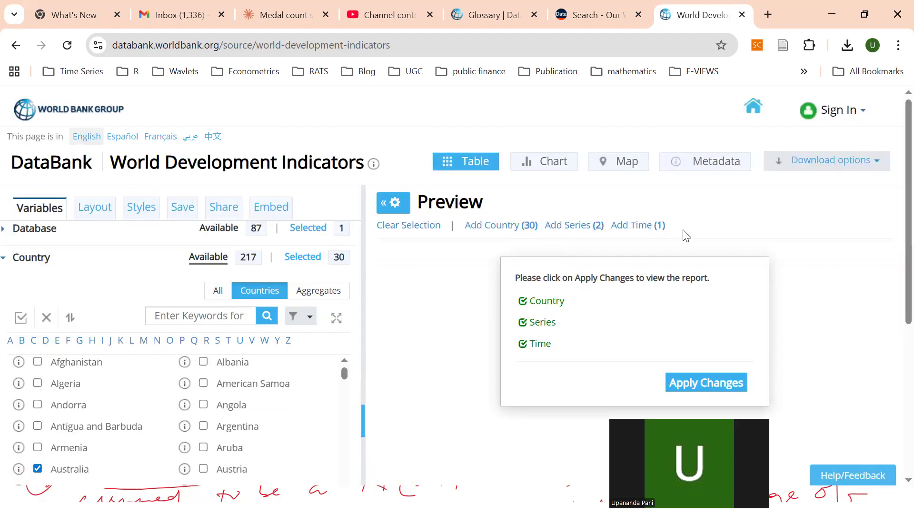
Step: Generate the report preview, replace the selected year 2024 with 2023 and apply the changes
left_click(695, 390)
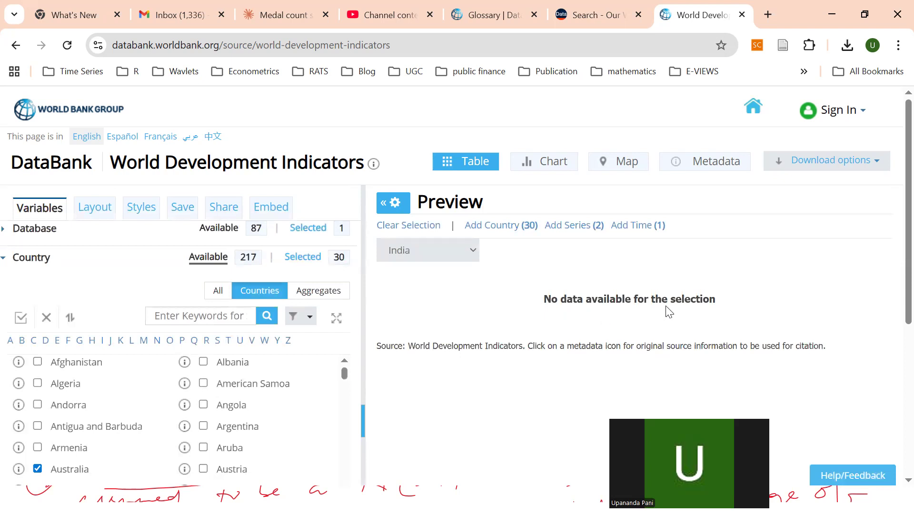
left_click(628, 226)
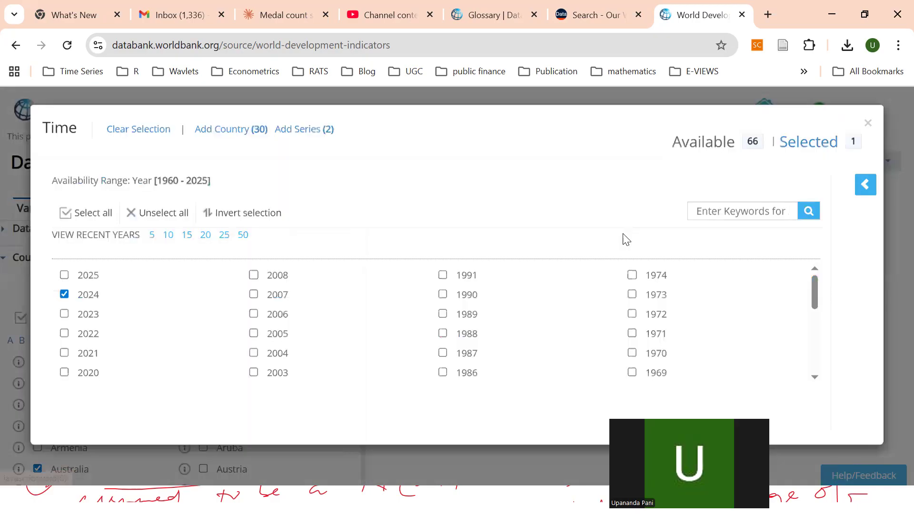
left_click(64, 298)
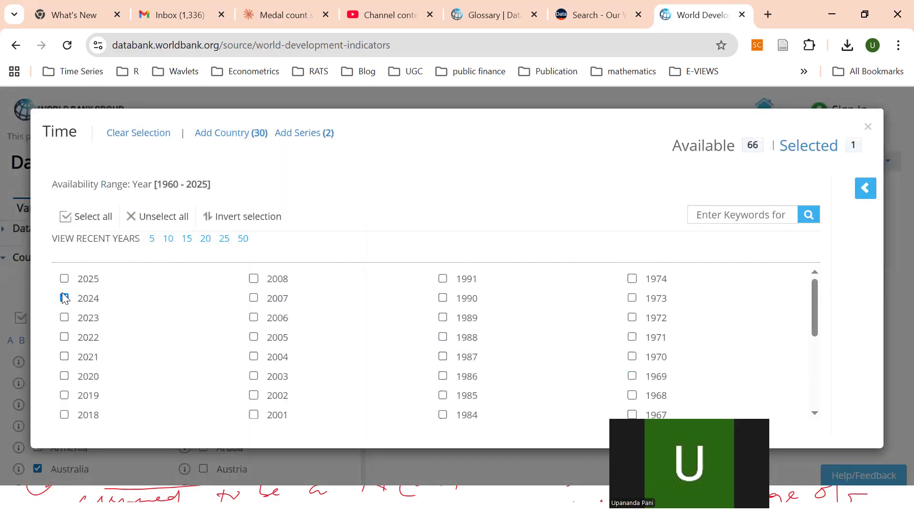
left_click(64, 318)
left_click(867, 129)
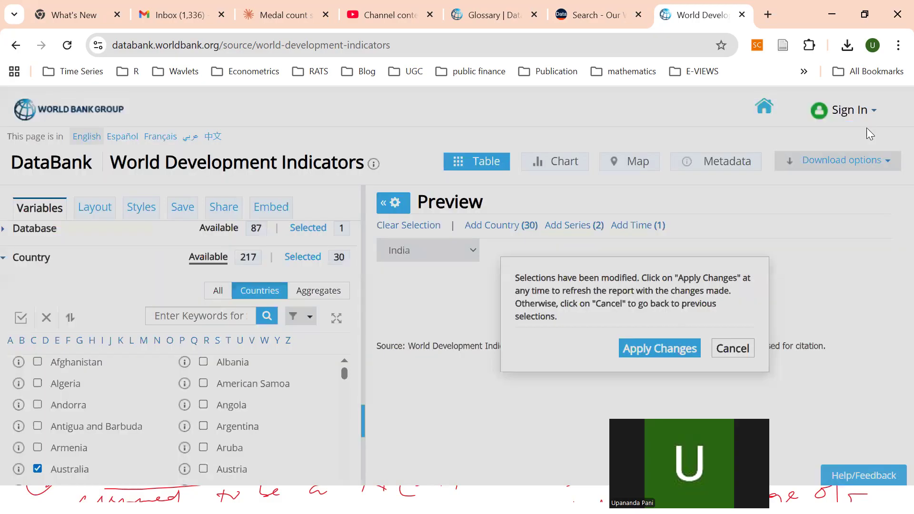
left_click(664, 351)
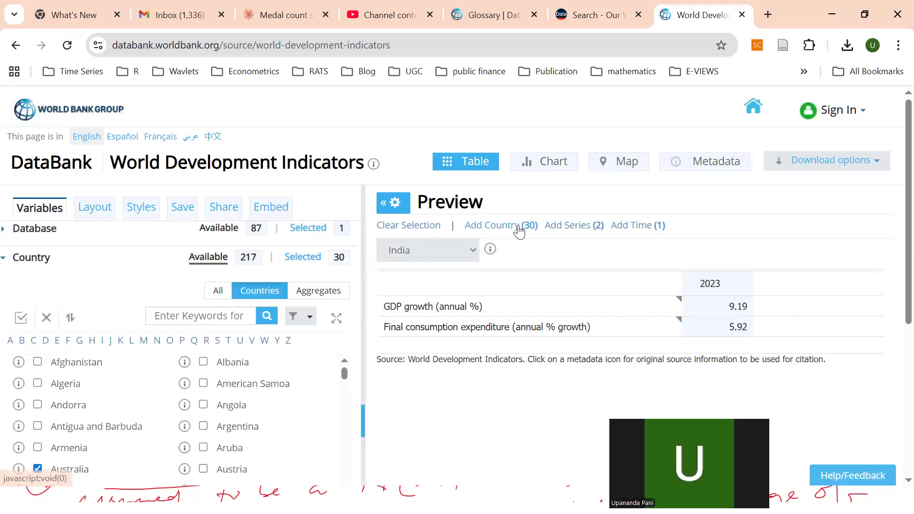
Step: Look through the countries available in the report preview and display Germany's data
left_click(476, 251)
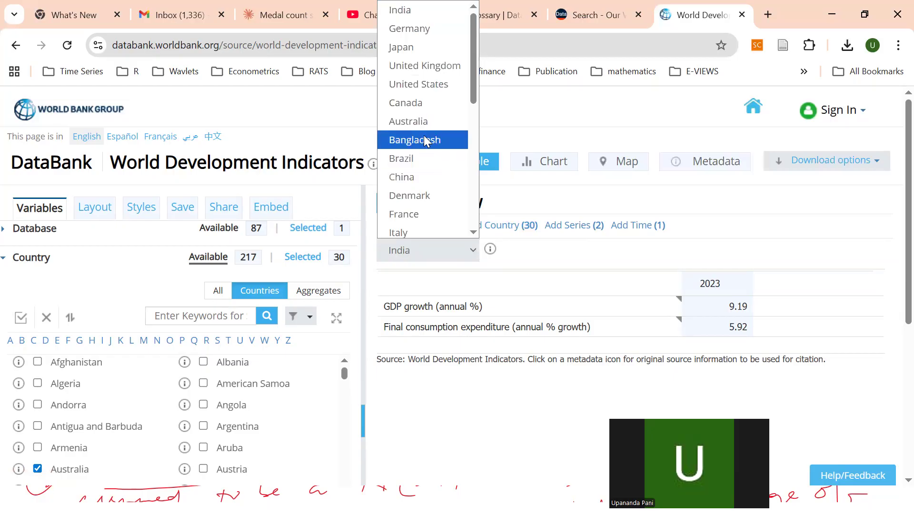
scroll(424, 142, "down", 5)
scroll(425, 162, "down", 1)
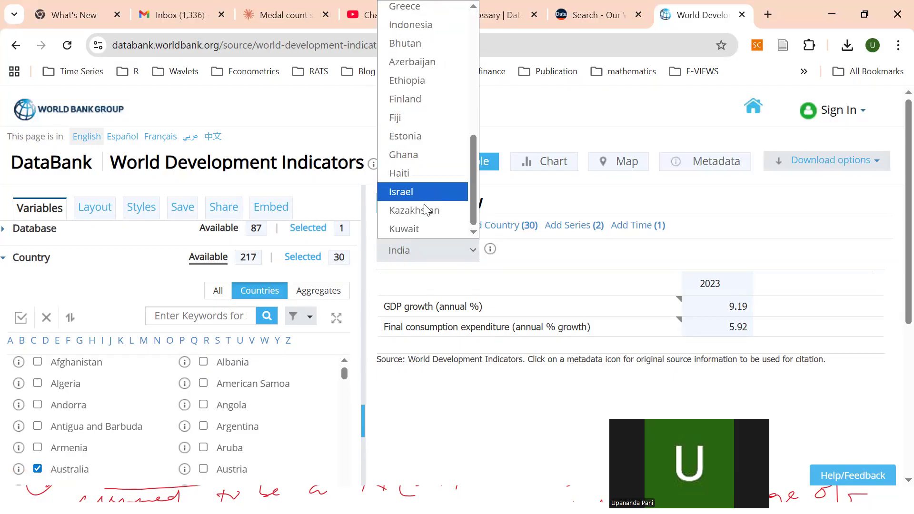
scroll(425, 210, "up", 6)
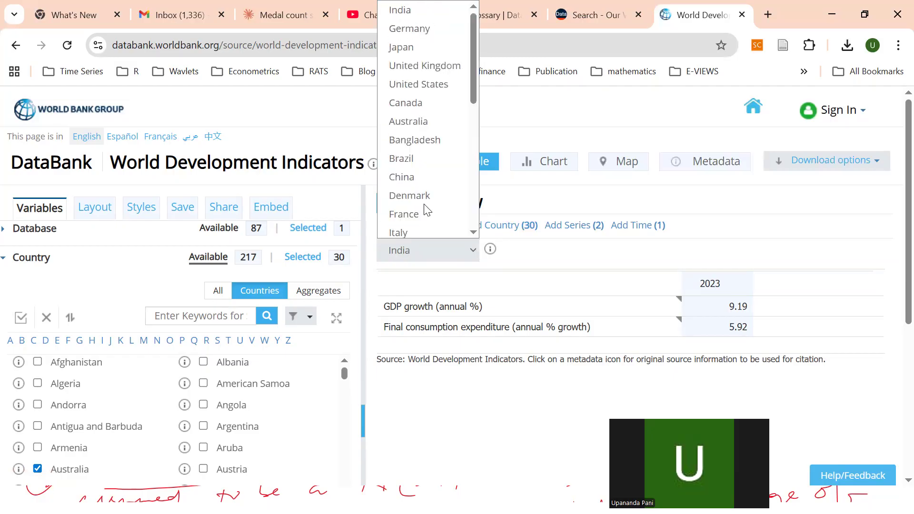
left_click(430, 30)
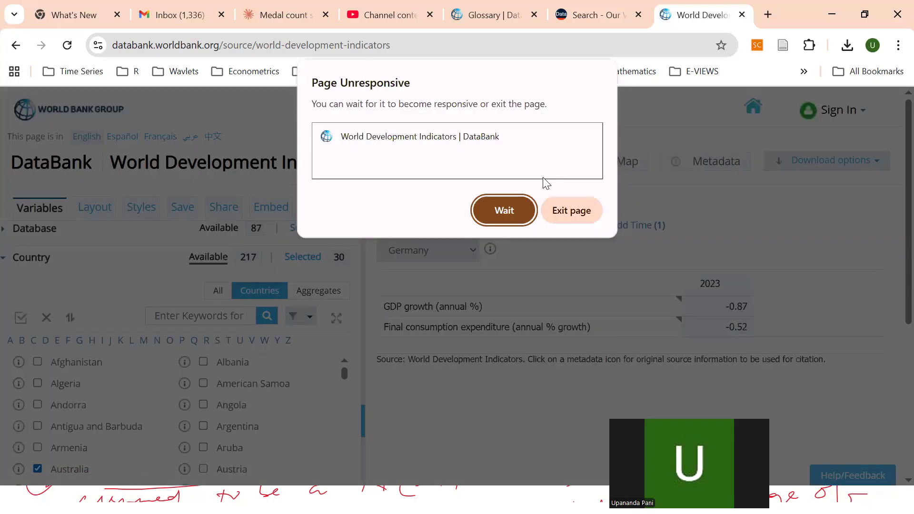
Step: Keep waiting for the unresponsive World Development Indicators page instead of exiting it
left_click(510, 214)
left_click(505, 210)
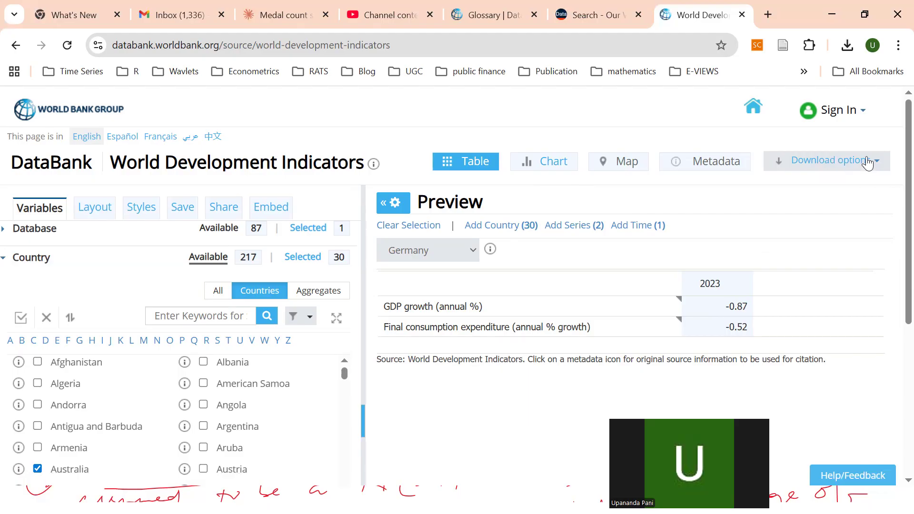
scroll(845, 231, "down", 3)
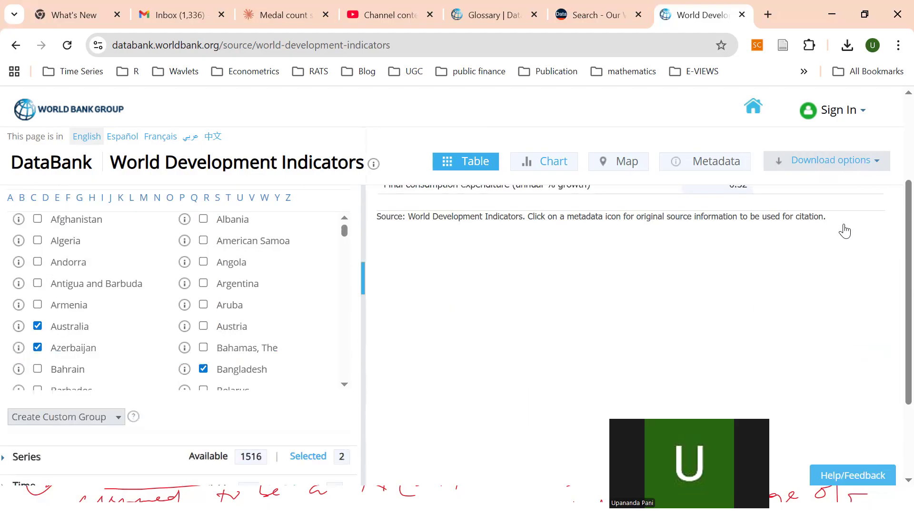
scroll(845, 230, "up", 3)
scroll(878, 228, "down", 3)
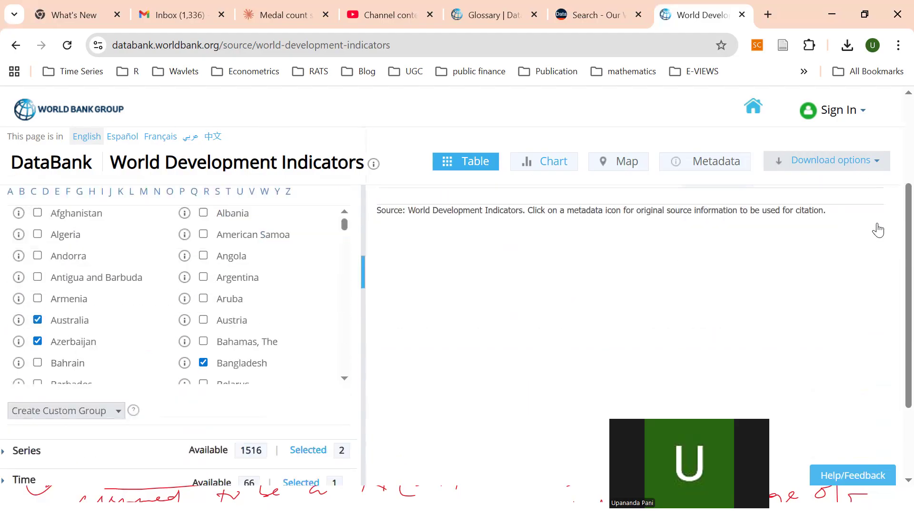
scroll(878, 230, "down", 3)
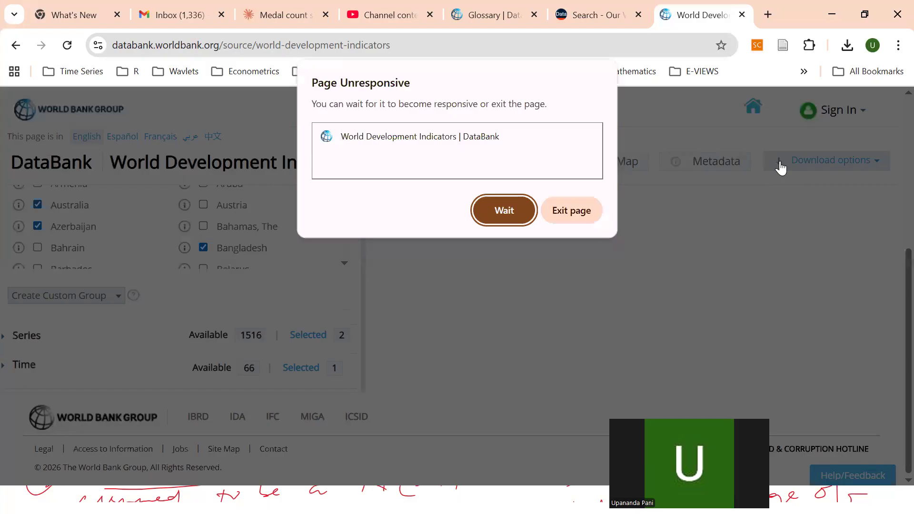
left_click(509, 211)
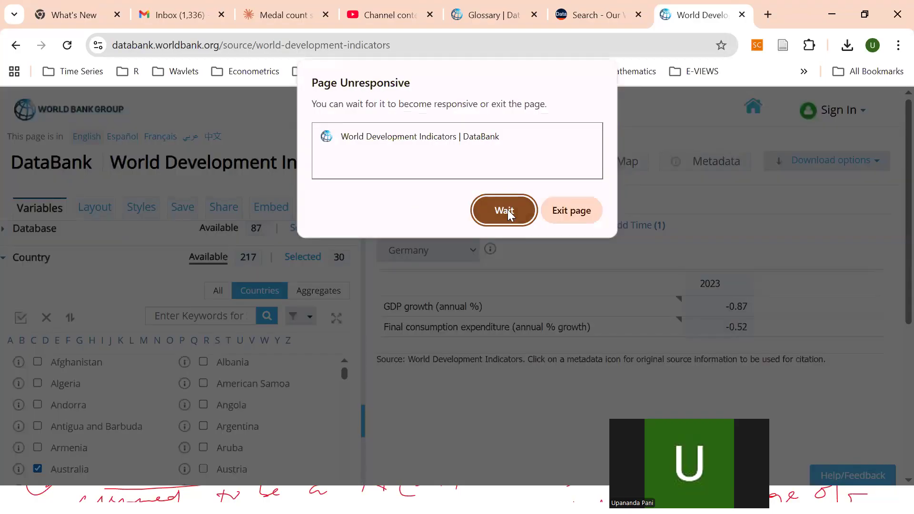
left_click(507, 210)
left_click(506, 211)
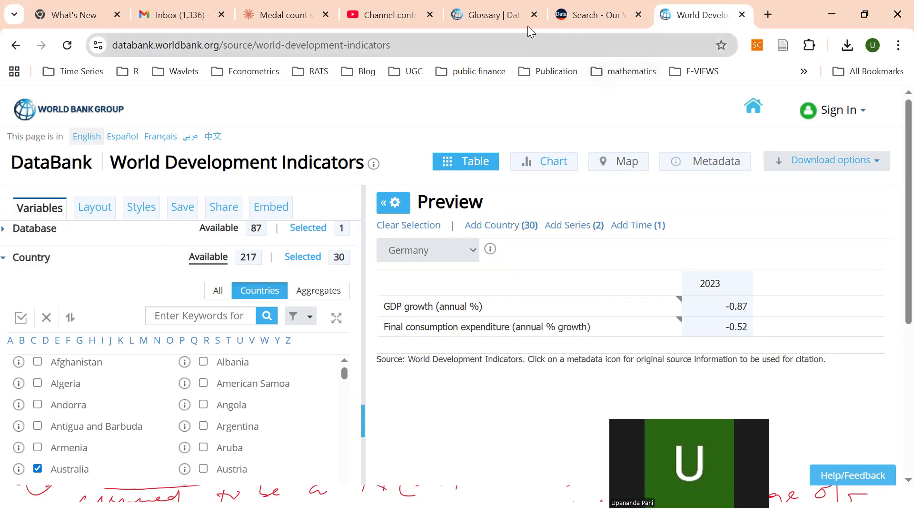
Step: Go back through the earlier pages in the Our World in Data tab and close that tab
left_click(566, 21)
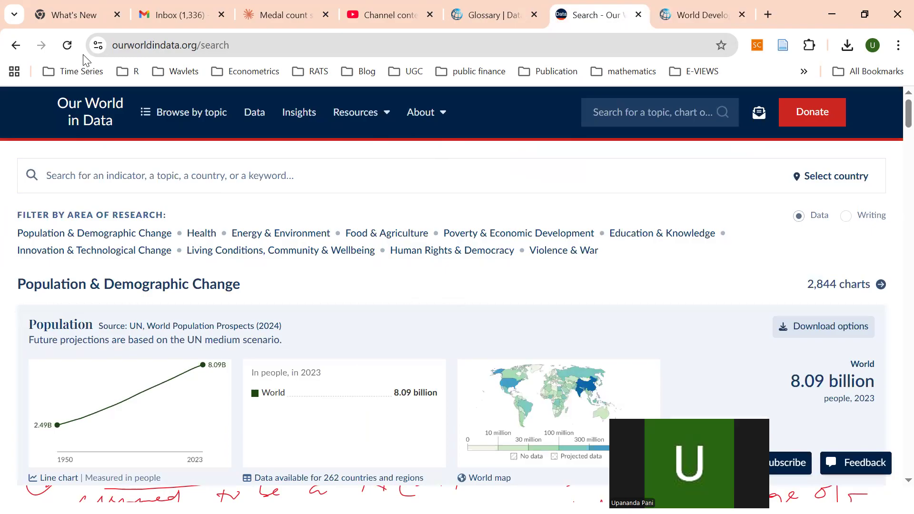
left_click(16, 46)
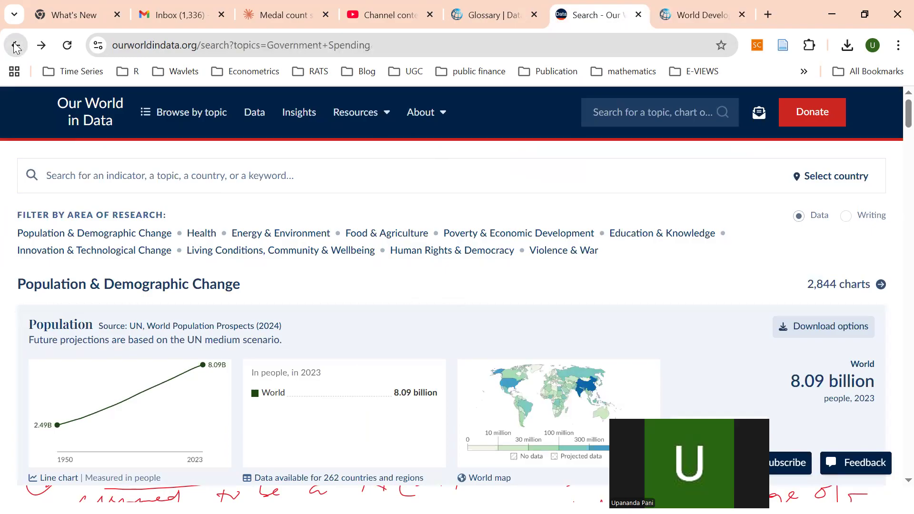
left_click(15, 46)
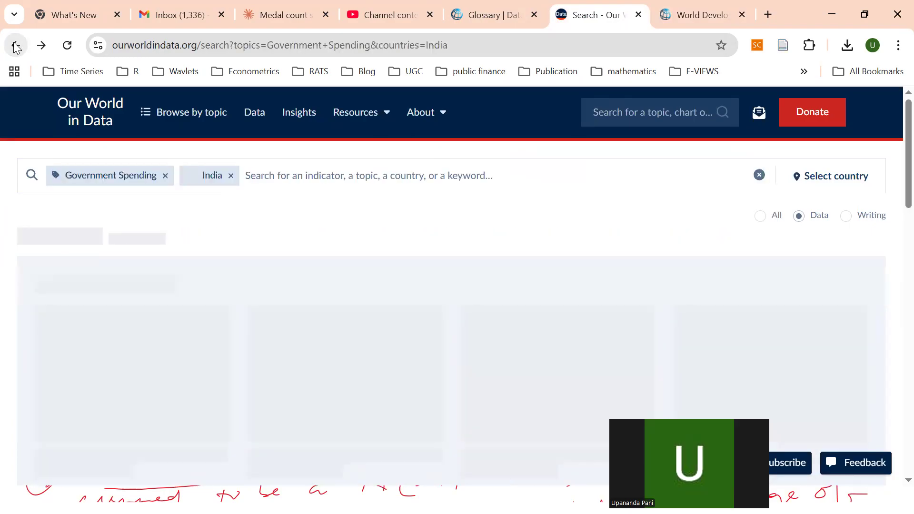
left_click(16, 46)
left_click(16, 45)
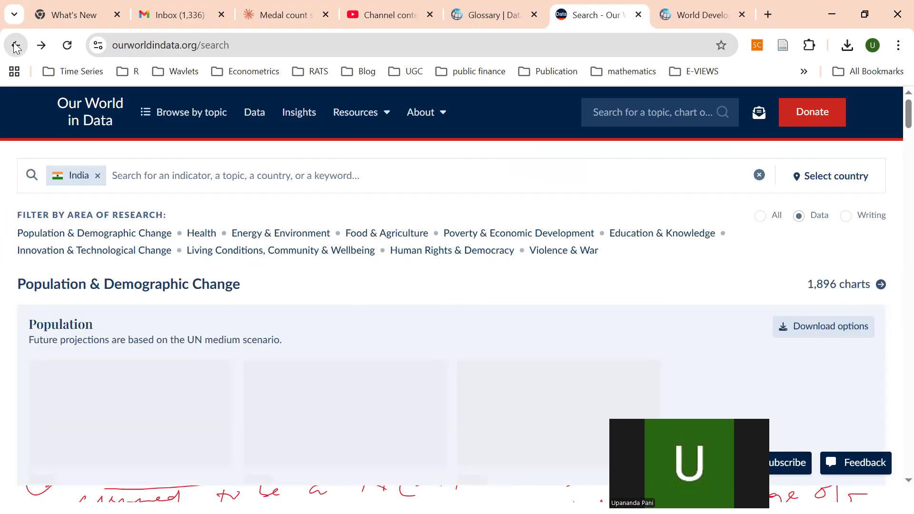
left_click(16, 46)
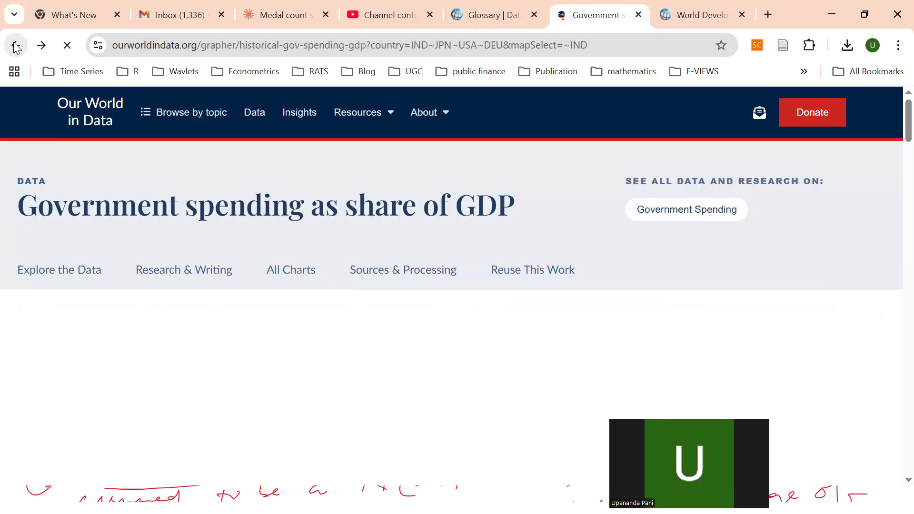
left_click(16, 46)
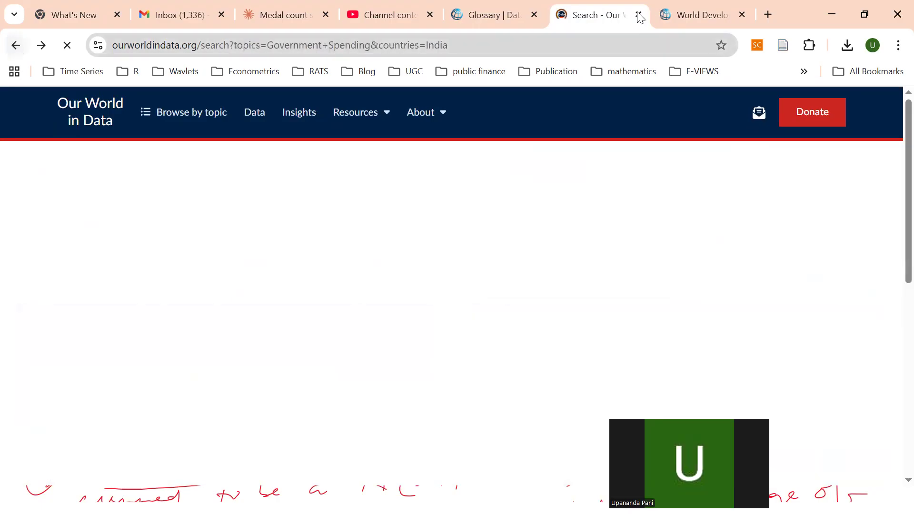
left_click(638, 14)
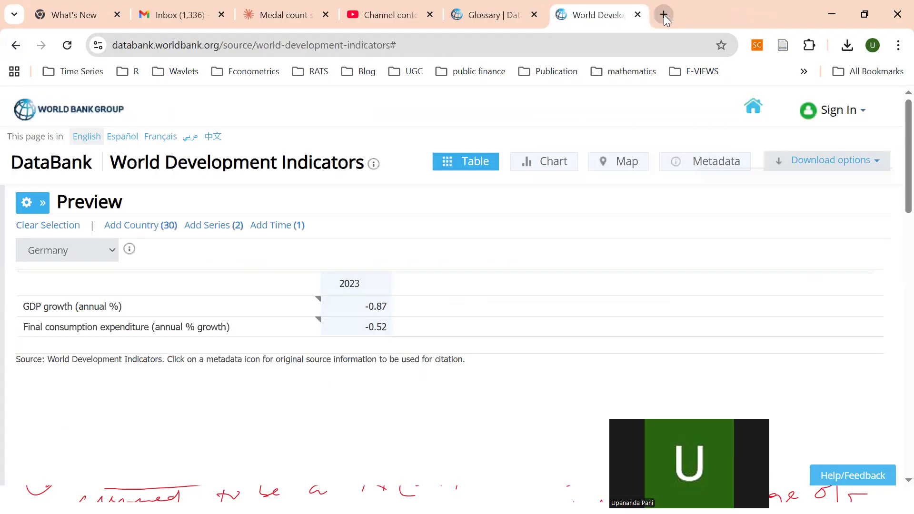
Step: Search for Our World in Data in a new browser tab and open the site's data page
left_click(663, 14)
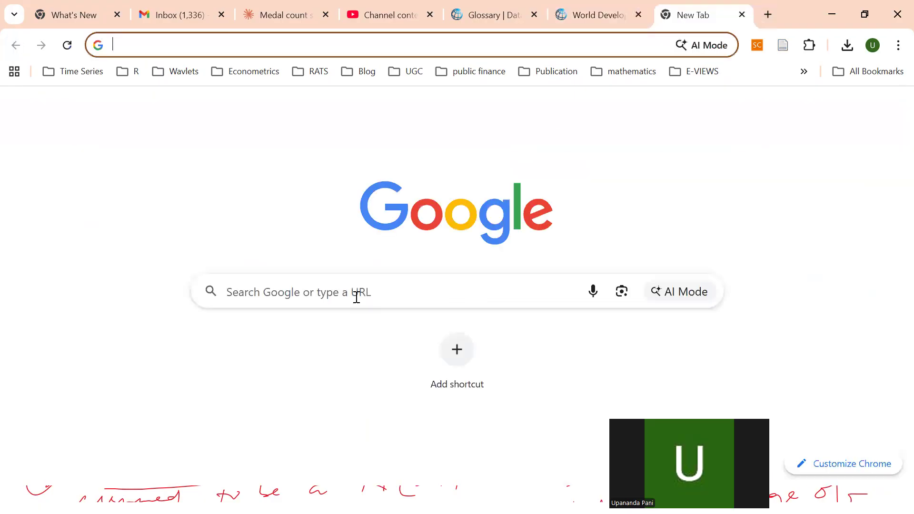
left_click(356, 295)
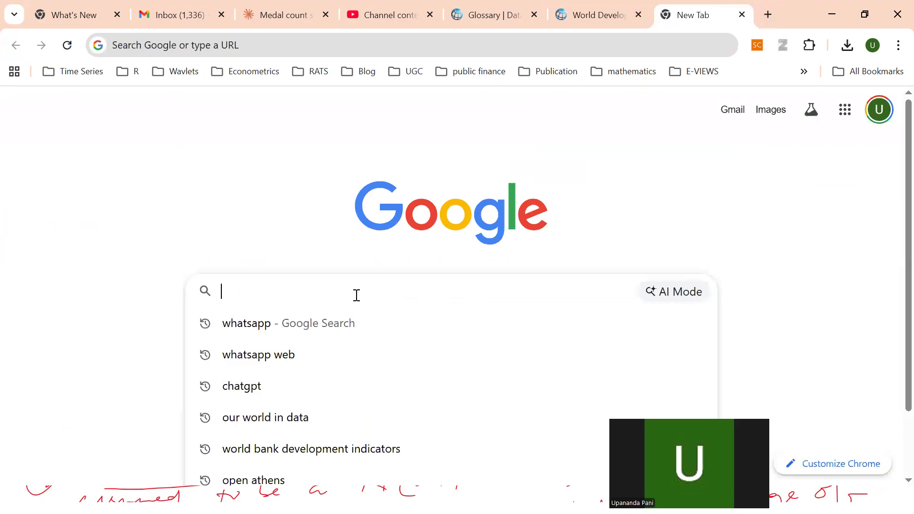
type("OUR")
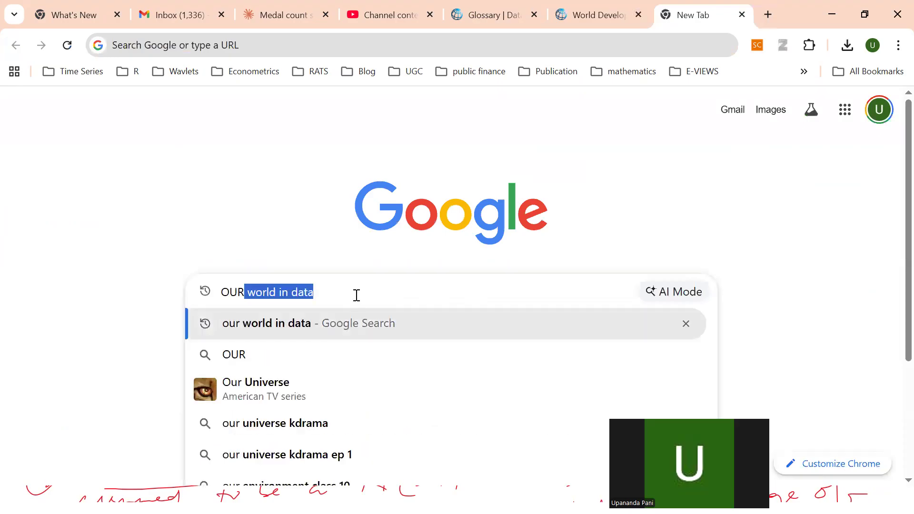
key("Return")
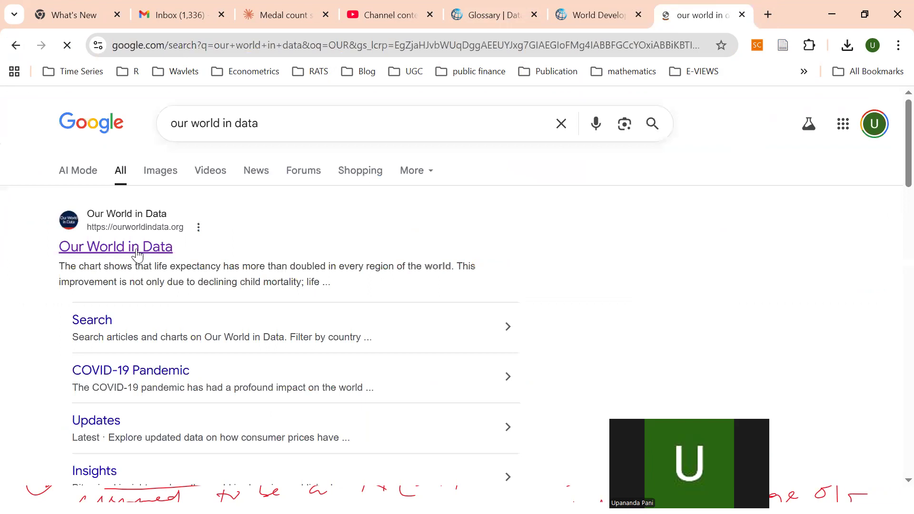
left_click(137, 255)
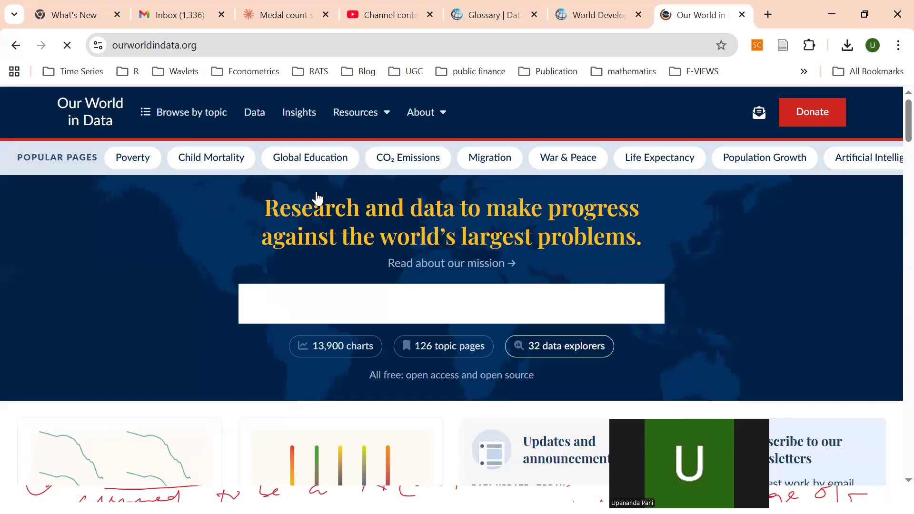
left_click(253, 111)
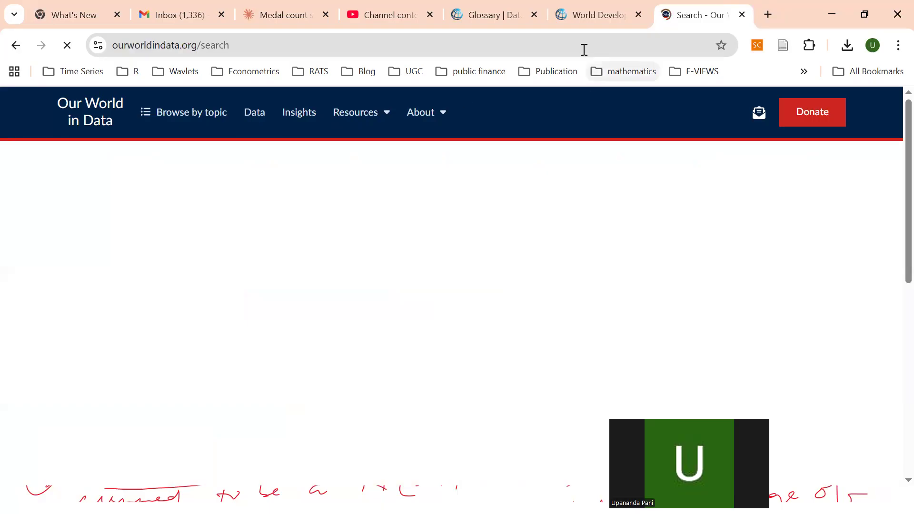
Step: Return to the World Development Indicators page and look through the country metadata across all selected countries
left_click(600, 19)
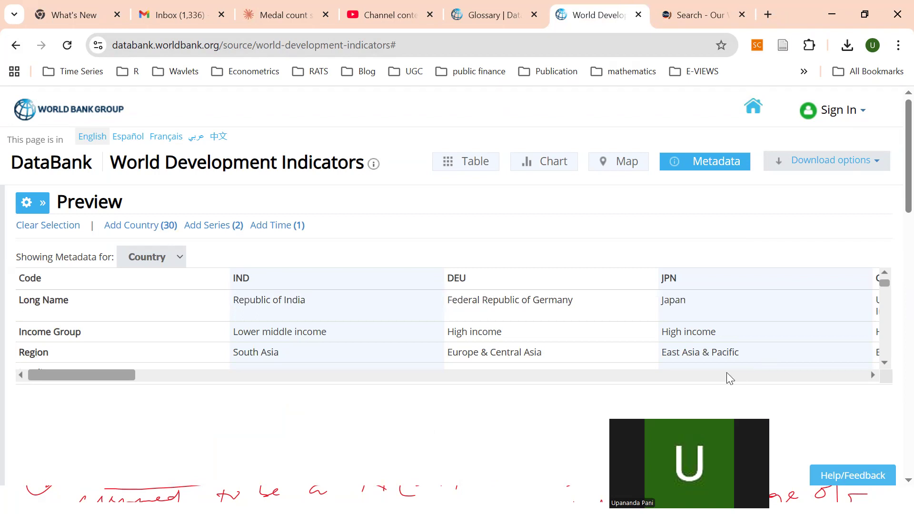
scroll(830, 391, "right", 3)
scroll(832, 394, "right", 1)
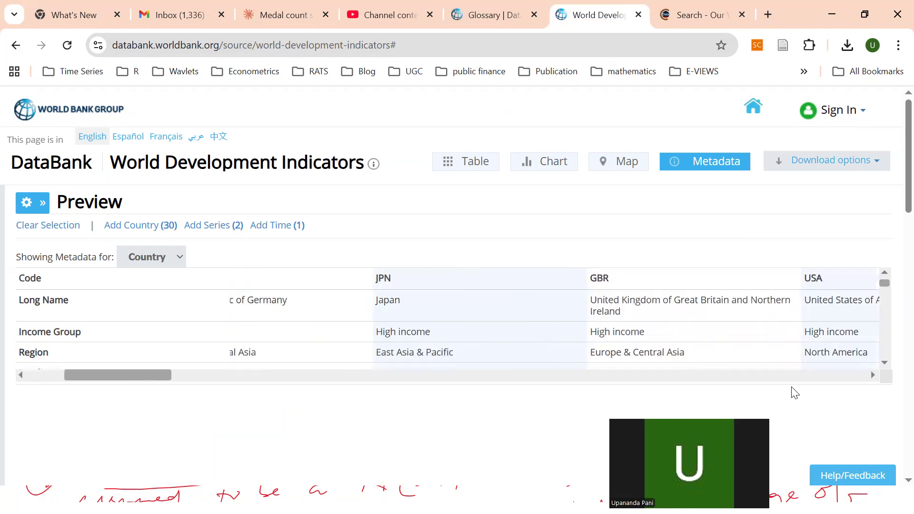
scroll(777, 374, "right", 2)
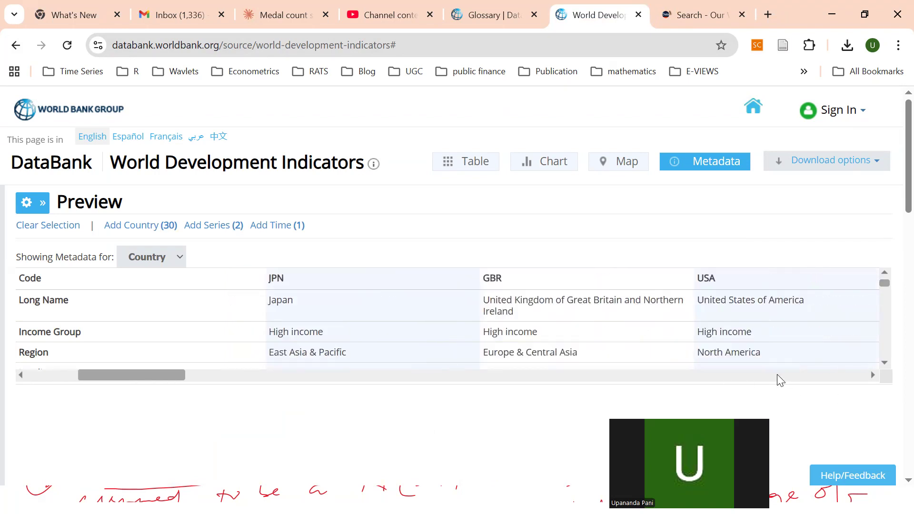
left_click_drag(173, 377, 8, 397)
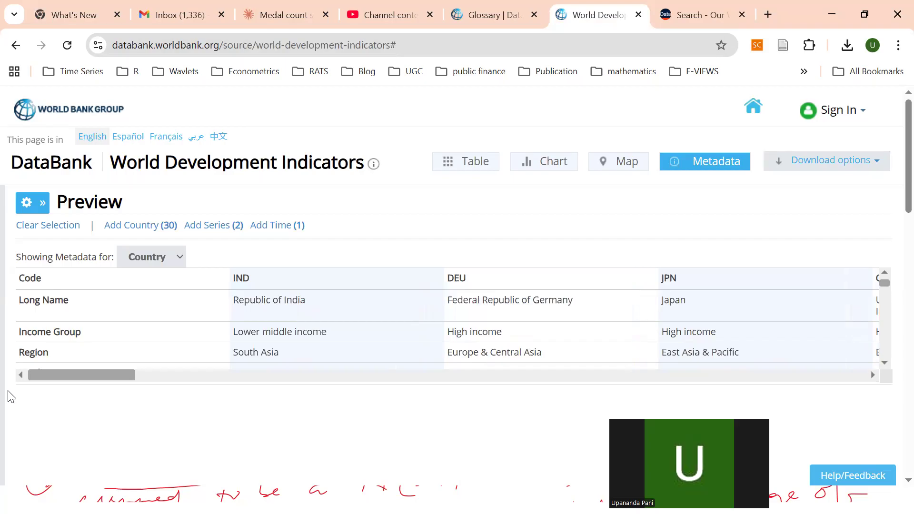
left_click_drag(8, 396, 891, 370)
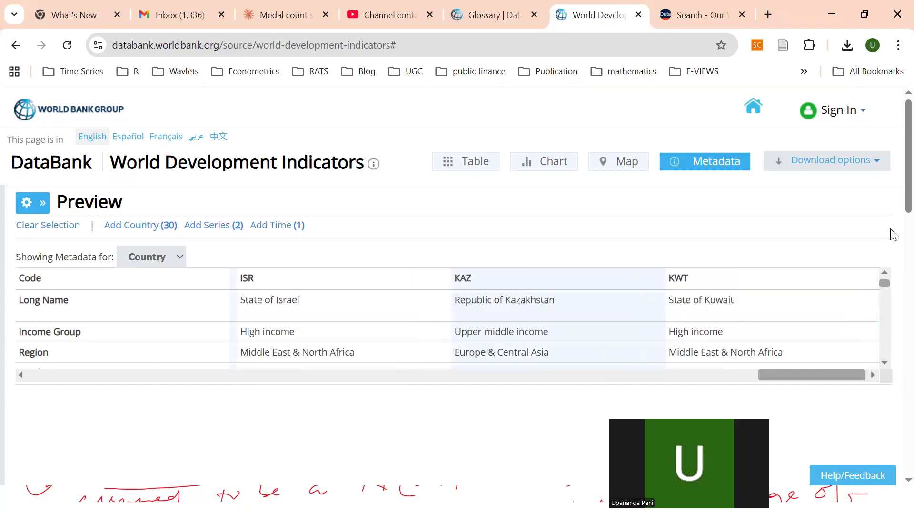
Step: Download the World Development Indicators selection as an Excel file and show it in a maximized folder window
left_click(879, 169)
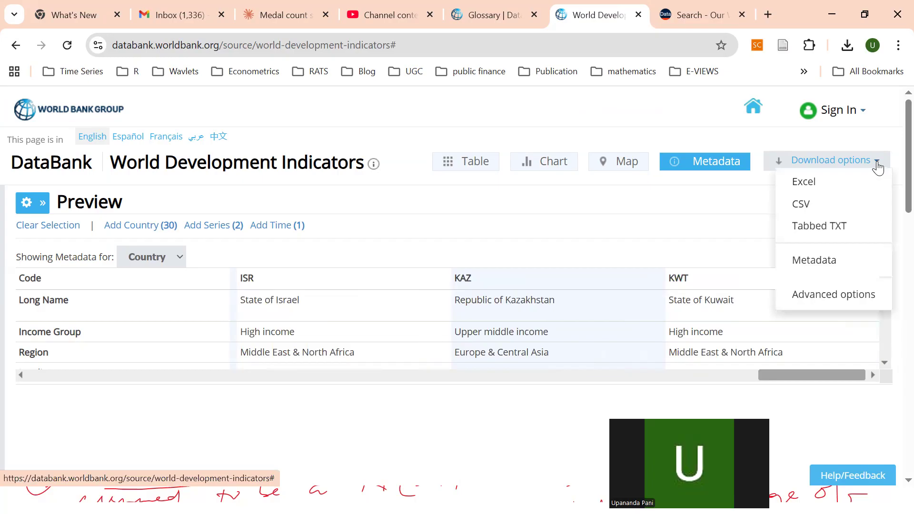
left_click(803, 182)
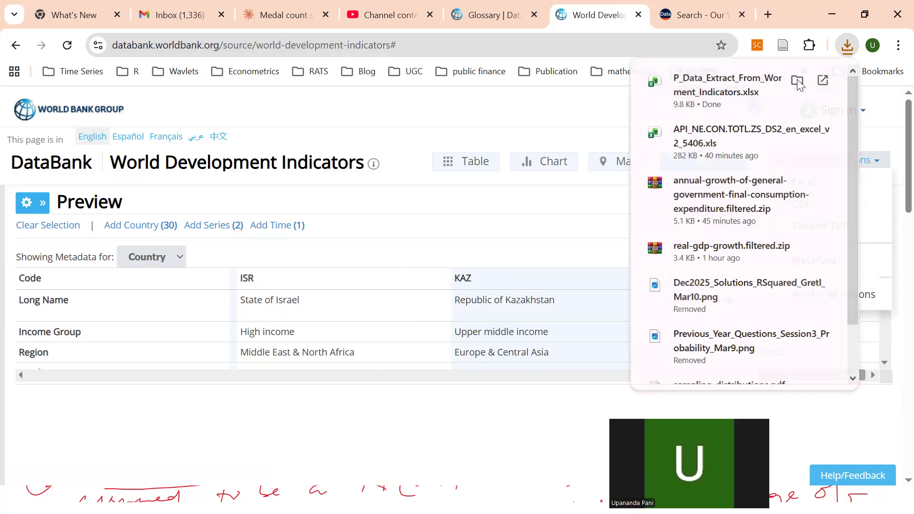
left_click(797, 79)
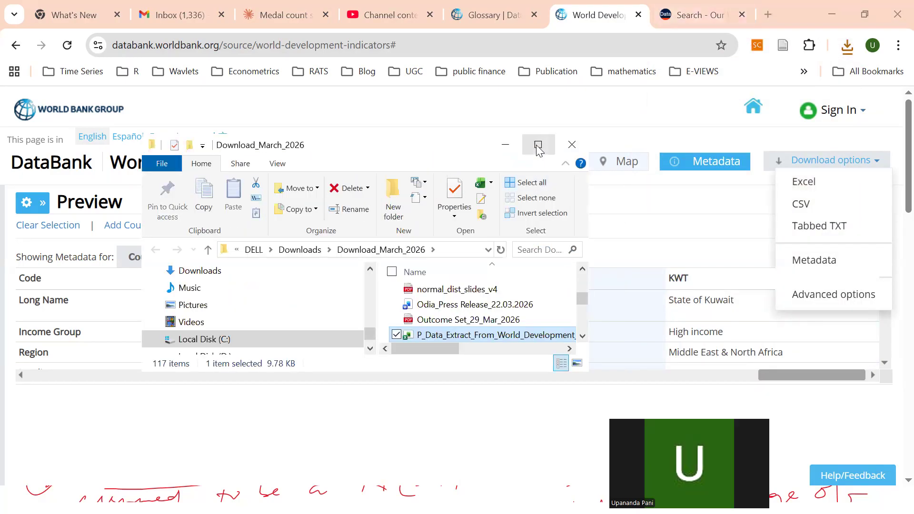
left_click(537, 145)
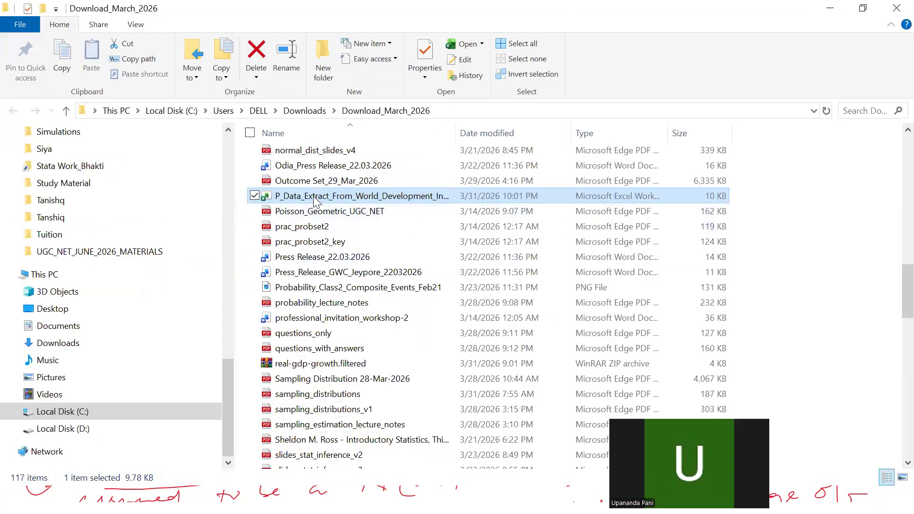
Step: Open the P_Data_Extract_From_World_Development_Indicators workbook for editing and widen columns C, D and E
double_click(307, 195)
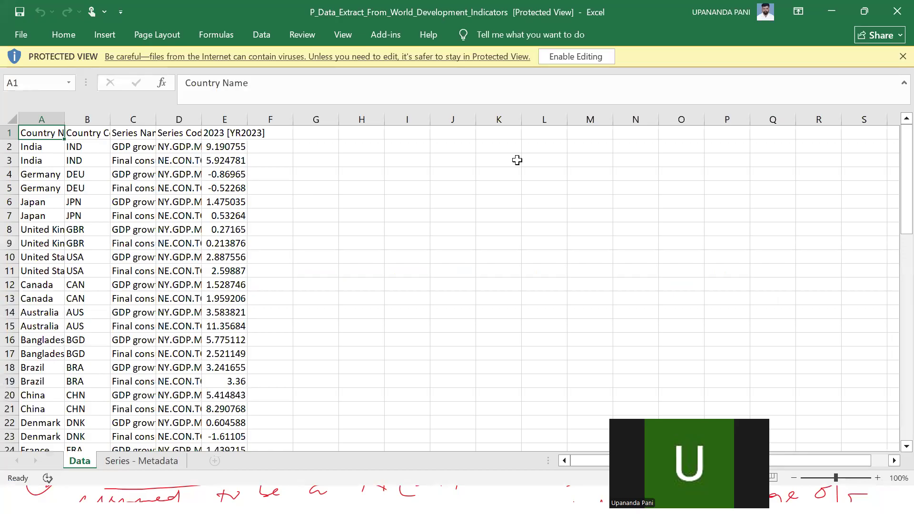
left_click(575, 58)
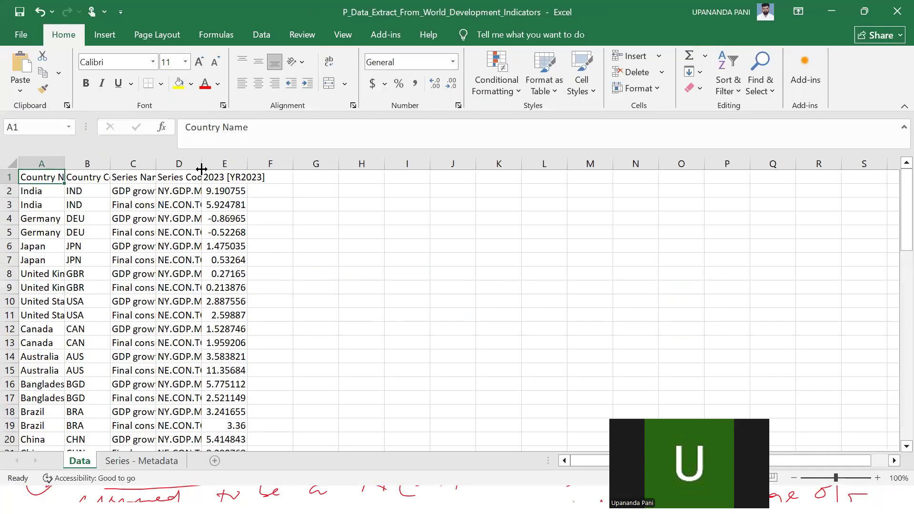
left_click_drag(218, 163, 289, 160)
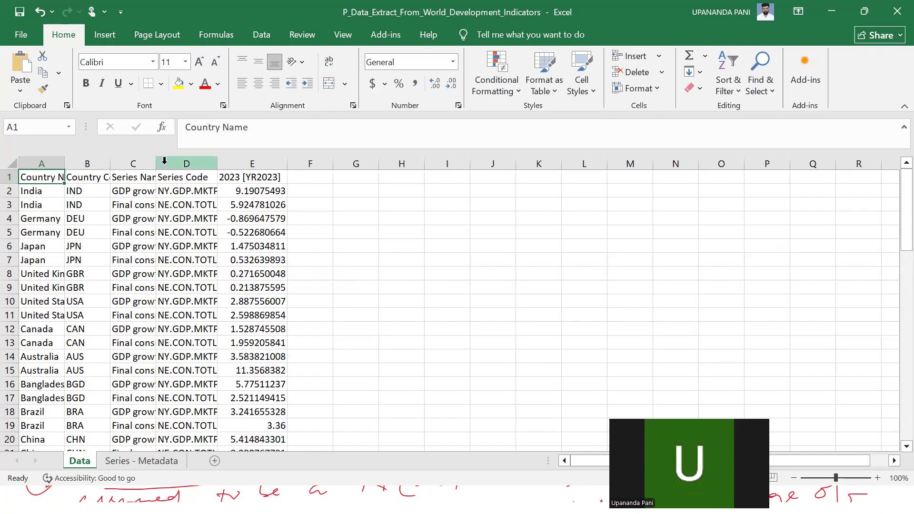
left_click_drag(157, 162, 190, 156)
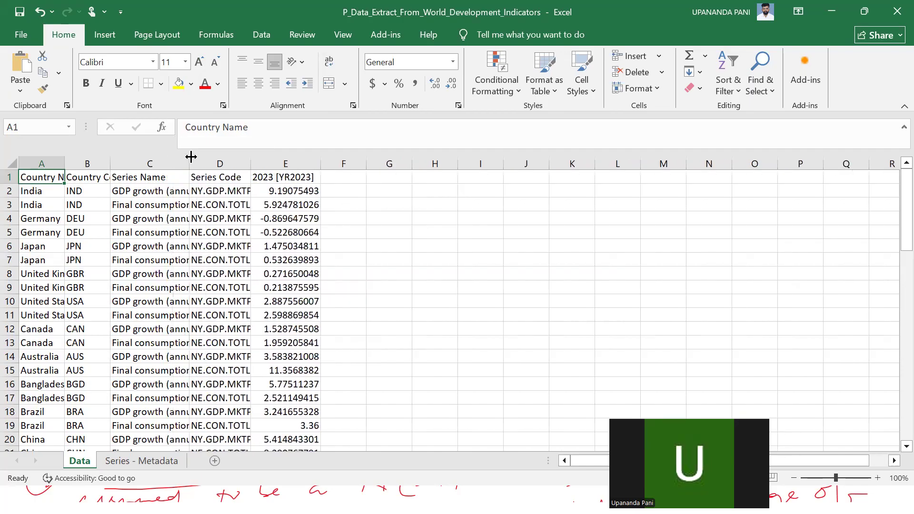
left_click(279, 220)
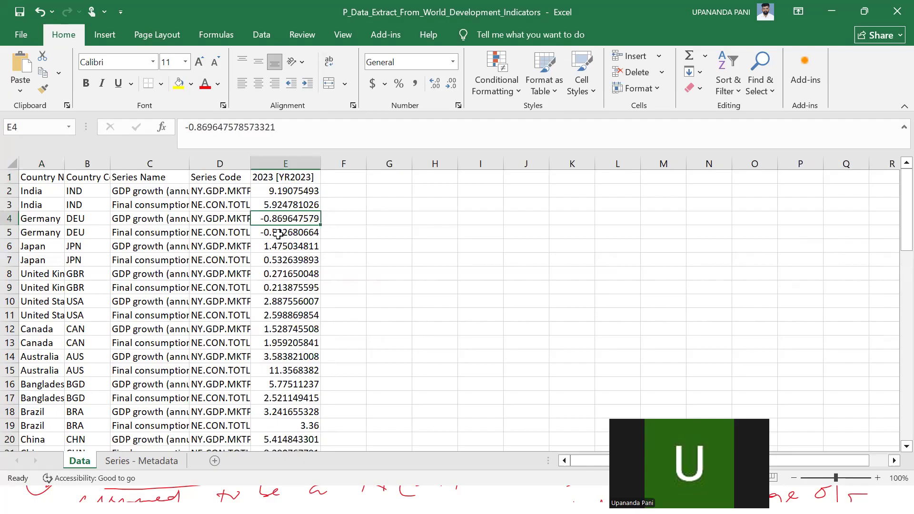
left_click(151, 191)
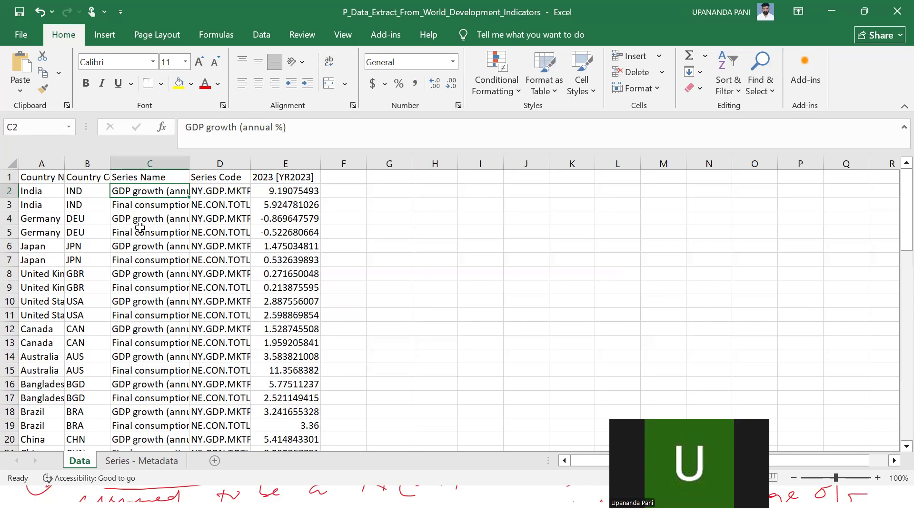
Step: Add filters to header row A1:E1 and filter Series Name to GDP growth (annual %) only
left_click_drag(40, 177, 315, 178)
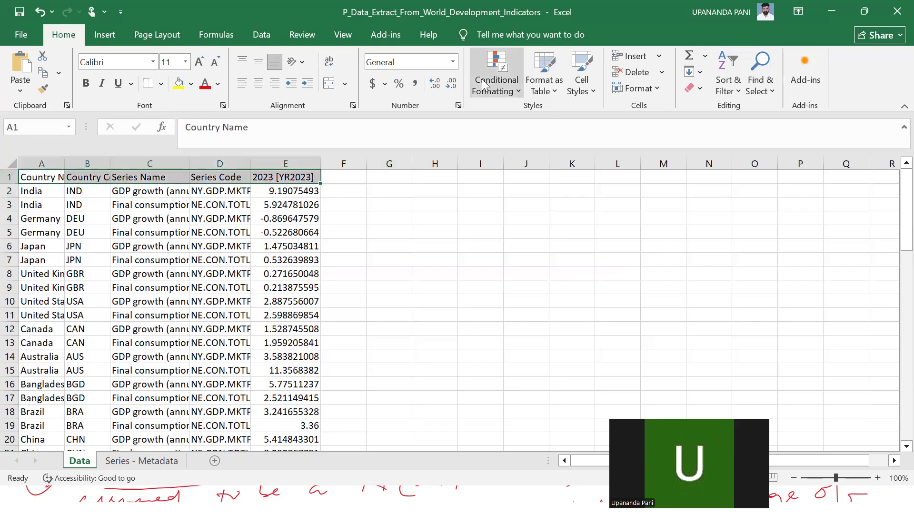
left_click(257, 35)
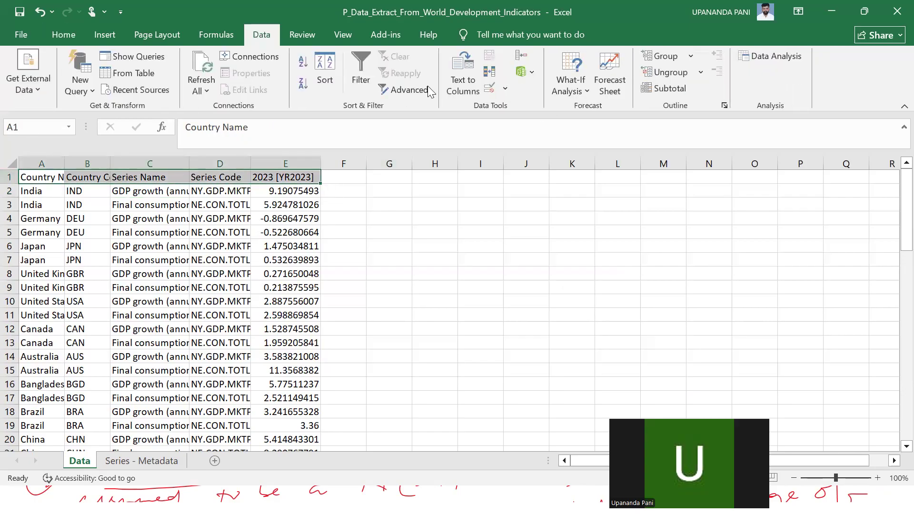
left_click(356, 80)
left_click(183, 177)
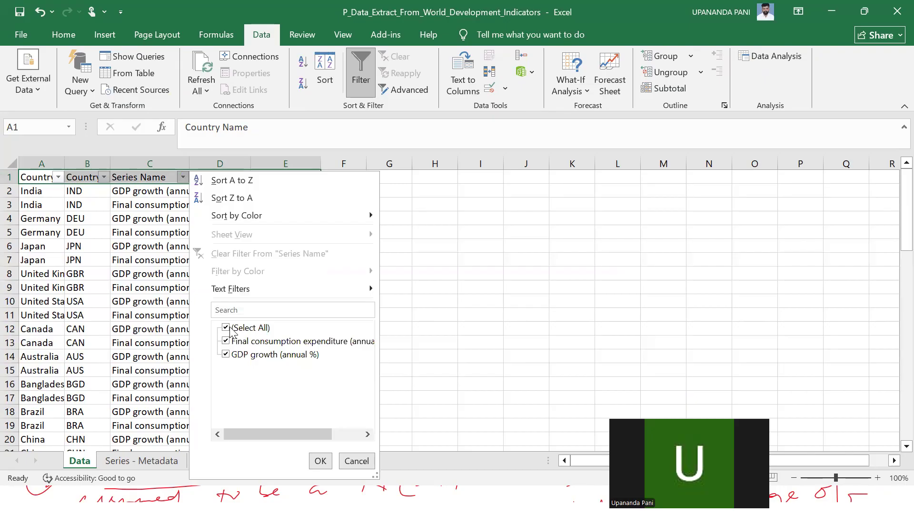
left_click(227, 328)
left_click(226, 355)
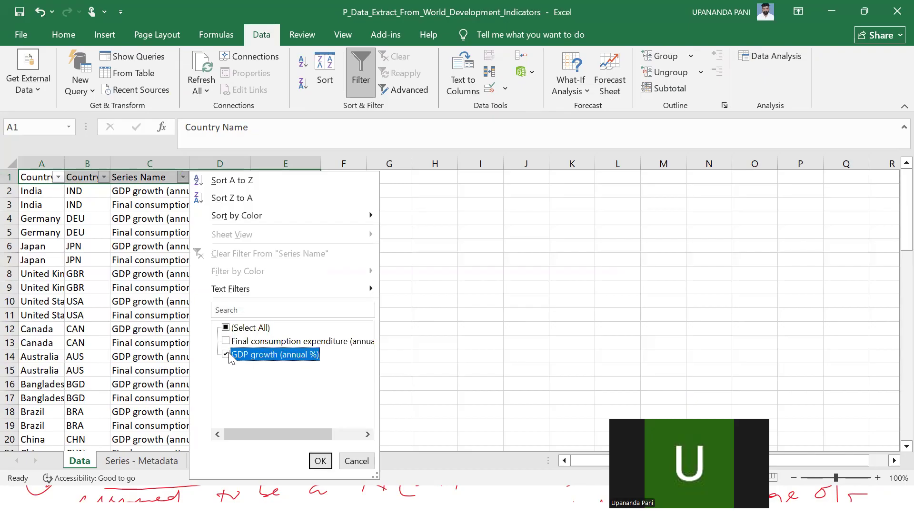
left_click(322, 462)
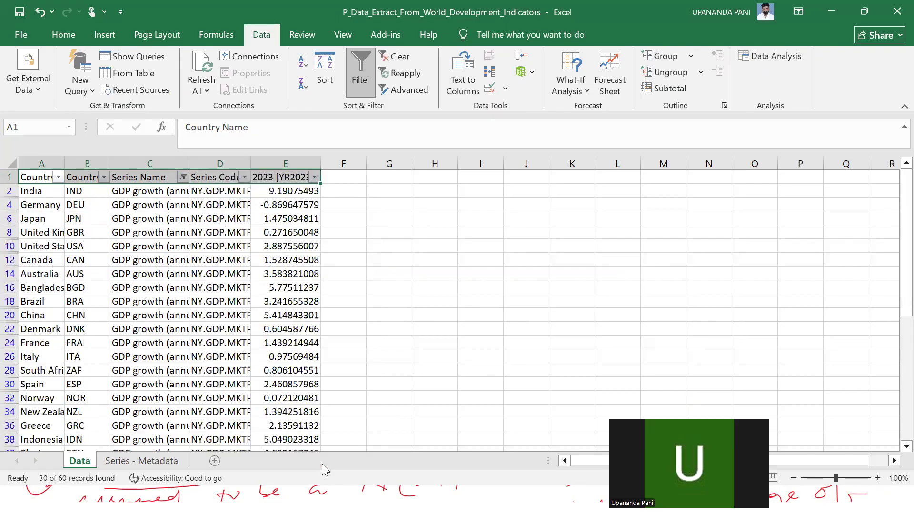
Step: Look through the filtered GDP growth rows from the first country to the last
left_click(482, 369)
scroll(476, 352, "down", 3)
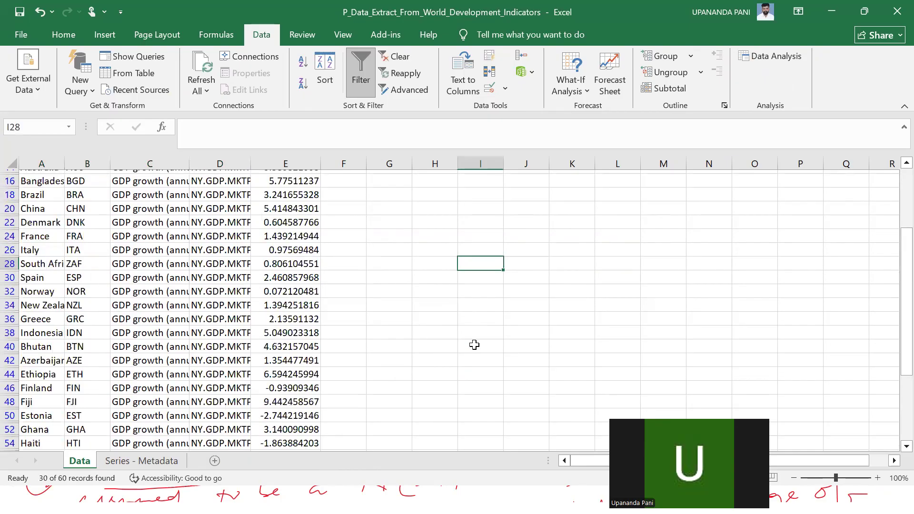
scroll(474, 345, "down", 3)
scroll(474, 345, "down", 1)
scroll(474, 345, "up", 2)
scroll(474, 344, "up", 5)
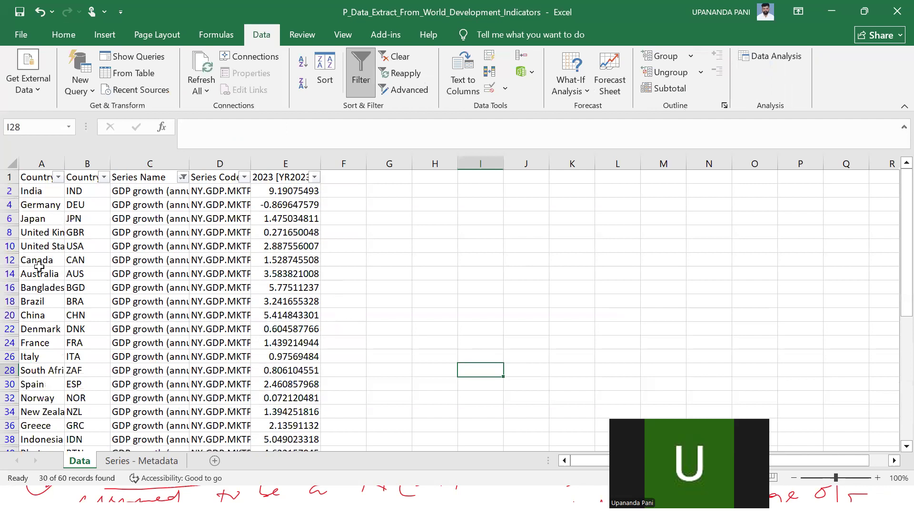
scroll(132, 315, "down", 2)
scroll(132, 316, "down", 4)
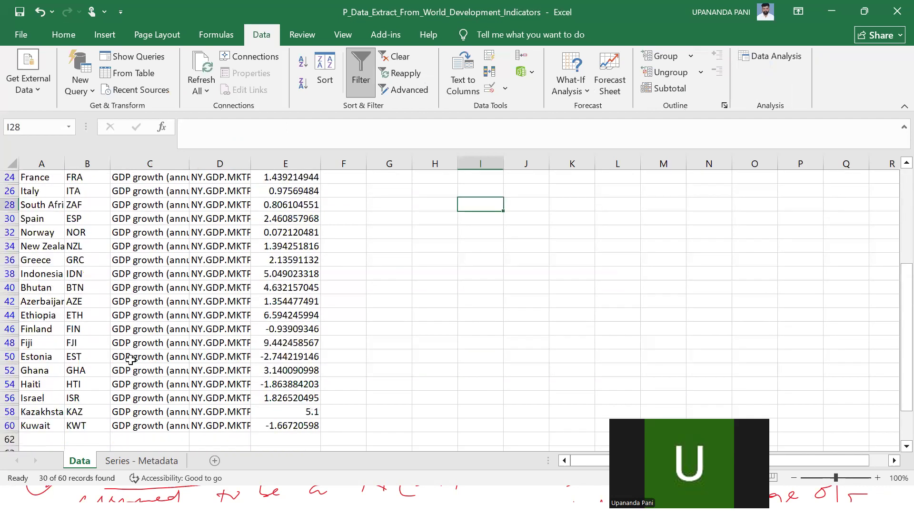
scroll(130, 360, "up", 4)
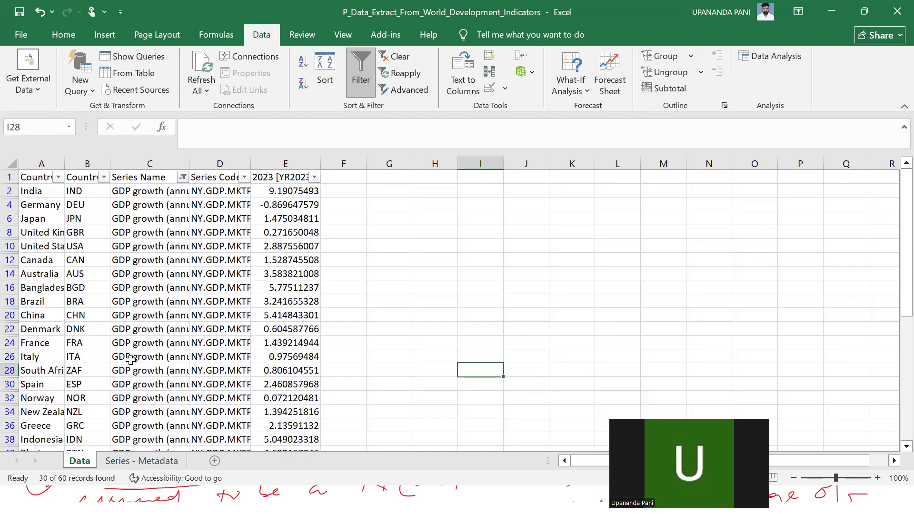
Step: Copy the filtered GDP growth rows from India to Kuwait into the Raw_Data sheet of CROSS_SECTIONAL_EXAMPLE_DATA, starting at A2
left_click(35, 190)
left_click_drag(96, 218, 299, 391)
left_click_drag(299, 380, 300, 379)
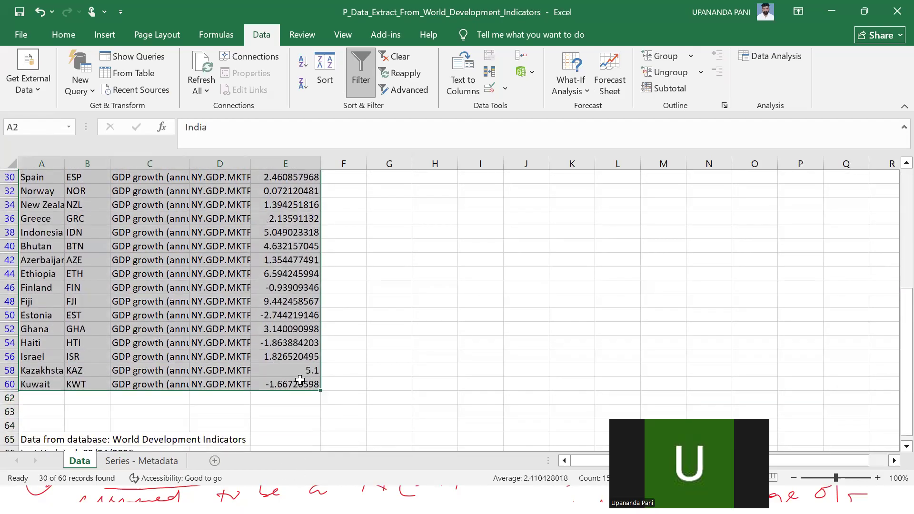
key("ctrl+c")
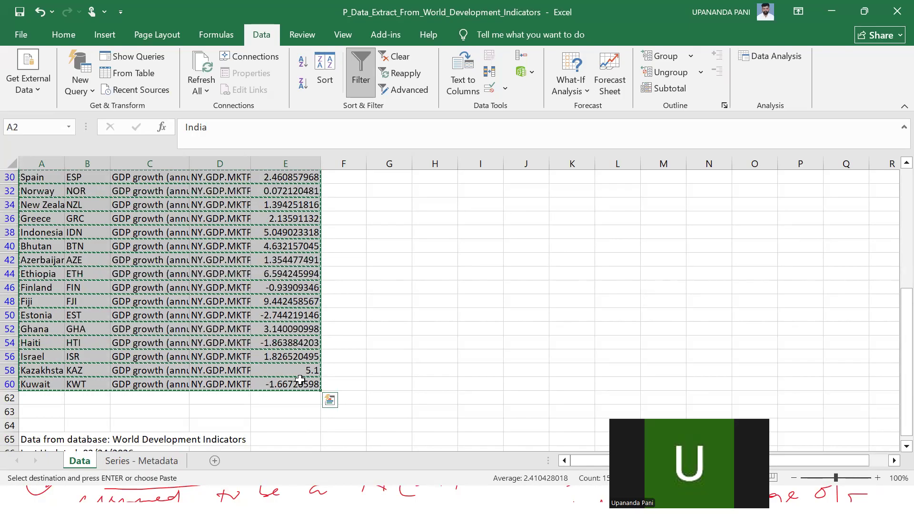
key("alt+Tab")
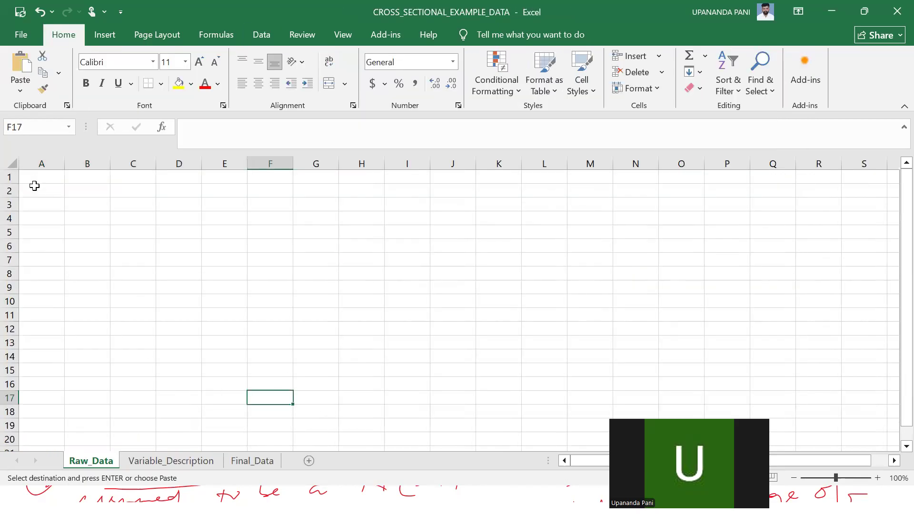
left_click(42, 191)
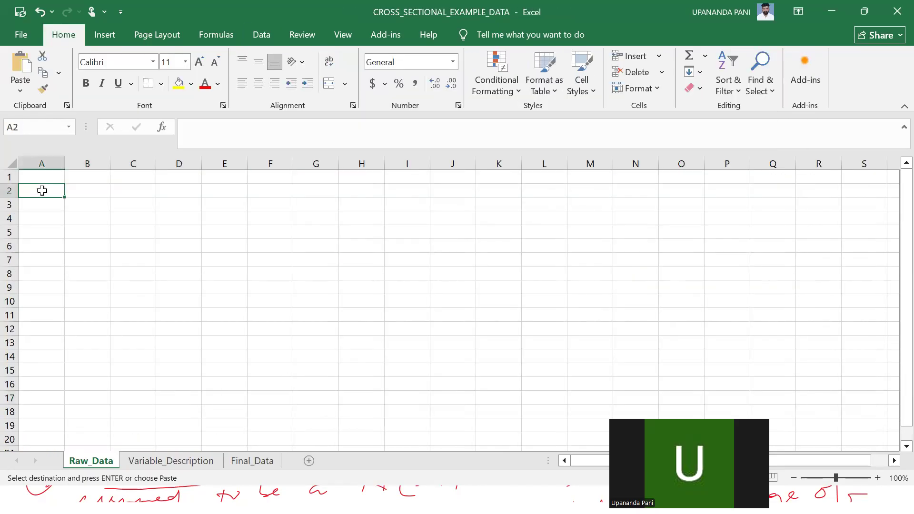
key("ctrl+v")
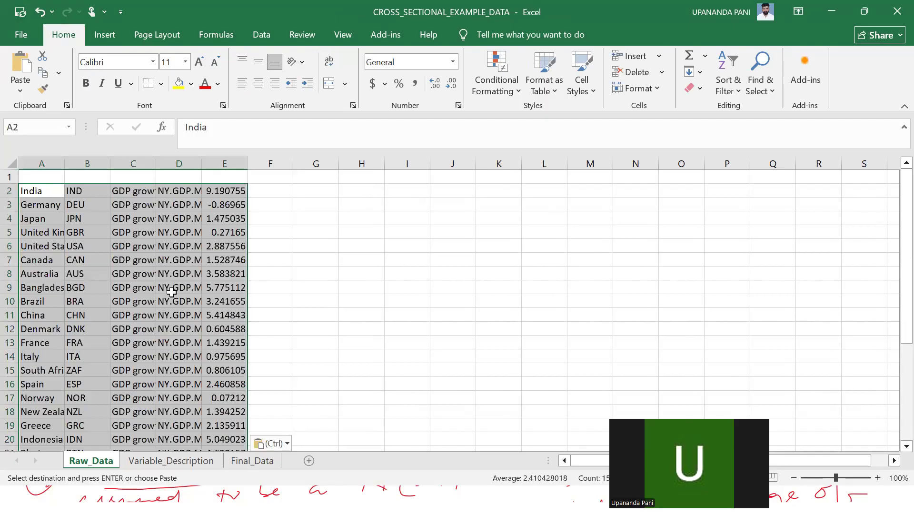
Step: Delete column D, which holds the series codes, from the Raw_Data sheet
scroll(157, 319, "down", 4)
scroll(147, 195, "up", 4)
left_click(185, 164)
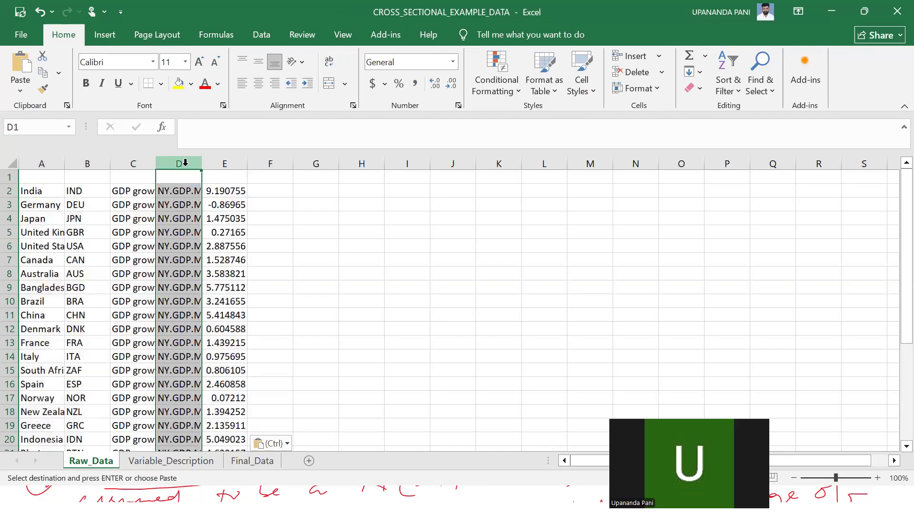
right_click(186, 165)
left_click(222, 307)
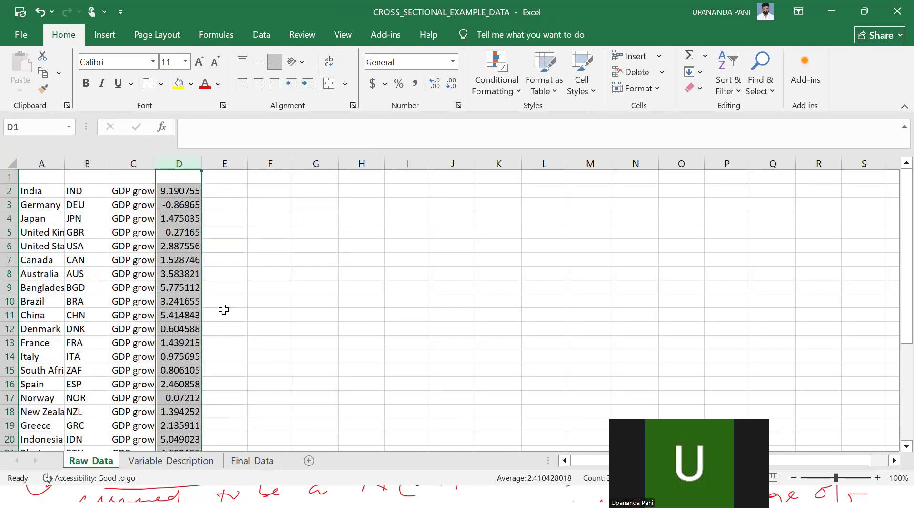
left_click(248, 303)
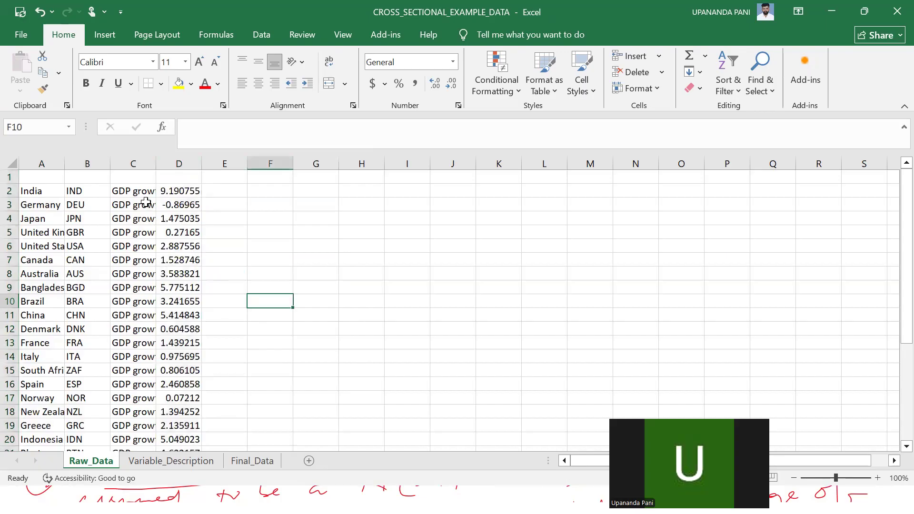
Step: Enter GDP as the header of the growth values in cell D1 of Raw_Data
left_click(165, 180)
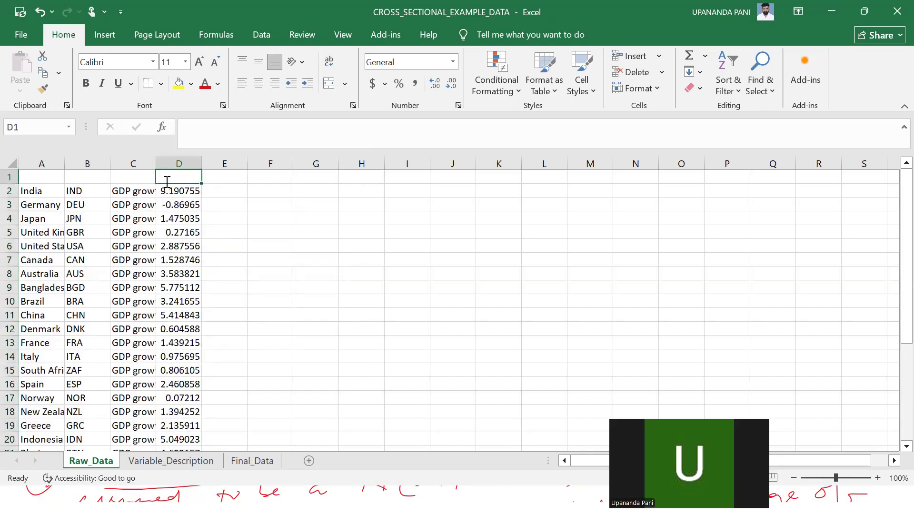
type("GDP")
key("Return")
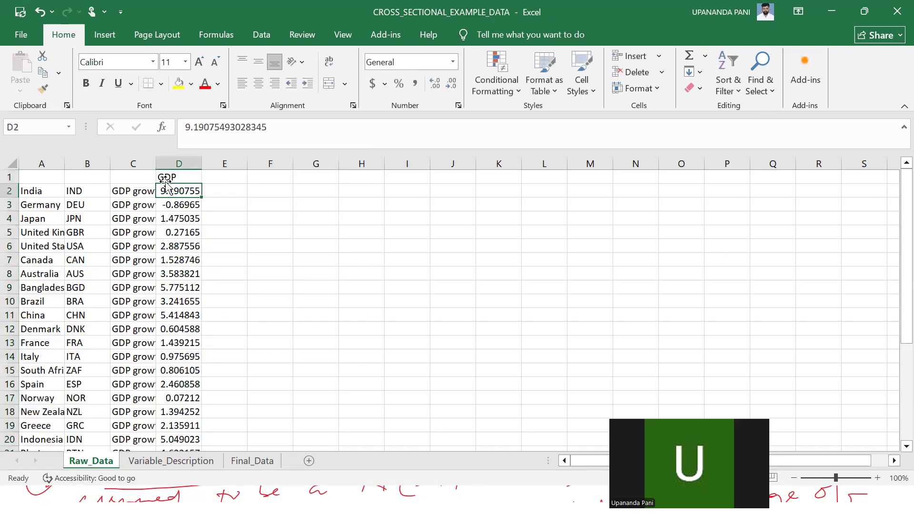
left_click(148, 189)
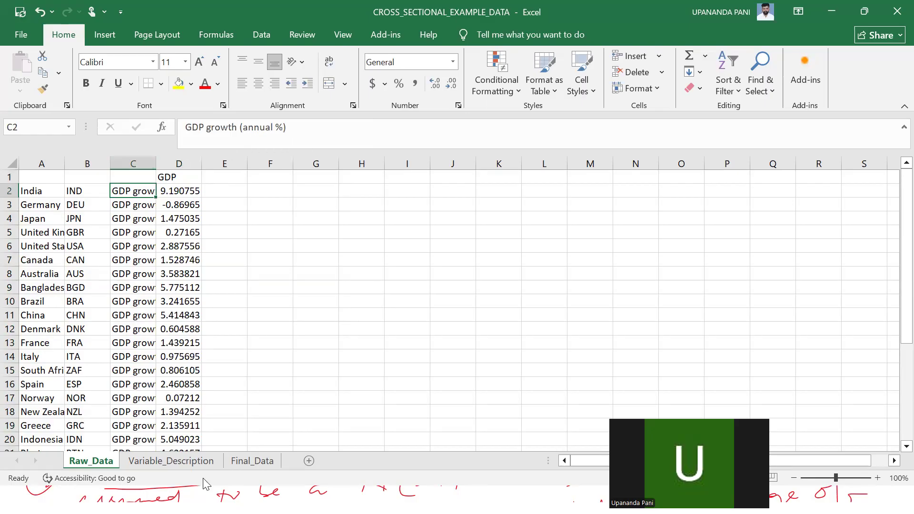
Step: Add a Short Name header in D1 of the Variable_Description sheet and widen column D to fit it
left_click(182, 465)
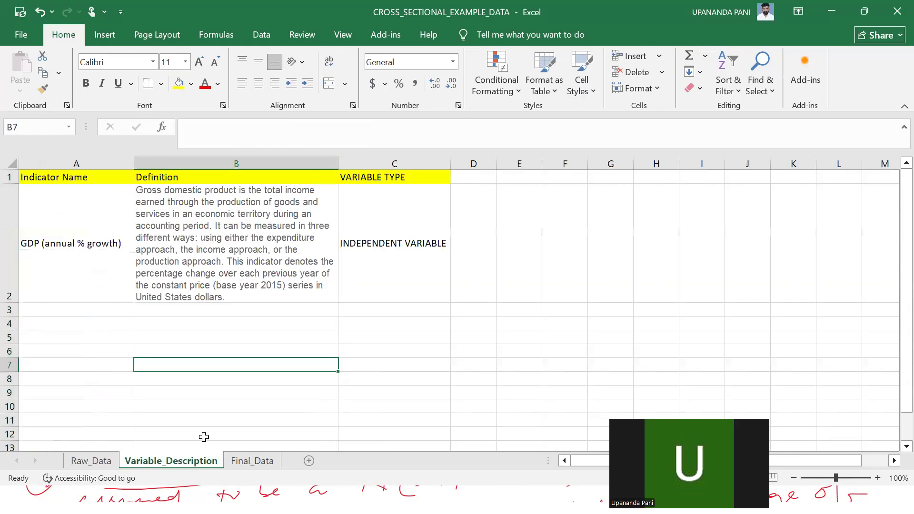
left_click(474, 177)
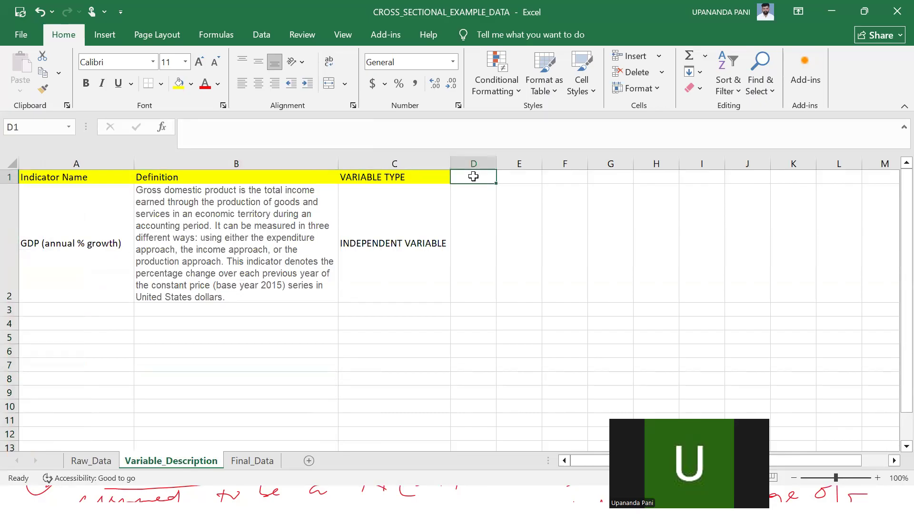
type("Short Name")
key("Return")
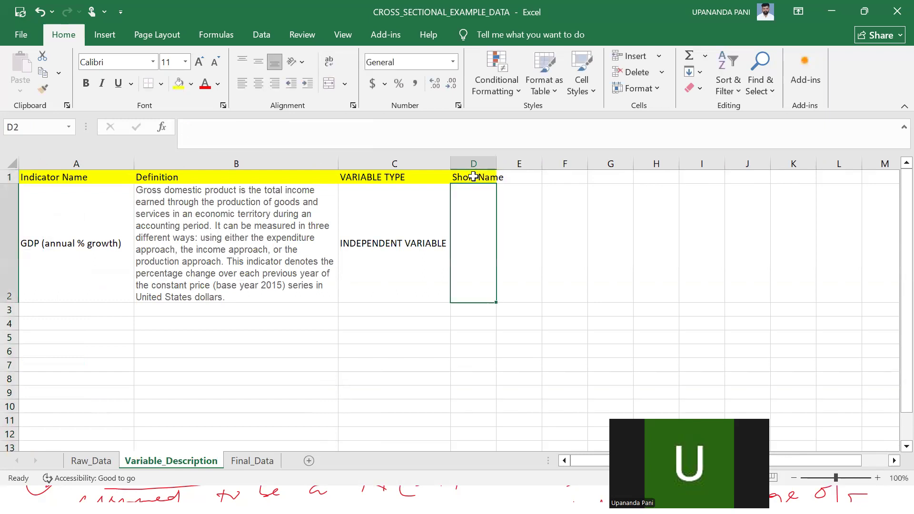
left_click_drag(496, 164, 509, 164)
Step: Enter gdp as the short name of the GDP indicator in D2 and align it vertically to the middle
type("gdp")
key("Return")
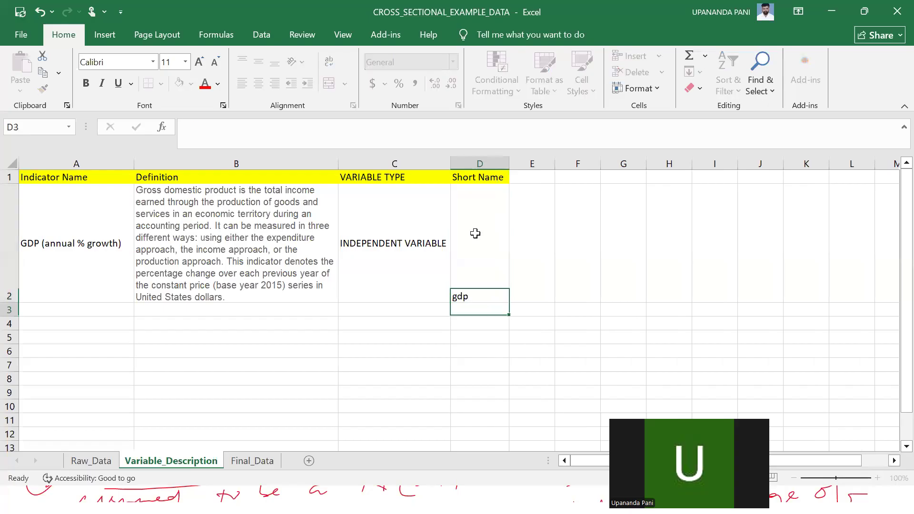
left_click(475, 234)
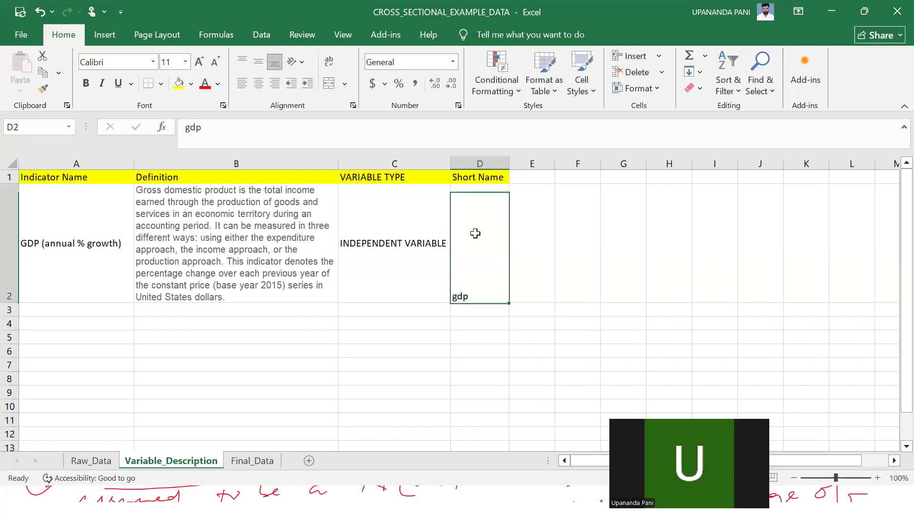
left_click(257, 62)
left_click(605, 301)
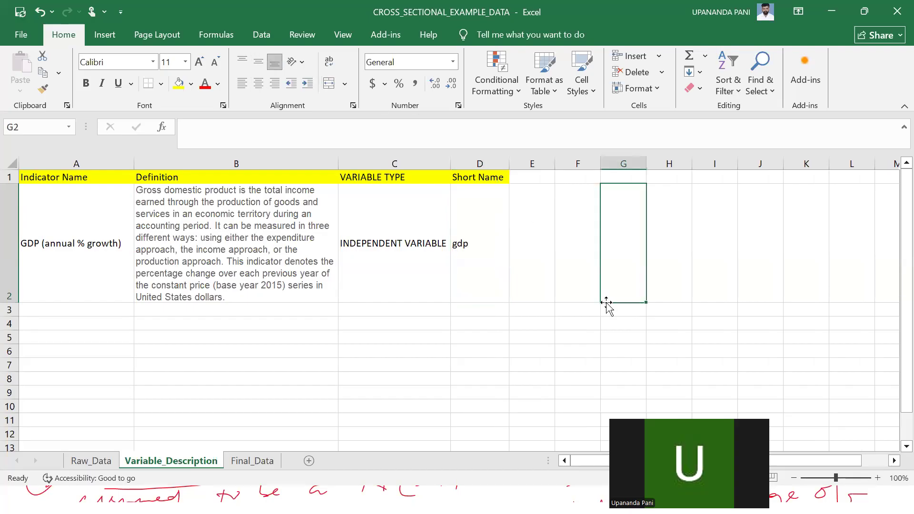
Step: Change the header in cell D1 of the Raw_Data sheet to gdp
key("alt+Tab")
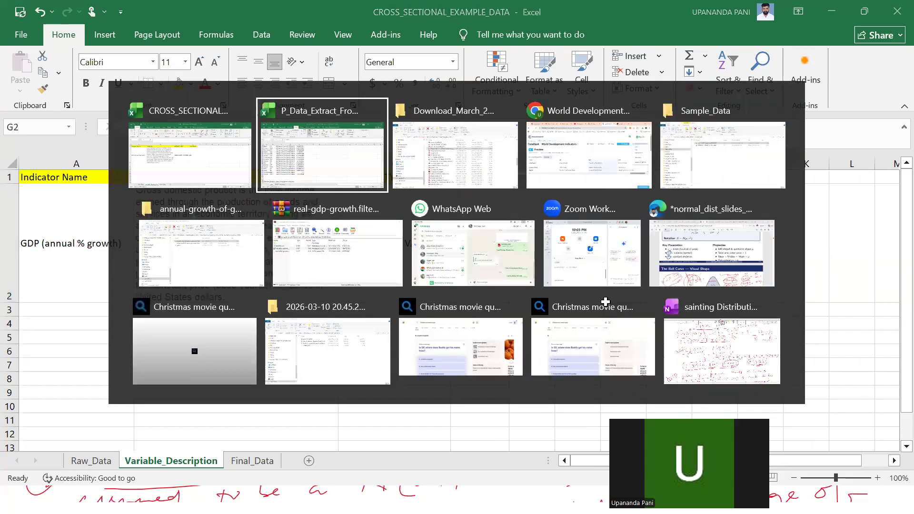
scroll(591, 304, "up", 3)
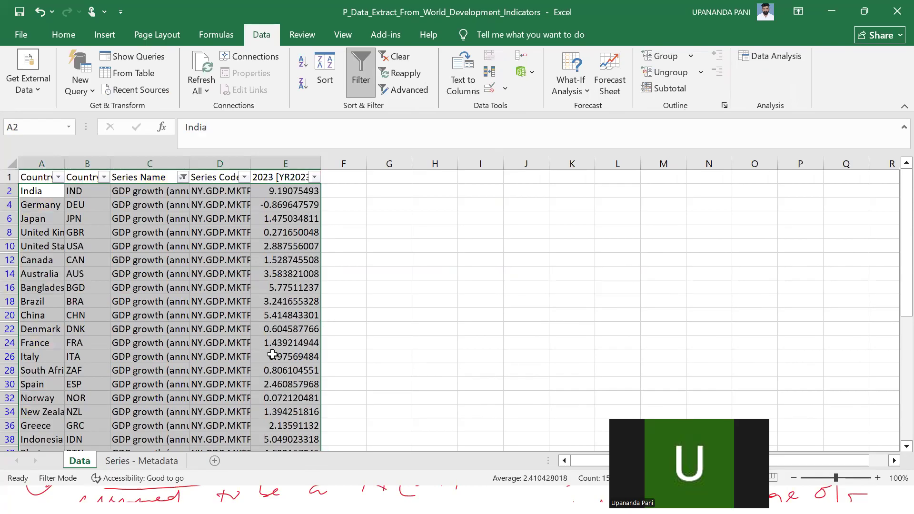
key("alt+Tab")
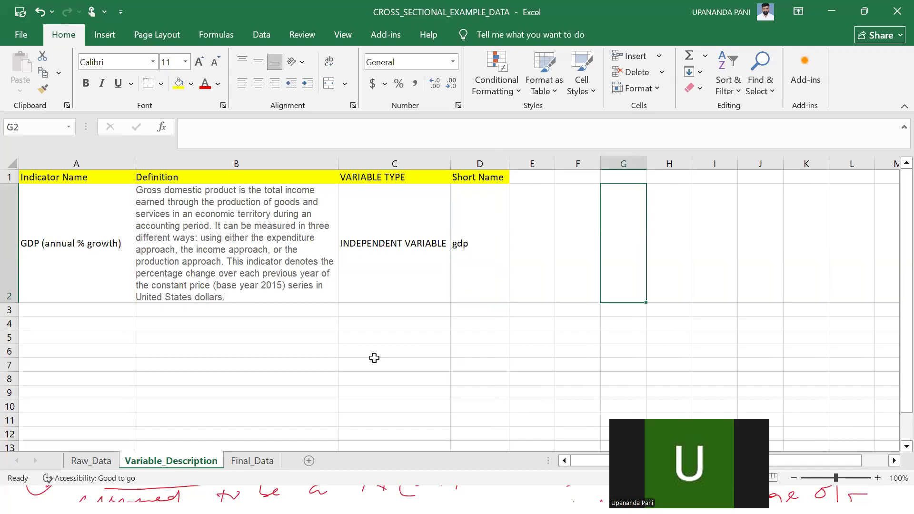
left_click(79, 461)
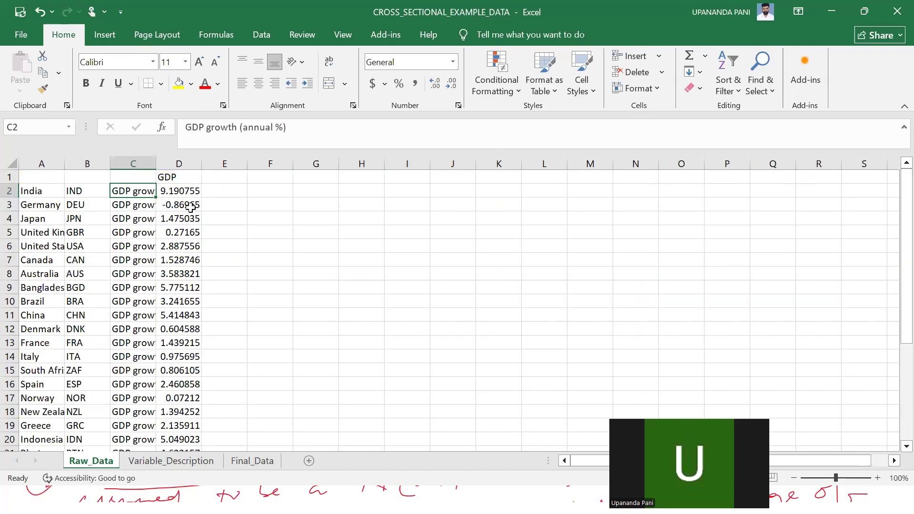
left_click(177, 176)
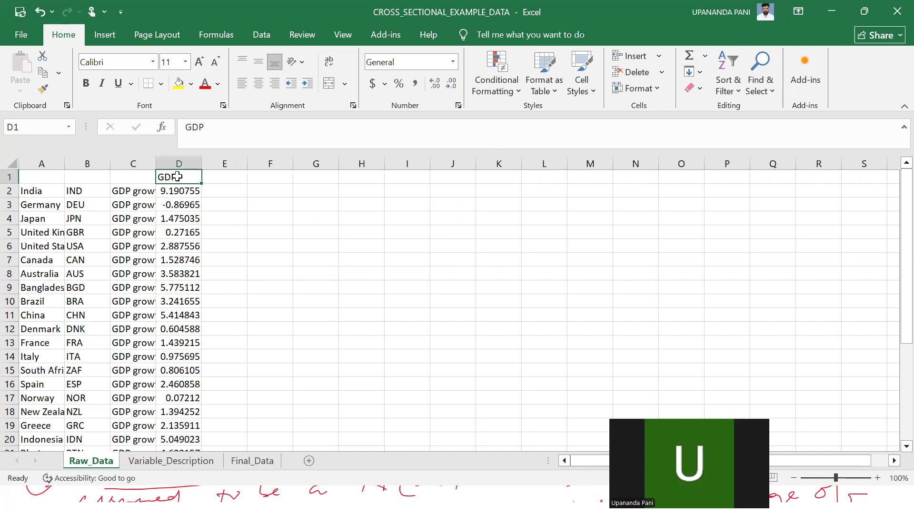
type("gdp")
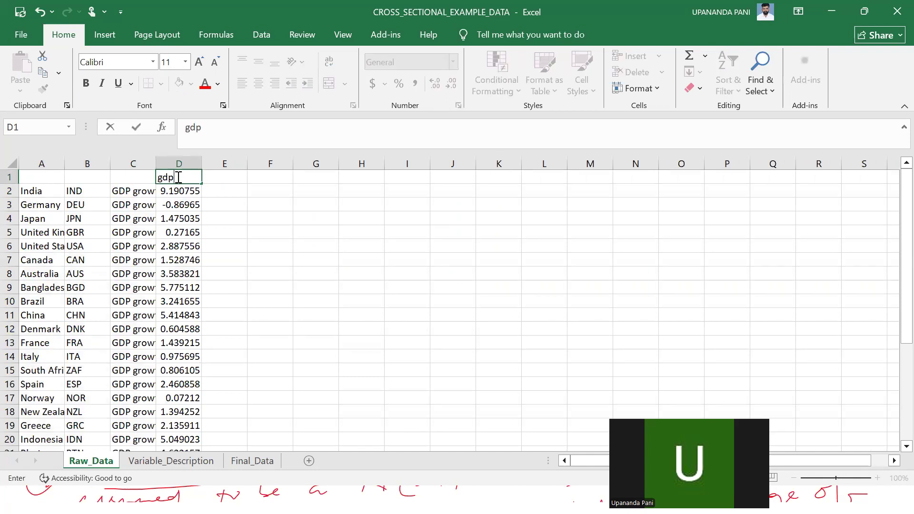
key("Return")
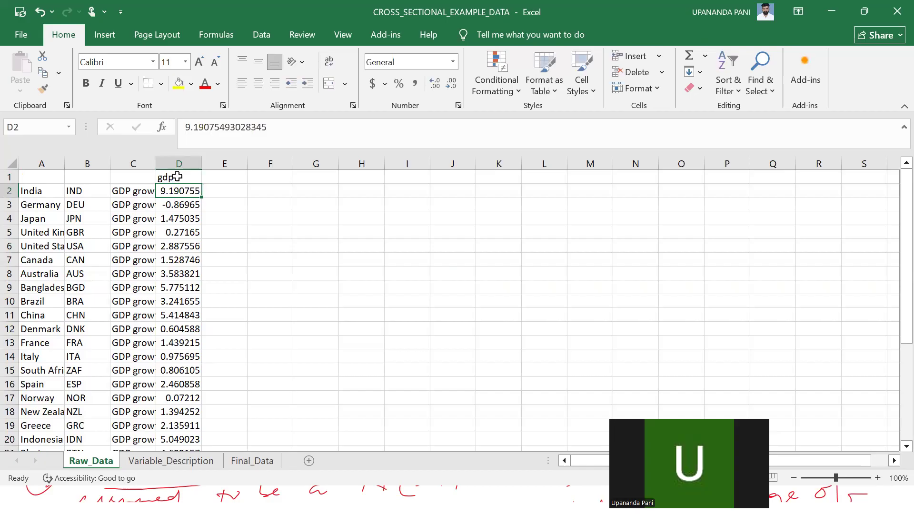
Step: In the P_Data_Extract_From_World_Development_Indicators workbook, filter Series Name to final consumption expenditure (annual % growth) only
left_click(214, 174)
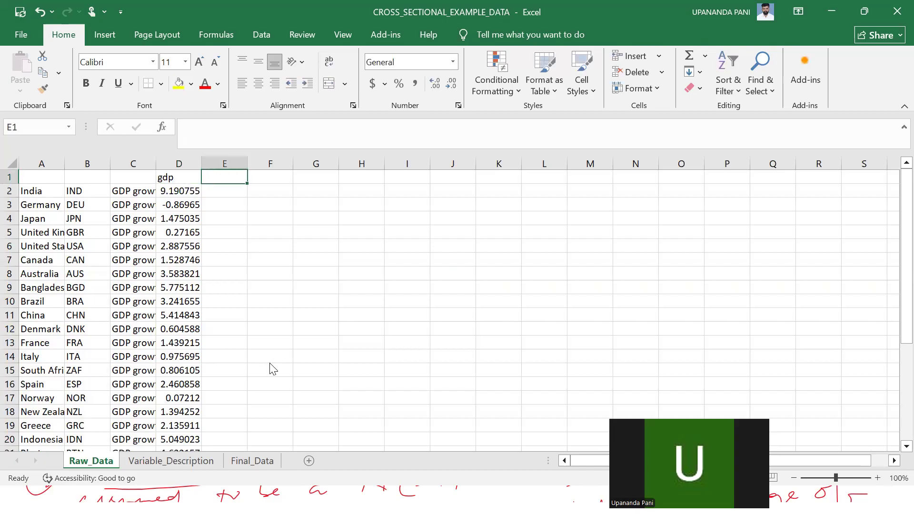
key("alt+Tab")
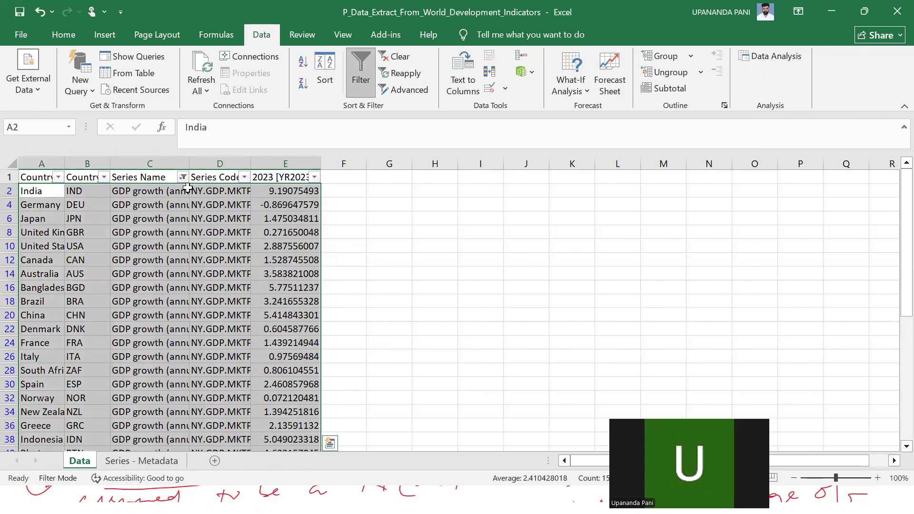
left_click(184, 178)
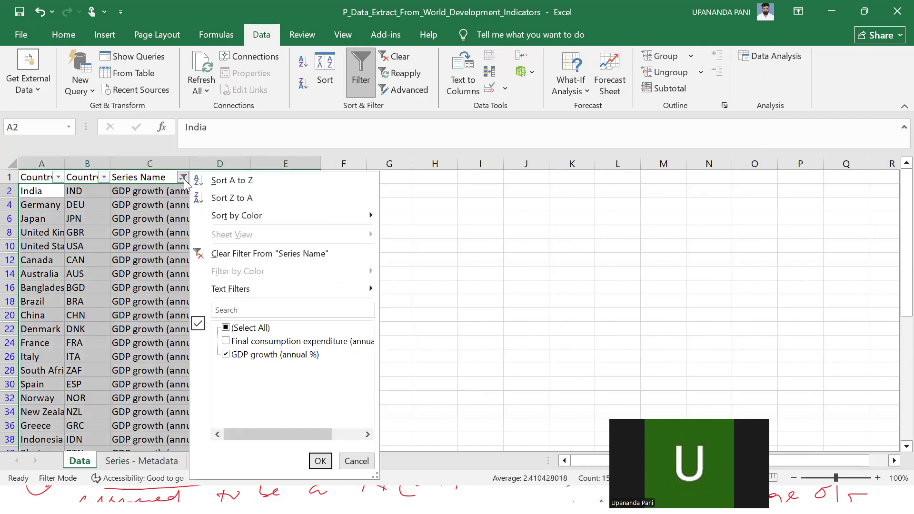
left_click(225, 354)
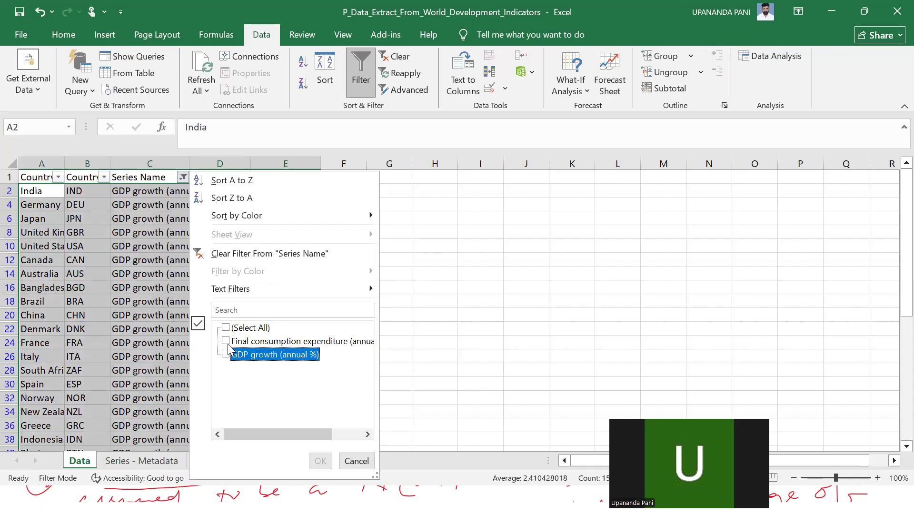
left_click(225, 341)
left_click(320, 462)
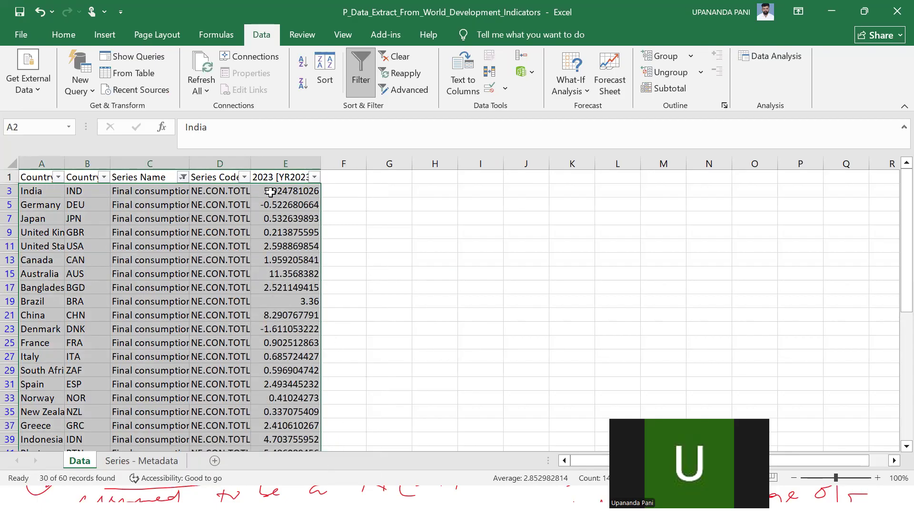
Step: Copy the filtered 2023 consumption expenditure values in column E from India to Kuwait
left_click_drag(270, 191, 292, 424)
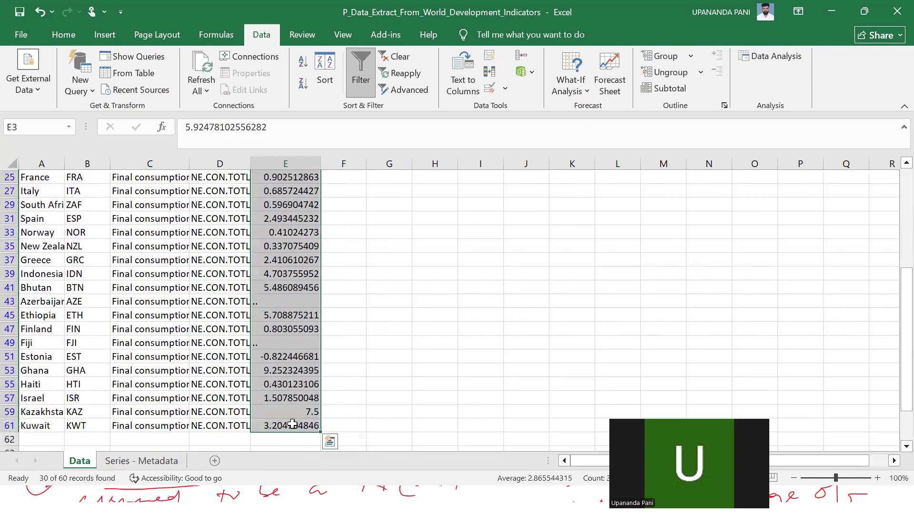
key("ctrl+c")
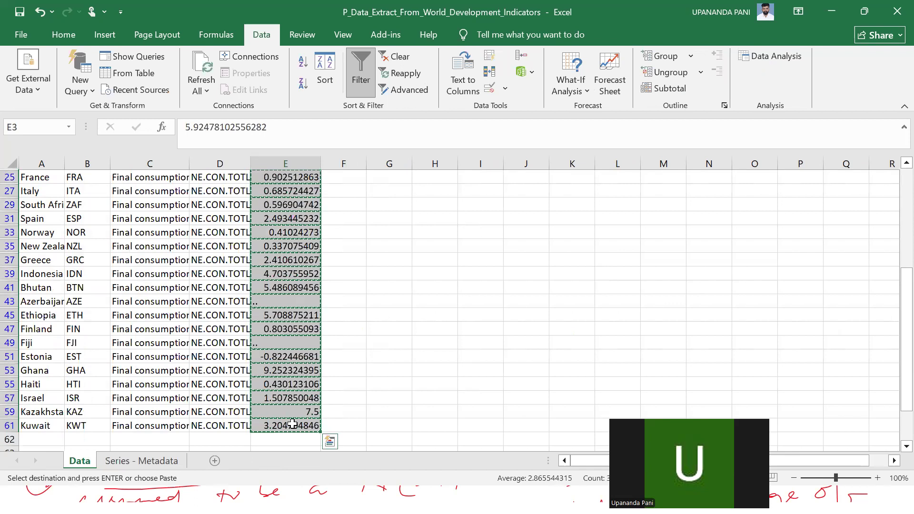
key("alt+Tab")
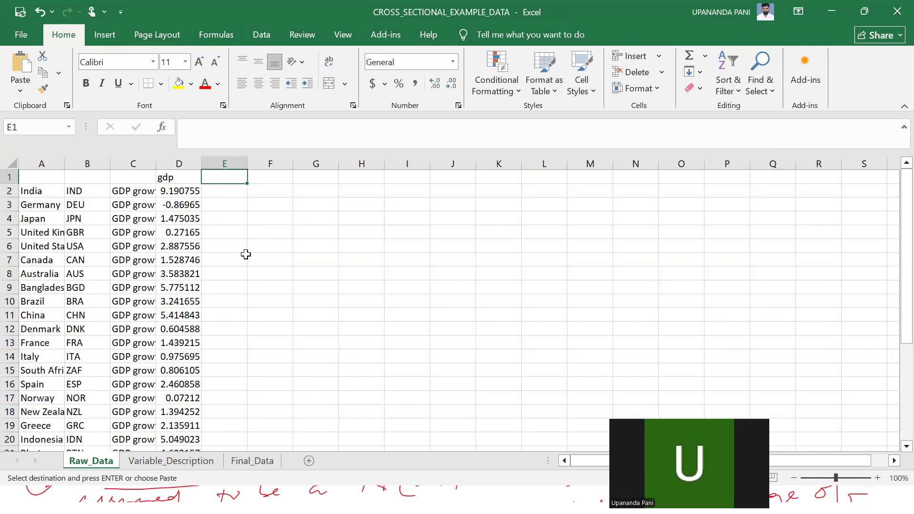
key("alt+Tab")
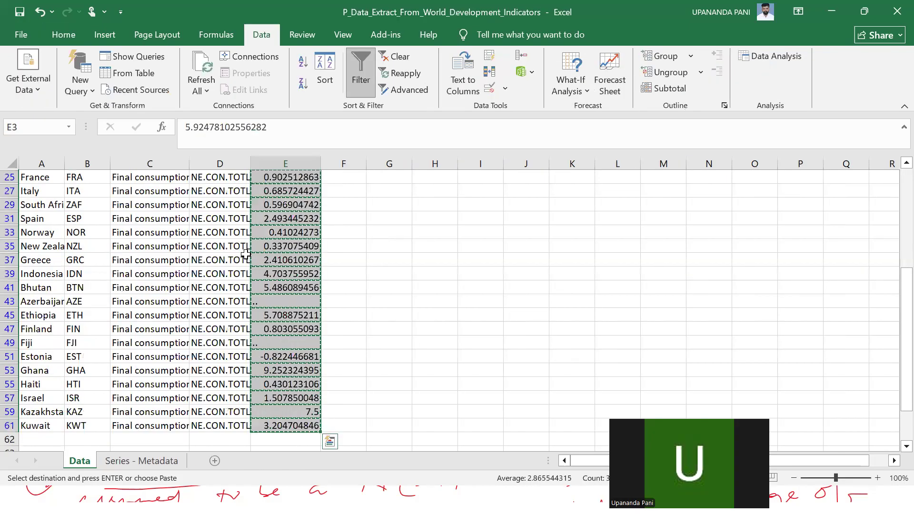
Step: Check the full series name in the extract and enter the header fce in E1 of Raw_Data
left_click(143, 177)
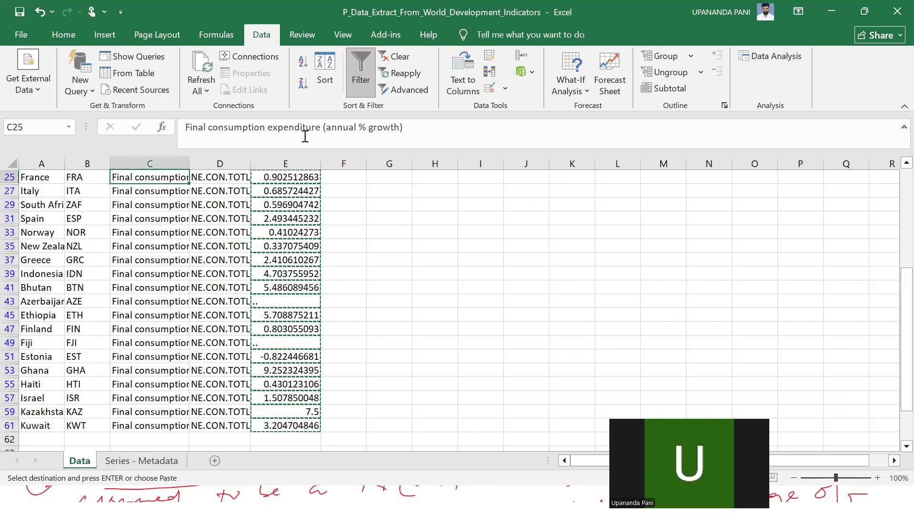
key("alt+Tab")
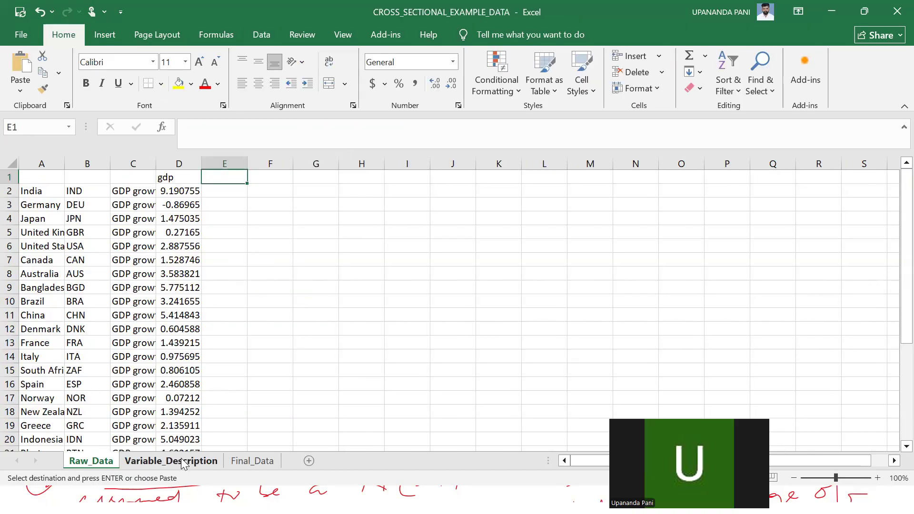
type("f")
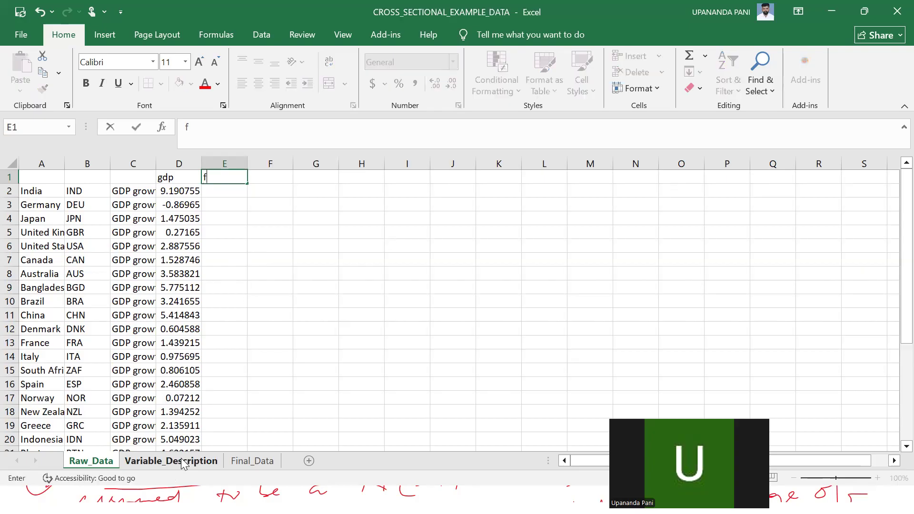
type("ce")
key("Return")
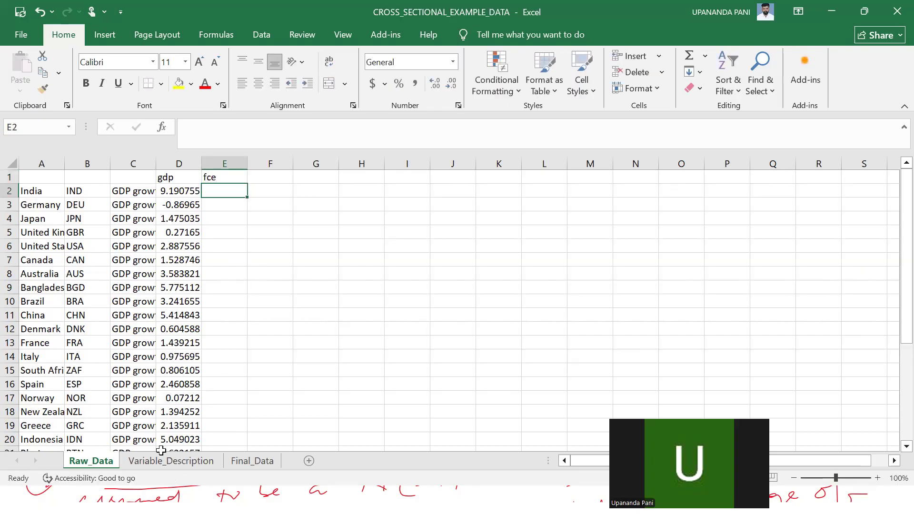
Step: Show the Variable_Description sheet, save CROSS_SECTIONAL_EXAMPLE_DATA and return to the World Development Indicators extract workbook
left_click(184, 461)
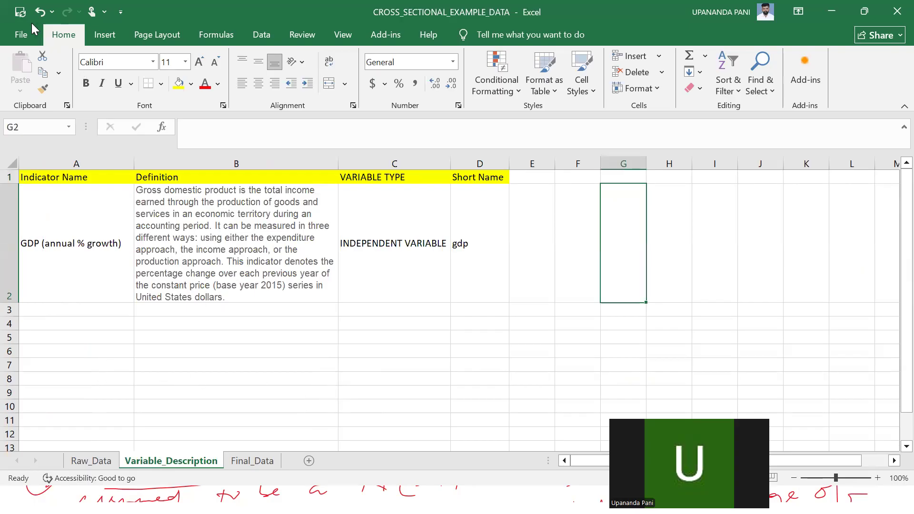
left_click(15, 9)
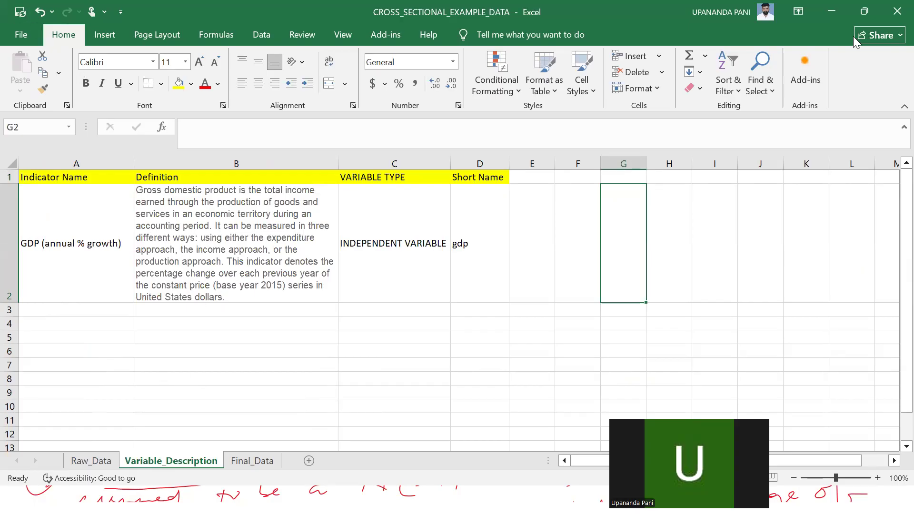
left_click(835, 10)
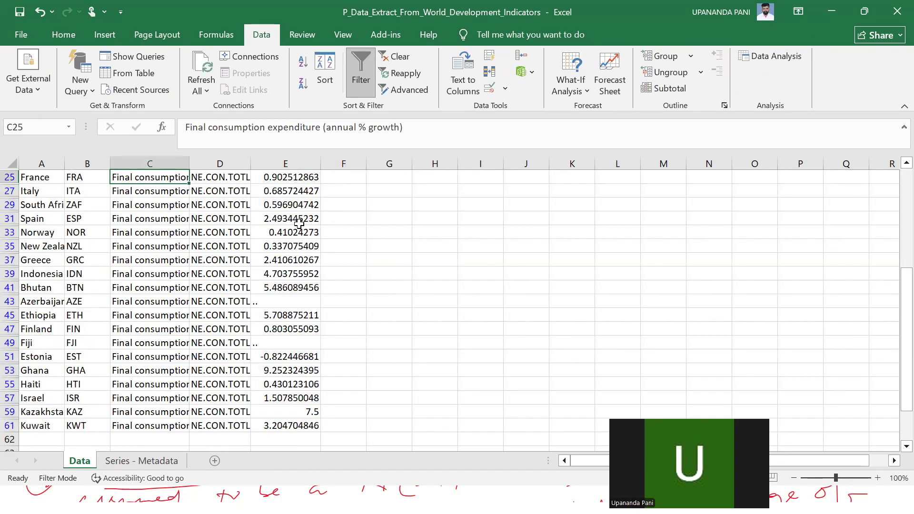
Step: Copy the filtered final consumption expenditure values from India to Kuwait into Raw_Data of CROSS_SECTIONAL_EXAMPLE_DATA, starting at E2
scroll(299, 223, "up", 2)
scroll(299, 224, "up", 2)
left_click_drag(291, 191, 286, 426)
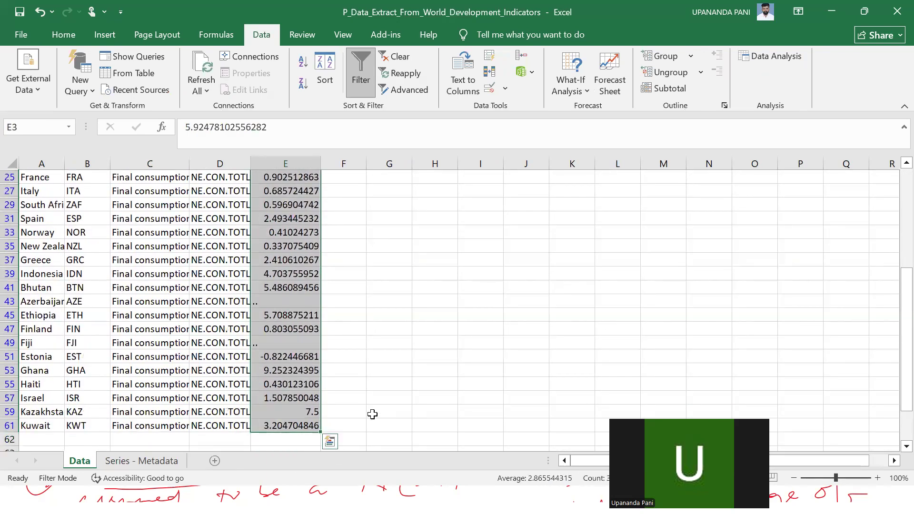
key("ctrl+c")
left_click(133, 462)
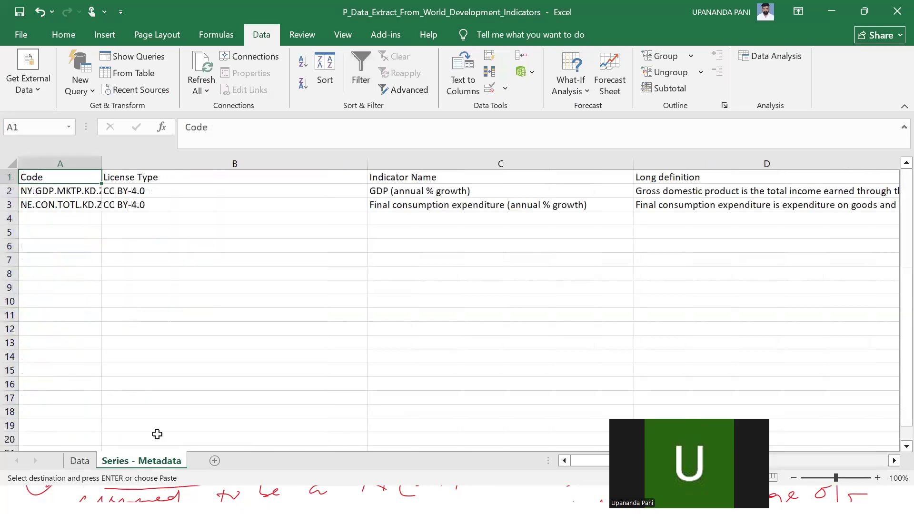
left_click(698, 191)
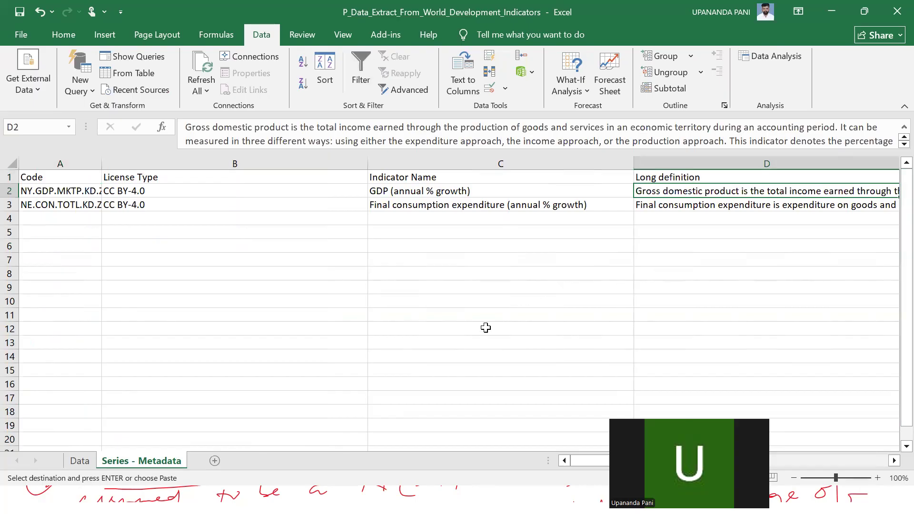
key("alt+Tab")
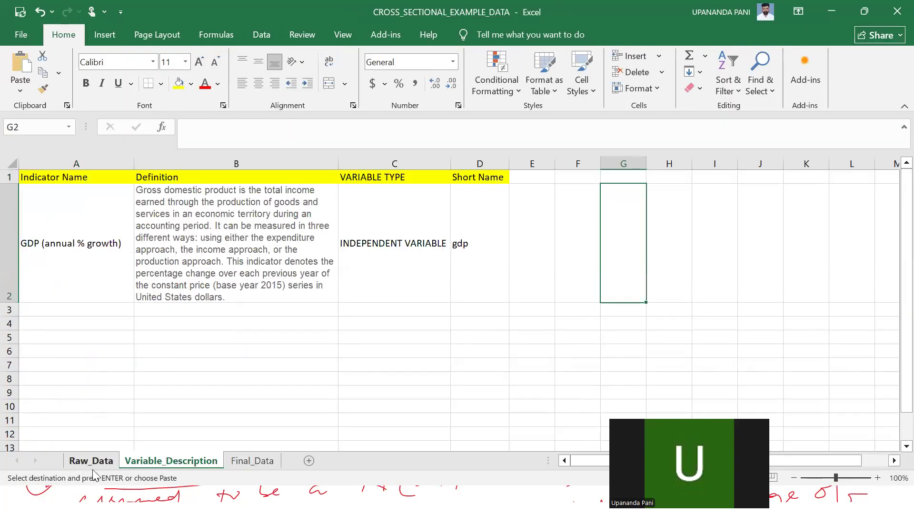
left_click(92, 461)
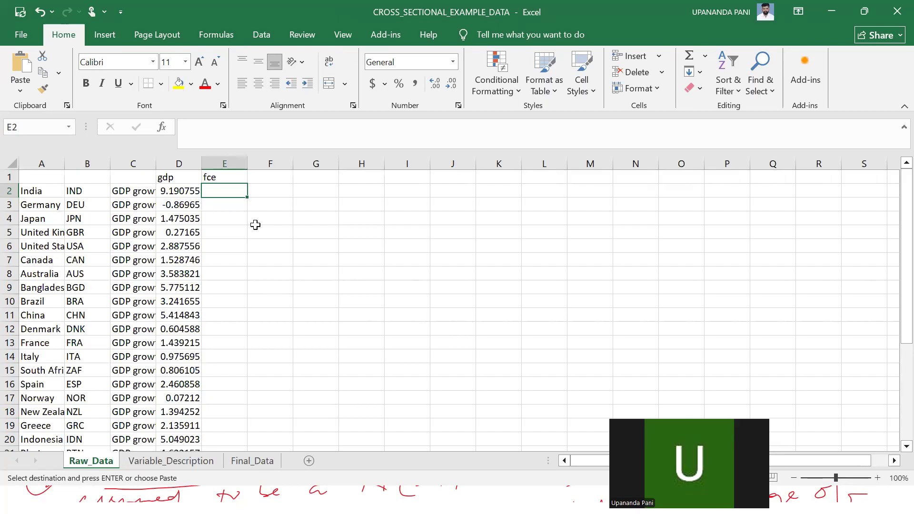
key("ctrl+v")
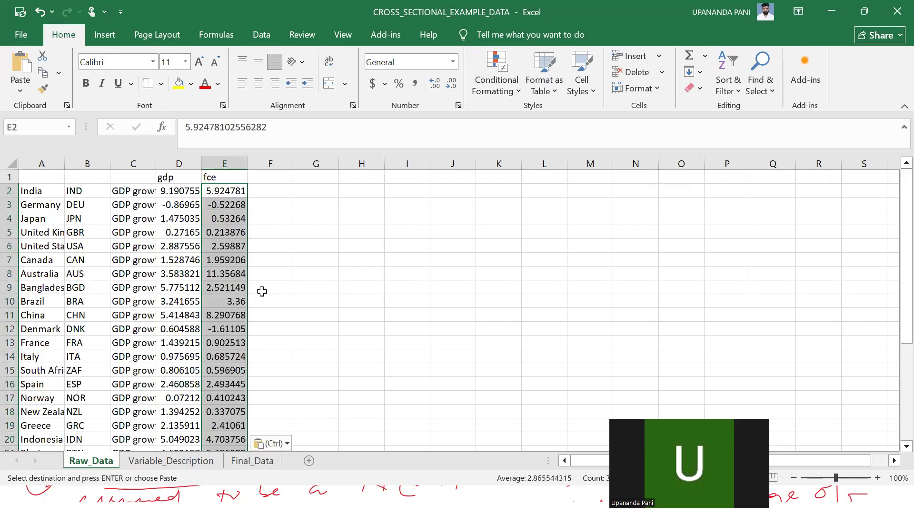
Step: Examine the pasted fce column for missing values and compare it with the filtered Data sheet of the World Development Indicators extract
scroll(262, 290, "down", 6)
scroll(269, 389, "up", 3)
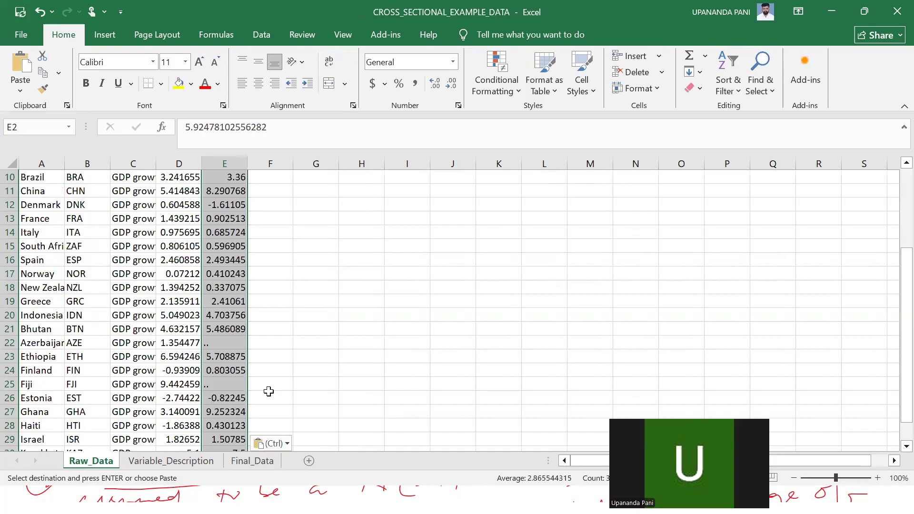
left_click(215, 345)
scroll(318, 365, "up", 3)
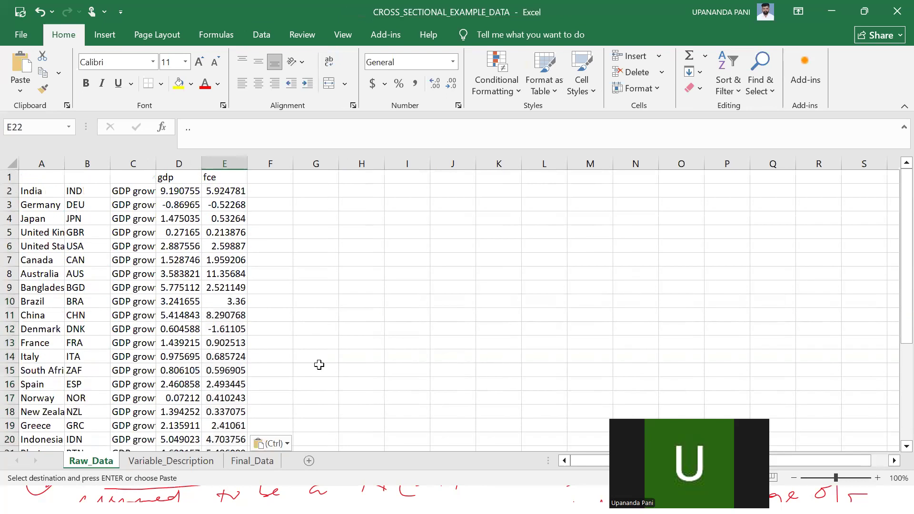
scroll(319, 368, "down", 2)
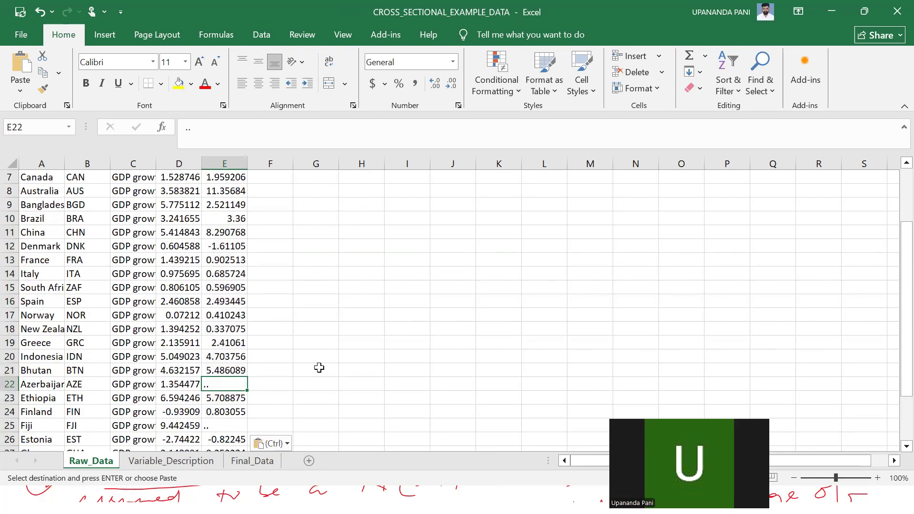
key("alt+Tab")
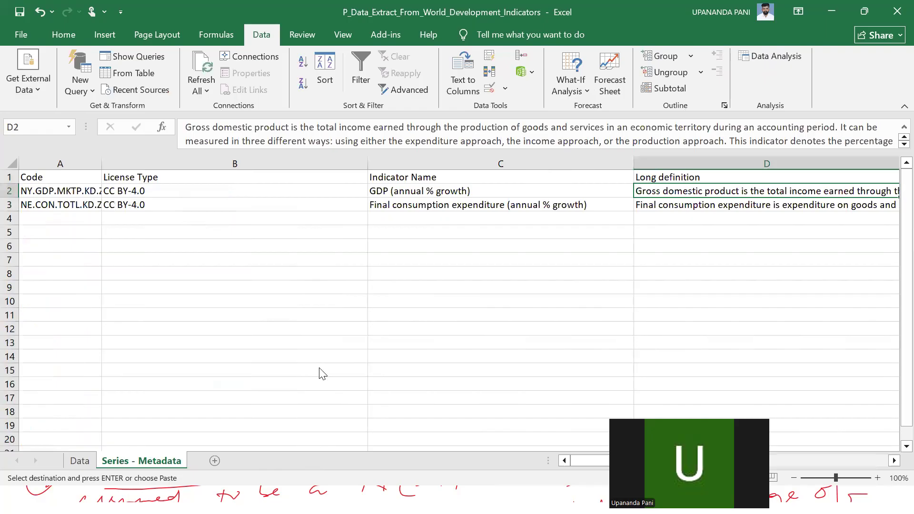
key("alt+Tab")
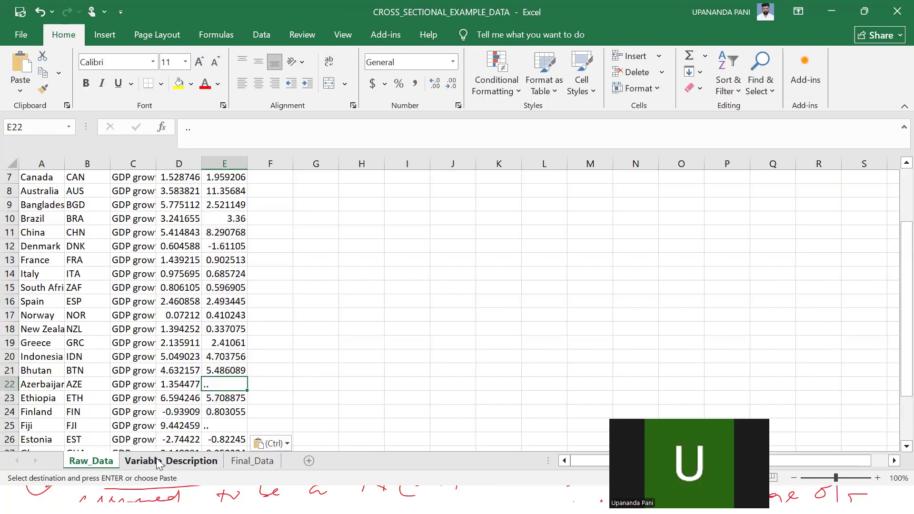
left_click(158, 461)
left_click(253, 461)
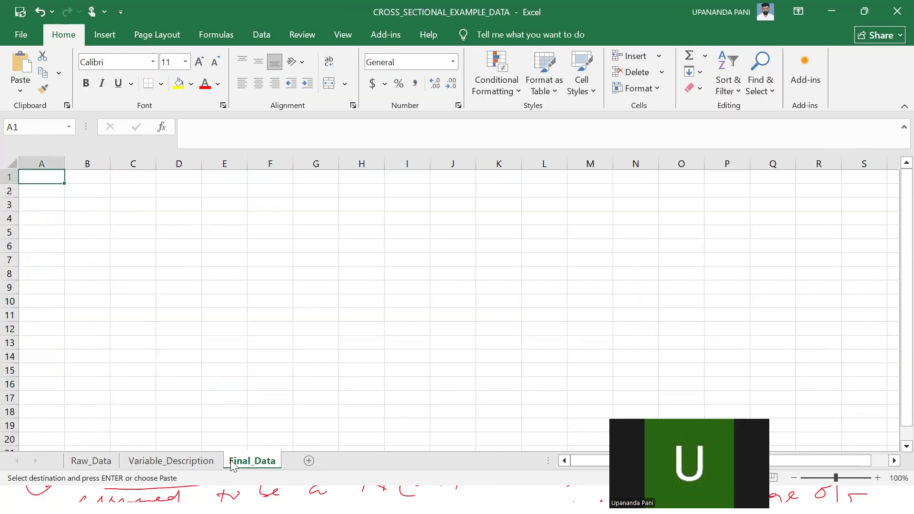
left_click(146, 460)
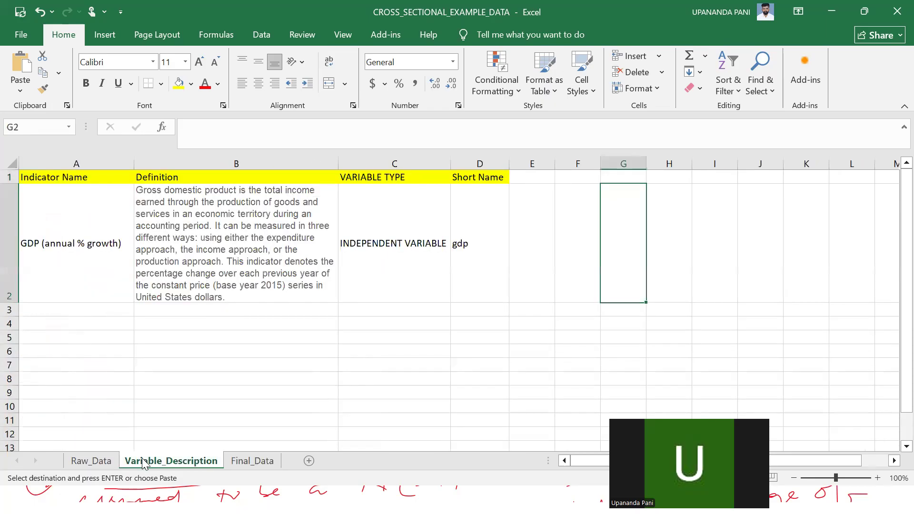
left_click(78, 461)
key("alt+Tab")
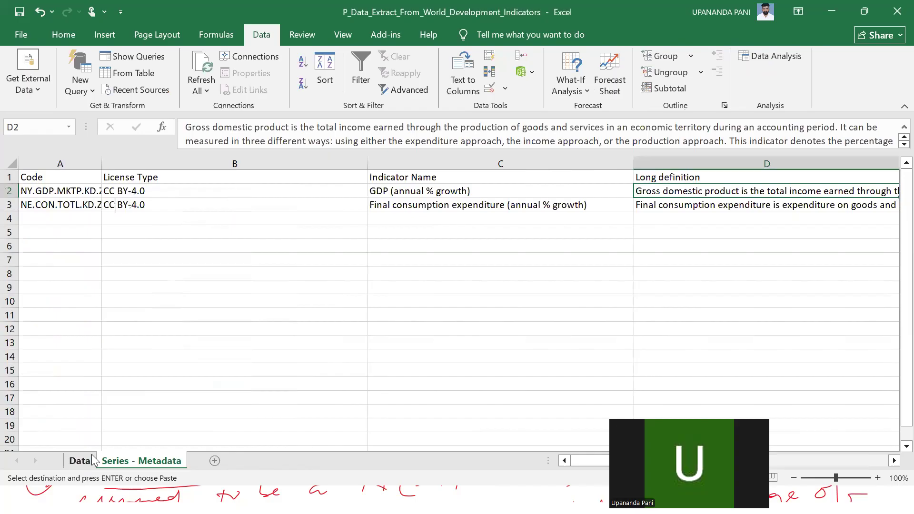
left_click(88, 457)
scroll(381, 373, "up", 4)
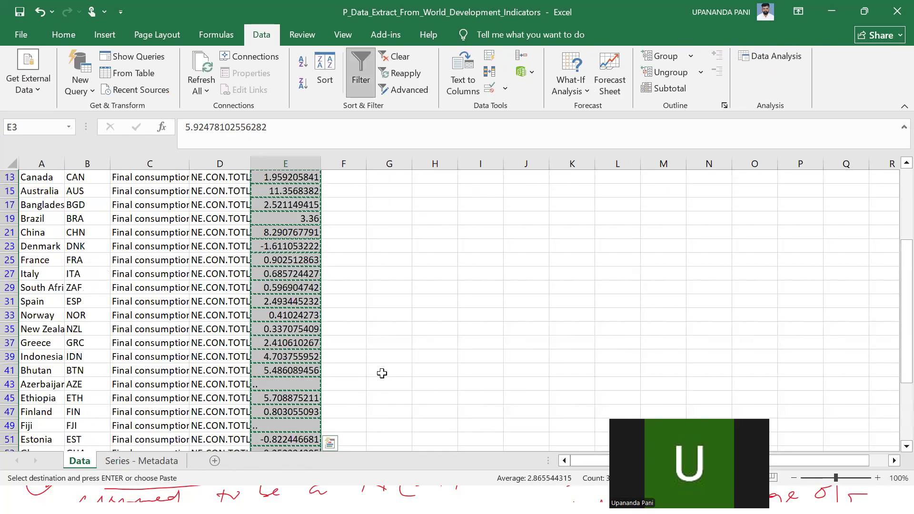
scroll(382, 373, "up", 1)
scroll(382, 373, "down", 2)
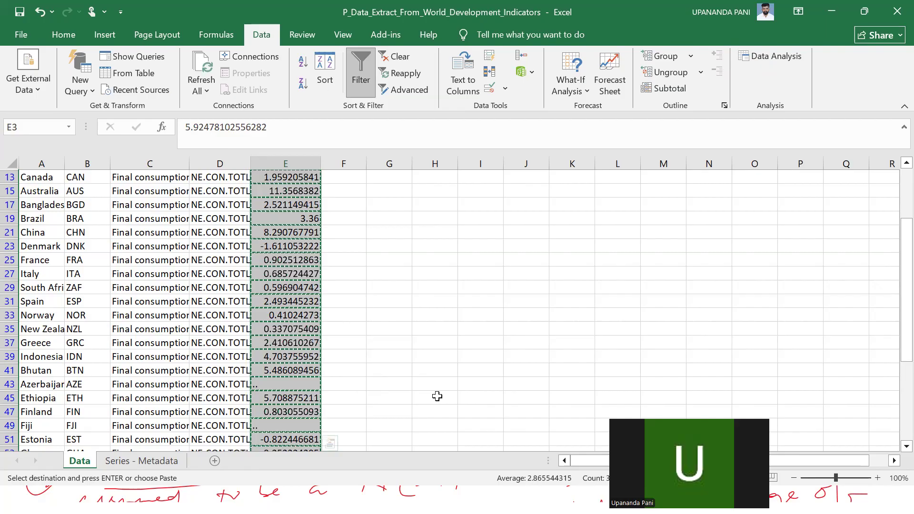
Step: In Raw_Data of CROSS_SECTIONAL_EXAMPLE_DATA, delete the entire Azerbaijan and Fiji rows, whose fce entries are ".."
key("alt+Tab")
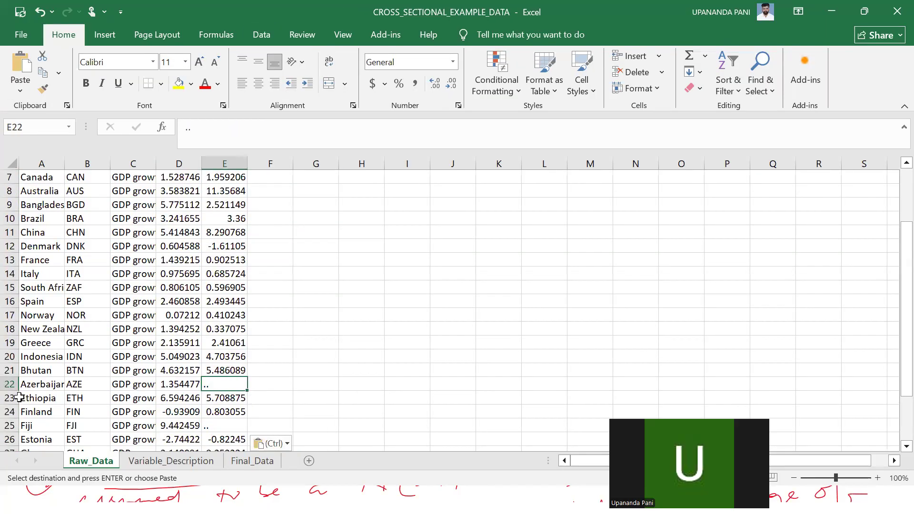
left_click(9, 384)
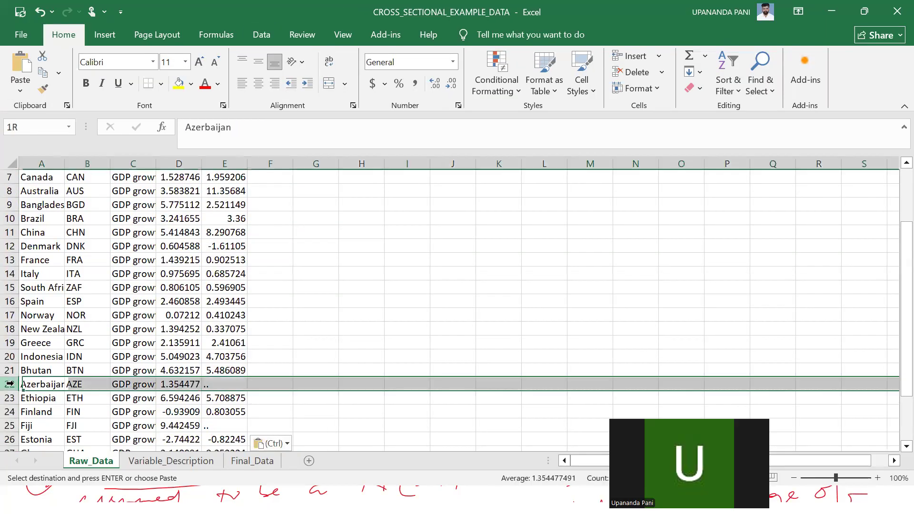
left_click(216, 384)
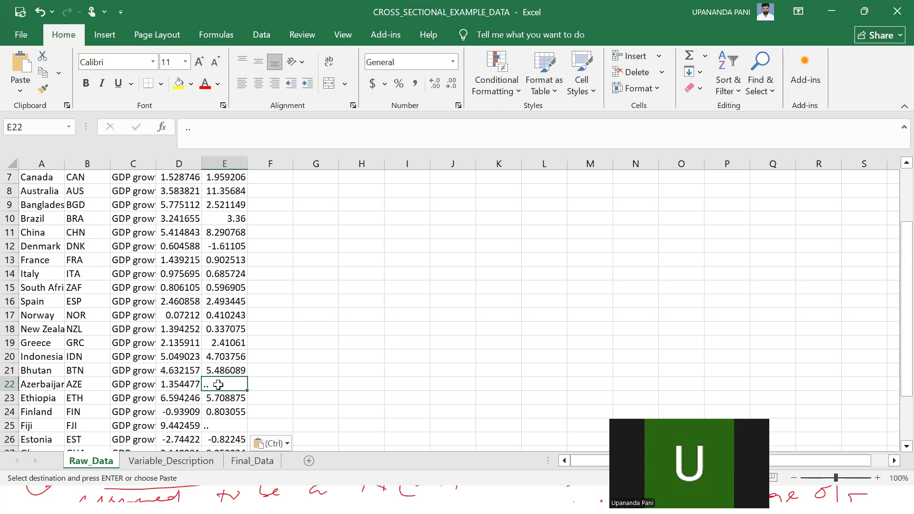
left_click(9, 384)
right_click(10, 384)
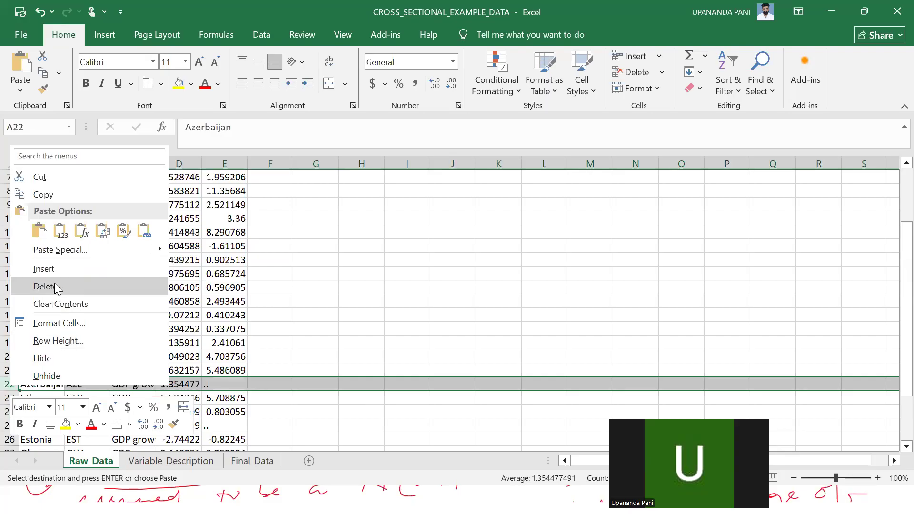
left_click(54, 284)
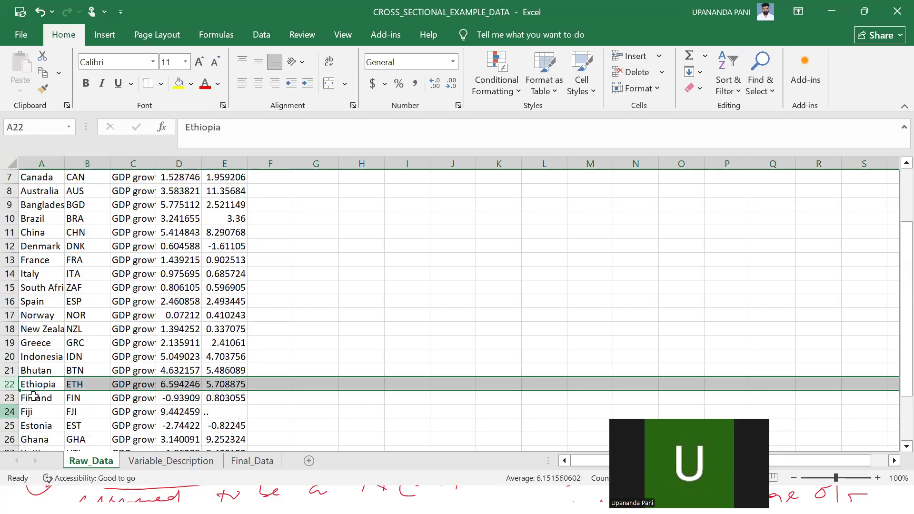
left_click(12, 412)
right_click(14, 413)
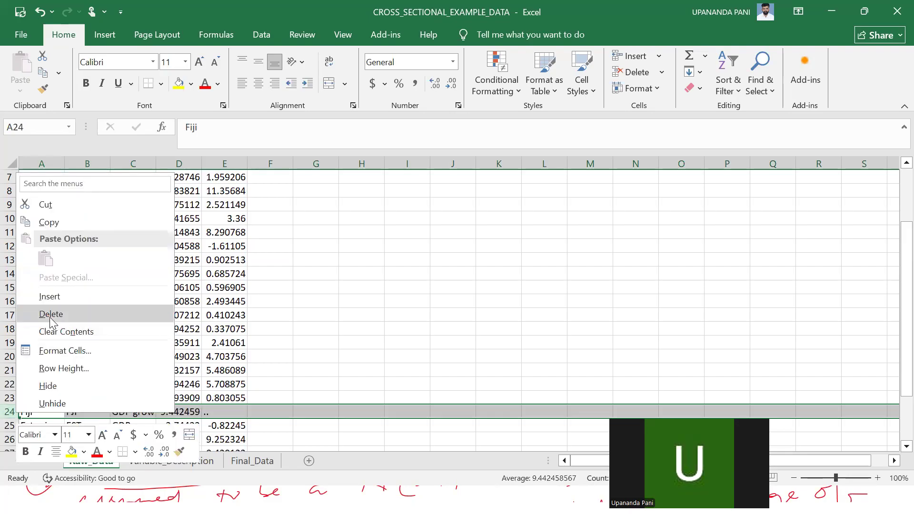
left_click(50, 314)
Step: Review all country rows in Raw_Data from India to Kuwait for remaining gaps in the gdp and fce columns
scroll(231, 388, "down", 3)
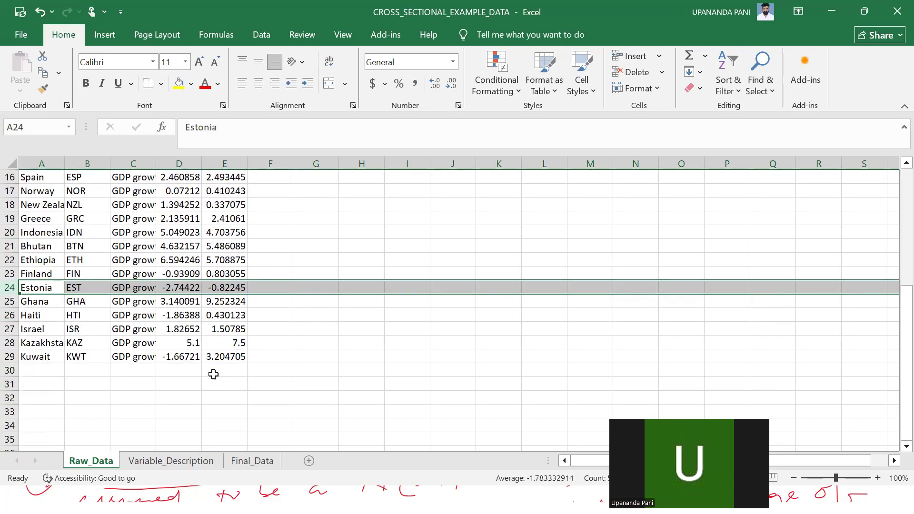
scroll(228, 391, "up", 5)
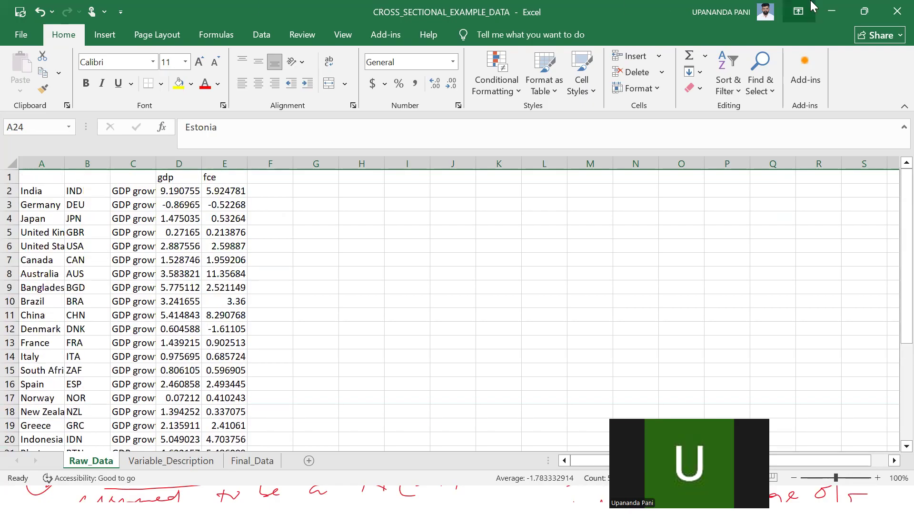
scroll(582, 303, "down", 4)
scroll(581, 304, "up", 4)
scroll(576, 305, "down", 2)
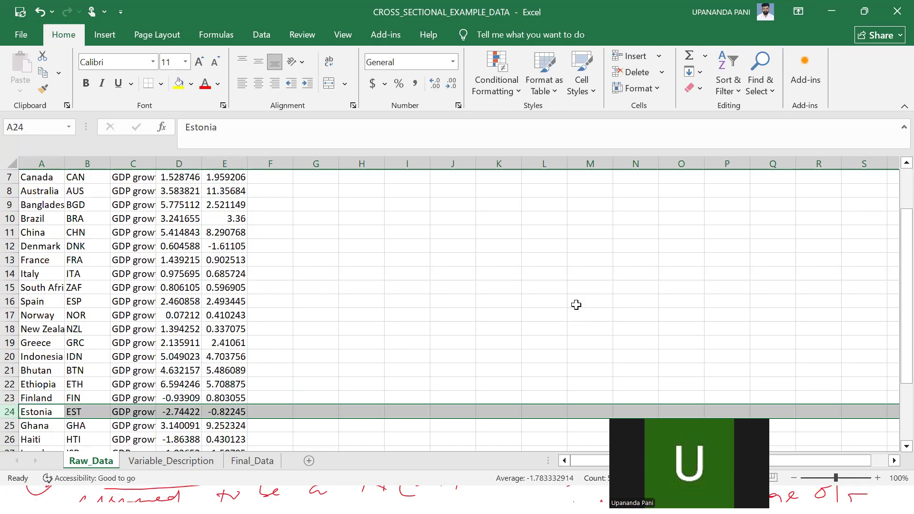
scroll(576, 305, "down", 2)
scroll(406, 316, "up", 2)
scroll(407, 317, "down", 2)
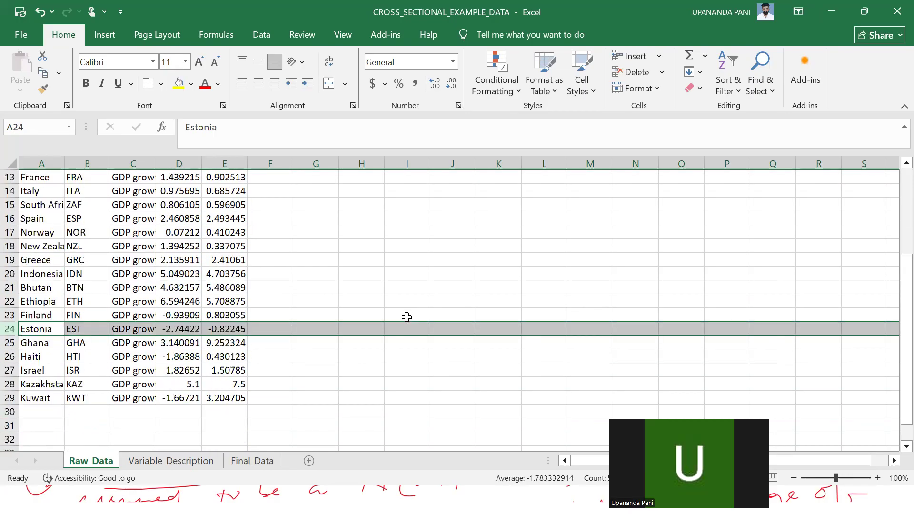
scroll(407, 317, "down", 1)
left_click(347, 344)
scroll(419, 353, "up", 5)
scroll(419, 354, "down", 3)
scroll(420, 354, "down", 2)
scroll(420, 355, "up", 5)
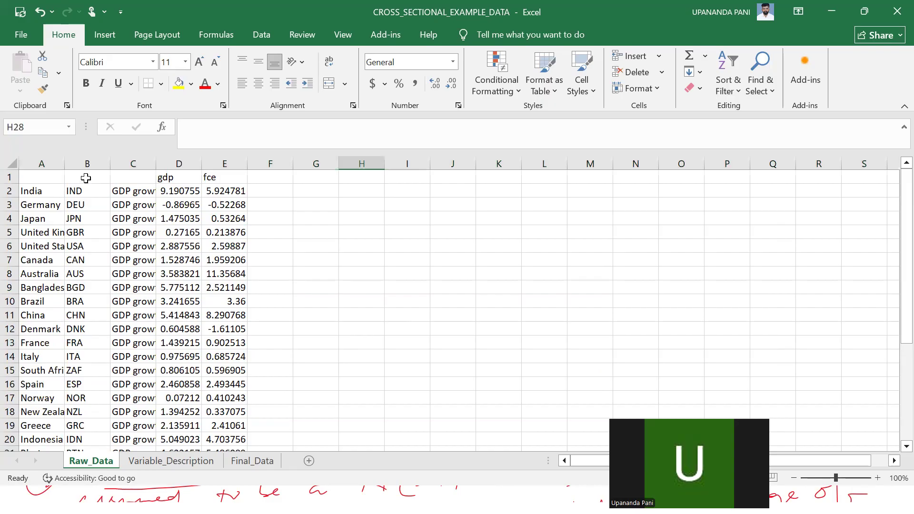
Step: Enter the header country above the country codes in cell B1 of Raw_Data
left_click(86, 178)
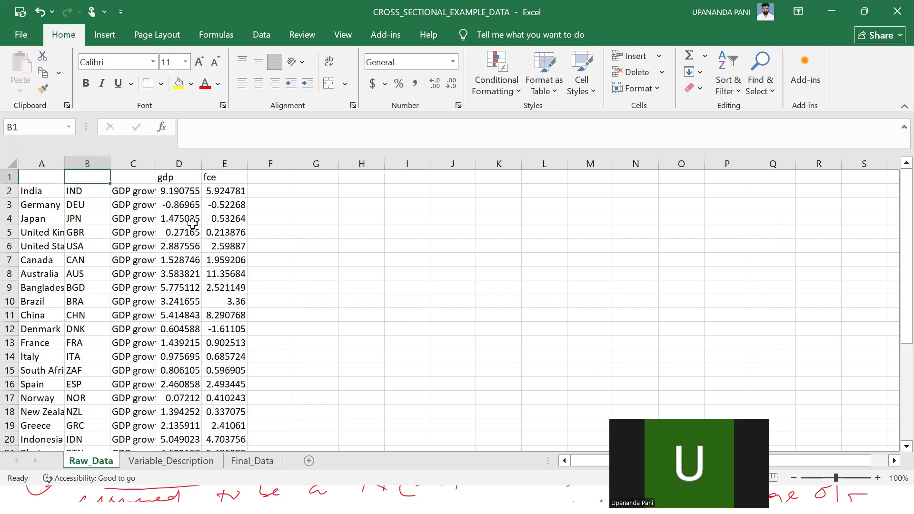
type("country")
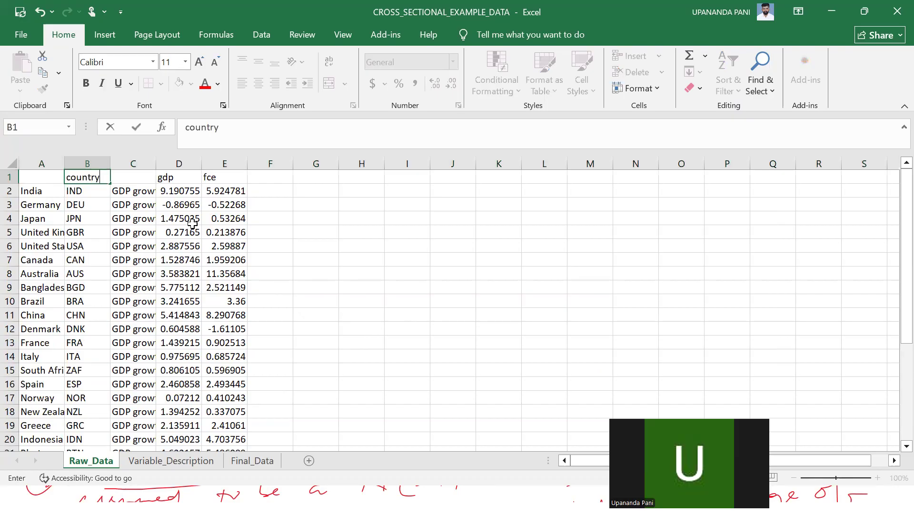
key("Return")
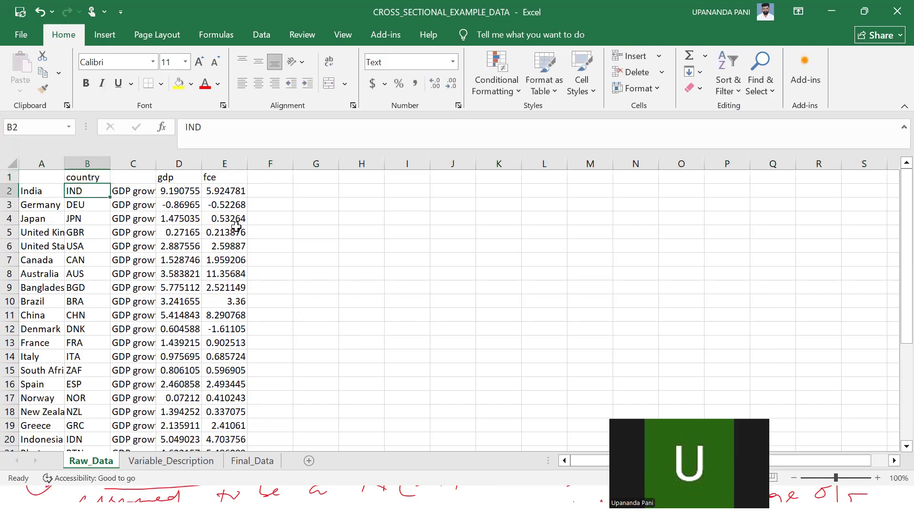
Step: Copy the range B1:E29 from Raw_Data and paste it into Final_Data starting at A1
left_click_drag(83, 175, 232, 419)
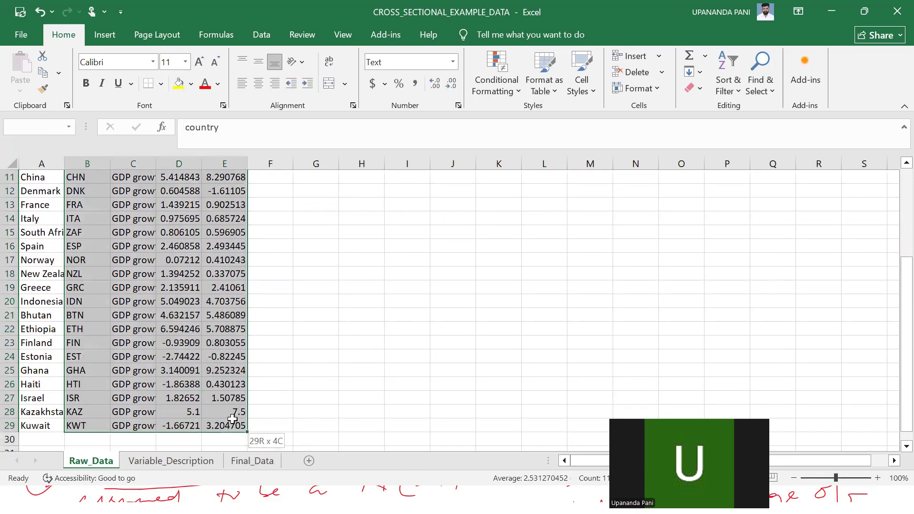
key("ctrl+c")
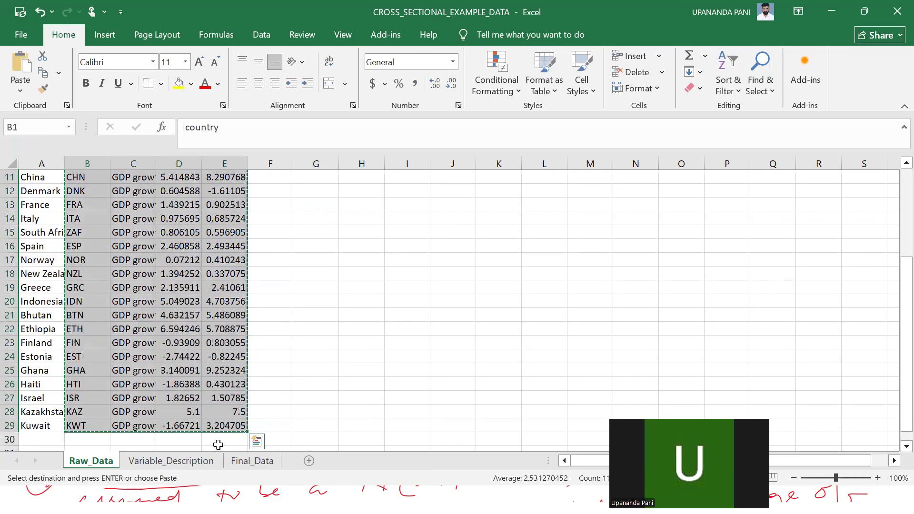
left_click(243, 461)
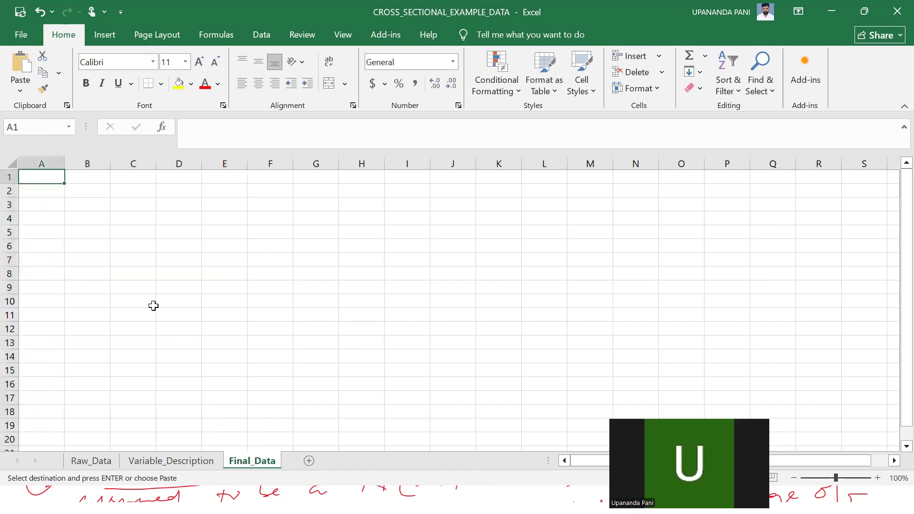
key("ctrl+v")
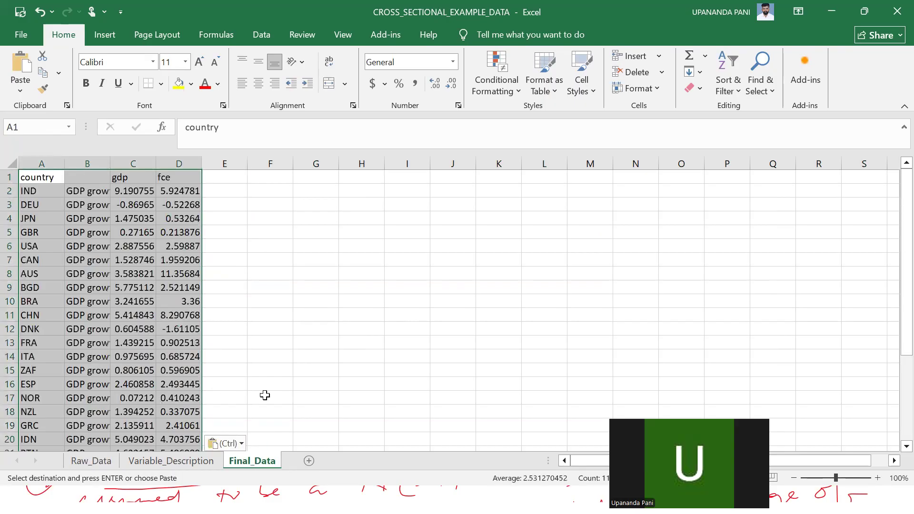
key("Escape")
left_click(277, 381)
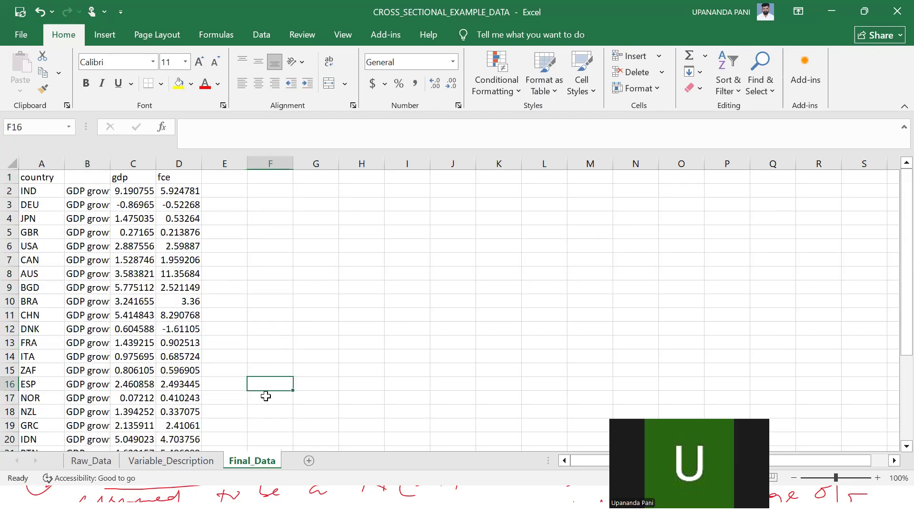
Step: Copy the indicator name "Final consumption expenditure (annual % growth)" from the extract's Series - Metadata sheet into Variable_Description cell A3 and wrap its text
left_click(171, 461)
left_click(91, 309)
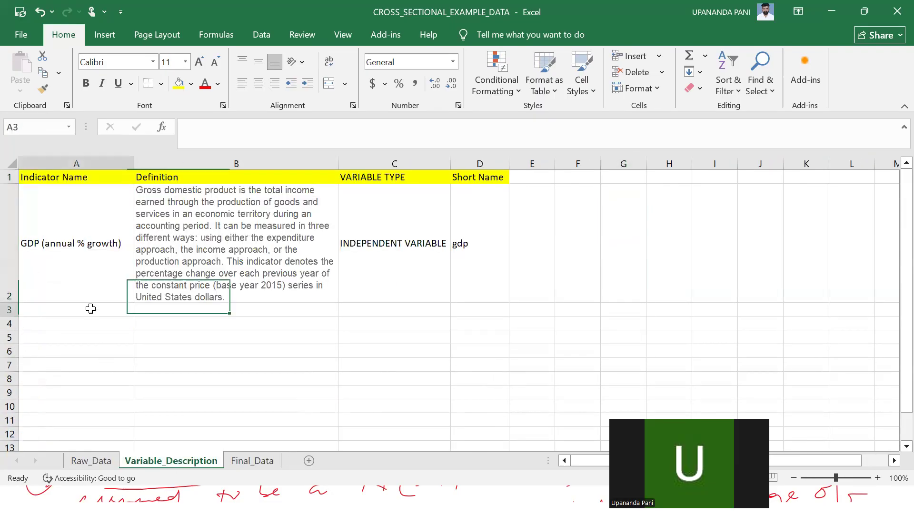
key("alt+Tab")
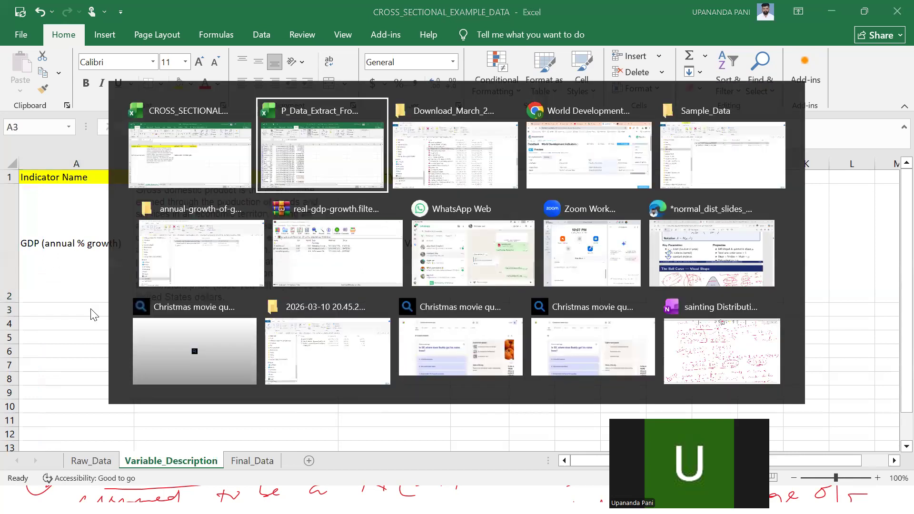
left_click(153, 460)
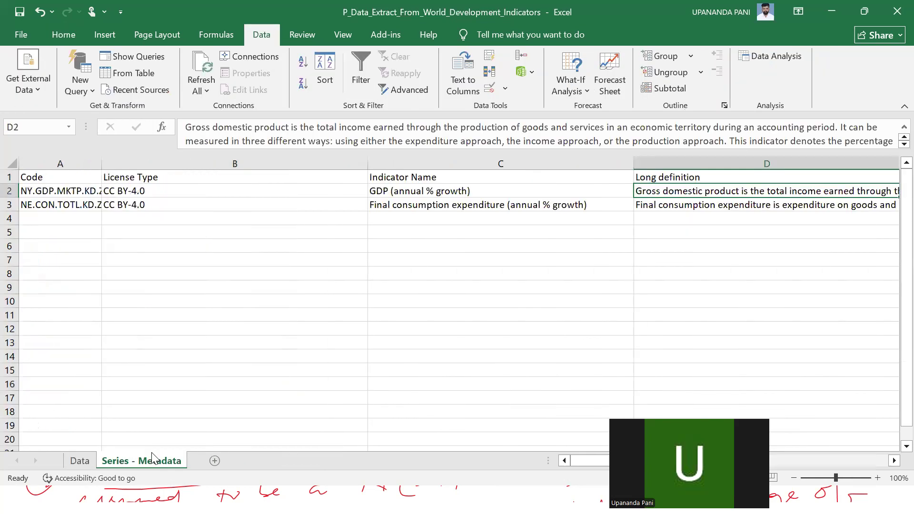
left_click(524, 205)
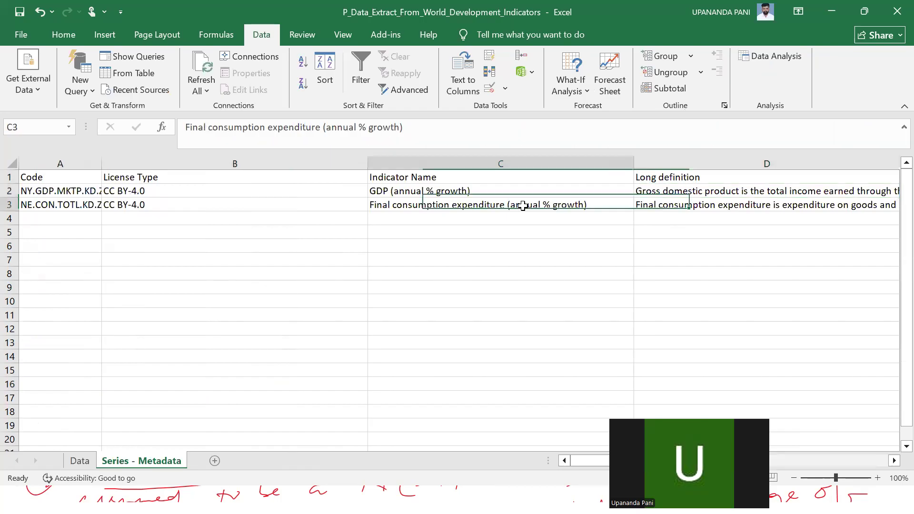
key("ctrl+c")
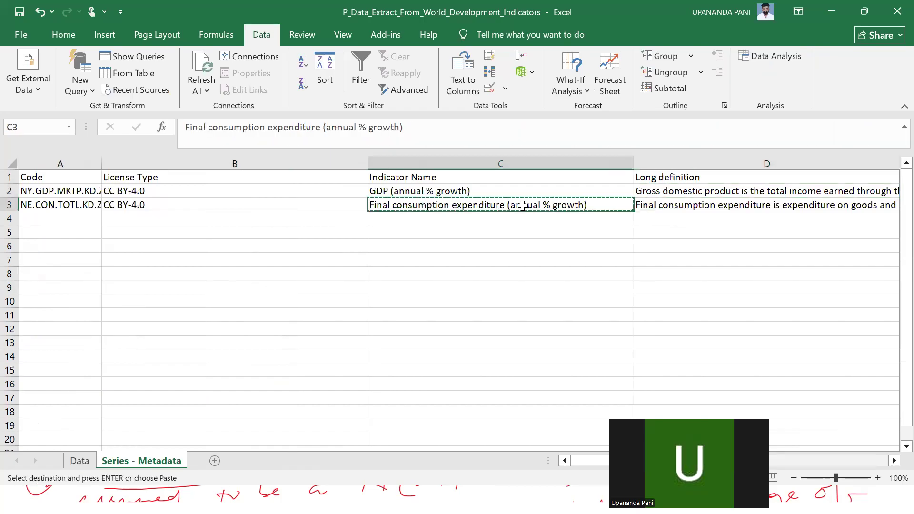
key("alt+Tab")
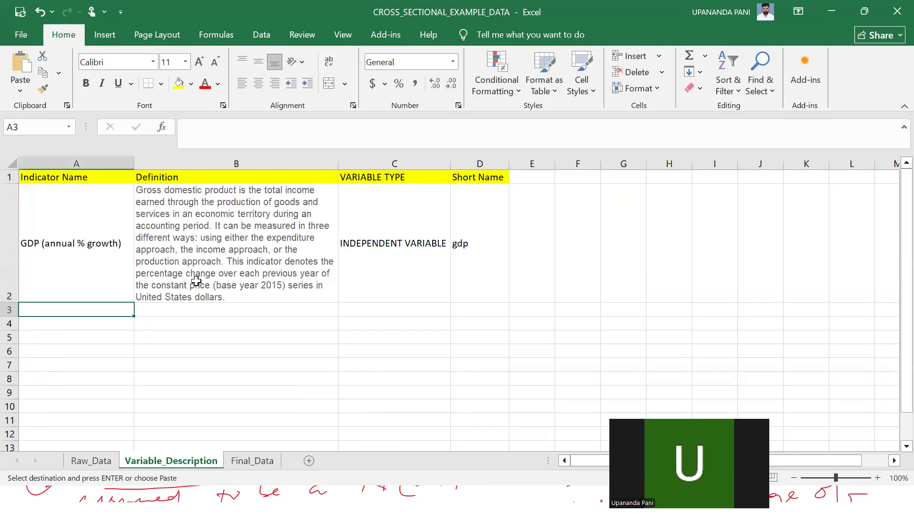
key("ctrl+v")
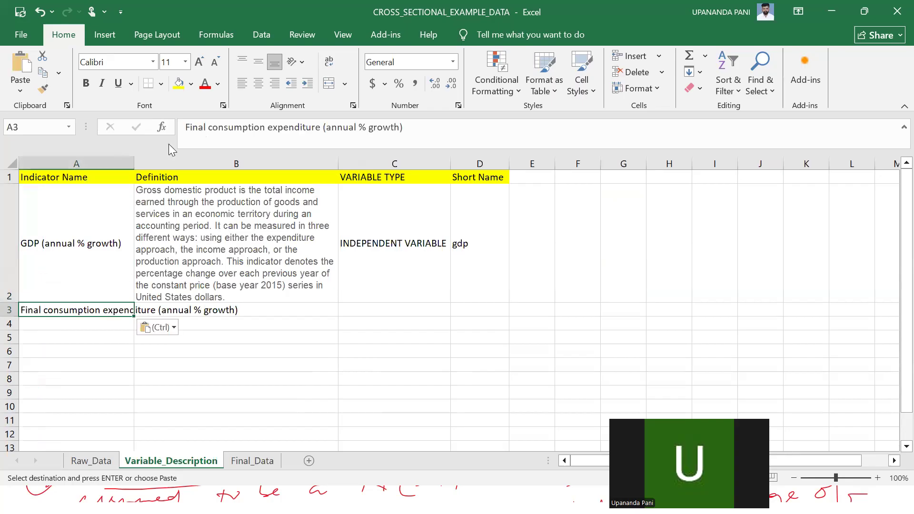
left_click(328, 61)
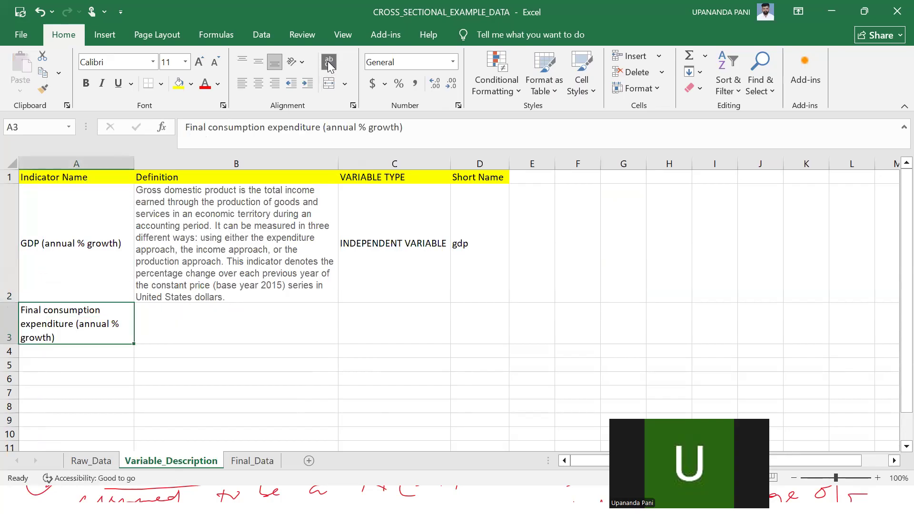
Step: Copy the long definition of final consumption expenditure from Series - Metadata into cell B3 of Variable_Description in CROSS_SECTIONAL_EXAMPLE_DATA
left_click(211, 321)
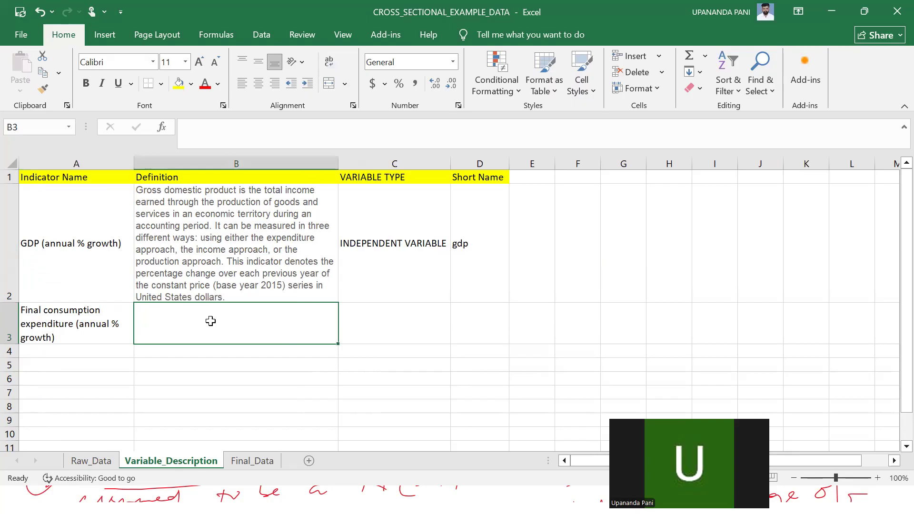
key("alt+Tab")
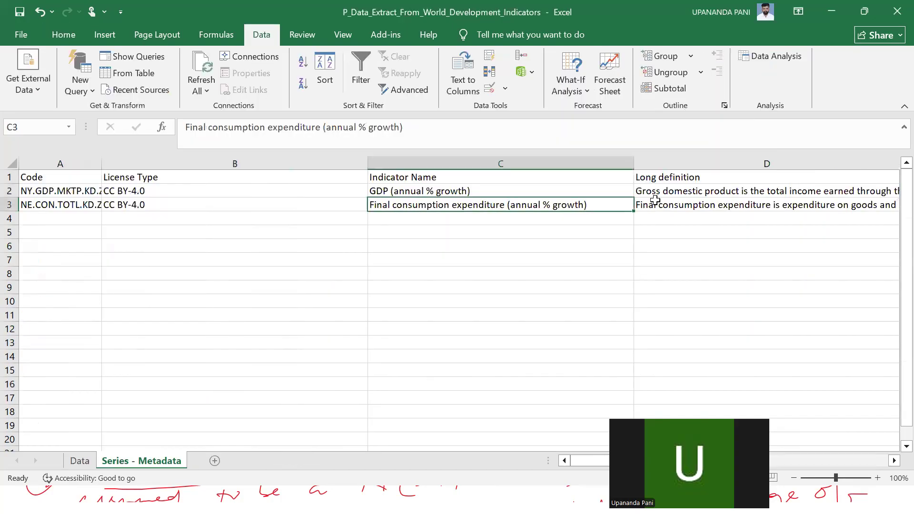
left_click(652, 208)
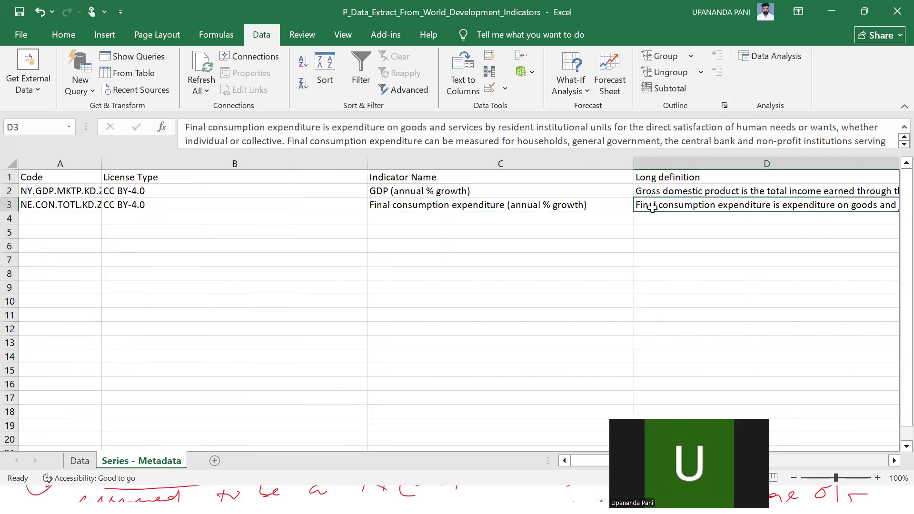
key("ctrl+c")
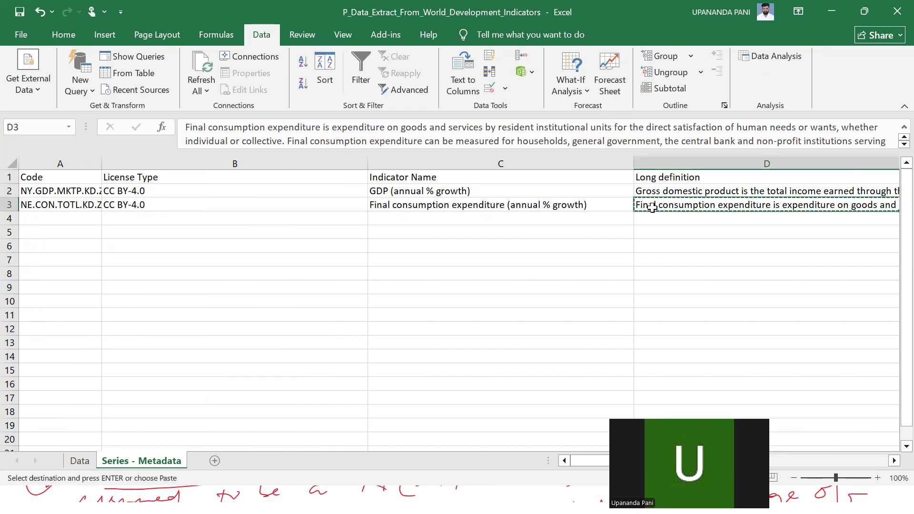
key("alt+Tab")
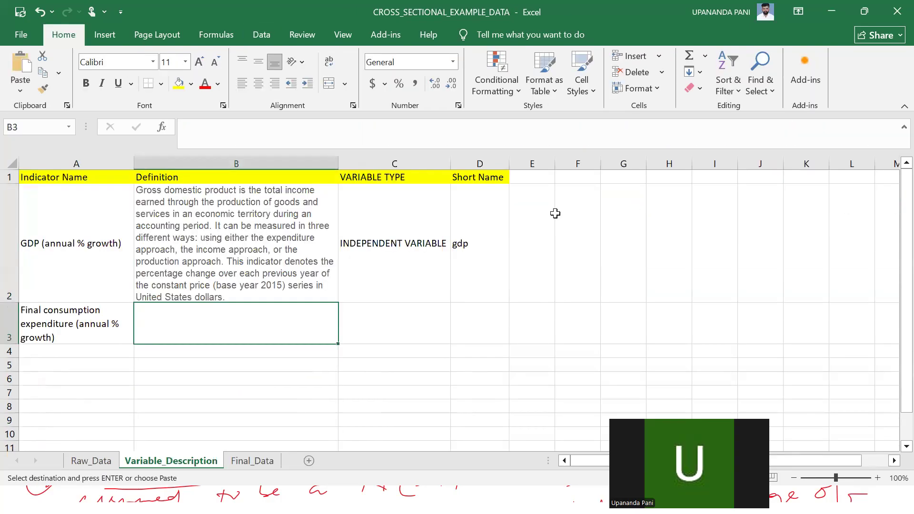
key("ctrl+v")
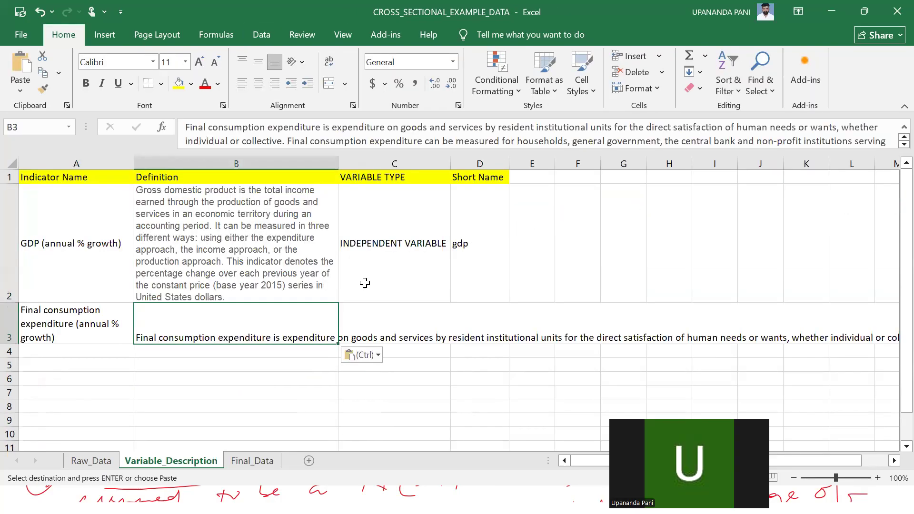
Step: Apply the formatting of the GDP definition in B2 to the final consumption expenditure definition in B3
left_click(258, 238)
left_click(43, 88)
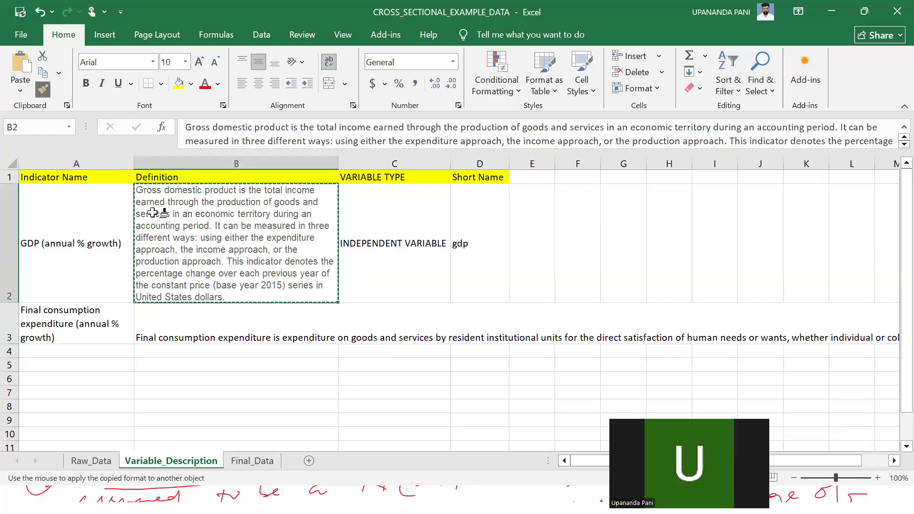
left_click(246, 333)
scroll(419, 369, "down", 1)
scroll(419, 370, "up", 1)
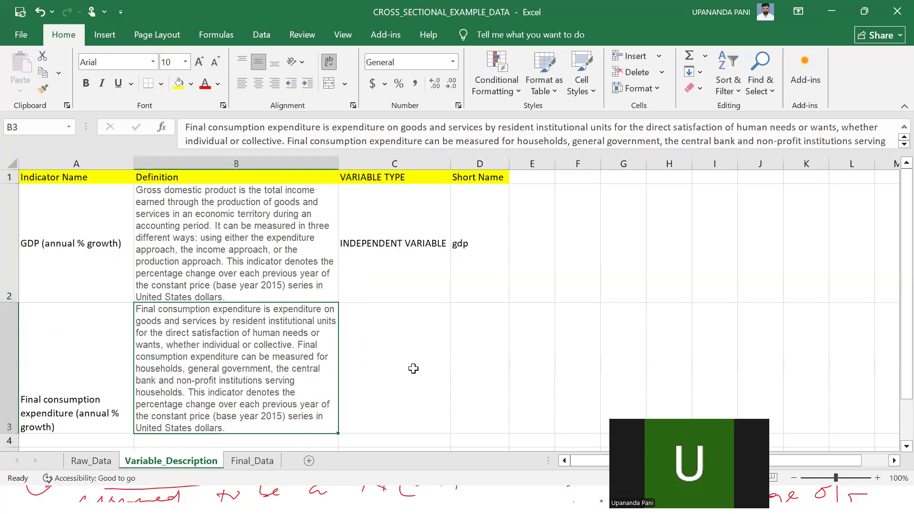
Step: Enter DEPENDENT VARIABLE as the variable type of final consumption expenditure in cell C3
left_click(413, 368)
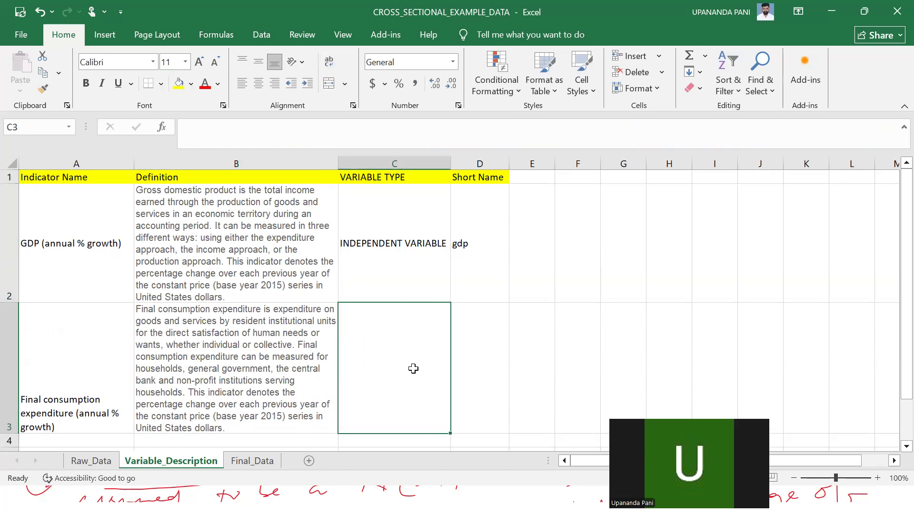
type("DEPENDENT VARAIAB")
key("BackSpace")
key("BackSpace")
key("BackSpace")
key("BackSpace")
type("IABLE")
key("Return")
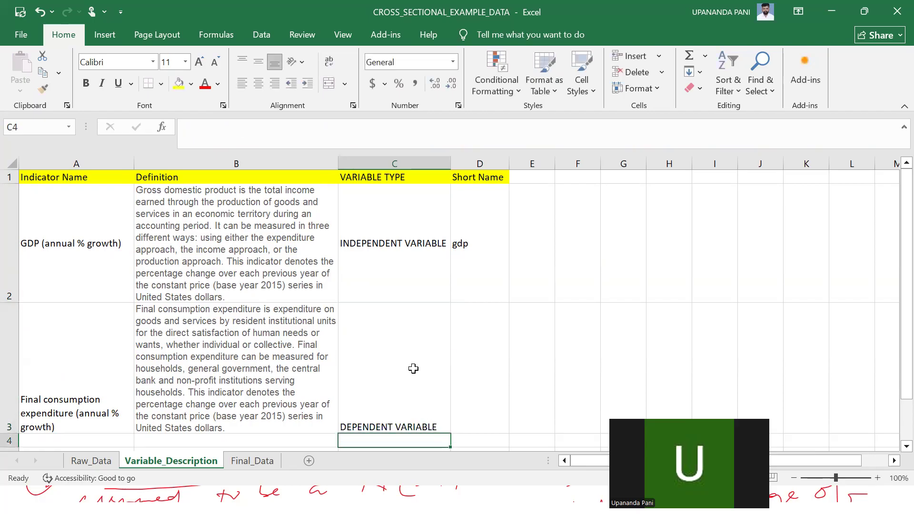
Step: Enter the lowercase short name fce for final consumption expenditure in cell D3
left_click(470, 375)
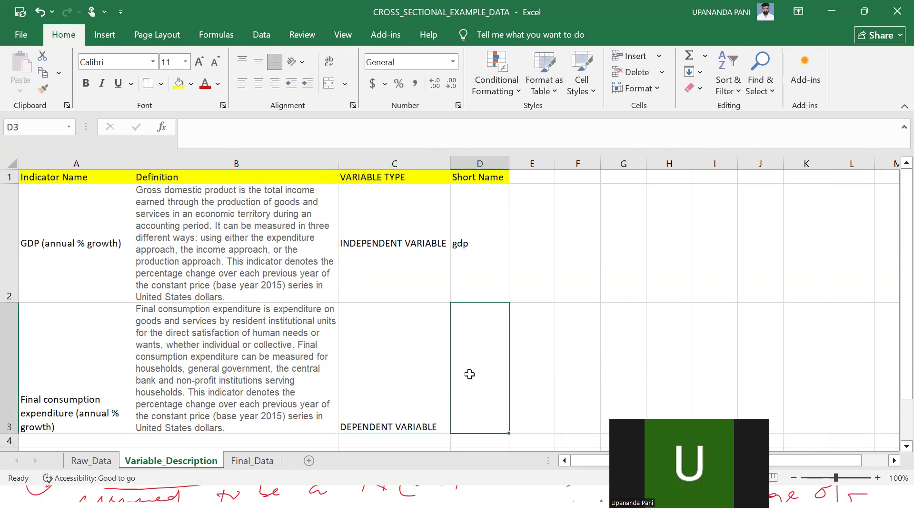
type("FCE")
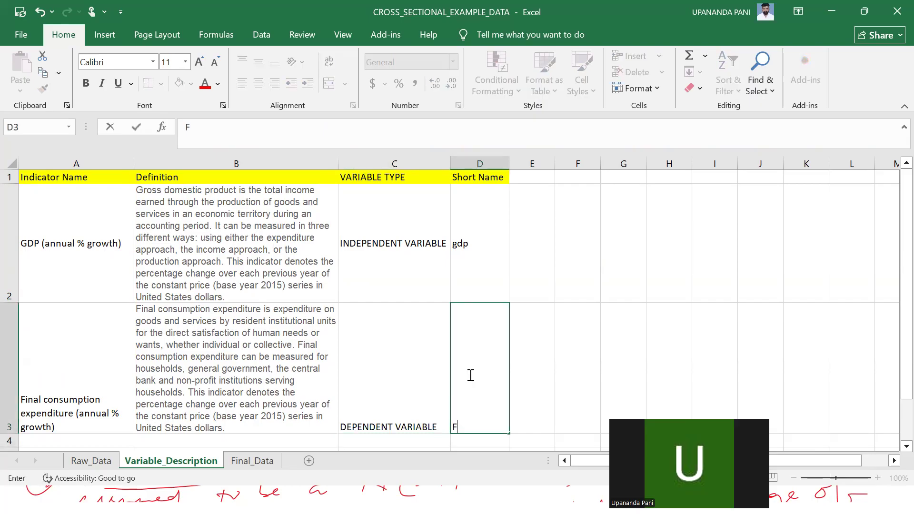
key("BackSpace")
key("BackSpace")
key("BackSpace")
type("fce")
key("Return")
Step: Middle-align the variable type and short name of final consumption expenditure vertically in cells C3 and D3
left_click(469, 375)
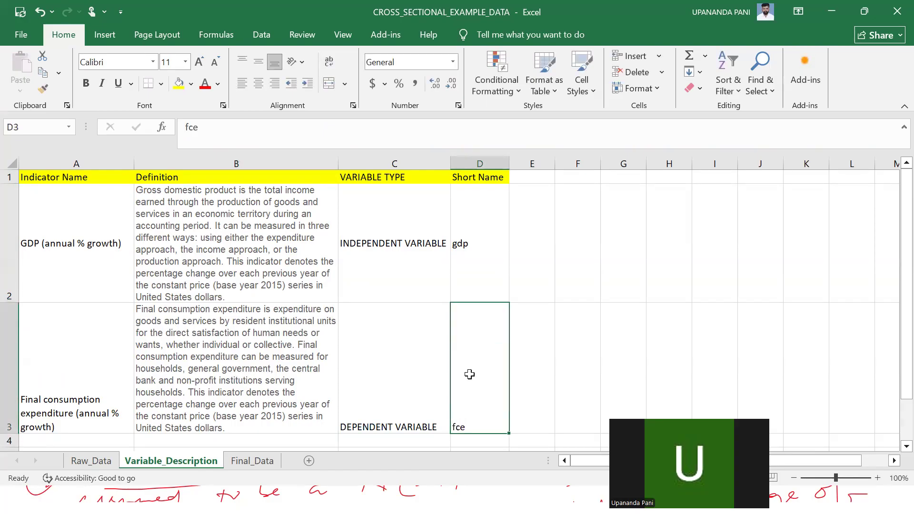
left_click(406, 373)
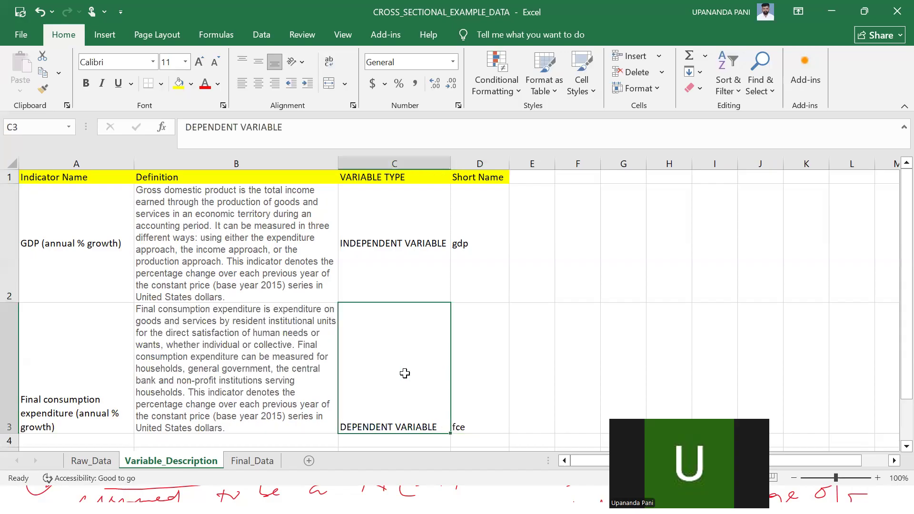
left_click(260, 66)
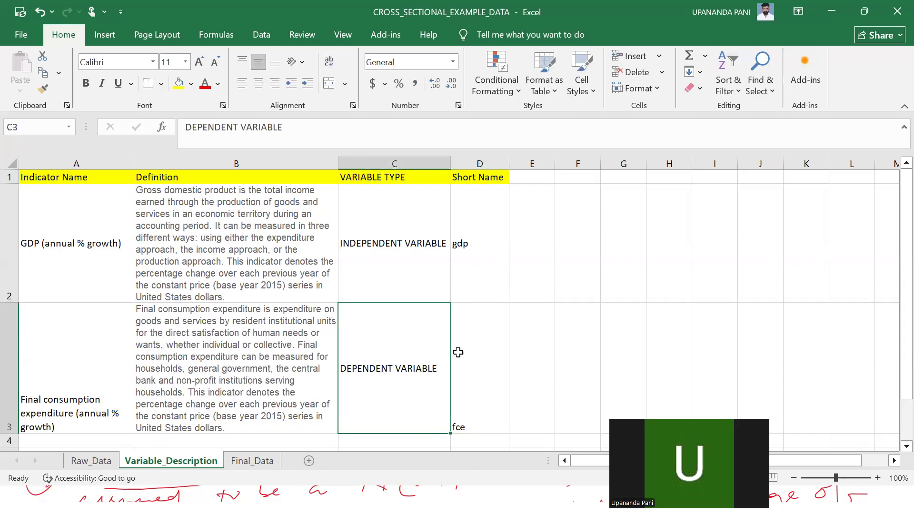
left_click(466, 360)
left_click(261, 61)
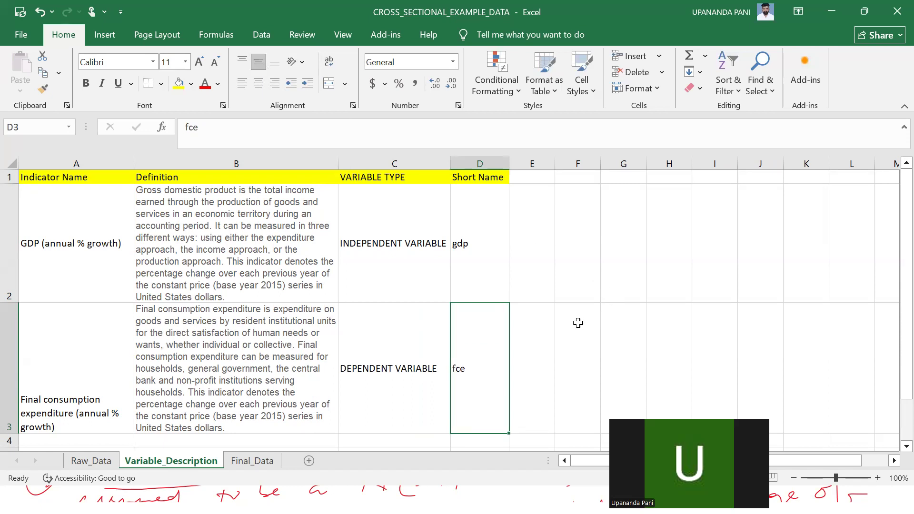
Step: Switch to the World Bank DataBank page in Chrome and check the available and selected series of World Development Indicators
key("alt+Tab")
key("alt+Tab")
key("alt+Tab")
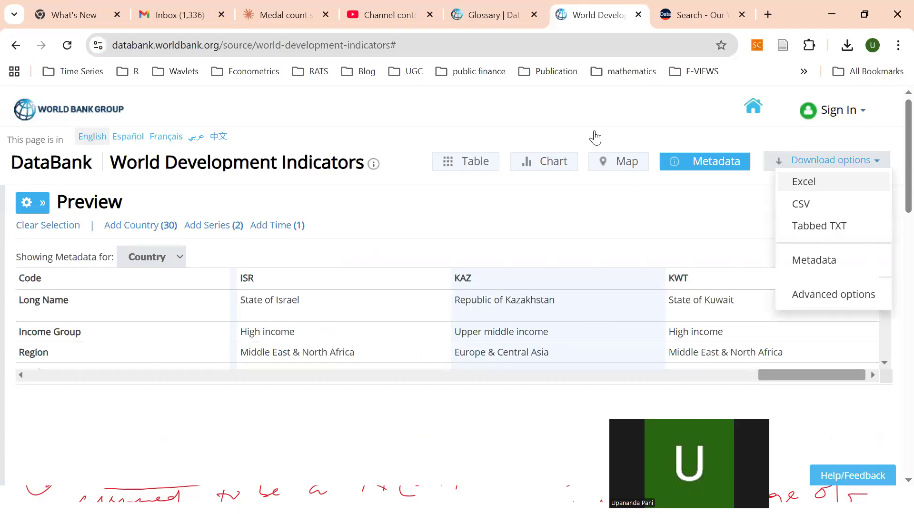
left_click(594, 128)
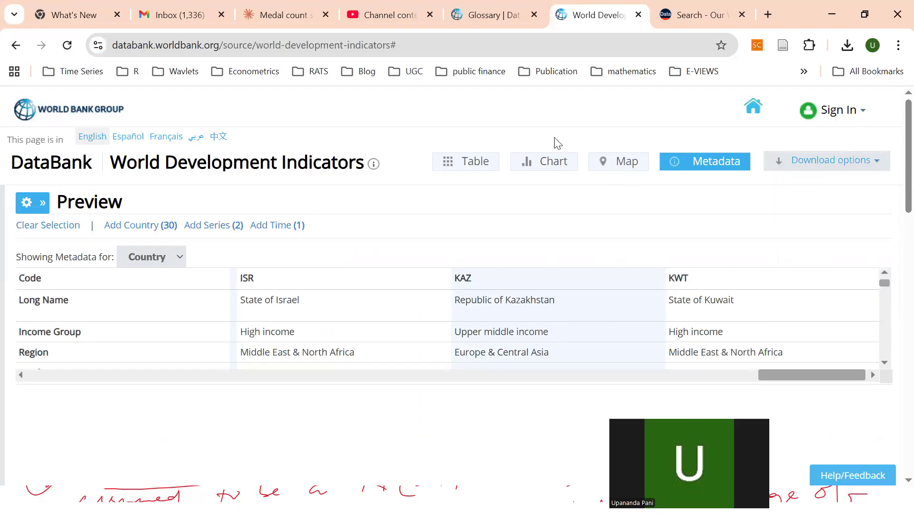
left_click(222, 230)
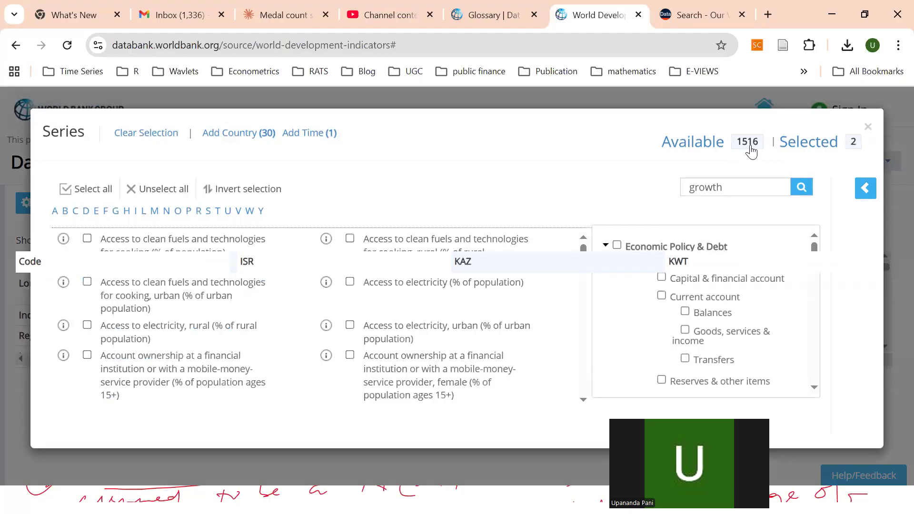
left_click(867, 128)
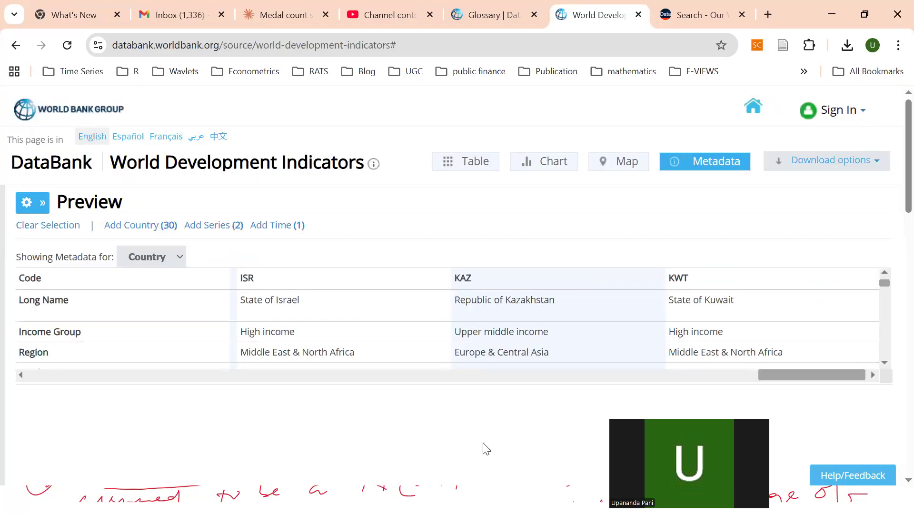
key("alt+Tab")
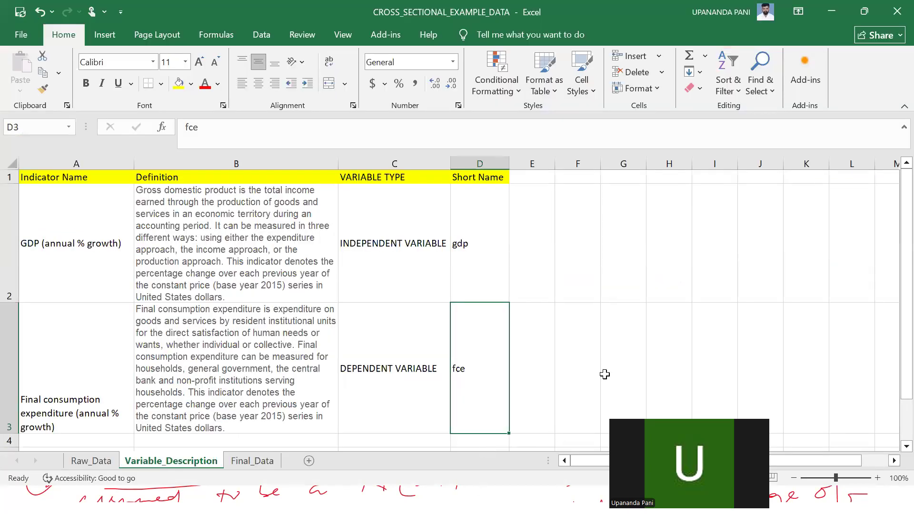
left_click(605, 373)
scroll(396, 379, "down", 2)
scroll(396, 379, "up", 2)
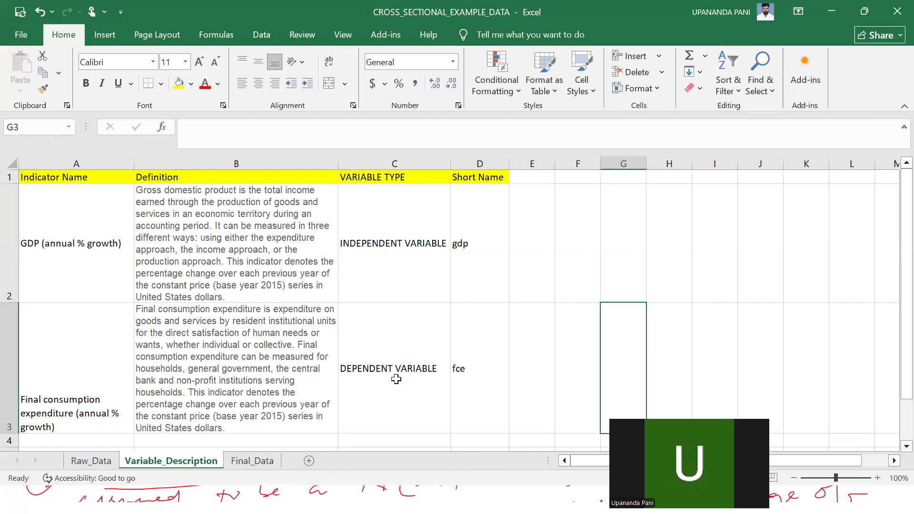
left_click(525, 328)
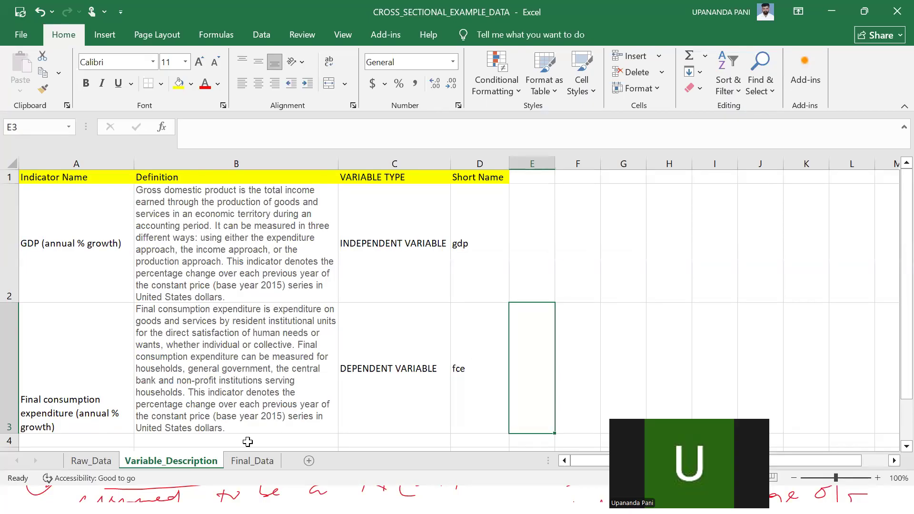
key("ctrl+Page_Up")
scroll(251, 422, "up", 4)
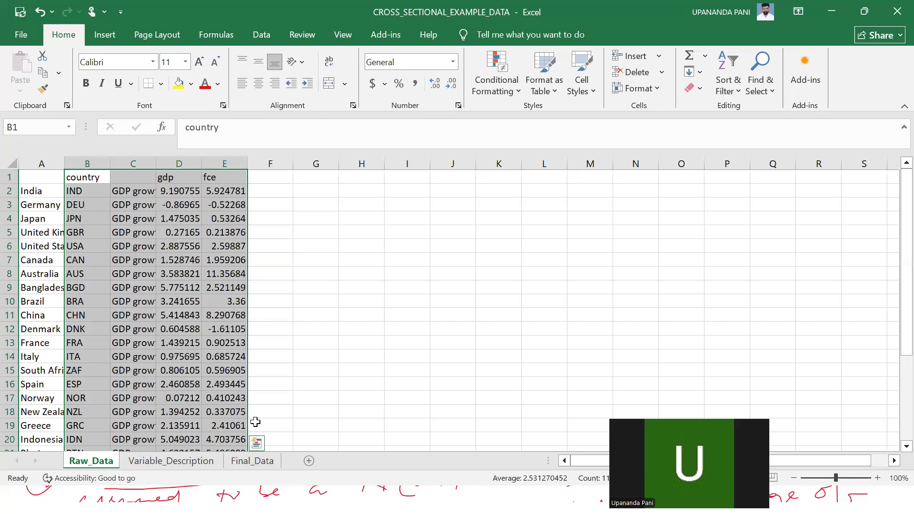
left_click(516, 356)
Step: Delete the entire unlabelled column B holding the GDP growth series name from Final_Data
left_click(249, 461)
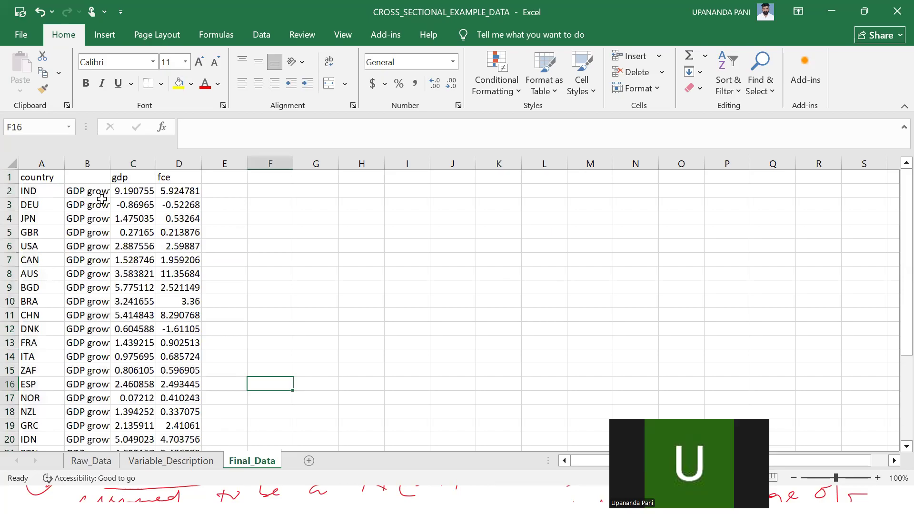
left_click(88, 164)
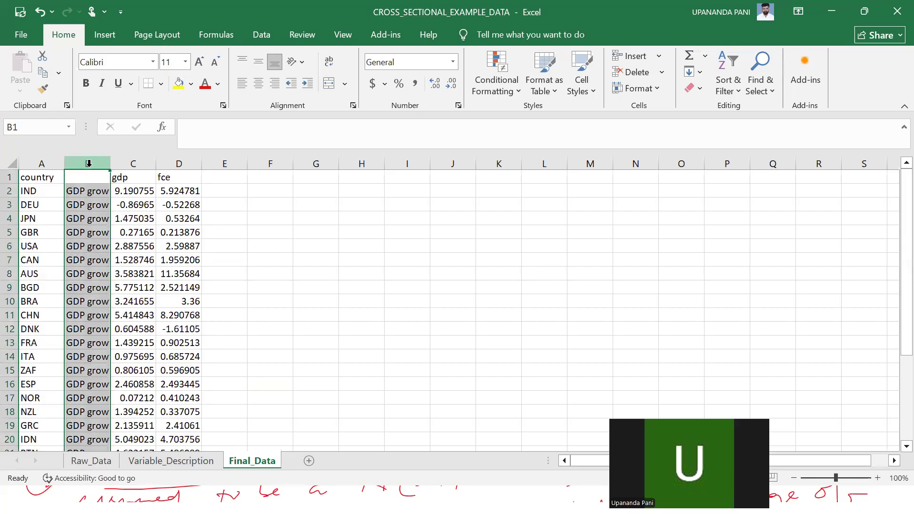
right_click(88, 164)
left_click(140, 310)
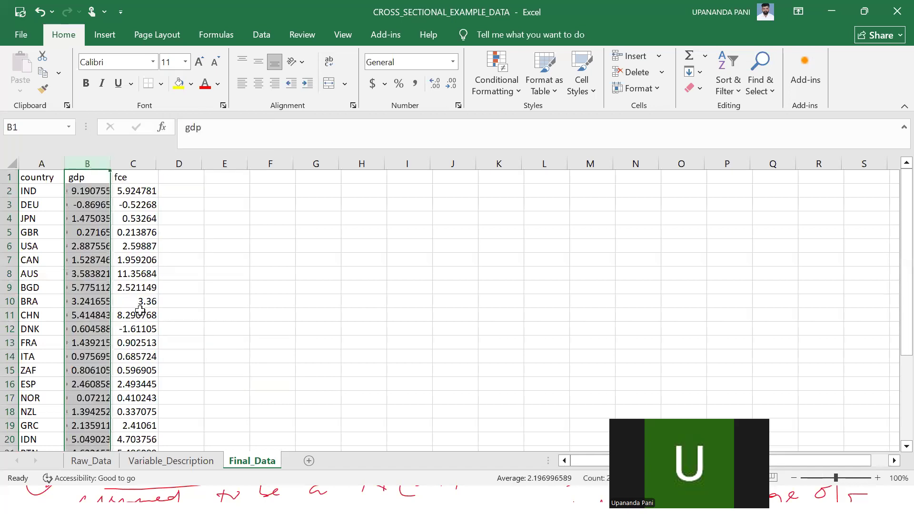
Step: Format the gdp and fce values in B2:C29 of Final_Data as Number with two decimal places
left_click(224, 301)
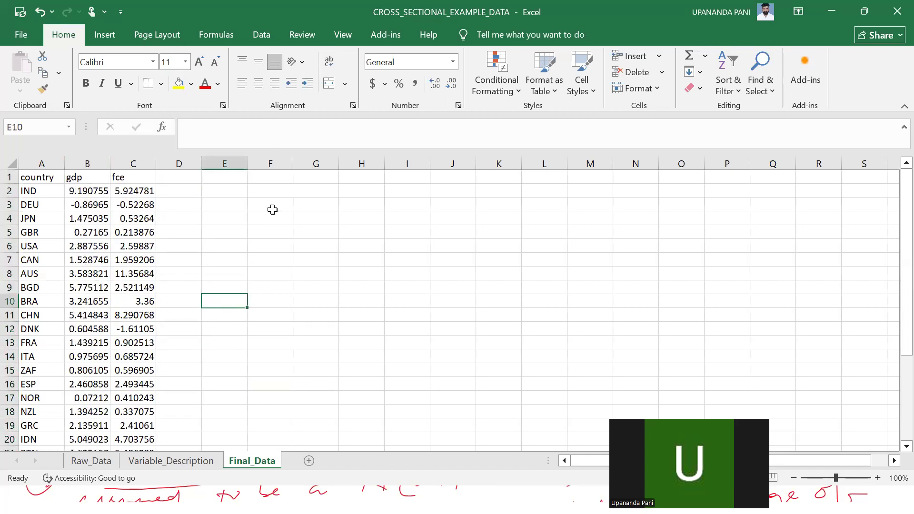
left_click_drag(83, 192, 141, 373)
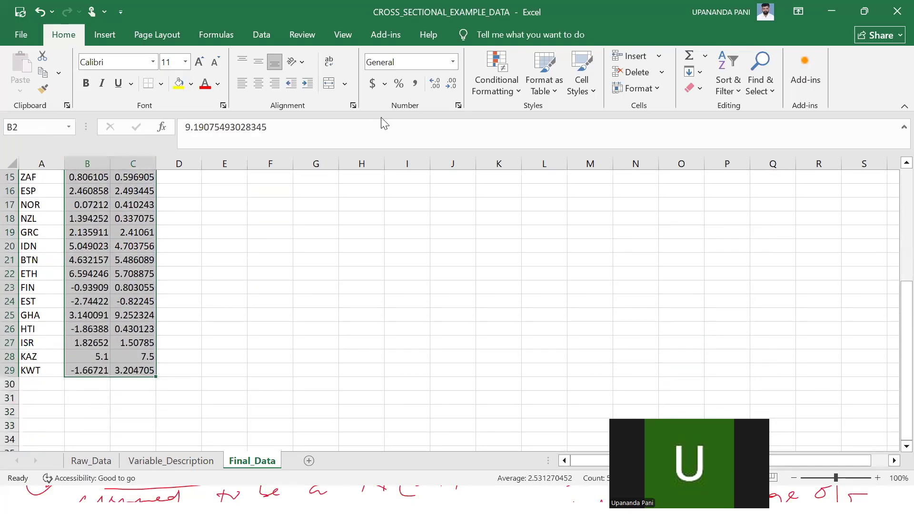
left_click(453, 62)
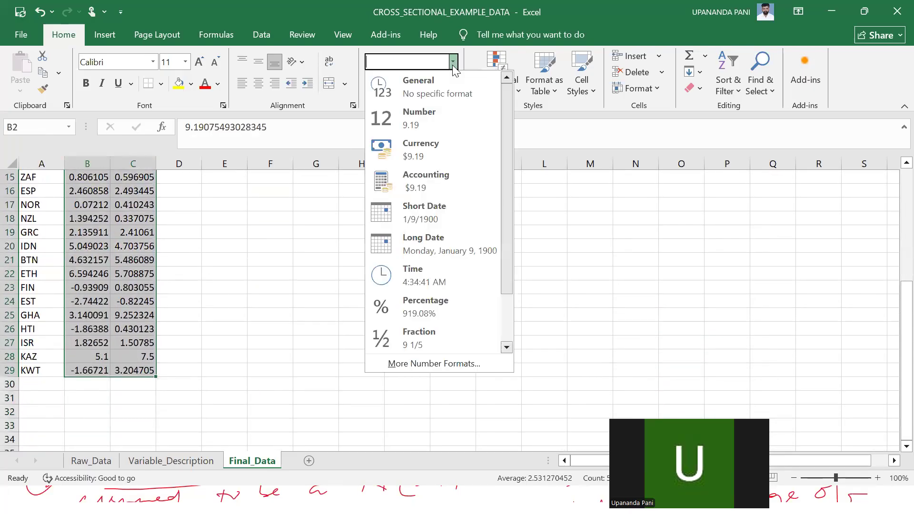
left_click(428, 114)
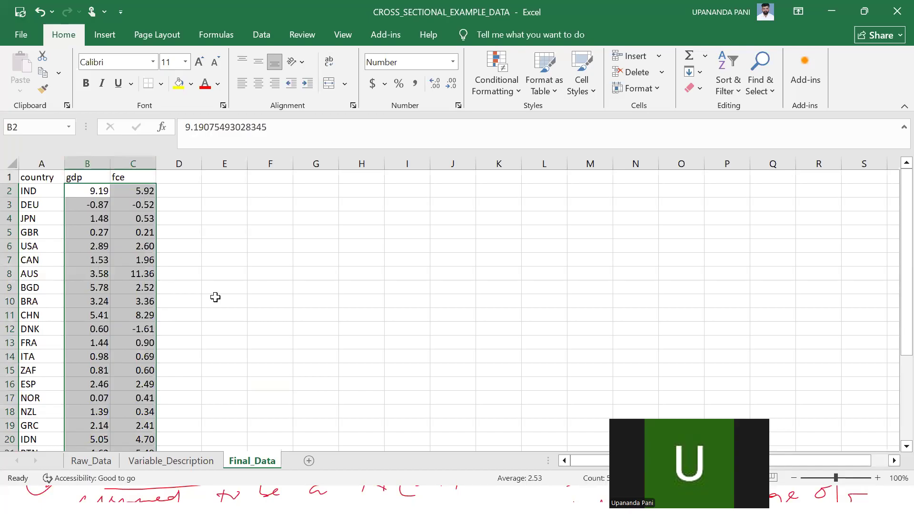
Step: Try four decimal places on the gdp and fce values and return them to two
left_click(433, 83)
left_click(433, 83)
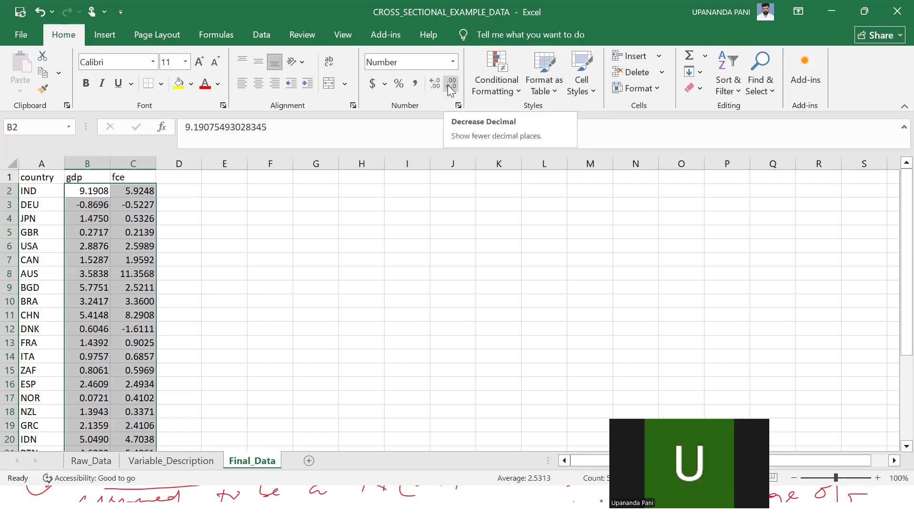
left_click(450, 86)
left_click(451, 86)
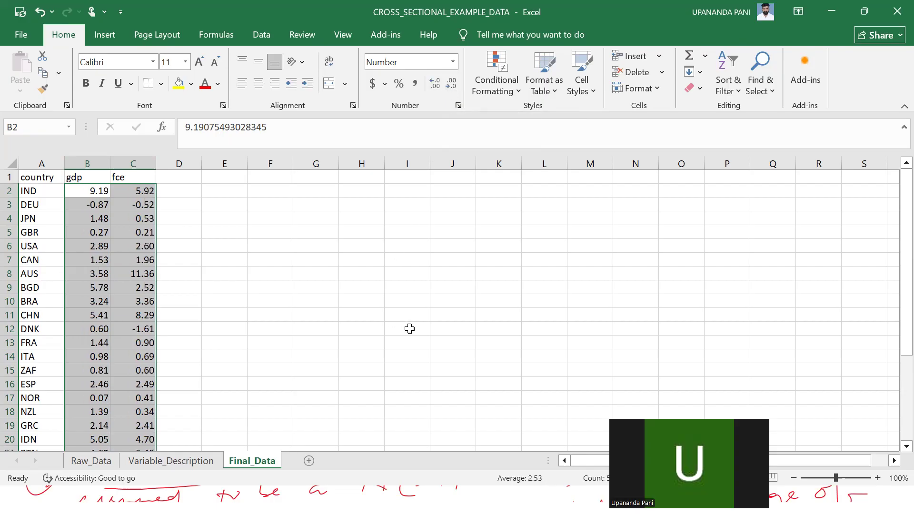
Step: Center the gdp and fce values in B2:C29 horizontally
scroll(409, 327, "down", 4)
scroll(410, 328, "up", 3)
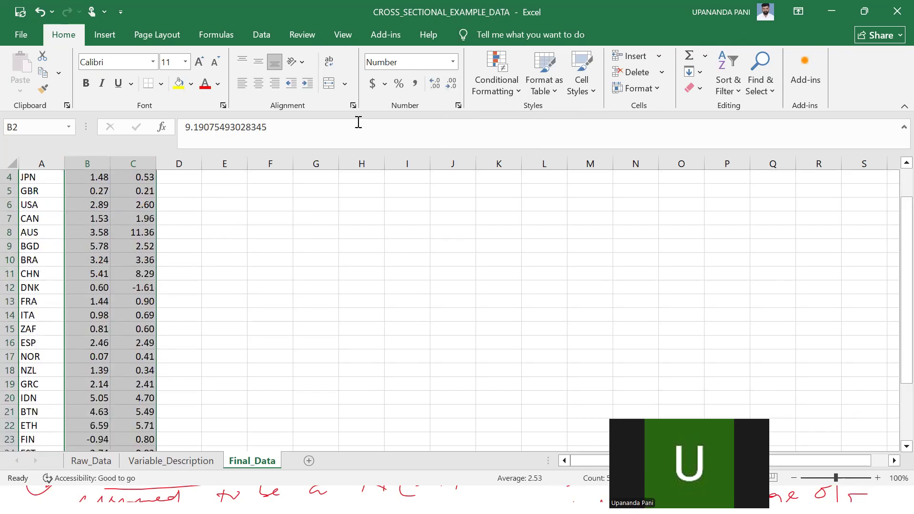
left_click(258, 85)
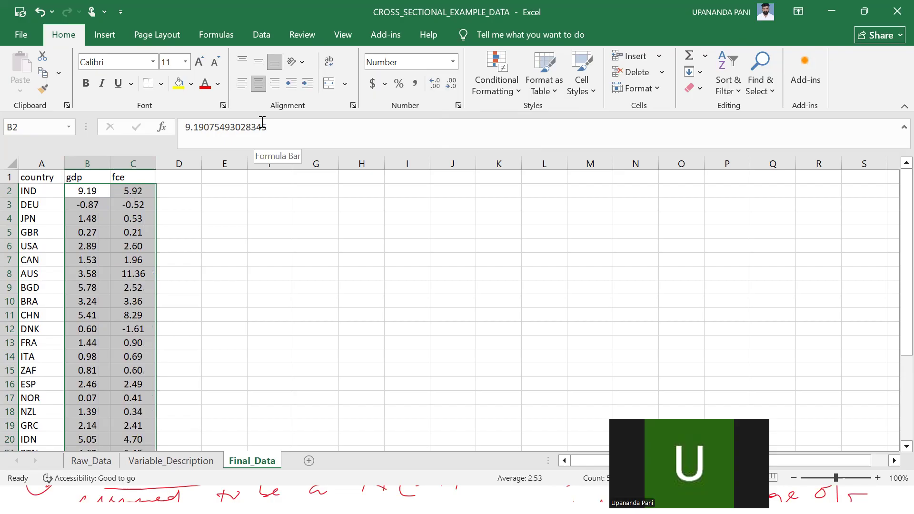
left_click(378, 338)
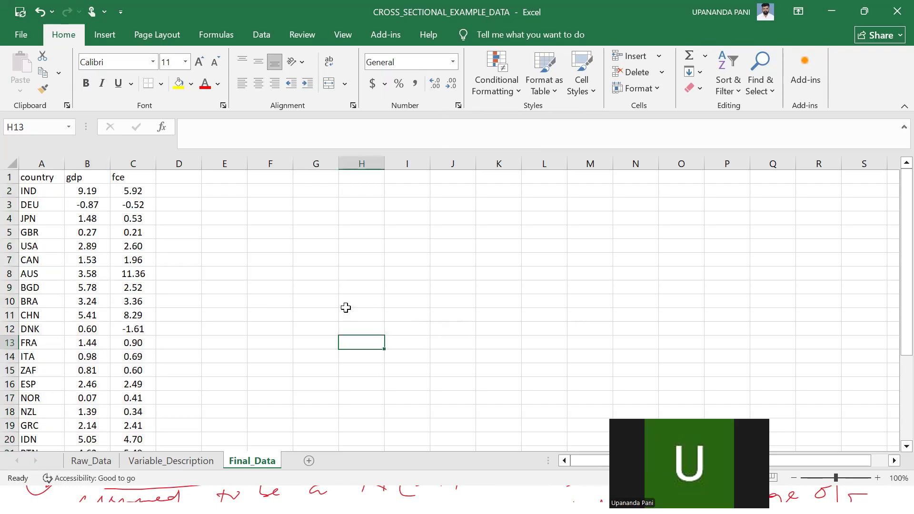
Step: Review the complete country, gdp and fce dataset in A1:C29
scroll(343, 307, "down", 4)
scroll(343, 307, "up", 4)
left_click(29, 179)
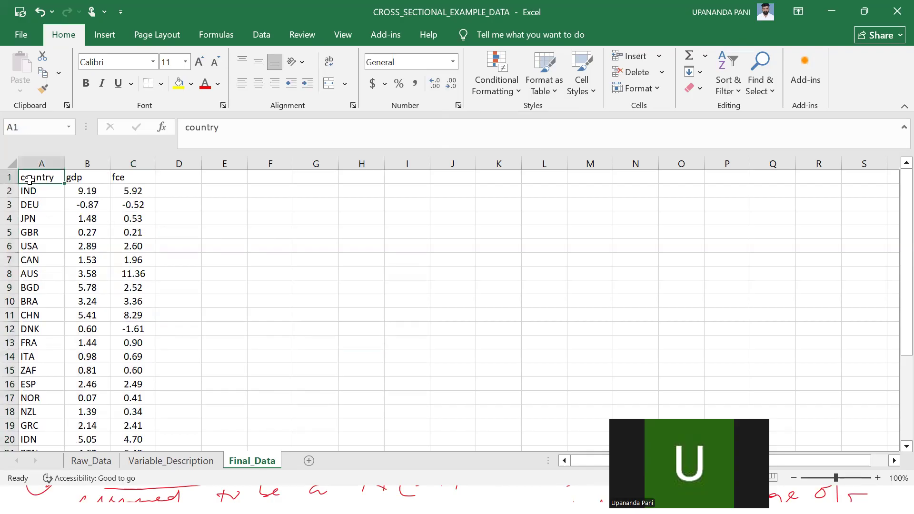
left_click_drag(29, 180, 134, 427)
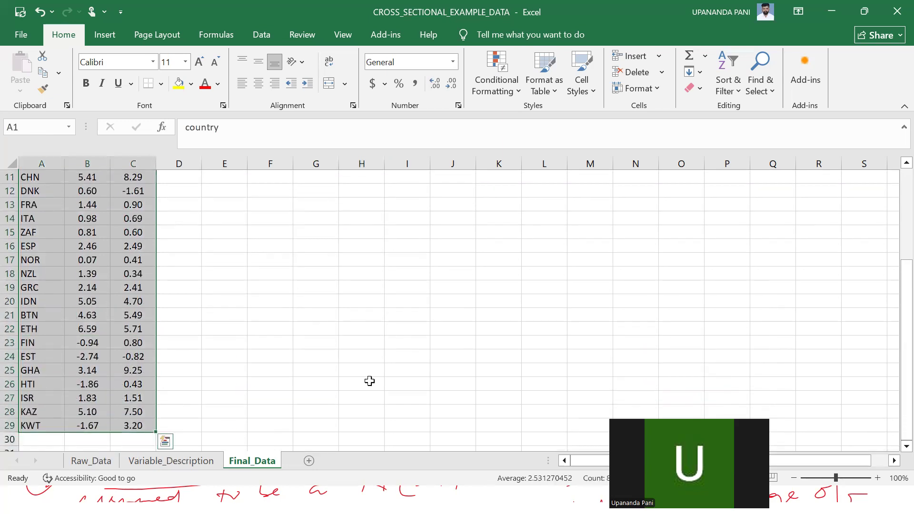
left_click(399, 368)
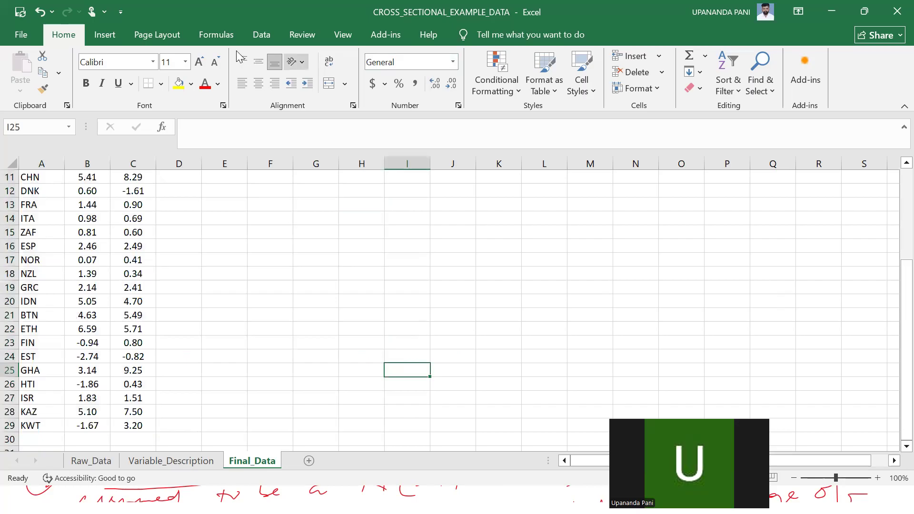
Step: Open the Regression tool from the data analysis tools and place its dialog clear of the data columns
left_click(263, 35)
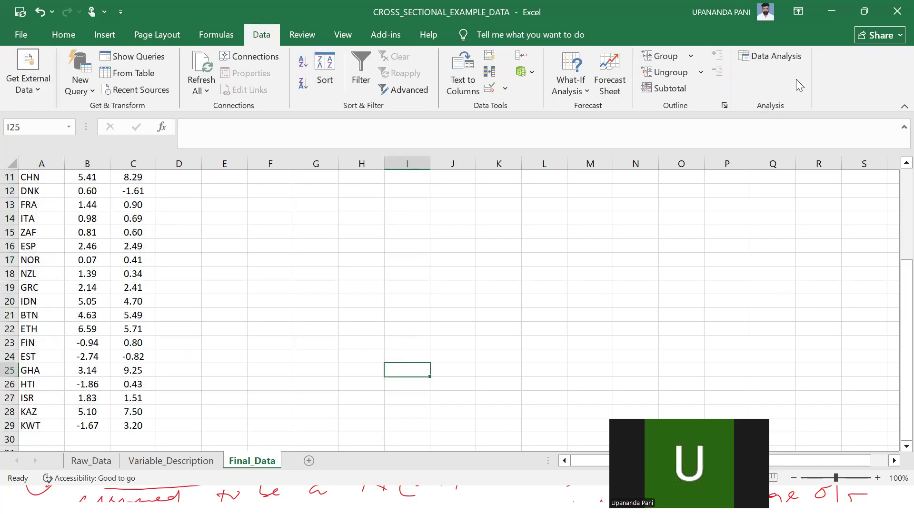
left_click(770, 57)
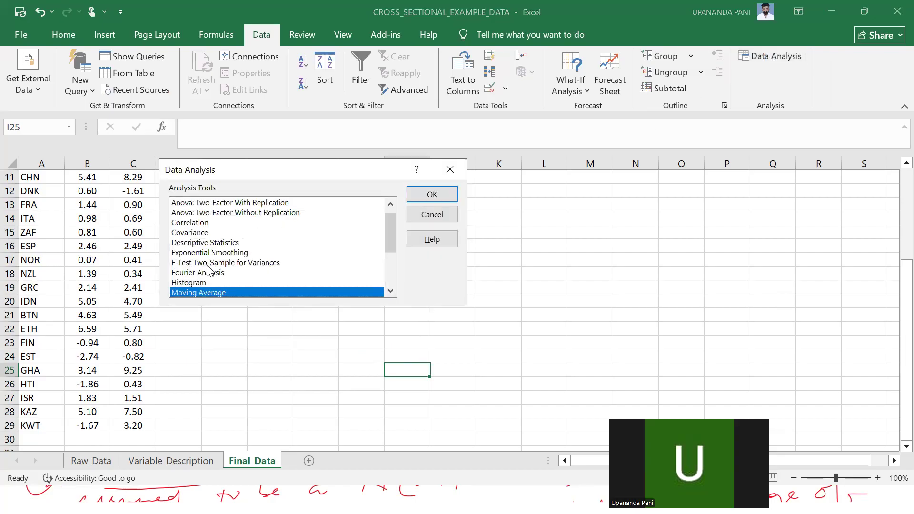
scroll(212, 281, "up", 1)
scroll(211, 282, "down", 2)
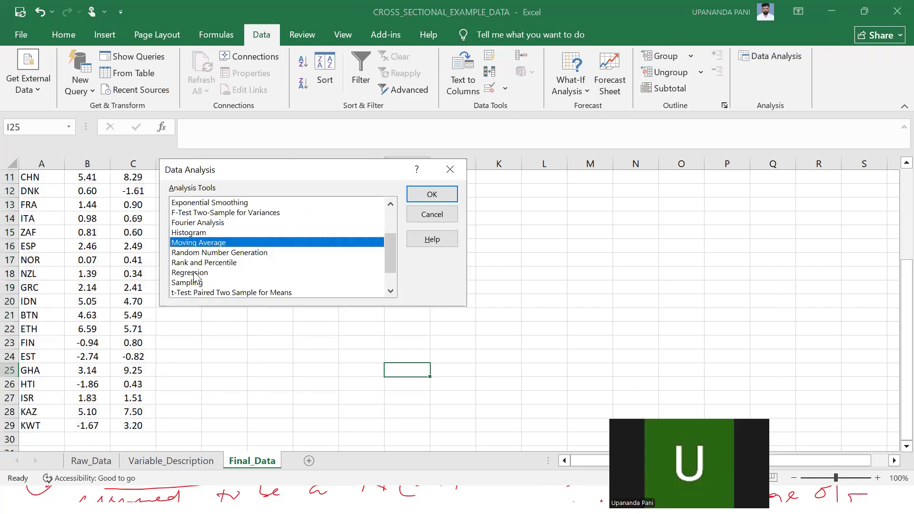
left_click(197, 273)
left_click(427, 196)
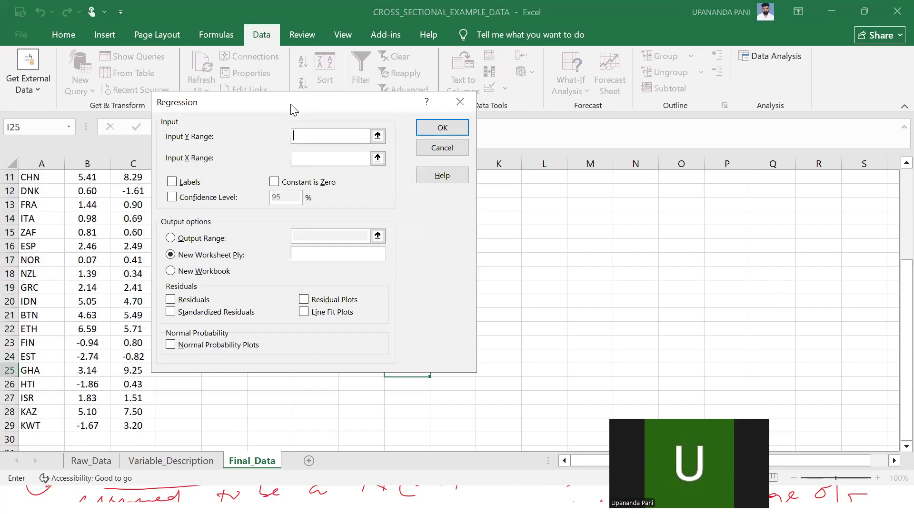
left_click_drag(293, 109, 490, 169)
Step: Set the regression's Y range to the fce values C2:C29 and its X range to the gdp values B2:B29
scroll(153, 264, "up", 4)
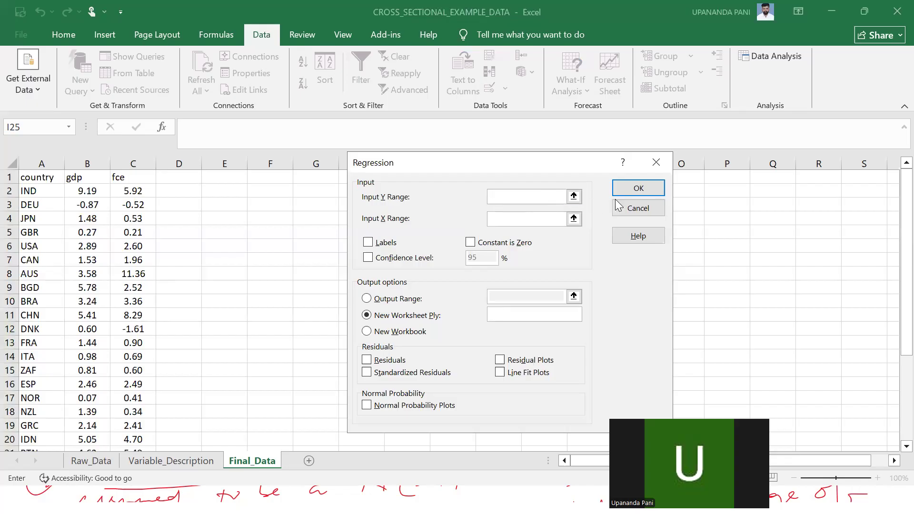
left_click(574, 196)
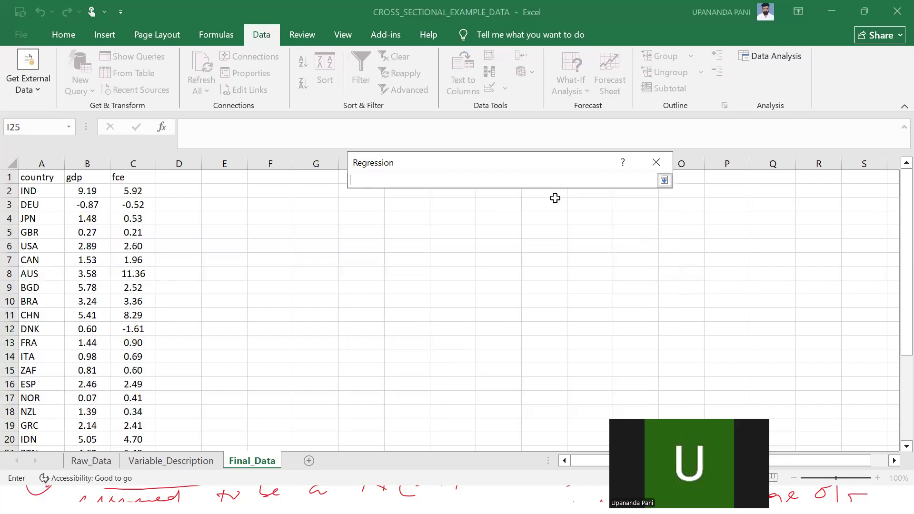
left_click_drag(136, 191, 139, 423)
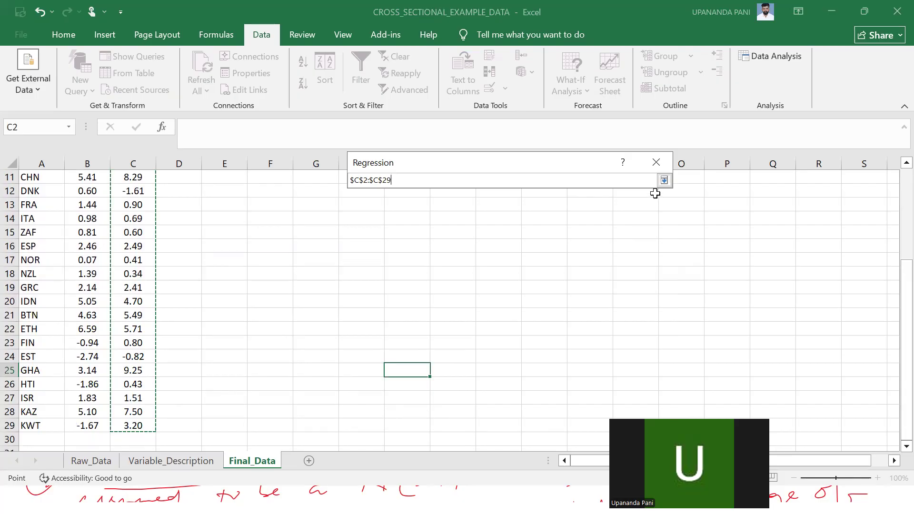
left_click(664, 180)
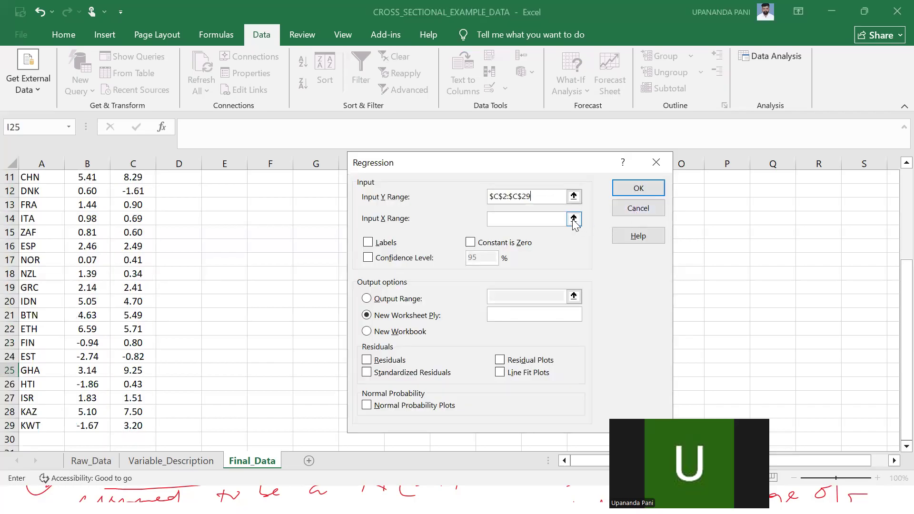
left_click(573, 219)
scroll(216, 240, "up", 3)
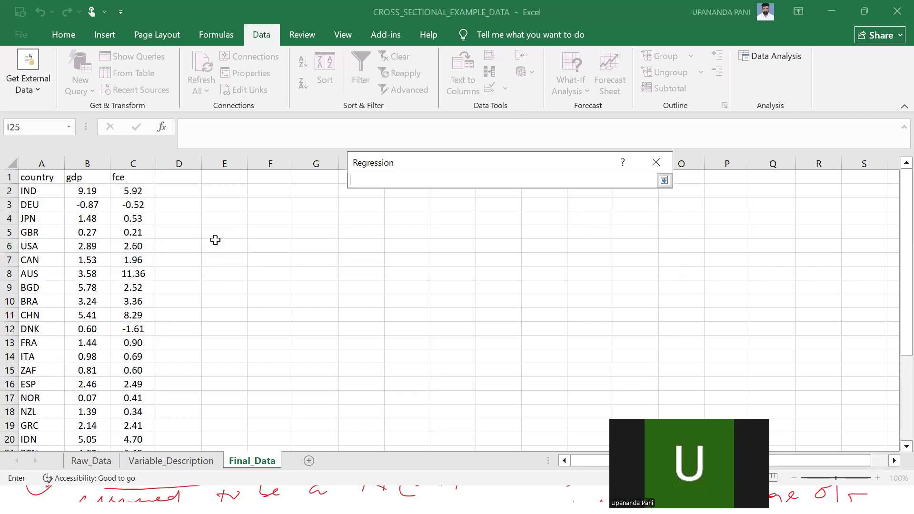
left_click_drag(87, 191, 93, 425)
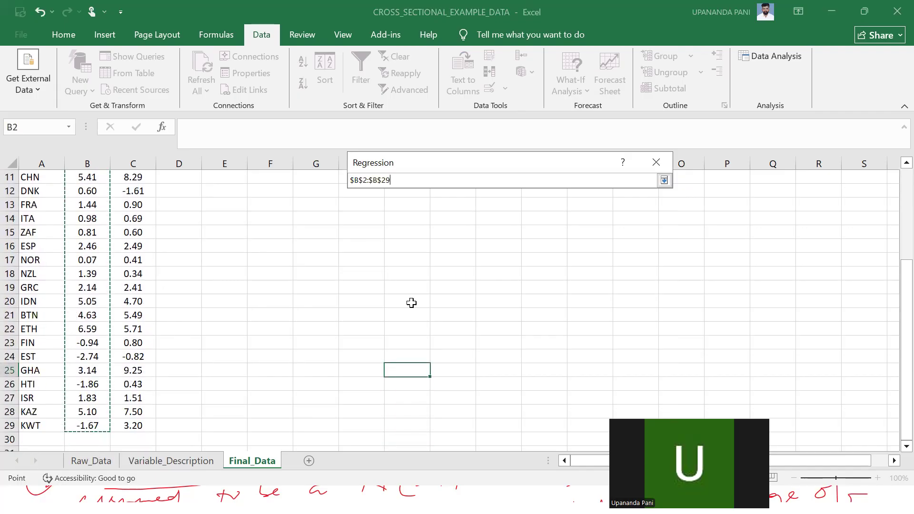
left_click(664, 180)
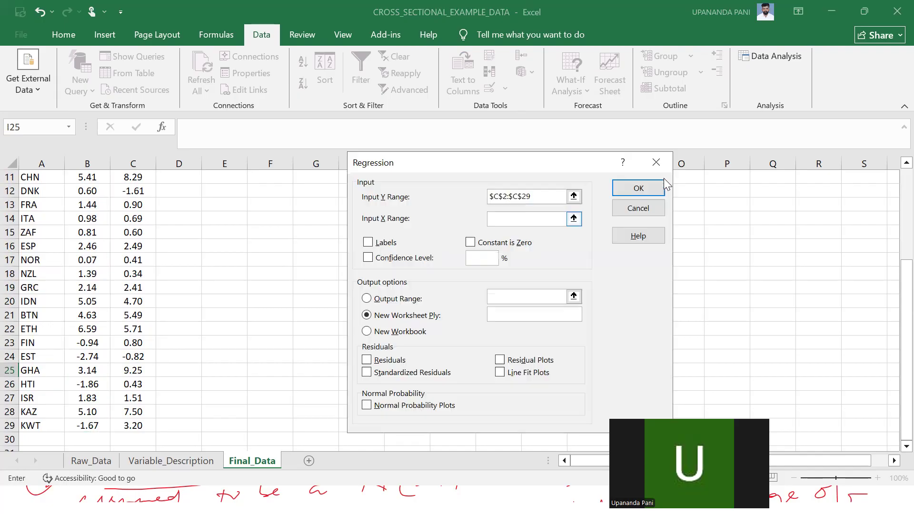
Step: Set the regression's Y range to fce including its header, C1:C29, and enable Labels
left_click(368, 244)
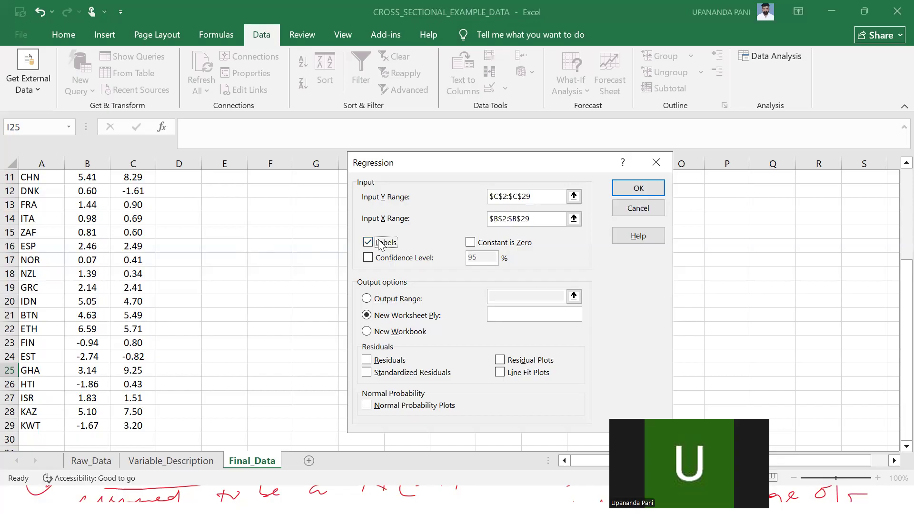
left_click(369, 246)
left_click(574, 196)
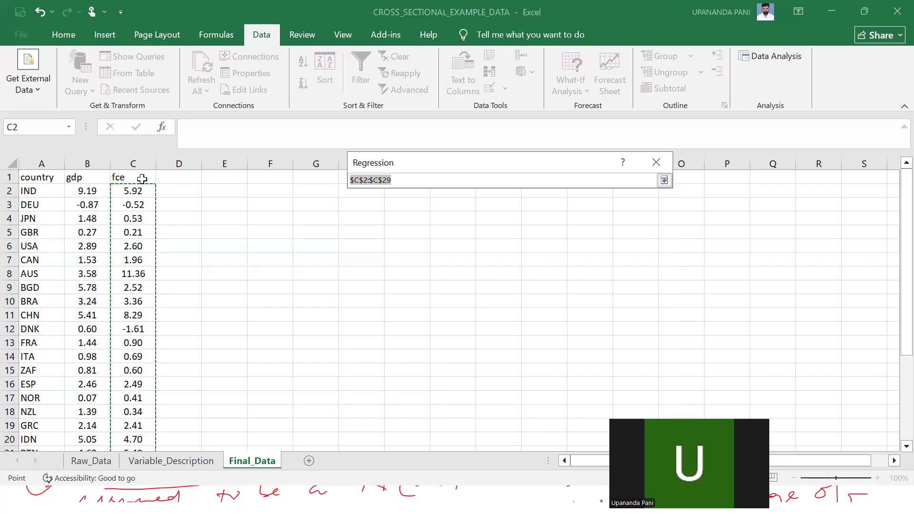
left_click_drag(139, 178, 138, 426)
left_click(664, 181)
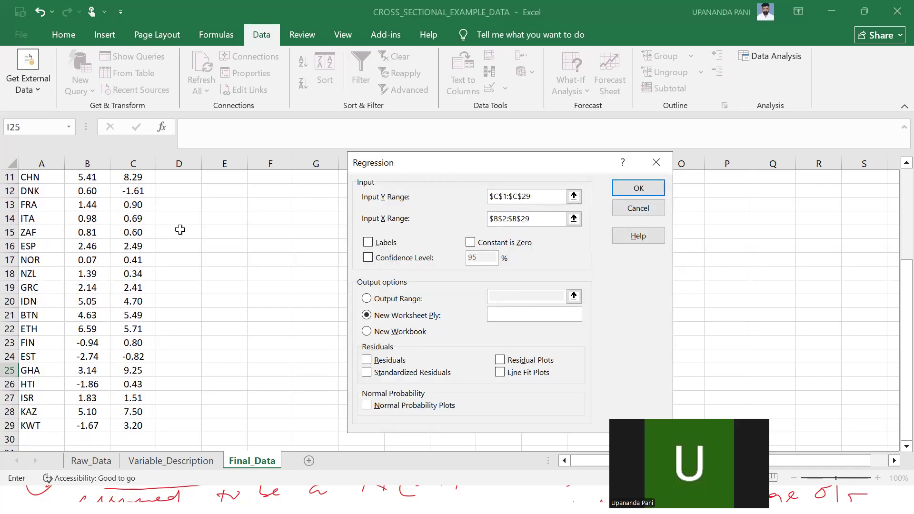
left_click(369, 244)
Step: Set the regression's X range to gdp including its header, B1:B29
left_click(574, 218)
scroll(313, 239, "up", 1)
left_click(92, 175)
left_click_drag(92, 174, 93, 425)
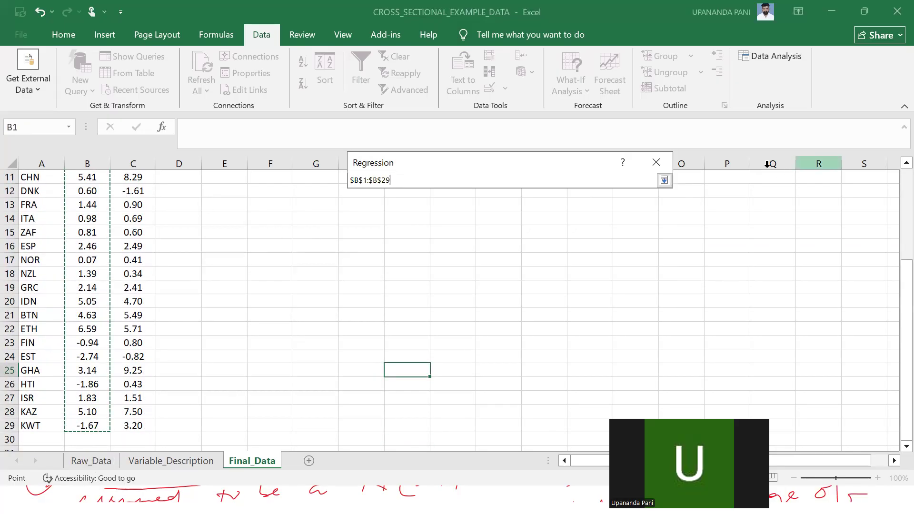
left_click(664, 180)
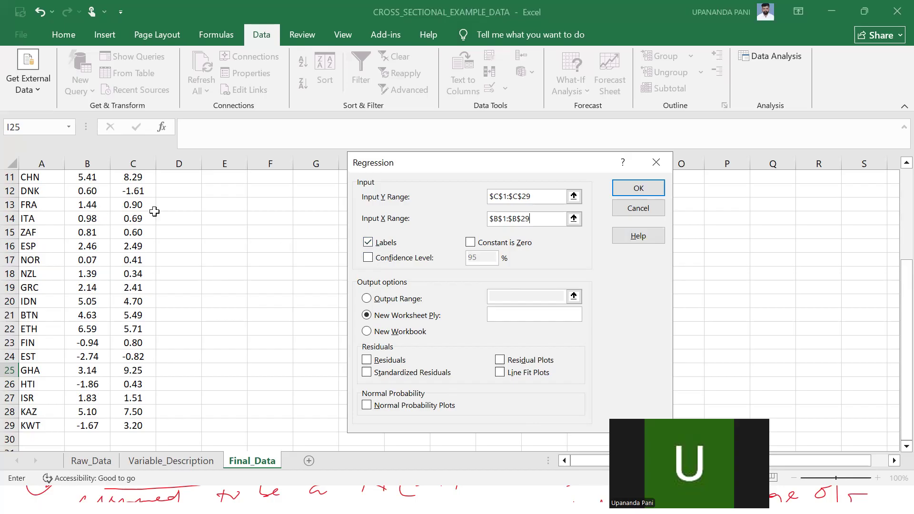
scroll(154, 211, "up", 3)
left_click(85, 178)
left_click(121, 180)
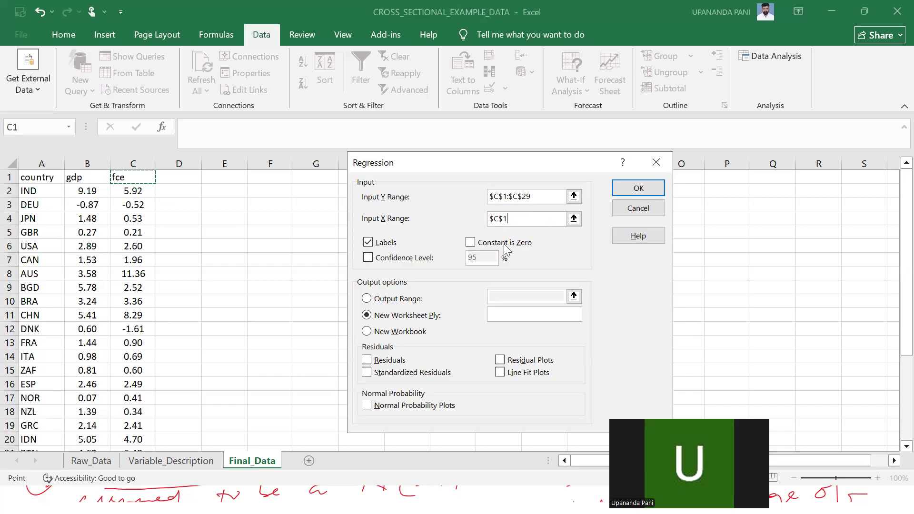
Step: Reselect B1:B29 as the X range and run the regression with its output on a new worksheet
left_click(574, 220)
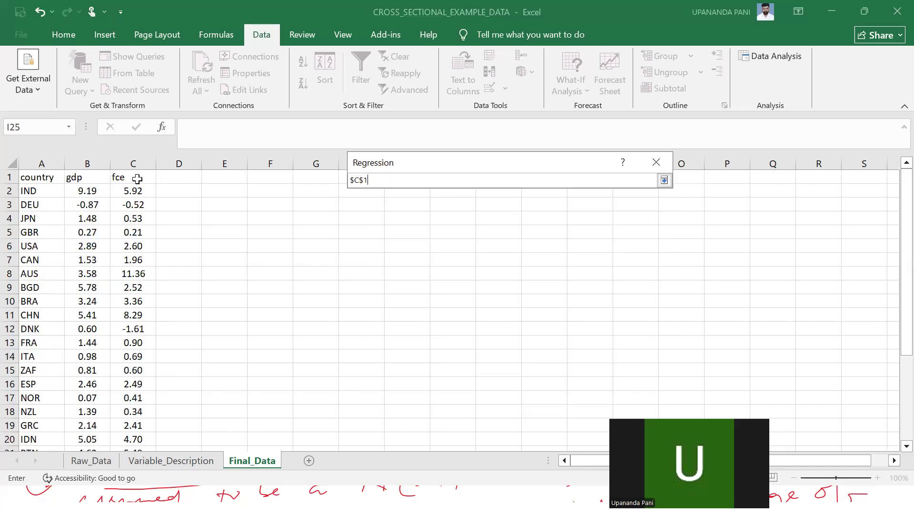
left_click_drag(50, 181, 95, 426)
left_click(664, 180)
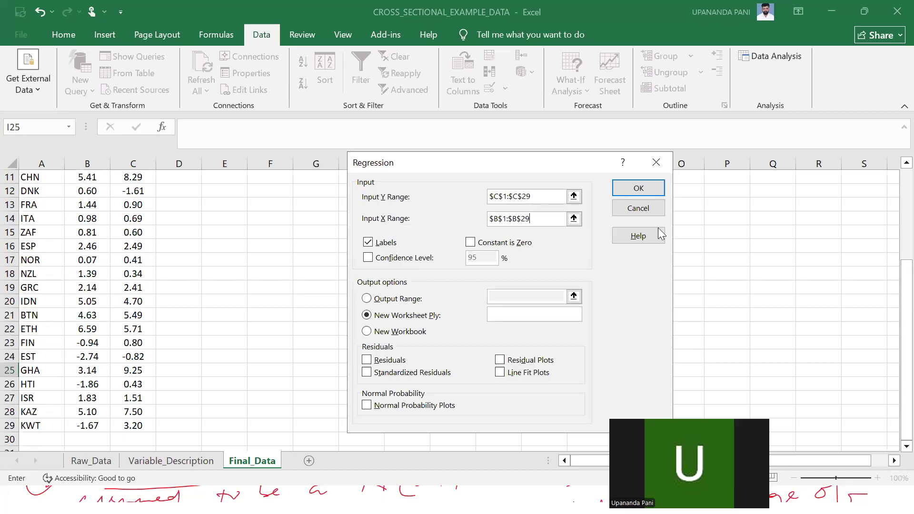
left_click(639, 188)
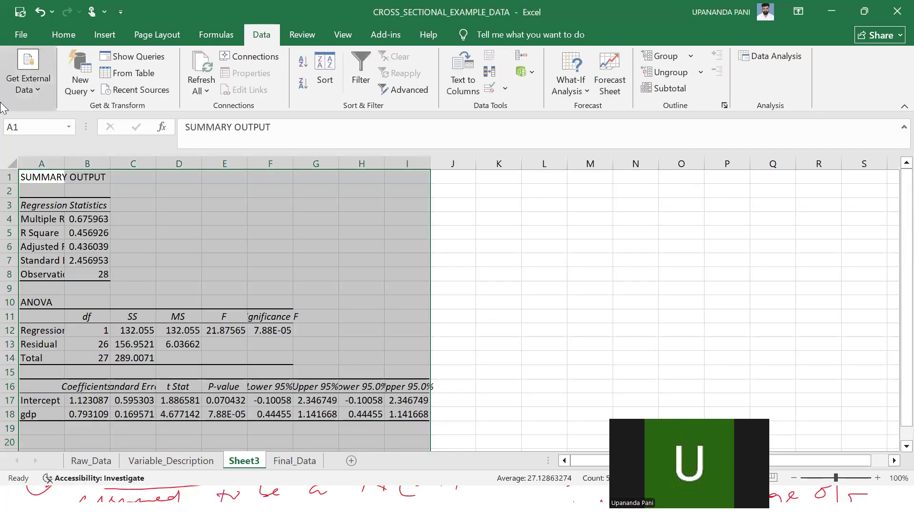
Step: Widen columns A and B of the regression output to fit their contents and select the gdp coefficient in B18
left_click_drag(66, 166, 143, 163)
left_click_drag(86, 164, 112, 165)
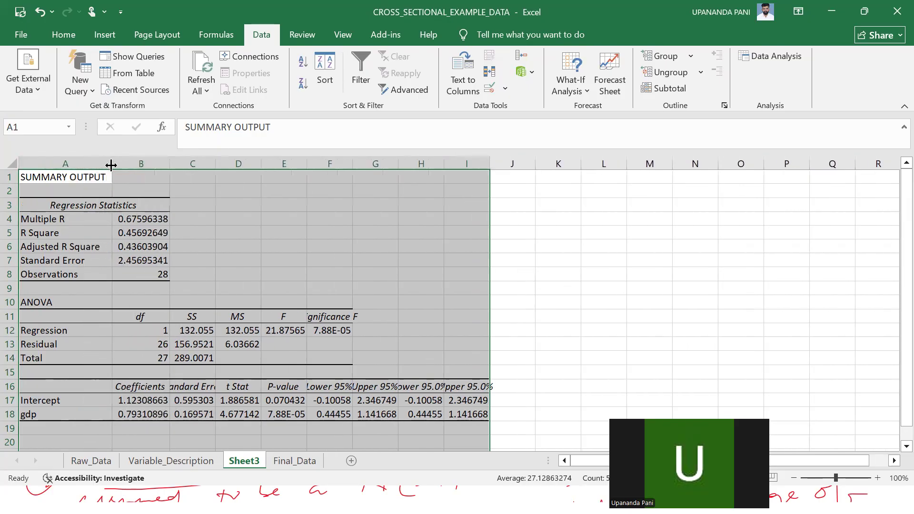
scroll(234, 254, "down", 1)
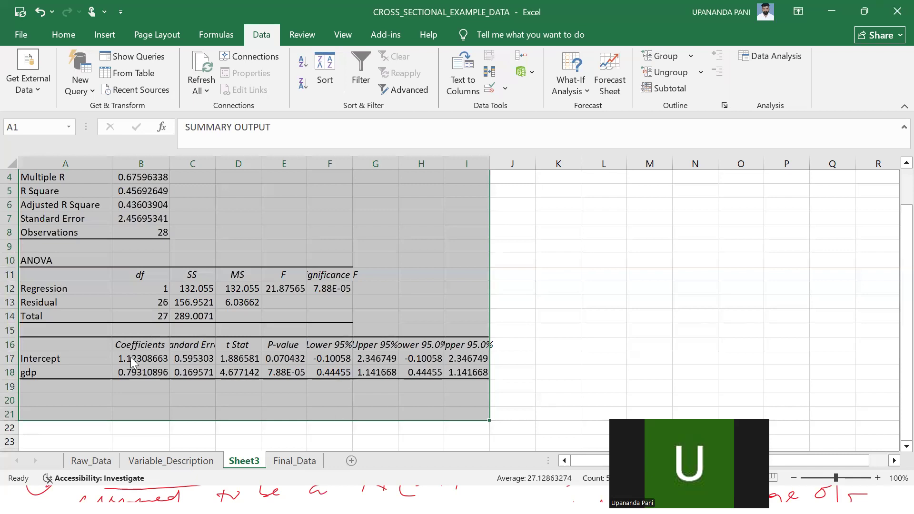
left_click(142, 372)
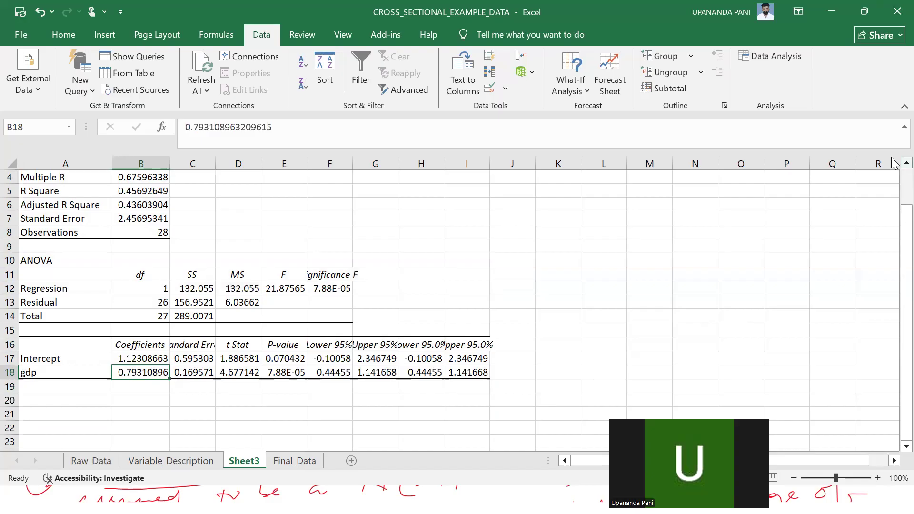
Step: Widen columns E and F of the regression output to fit their contents and select the F statistic in E12
scroll(893, 164, "up", 1)
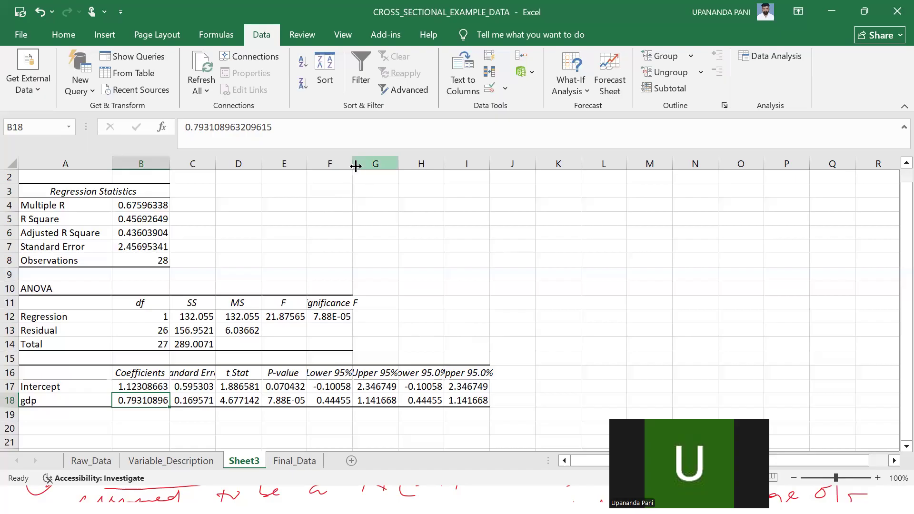
left_click_drag(355, 166, 365, 167)
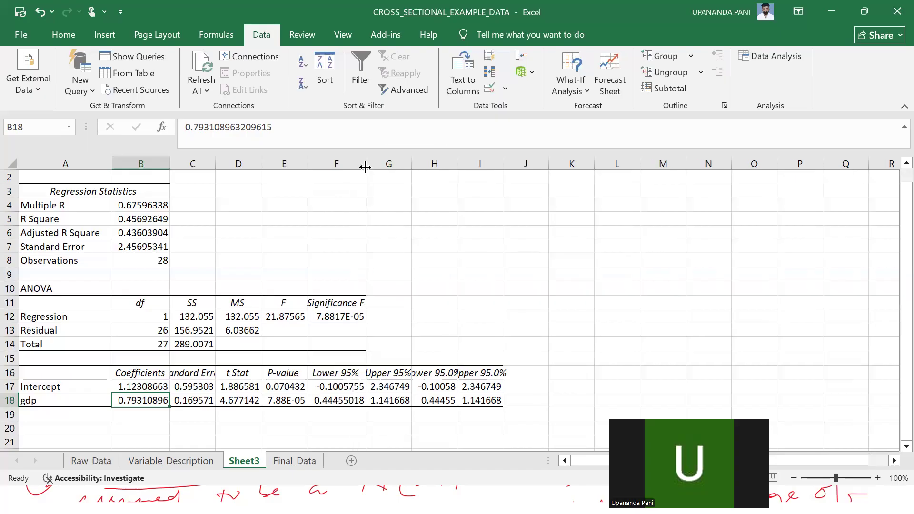
left_click_drag(307, 164, 310, 164)
left_click_drag(372, 162, 383, 162)
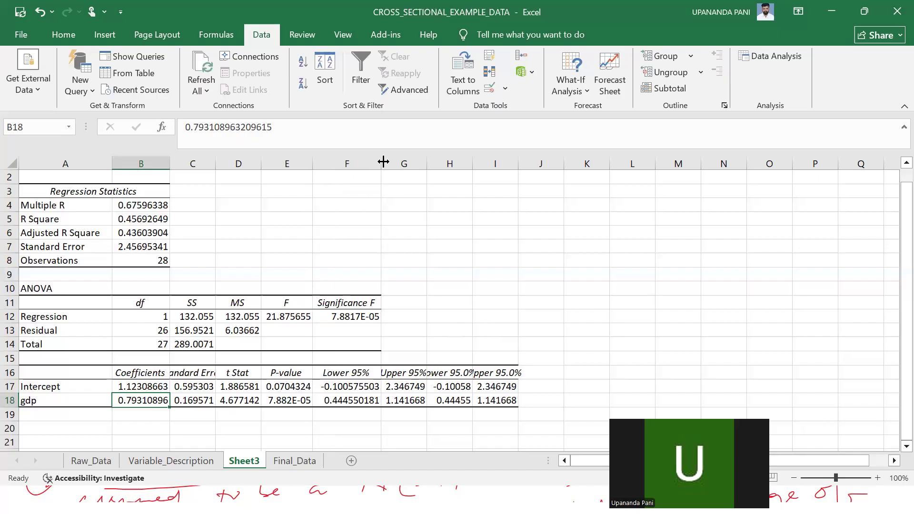
left_click(280, 318)
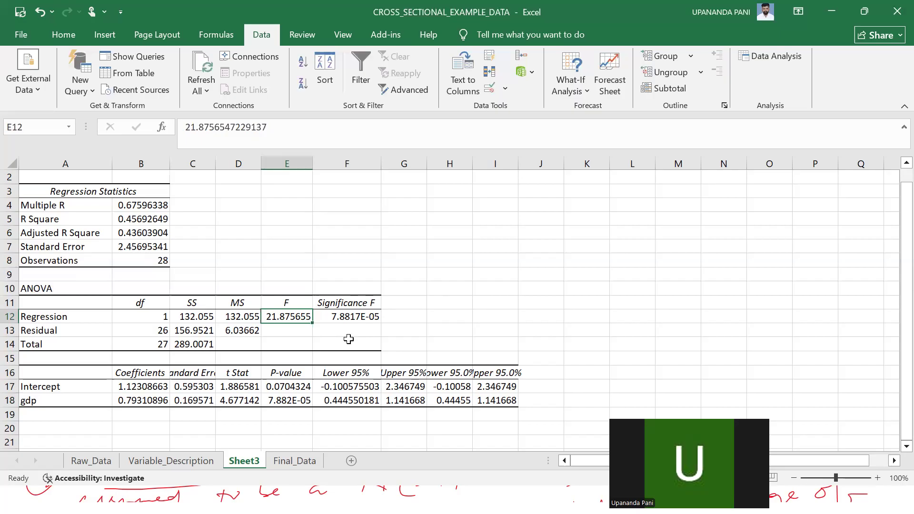
Step: Format the Significance F value in F12 as Number with 8 decimal places
left_click(357, 317)
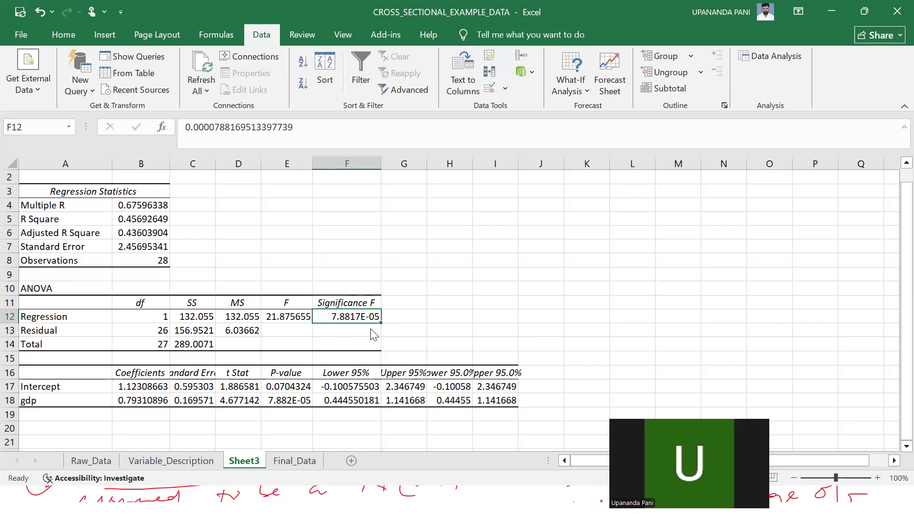
key("ctrl+1")
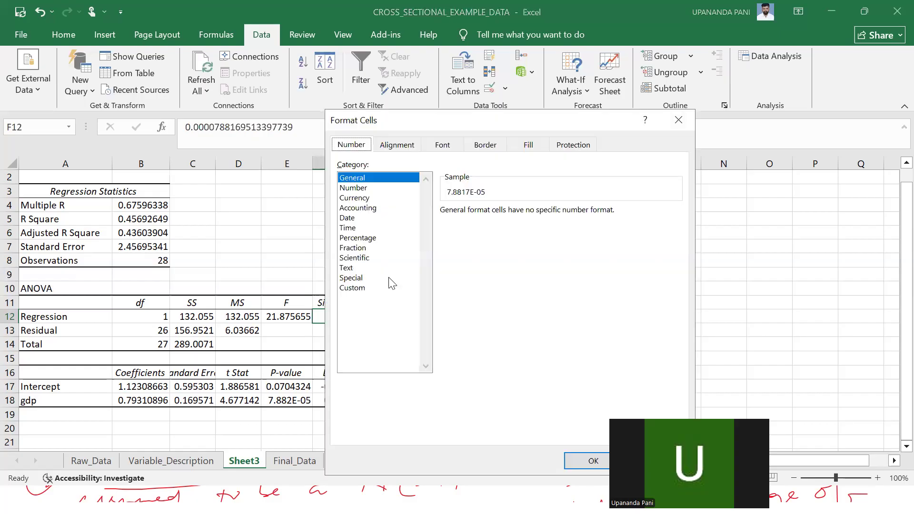
left_click(358, 189)
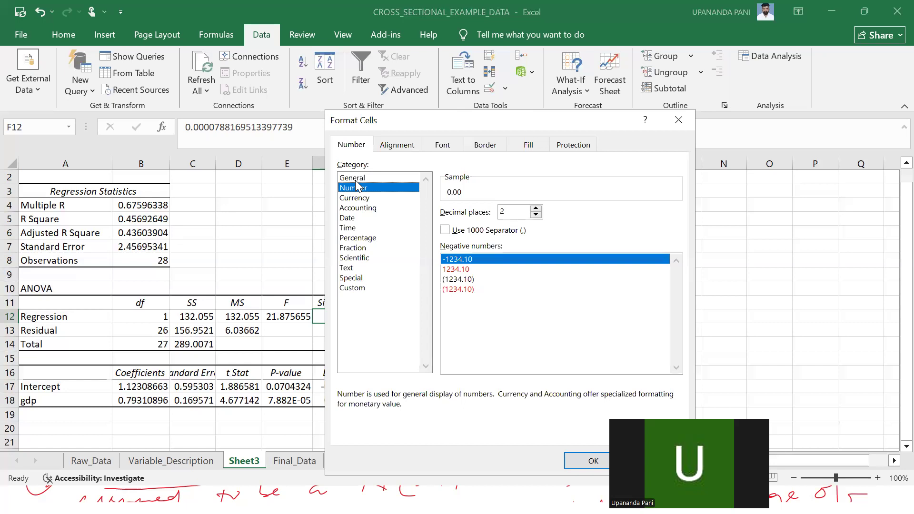
left_click(349, 258)
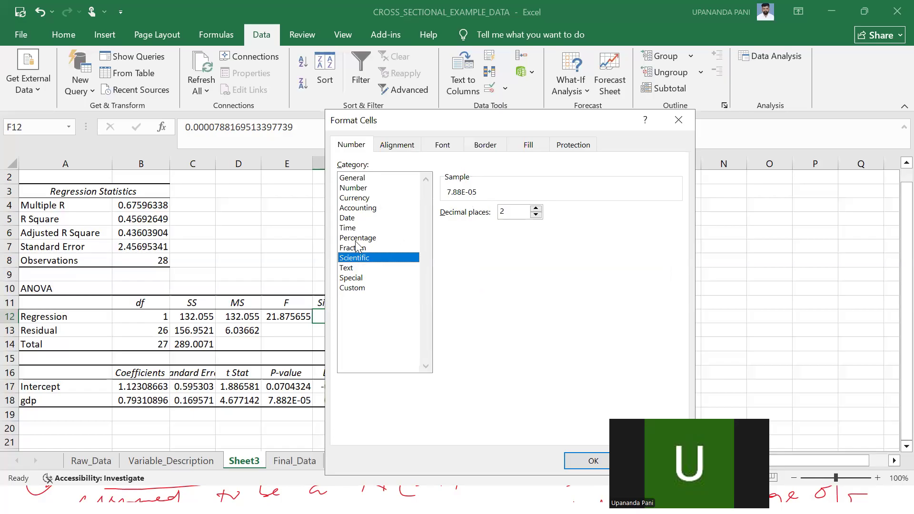
left_click(359, 189)
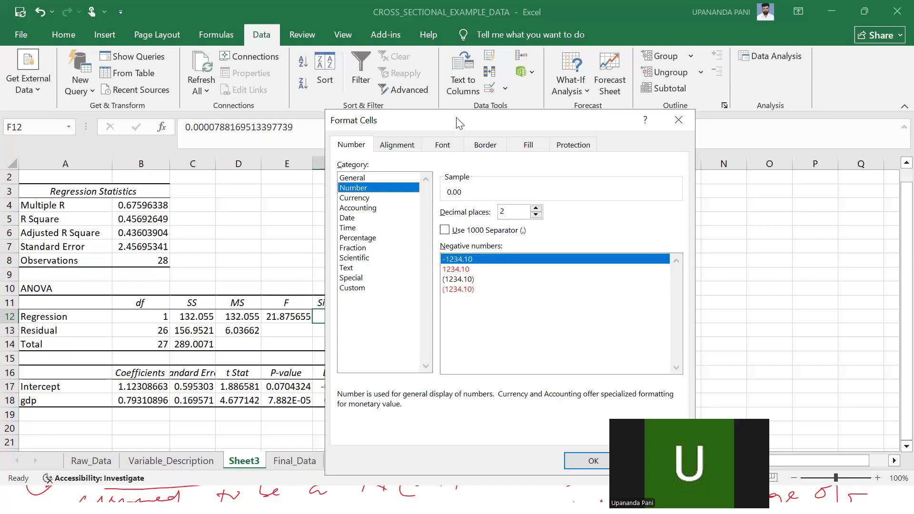
left_click_drag(456, 119, 622, 135)
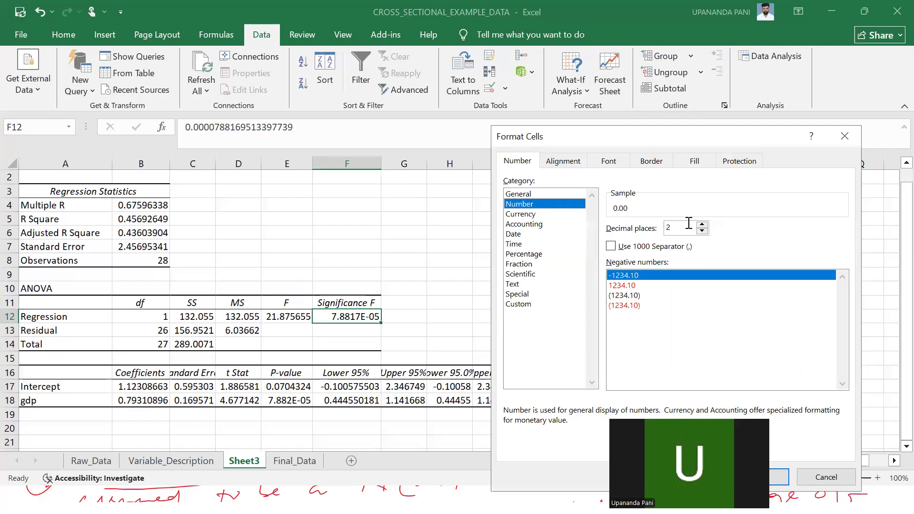
left_click(701, 224)
left_click(702, 224)
left_click(702, 224)
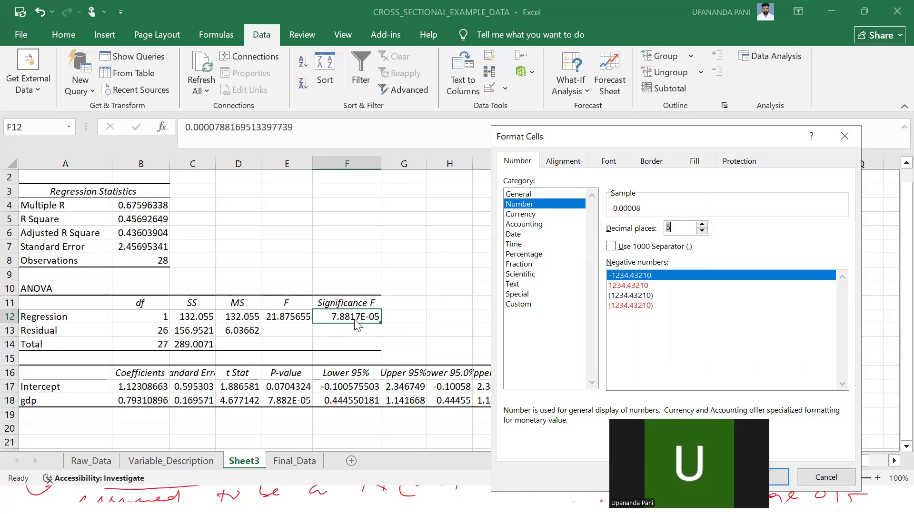
left_click(702, 224)
left_click(702, 224)
left_click(702, 224)
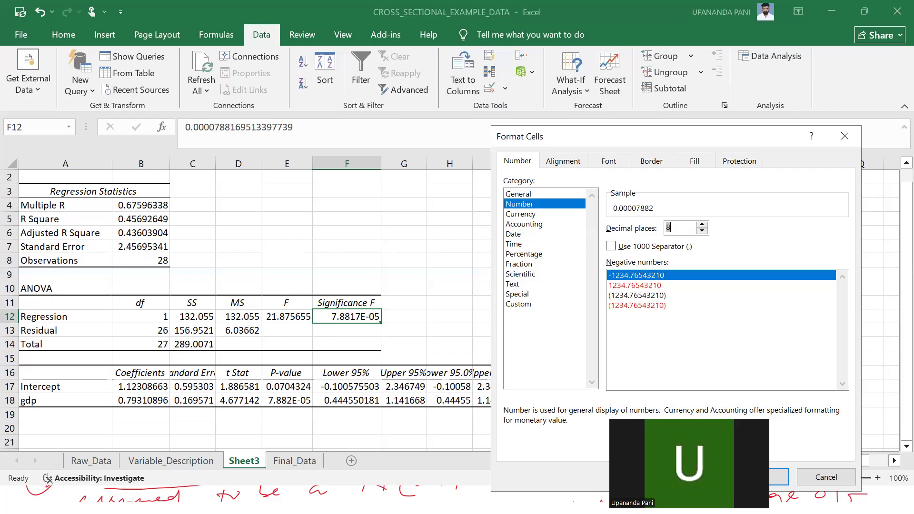
left_click(779, 477)
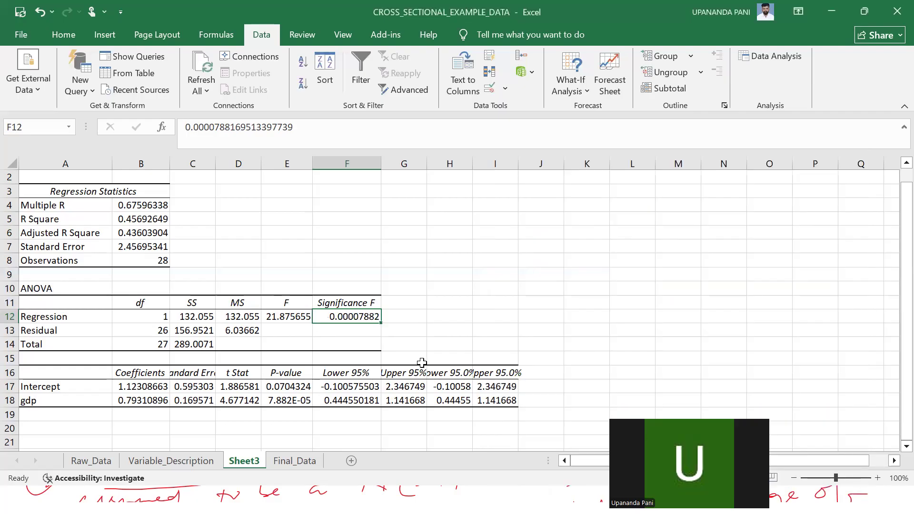
Step: Annotate the Significance F header with a red pen arrow leading to the underlined handwritten note "p-value (α)"
left_click(366, 305)
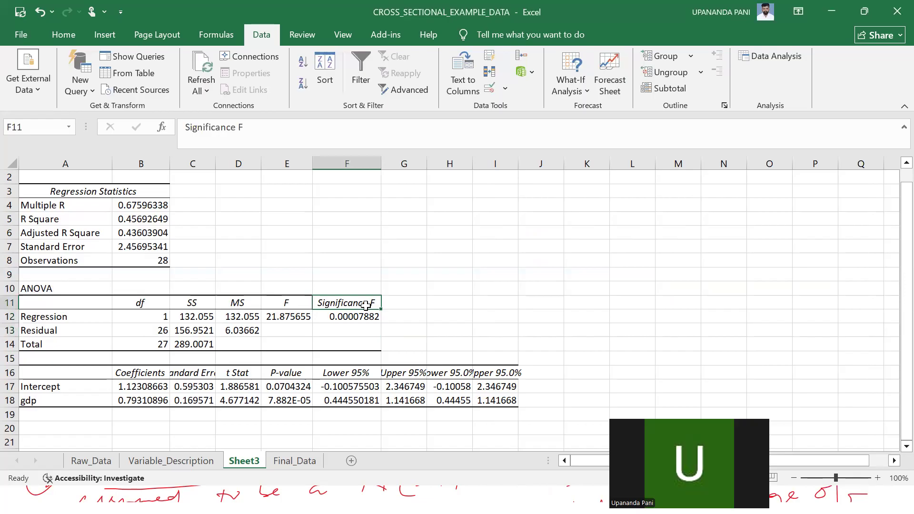
left_click(392, 303)
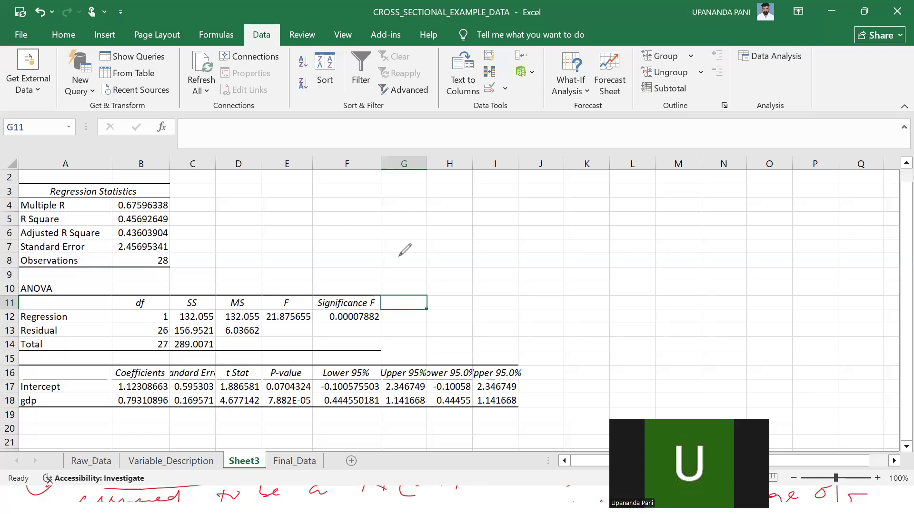
left_click(399, 256)
mouse_move(382, 302)
left_mouse_down()
mouse_move(413, 291)
mouse_move(433, 266)
mouse_move(455, 275)
mouse_move(520, 264)
left_mouse_up()
left_click_drag(443, 298, 525, 270)
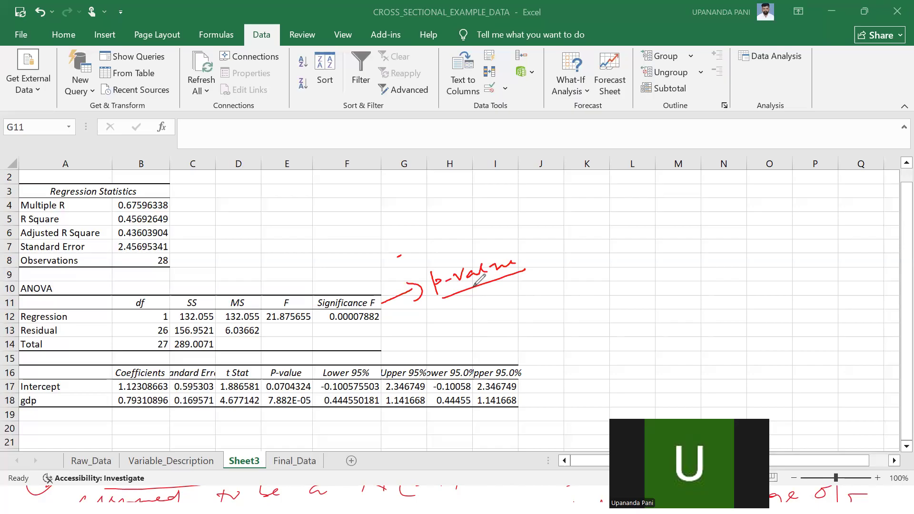
mouse_move(534, 242)
left_mouse_down()
mouse_move(538, 260)
mouse_move(552, 252)
mouse_move(560, 258)
left_mouse_up()
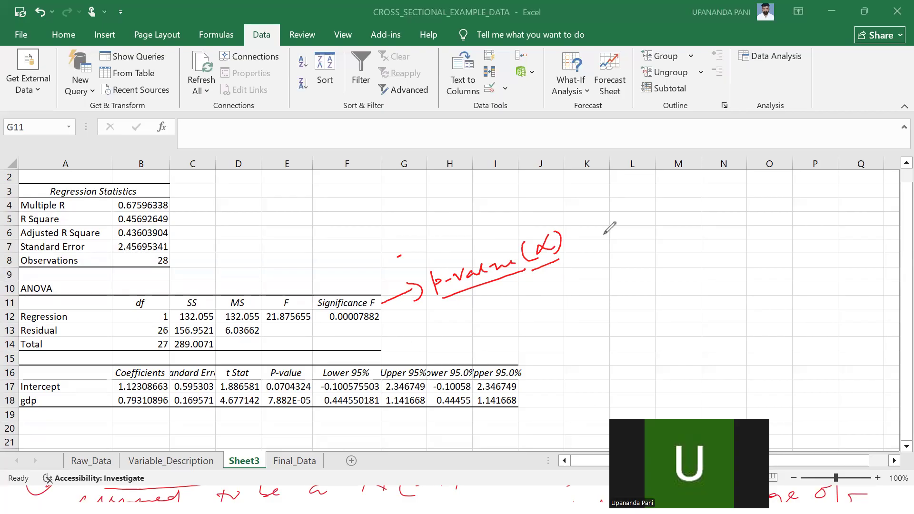
Step: Handwrite the underlined heading "Two Variable (OLS) Model" above the empty columns K to Q, with "Regression (OLS)" beneath it
mouse_move(583, 208)
left_mouse_down()
mouse_move(605, 201)
mouse_move(601, 216)
mouse_move(624, 205)
mouse_move(736, 194)
left_mouse_up()
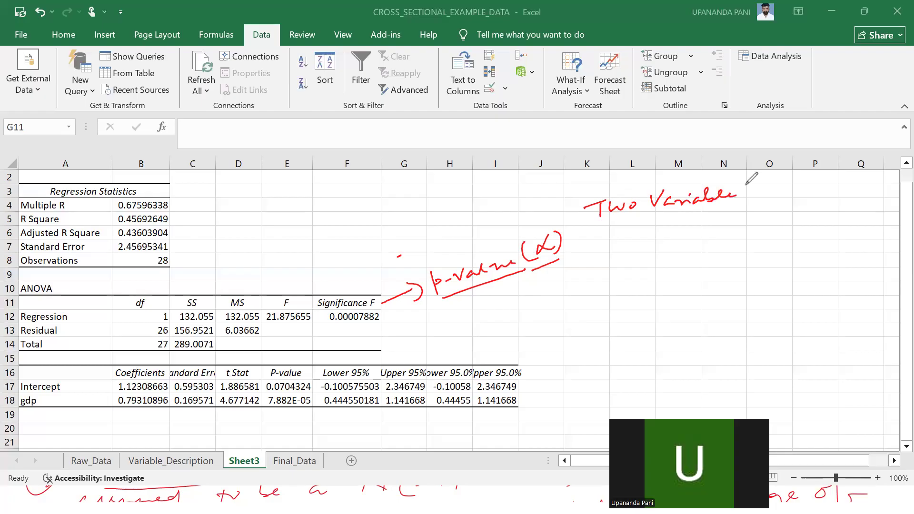
mouse_move(756, 185)
left_mouse_down()
mouse_move(760, 195)
mouse_move(810, 183)
mouse_move(804, 177)
mouse_move(820, 188)
mouse_move(859, 182)
left_mouse_up()
left_click_drag(621, 223, 833, 195)
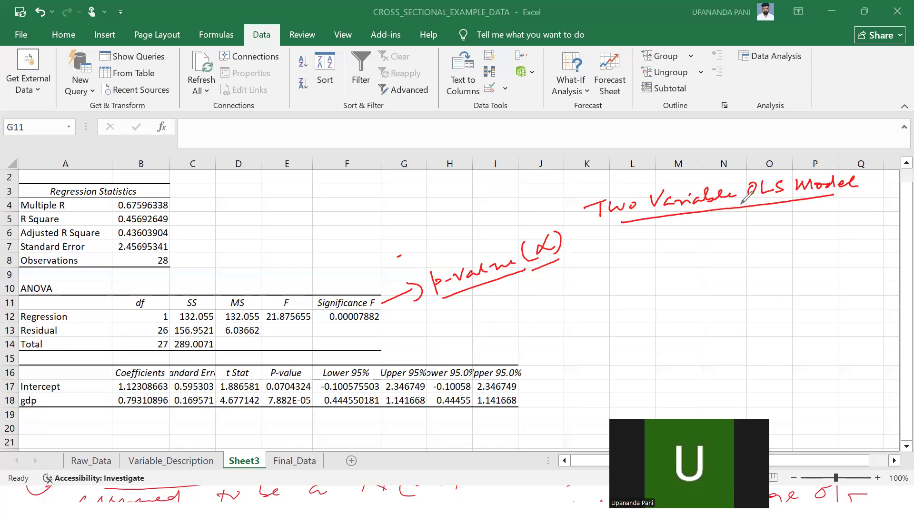
left_click_drag(745, 181, 743, 200)
mouse_move(782, 180)
left_mouse_down()
mouse_move(781, 198)
mouse_move(750, 223)
mouse_move(834, 206)
mouse_move(814, 225)
mouse_move(842, 229)
left_mouse_up()
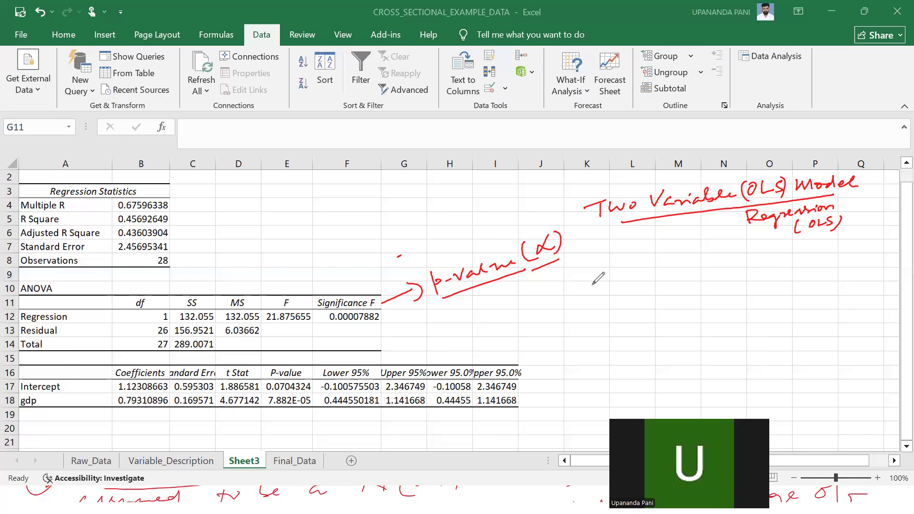
Step: Handwrite the dependent variable FCE with subscript i and an arrow from the subscript to "Country (Cross-sectional units)"
mouse_move(585, 277)
left_mouse_down()
mouse_move(584, 290)
mouse_move(599, 275)
mouse_move(595, 284)
mouse_move(614, 288)
left_mouse_up()
mouse_move(621, 277)
left_mouse_down()
mouse_move(620, 289)
mouse_move(632, 273)
mouse_move(628, 280)
left_mouse_up()
left_click_drag(620, 287, 631, 286)
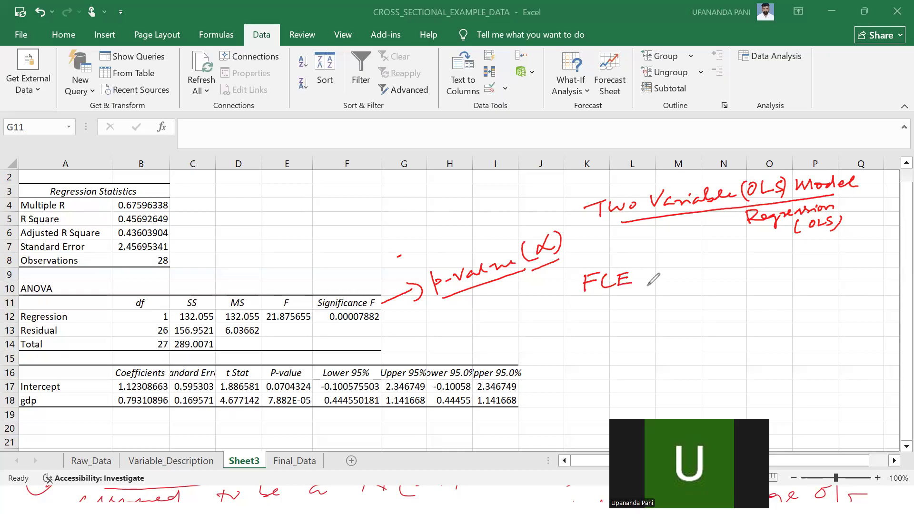
left_click_drag(637, 287, 640, 295)
left_click(636, 283)
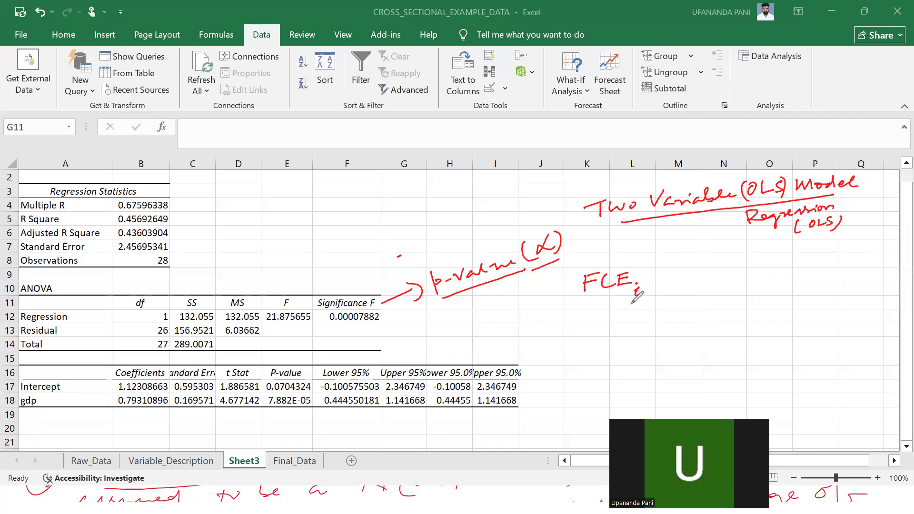
mouse_move(637, 302)
left_mouse_down()
mouse_move(626, 320)
mouse_move(638, 320)
mouse_move(579, 336)
mouse_move(653, 332)
mouse_move(664, 340)
mouse_move(659, 352)
left_mouse_up()
left_click_drag(560, 362, 723, 362)
mouse_move(592, 400)
left_mouse_down()
mouse_move(678, 385)
mouse_move(677, 405)
left_mouse_up()
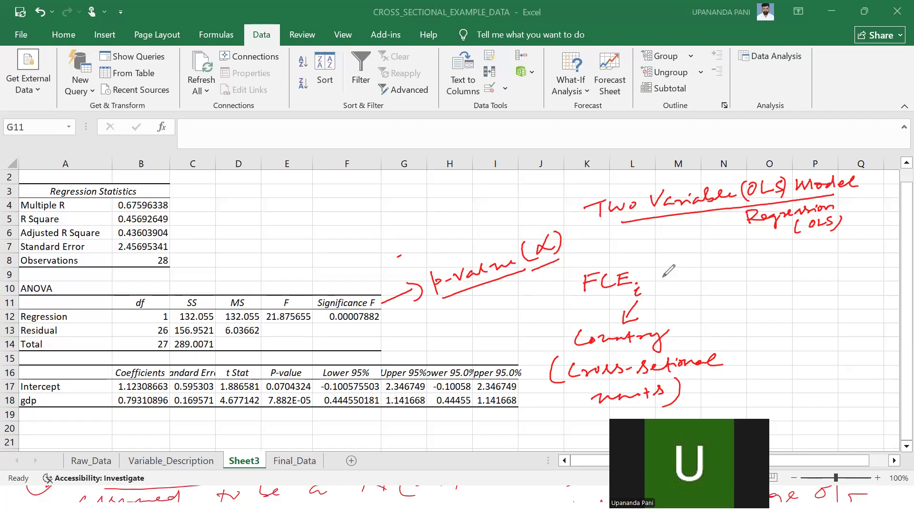
Step: Complete the handwritten equation with "= β1 + β2 gdpi + ui", underlining ui and drawing a downward arrow from it
left_click_drag(653, 272, 666, 271)
left_click_drag(654, 277, 693, 290)
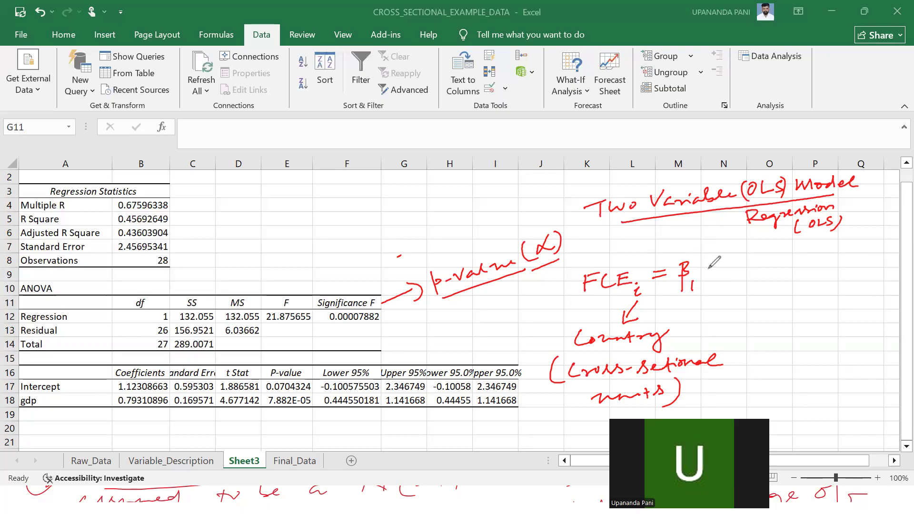
mouse_move(702, 270)
left_mouse_down()
mouse_move(719, 268)
mouse_move(710, 285)
mouse_move(734, 286)
mouse_move(738, 275)
mouse_move(758, 280)
left_mouse_up()
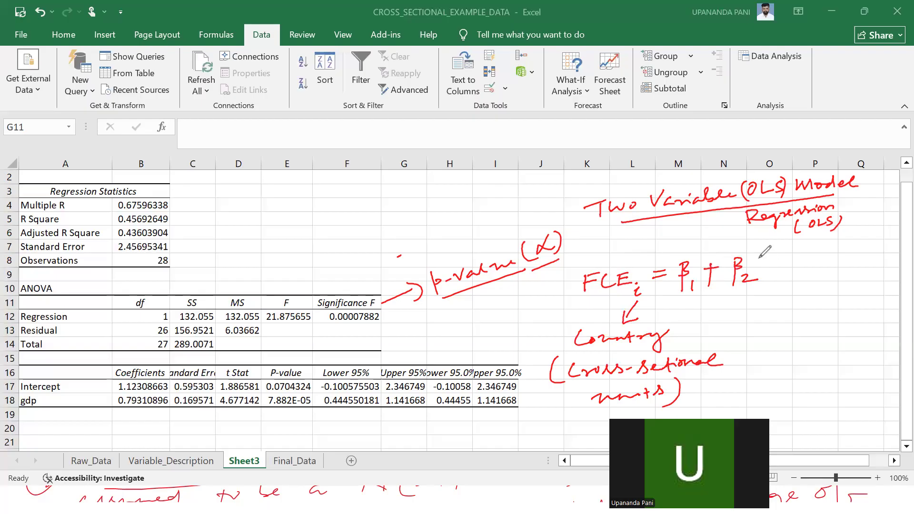
mouse_move(768, 259)
left_mouse_down()
mouse_move(758, 271)
mouse_move(791, 259)
left_mouse_up()
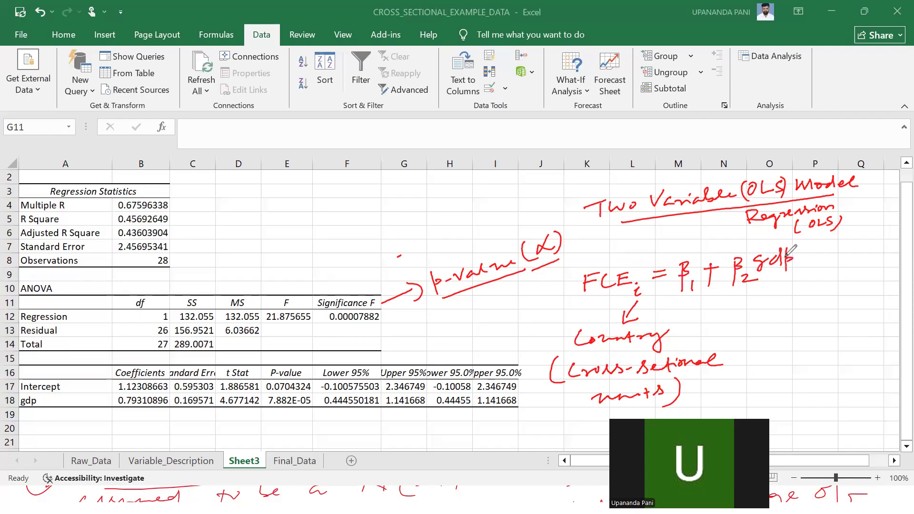
left_click_drag(796, 271, 798, 275)
left_click(795, 266)
mouse_move(805, 253)
left_mouse_down()
mouse_move(809, 266)
mouse_move(818, 251)
mouse_move(843, 250)
mouse_move(839, 300)
mouse_move(845, 291)
left_mouse_up()
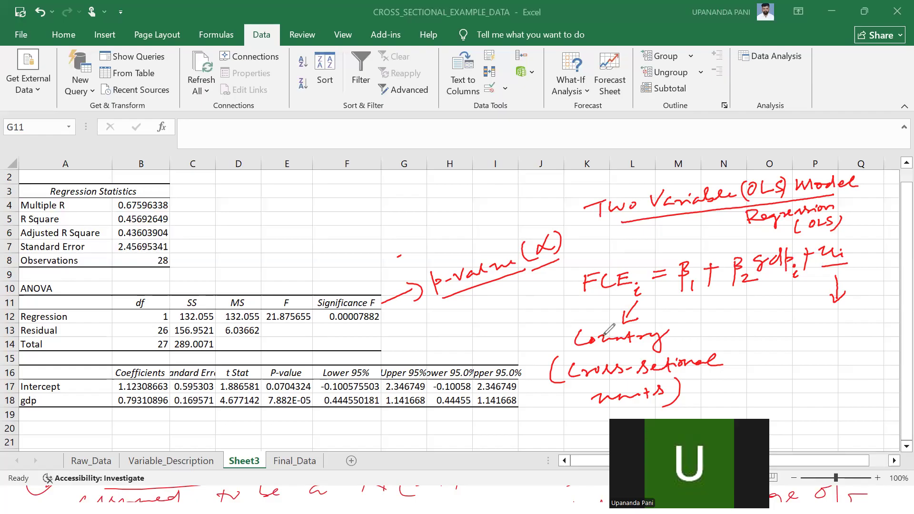
Step: Label the arrow from ui with the handwritten words "Stochastic Disturbance term"
mouse_move(746, 300)
left_mouse_down()
mouse_move(730, 322)
mouse_move(809, 304)
mouse_move(837, 308)
left_mouse_up()
mouse_move(756, 329)
left_mouse_down()
mouse_move(754, 348)
mouse_move(820, 333)
mouse_move(830, 322)
mouse_move(830, 334)
mouse_move(885, 327)
left_mouse_up()
left_click_drag(802, 356, 855, 353)
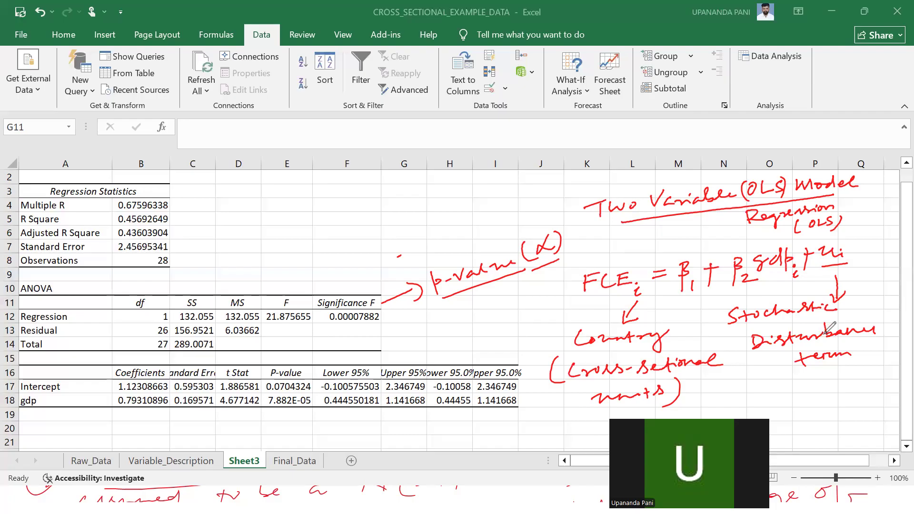
Step: Mark the equation with a long tick and arrow, and label it "PRF" with an arrow at its end
left_click_drag(552, 280, 614, 256)
left_click(631, 247)
mouse_move(624, 248)
left_mouse_down()
mouse_move(648, 243)
mouse_move(643, 249)
left_mouse_up()
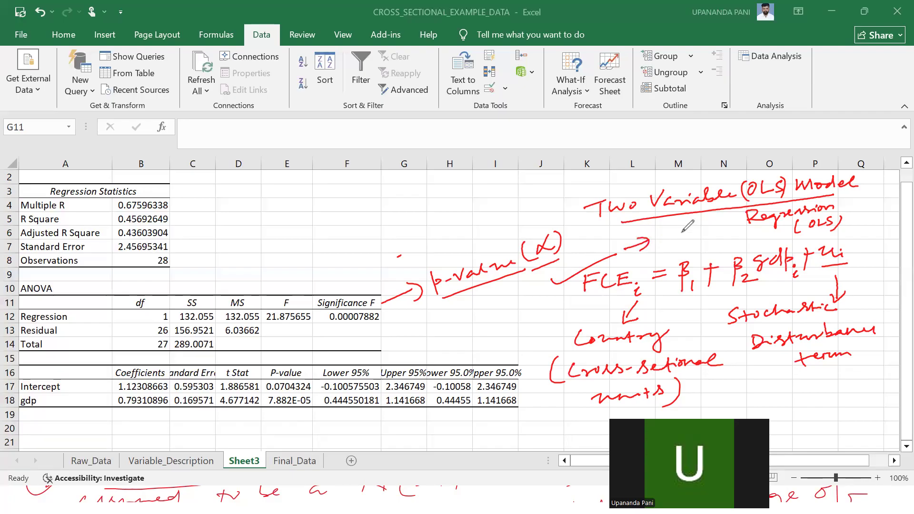
mouse_move(848, 248)
left_mouse_down()
mouse_move(870, 244)
mouse_move(859, 250)
mouse_move(869, 259)
mouse_move(894, 249)
mouse_move(892, 270)
left_mouse_up()
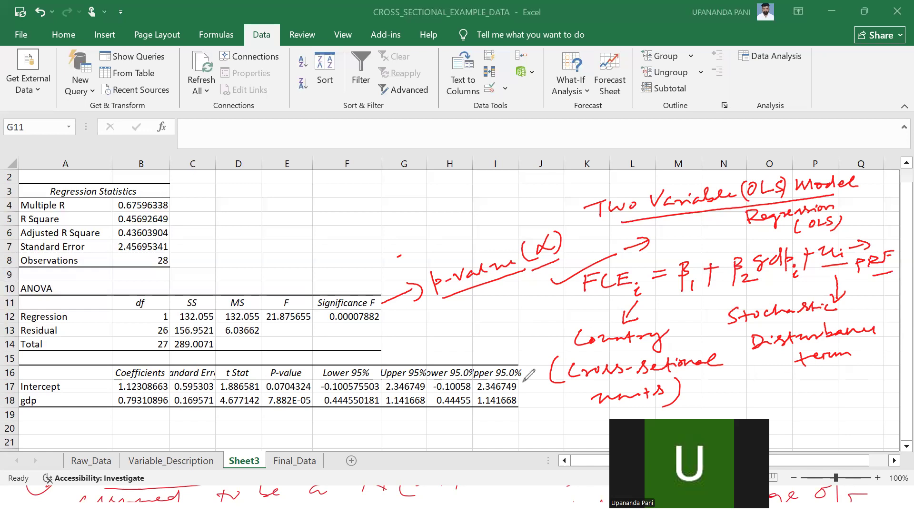
Step: Circle the F statistic in E12 and handwrite "↑ F-Value → ↓ p-value" above the ANOVA table, underlining p-value
mouse_move(285, 307)
left_mouse_down()
mouse_move(265, 318)
mouse_move(307, 324)
mouse_move(295, 307)
mouse_move(271, 305)
left_mouse_up()
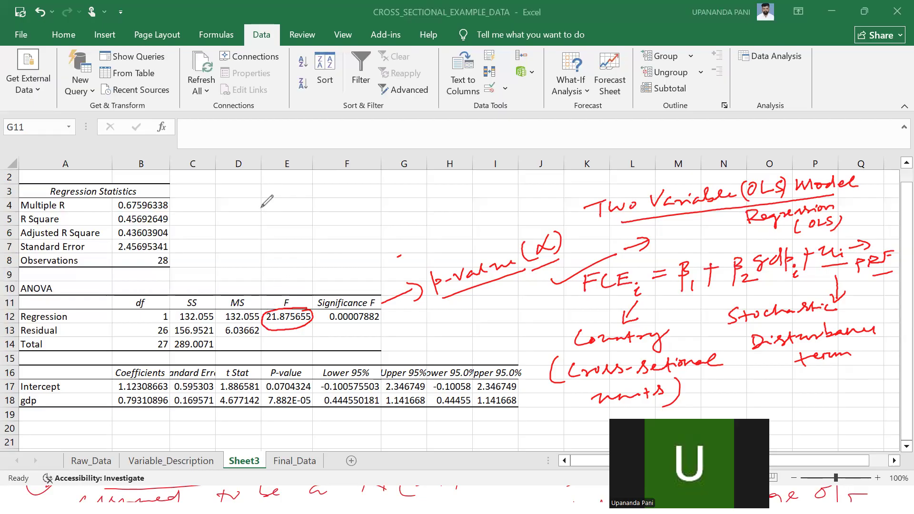
left_click(278, 203)
left_click_drag(275, 199, 274, 216)
left_click_drag(274, 199, 361, 204)
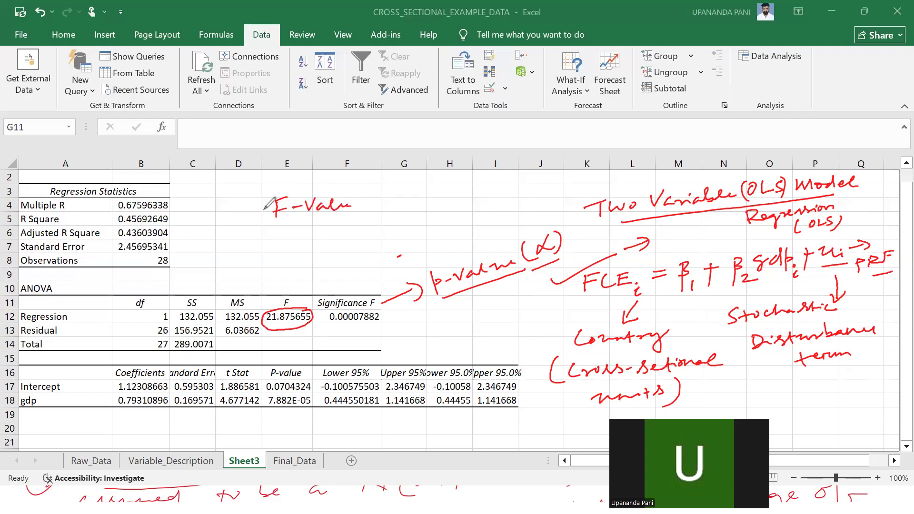
left_click_drag(258, 217, 258, 205)
left_click_drag(252, 210, 262, 209)
left_click_drag(360, 204, 384, 201)
left_click_drag(378, 196, 398, 216)
left_click_drag(392, 206, 478, 190)
left_click_drag(426, 215, 476, 204)
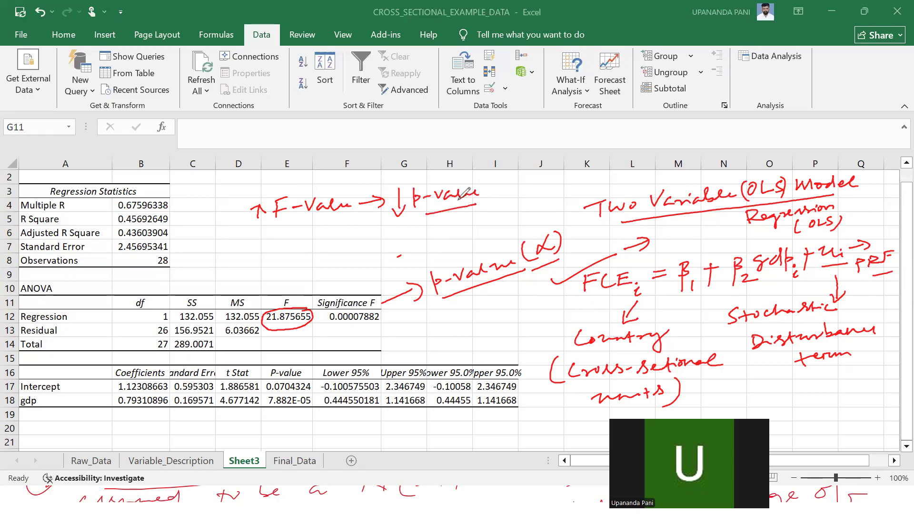
Step: Handwrite the significance thresholds "< 0.05", "0.01" and "0.005" beside the p-value note and underline the Significance F value in F12
left_click_drag(519, 184, 581, 177)
left_click_drag(539, 205, 582, 195)
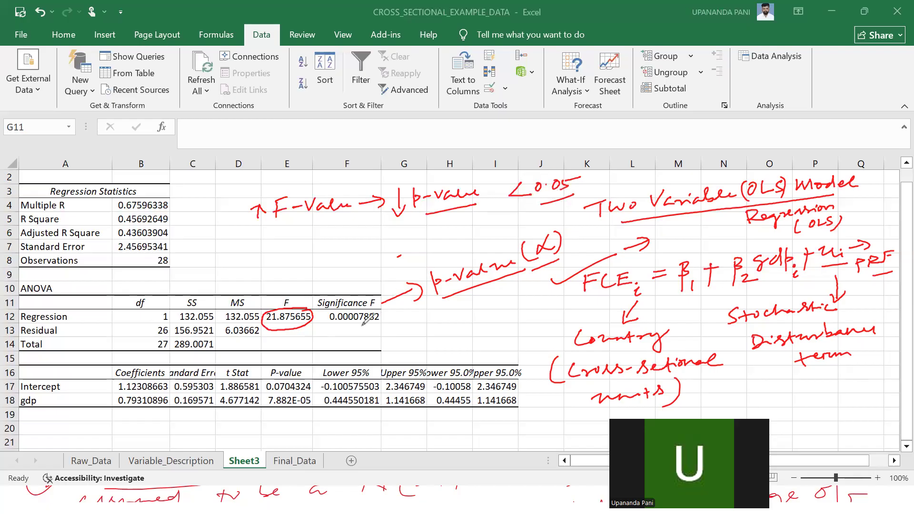
left_click_drag(334, 328, 383, 324)
left_click_drag(541, 203, 559, 199)
mouse_move(570, 196)
left_mouse_down()
mouse_move(569, 206)
mouse_move(598, 184)
mouse_move(624, 183)
left_mouse_up()
mouse_move(628, 178)
left_mouse_down()
mouse_move(637, 176)
mouse_move(635, 189)
left_mouse_up()
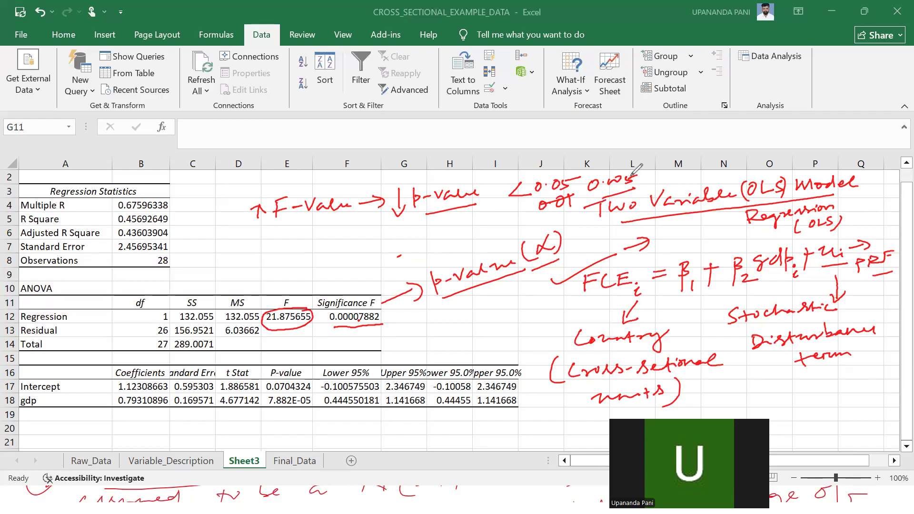
Step: Circle the 0.05 threshold and handwrite "α = 5%" above it with an underline
mouse_move(566, 167)
left_mouse_down()
mouse_move(521, 183)
mouse_move(573, 180)
left_mouse_up()
mouse_move(496, 155)
left_mouse_down()
mouse_move(496, 172)
mouse_move(507, 160)
left_mouse_up()
left_click_drag(500, 170, 552, 172)
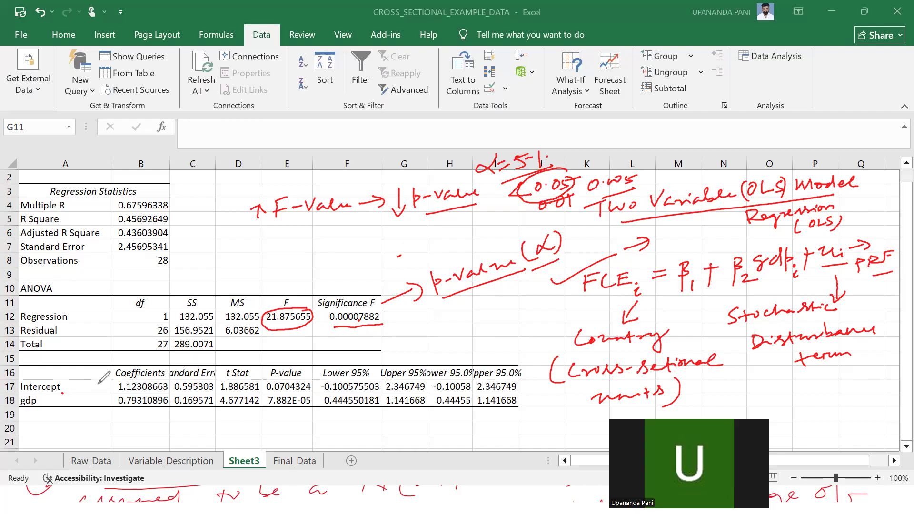
Step: Draw an arrow from the Intercept label in row 17 and mark it with a handwritten "β̂1"
left_click_drag(68, 388, 78, 380)
mouse_move(83, 379)
left_mouse_down()
mouse_move(95, 382)
mouse_move(89, 372)
left_mouse_up()
mouse_move(72, 363)
left_mouse_down()
mouse_move(80, 361)
mouse_move(82, 373)
left_mouse_up()
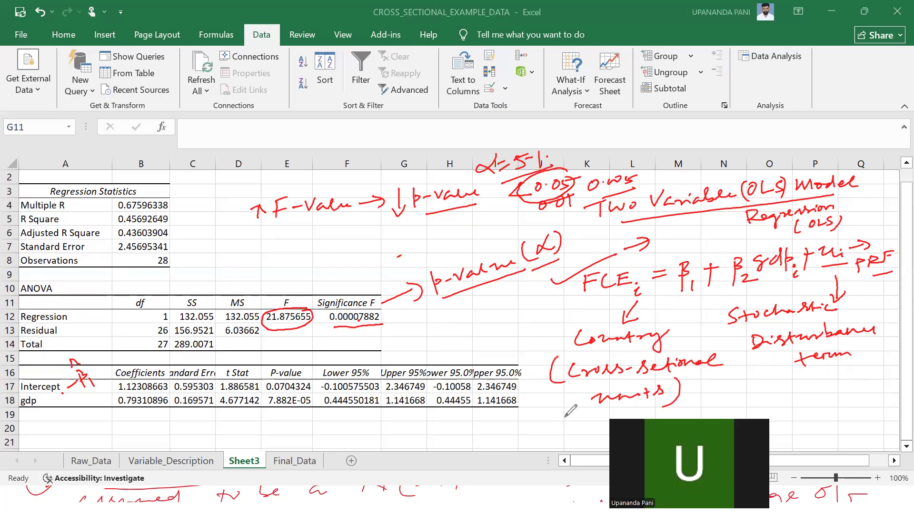
Step: Handwrite the estimated regression equation for FCEi below the cross-sectional units note, with hats on FCE, both betas and u, and gdpi as regressor
mouse_move(559, 427)
left_mouse_down()
mouse_move(559, 436)
mouse_move(569, 418)
left_mouse_up()
left_click_drag(558, 428, 584, 432)
mouse_move(604, 417)
left_mouse_down()
mouse_move(590, 429)
mouse_move(605, 430)
left_mouse_up()
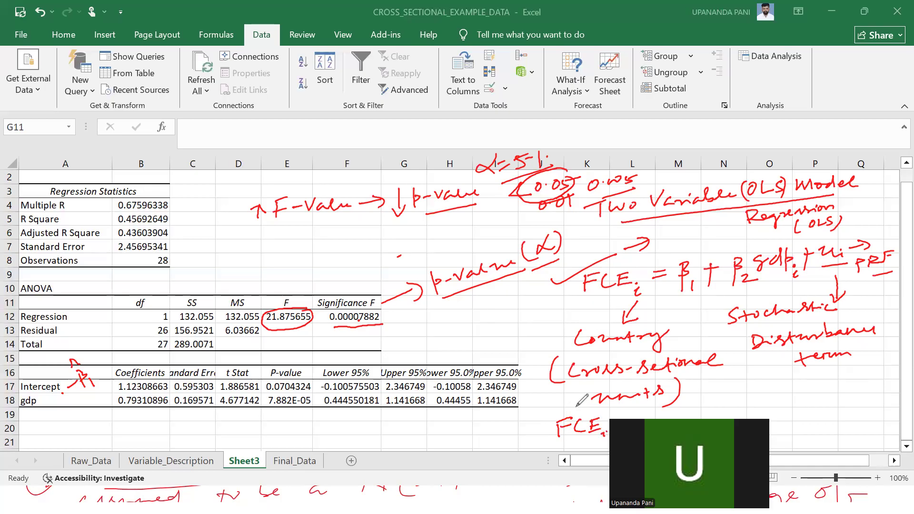
left_click_drag(567, 411, 589, 406)
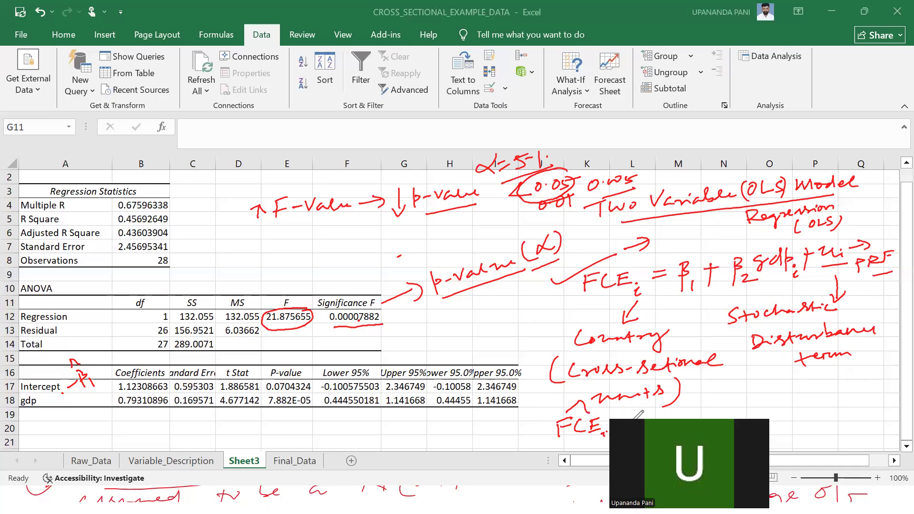
mouse_move(627, 421)
left_mouse_down()
mouse_move(664, 412)
mouse_move(688, 420)
left_mouse_up()
left_click_drag(683, 418, 696, 416)
mouse_move(705, 411)
left_mouse_down()
mouse_move(705, 424)
mouse_move(713, 402)
left_mouse_up()
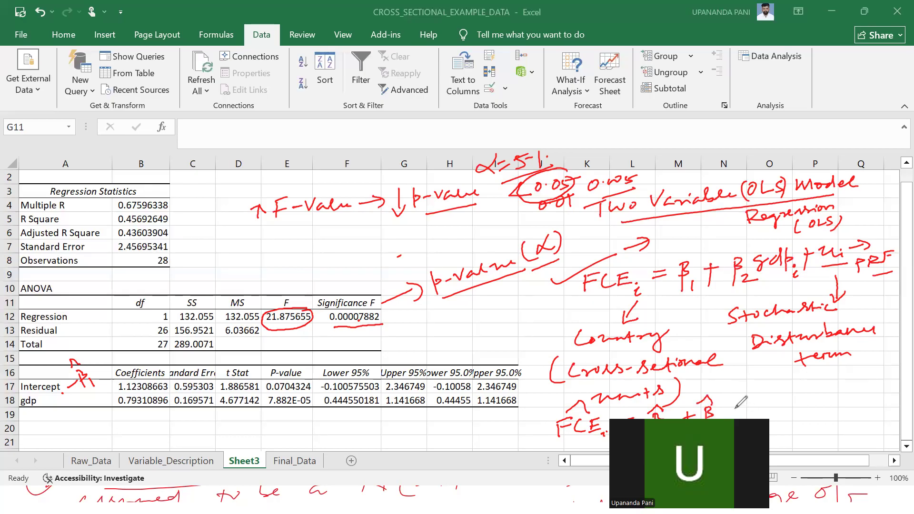
left_click_drag(736, 405, 769, 408)
left_click(778, 414)
left_click_drag(773, 417, 796, 402)
mouse_move(792, 399)
left_mouse_down()
mouse_move(795, 413)
mouse_move(840, 403)
mouse_move(838, 394)
left_mouse_up()
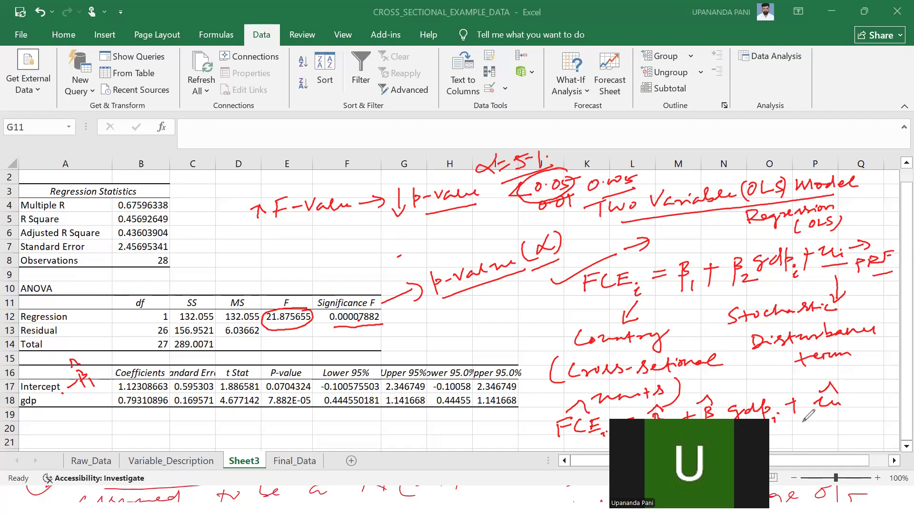
Step: Label the estimated equation "SRF" beneath its error term and underline the label
mouse_move(785, 430)
left_mouse_down()
mouse_move(774, 442)
mouse_move(810, 439)
left_mouse_up()
left_click_drag(812, 429, 821, 427)
left_click_drag(813, 435, 832, 439)
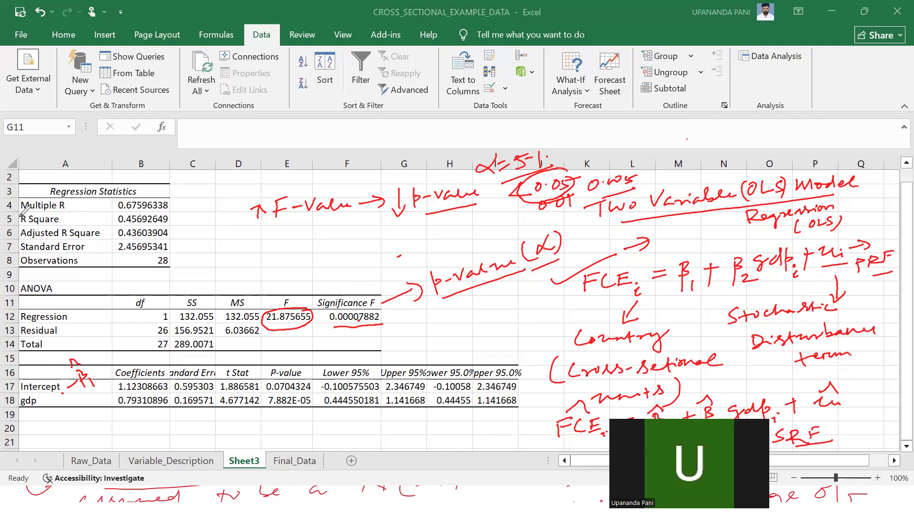
Step: Circle R Square and its value in B5, and handwrite "×100" and "45.69%" beside it, both underlined
mouse_move(21, 214)
left_mouse_down()
mouse_move(23, 229)
mouse_move(54, 213)
mouse_move(19, 218)
left_mouse_up()
mouse_move(169, 214)
left_mouse_down()
mouse_move(111, 213)
mouse_move(136, 224)
mouse_move(169, 216)
left_mouse_up()
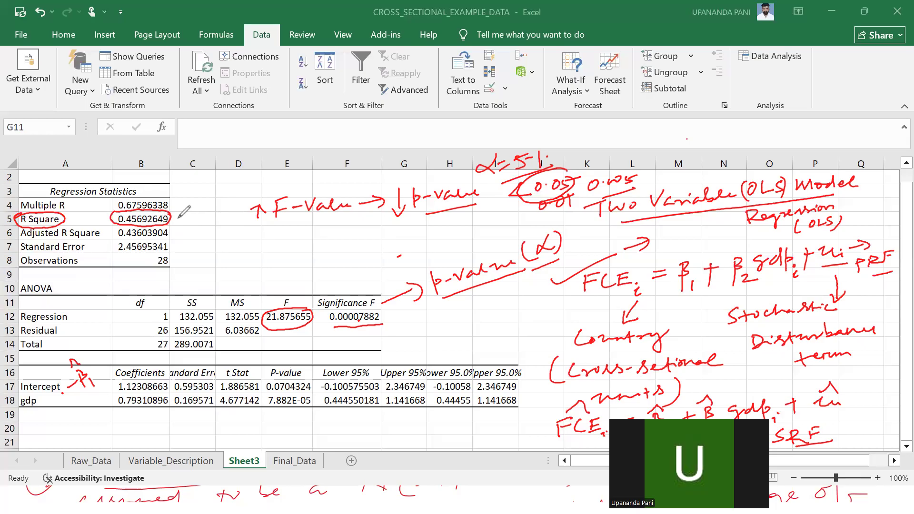
mouse_move(180, 213)
left_mouse_down()
mouse_move(191, 225)
mouse_move(180, 226)
mouse_move(212, 213)
mouse_move(227, 219)
left_mouse_up()
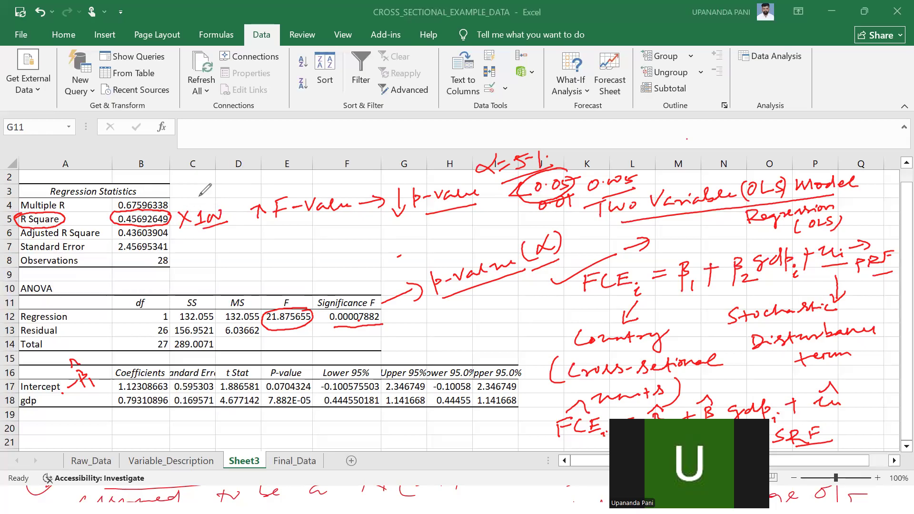
mouse_move(200, 183)
left_mouse_down()
mouse_move(202, 196)
mouse_move(220, 182)
mouse_move(223, 195)
mouse_move(262, 189)
left_mouse_up()
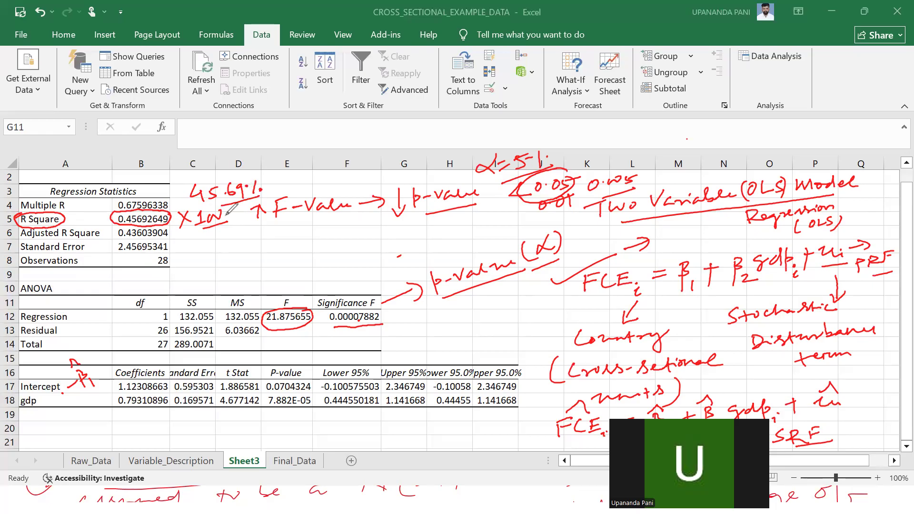
Step: Begin a handwritten sentence below the coefficients table with the words "The Regression"
mouse_move(43, 425)
left_mouse_down()
mouse_move(71, 422)
mouse_move(56, 436)
left_mouse_up()
mouse_move(65, 423)
left_mouse_down()
mouse_move(64, 434)
mouse_move(95, 437)
mouse_move(207, 427)
left_mouse_up()
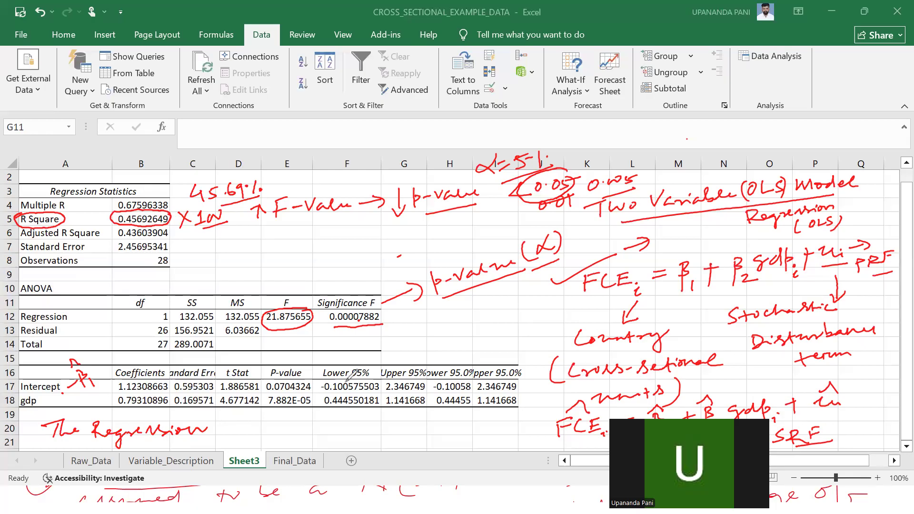
Step: Handwrite and underline "FCEi = f(GDPi)" above the ANOVA table, and draw a curved arrow from it to the PRF equation
mouse_move(204, 250)
left_mouse_down()
mouse_move(209, 259)
mouse_move(232, 253)
left_mouse_up()
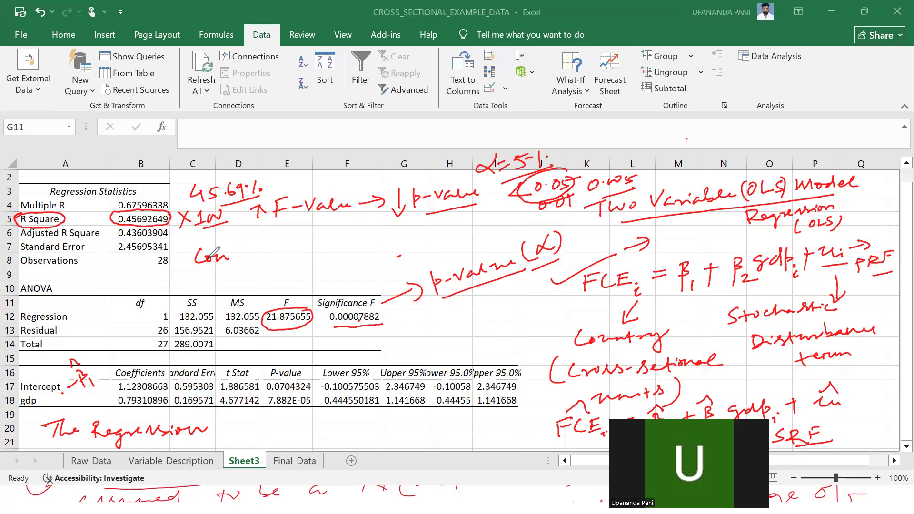
mouse_move(196, 260)
left_mouse_down()
mouse_move(271, 253)
mouse_move(286, 263)
mouse_move(306, 251)
left_mouse_up()
mouse_move(298, 256)
left_mouse_down()
mouse_move(340, 260)
mouse_move(367, 245)
mouse_move(387, 255)
left_mouse_up()
left_click_drag(387, 237, 394, 253)
left_click_drag(398, 236, 398, 257)
left_click_drag(242, 278, 395, 269)
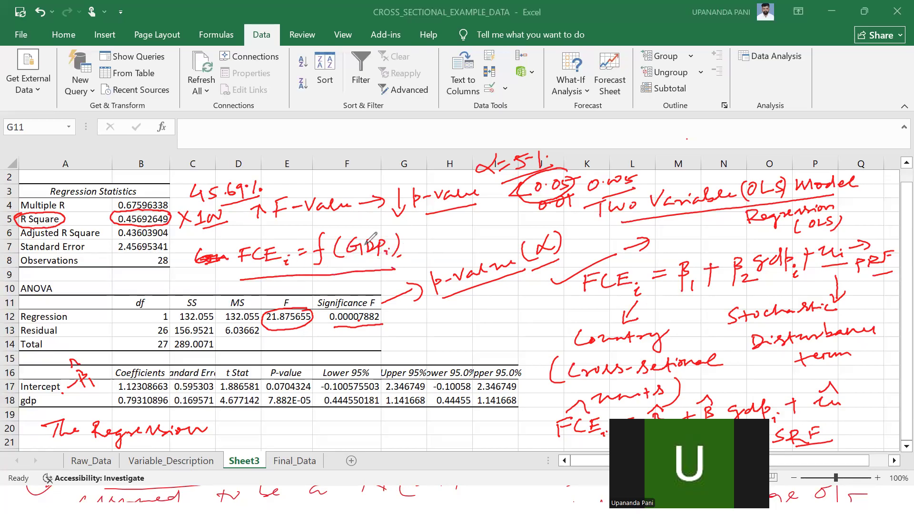
left_click_drag(434, 233, 485, 225)
mouse_move(547, 224)
left_mouse_down()
mouse_move(649, 263)
mouse_move(631, 261)
left_mouse_up()
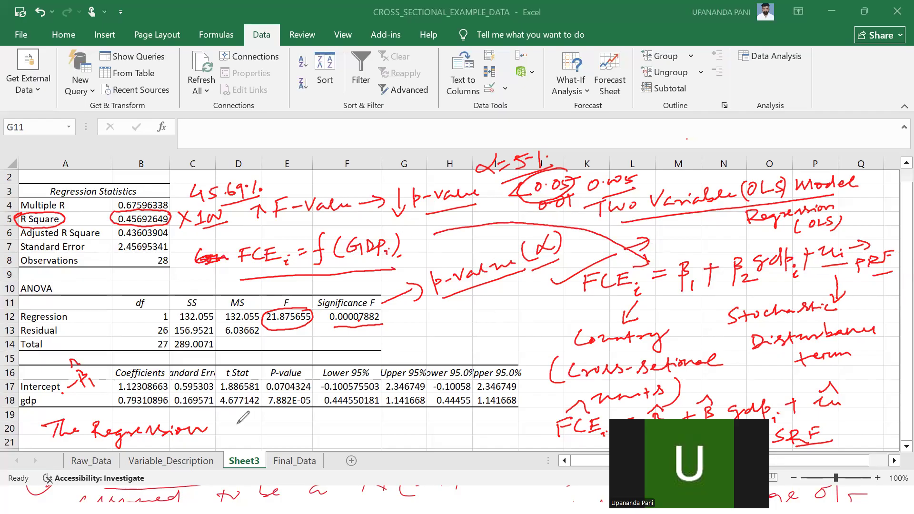
Step: Continue the handwritten sentence with "model is able to explain 45.69% variation in the div"
mouse_move(227, 434)
left_mouse_down()
mouse_move(319, 418)
mouse_move(451, 427)
mouse_move(528, 417)
left_mouse_up()
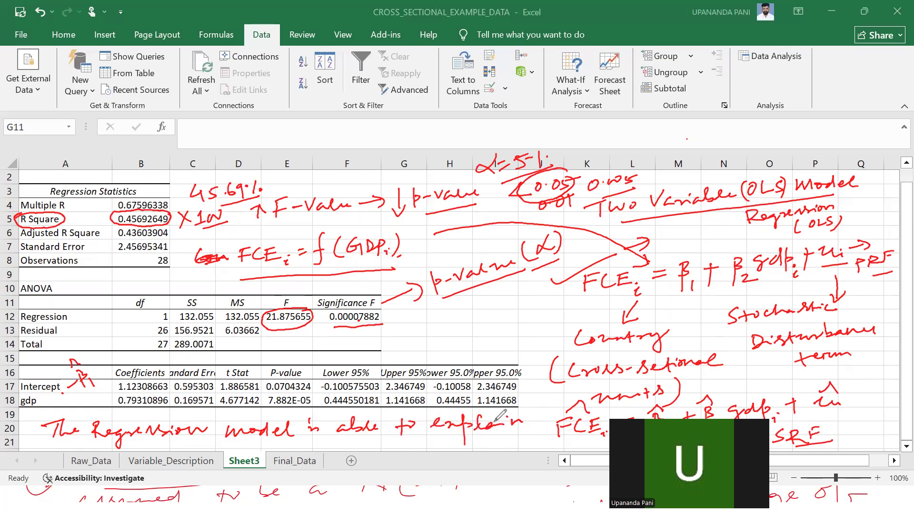
mouse_move(339, 437)
left_mouse_down()
mouse_move(537, 440)
mouse_move(529, 444)
left_mouse_up()
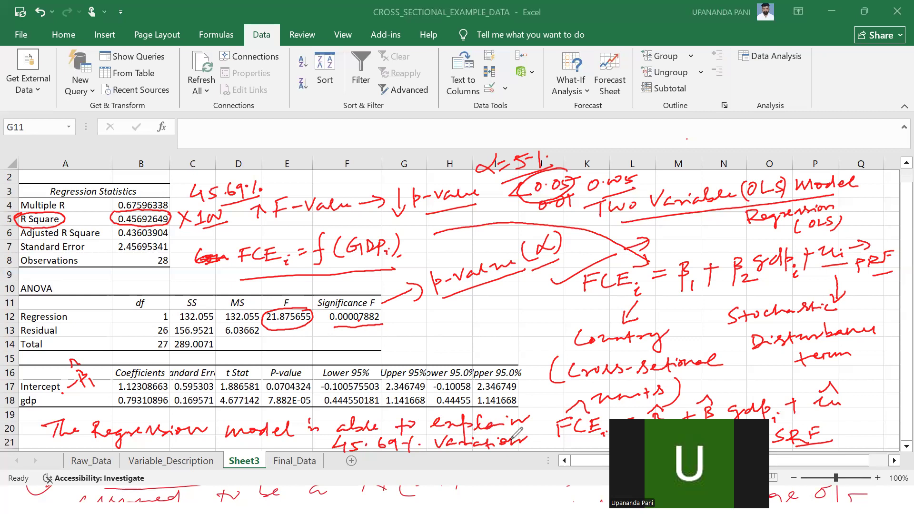
left_click_drag(536, 442, 603, 440)
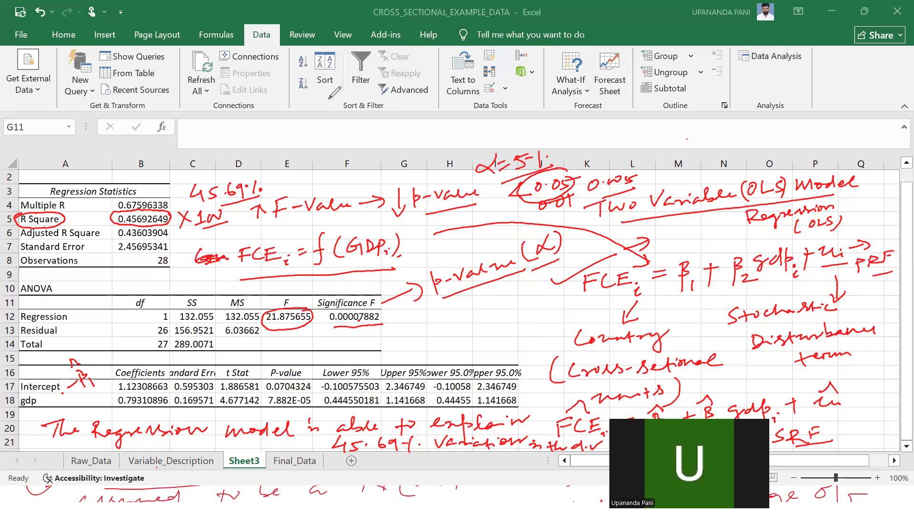
Step: Handwrite the interpretation steps "Step-1 → F (p-value)" and "Step-2 → R²" above the sheet, each with a tick
mouse_move(318, 99)
left_mouse_down()
mouse_move(305, 110)
mouse_move(447, 99)
mouse_move(457, 109)
mouse_move(555, 105)
mouse_move(596, 88)
left_mouse_up()
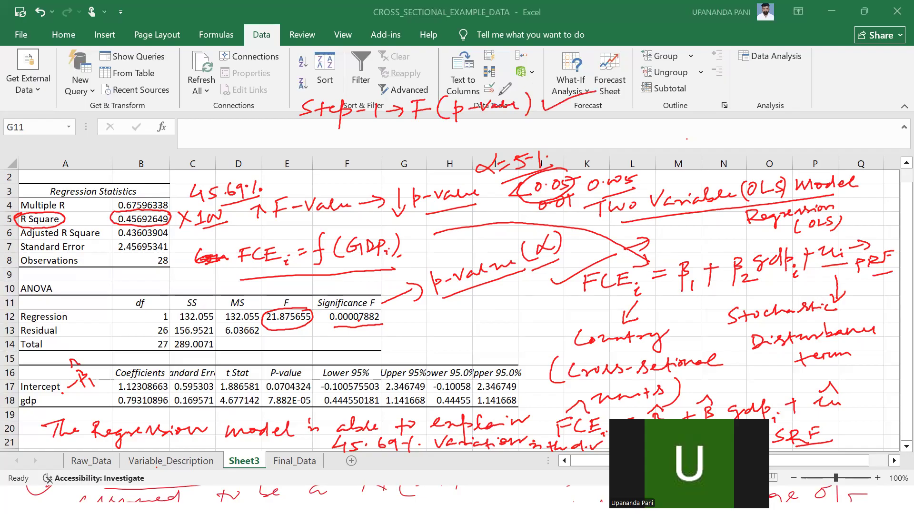
mouse_move(318, 131)
left_mouse_down()
mouse_move(312, 139)
mouse_move(339, 129)
mouse_move(350, 142)
mouse_move(425, 139)
mouse_move(434, 120)
mouse_move(469, 137)
mouse_move(521, 125)
mouse_move(527, 137)
left_mouse_up()
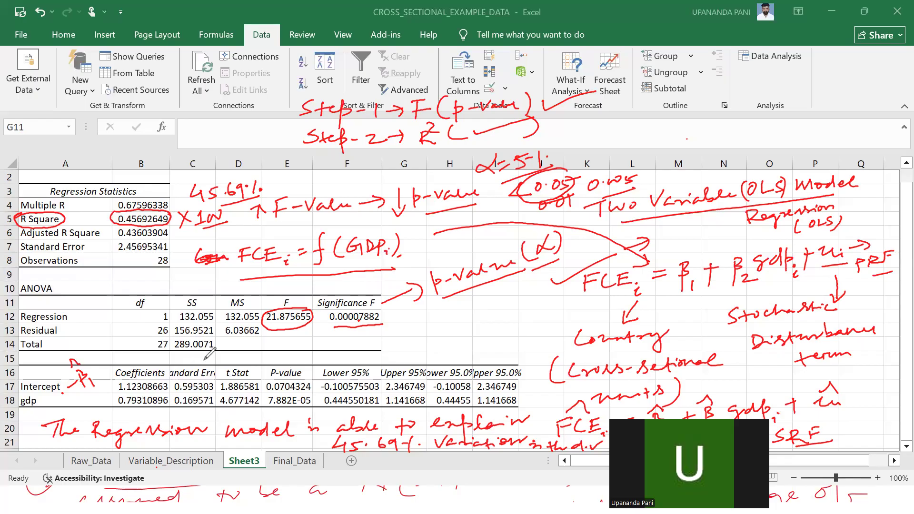
Step: Circle gdp in row 18, label it "β̂2" with an arrow, and circle its t Stat and P-value
mouse_move(36, 394)
left_mouse_down()
mouse_move(17, 405)
mouse_move(43, 402)
mouse_move(22, 395)
mouse_move(77, 397)
mouse_move(91, 409)
mouse_move(80, 396)
mouse_move(72, 404)
left_mouse_up()
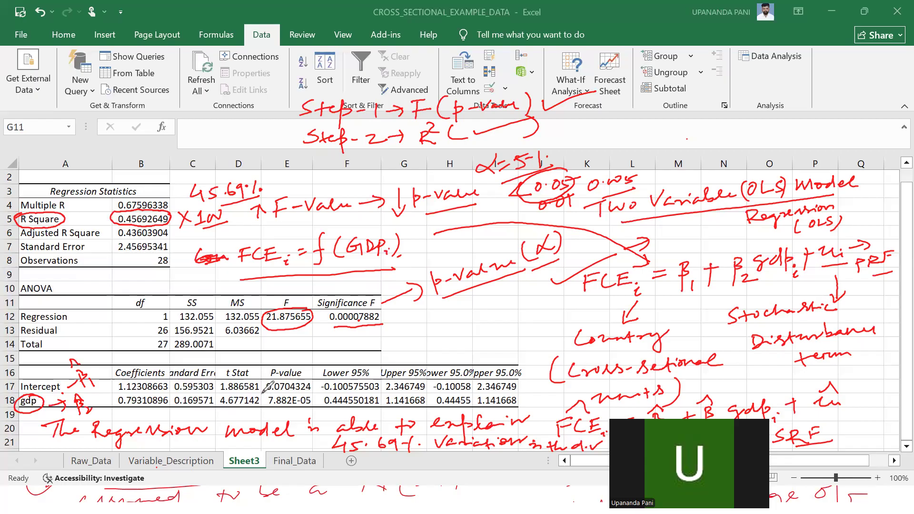
mouse_move(255, 390)
left_mouse_down()
mouse_move(222, 395)
mouse_move(221, 405)
mouse_move(262, 408)
mouse_move(265, 390)
mouse_move(259, 399)
mouse_move(296, 411)
mouse_move(315, 390)
mouse_move(265, 391)
left_mouse_up()
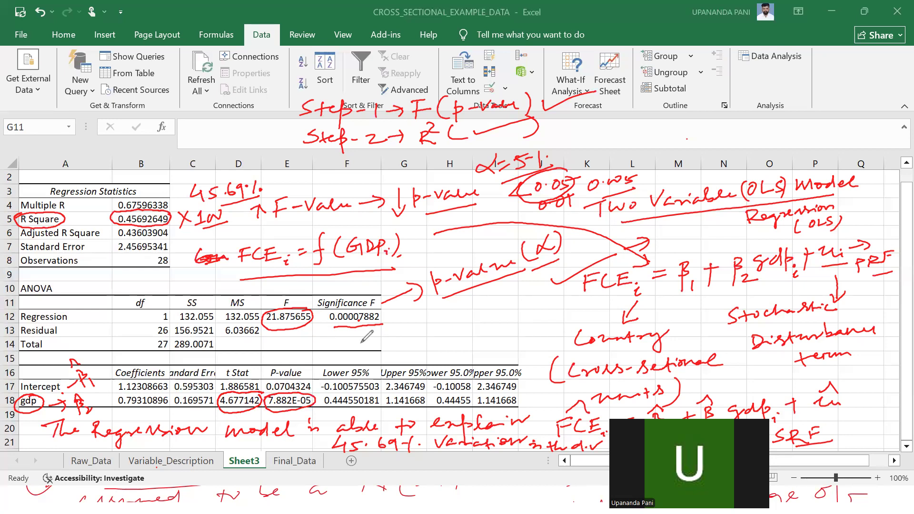
Step: Handwrite the gdp P-value in decimal form as "0.00007882" above the coefficients table and underline it
mouse_move(413, 347)
left_mouse_down()
mouse_move(417, 335)
mouse_move(474, 330)
left_mouse_up()
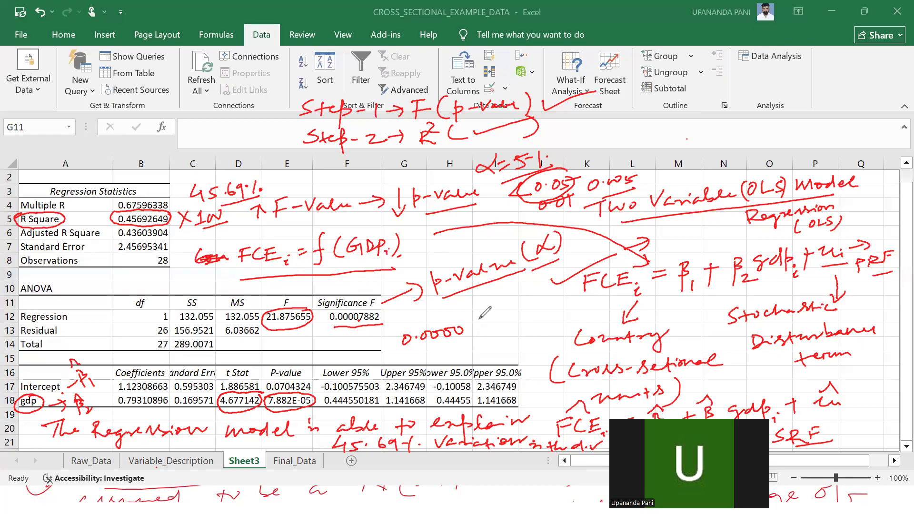
left_click_drag(473, 326, 490, 322)
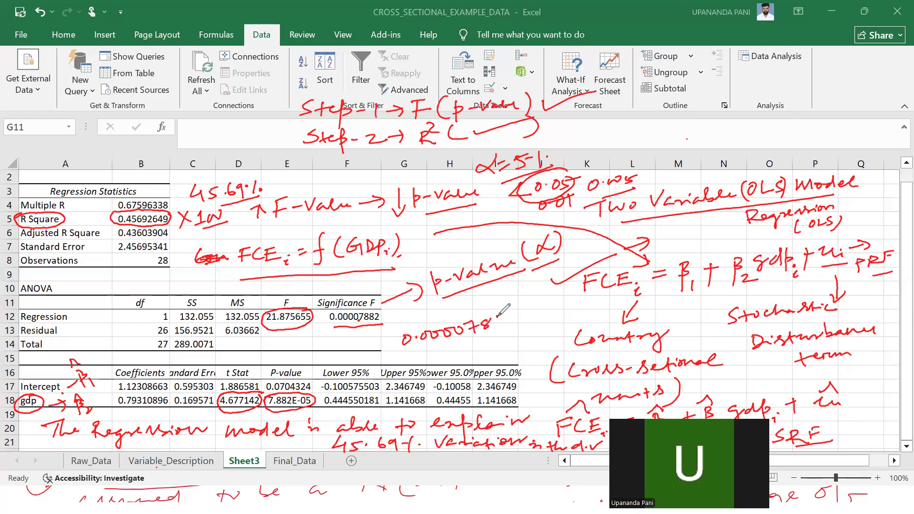
left_click_drag(500, 318, 516, 321)
left_click_drag(455, 351, 519, 333)
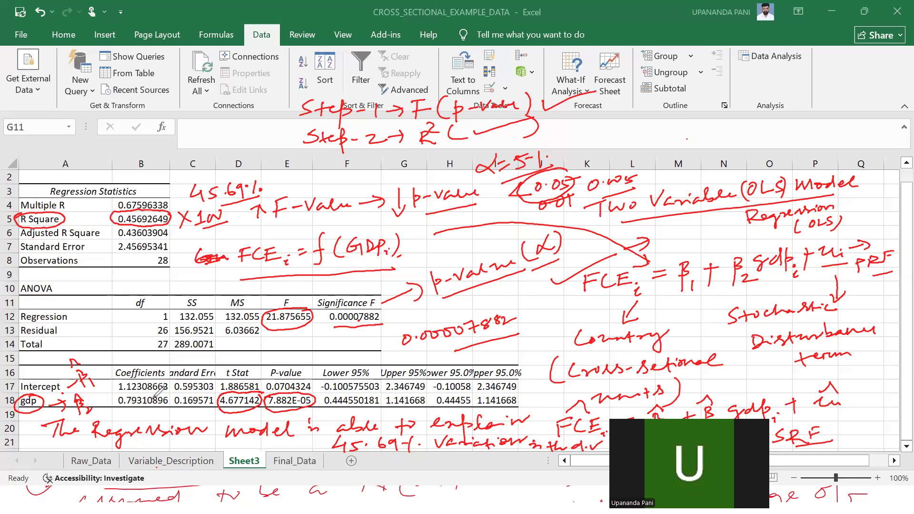
Step: Circle the gdp coefficient in B18 and handwrite "β̂2 = ΔY/ΔX" above the model title
mouse_move(171, 390)
left_mouse_down()
mouse_move(123, 390)
mouse_move(121, 407)
mouse_move(162, 408)
left_mouse_up()
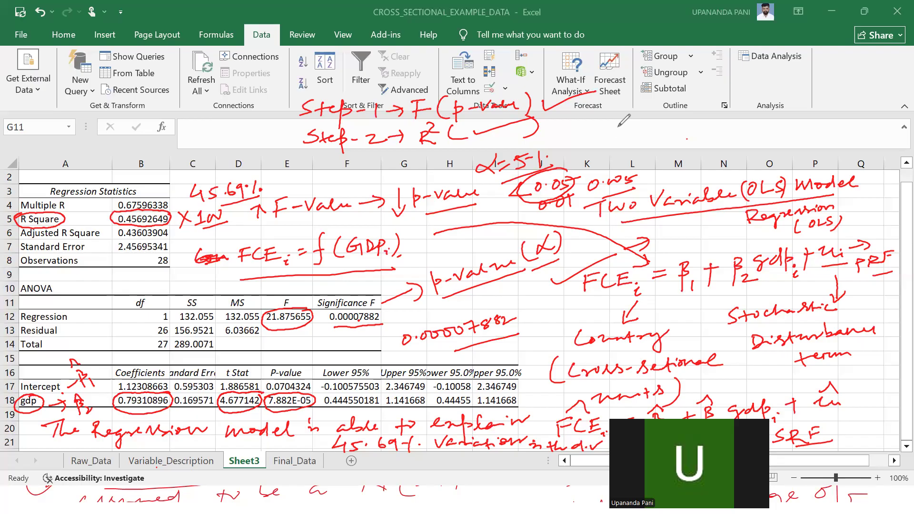
mouse_move(615, 122)
left_mouse_down()
mouse_move(618, 138)
mouse_move(633, 142)
mouse_move(623, 117)
mouse_move(647, 122)
left_mouse_up()
left_click_drag(641, 126, 648, 125)
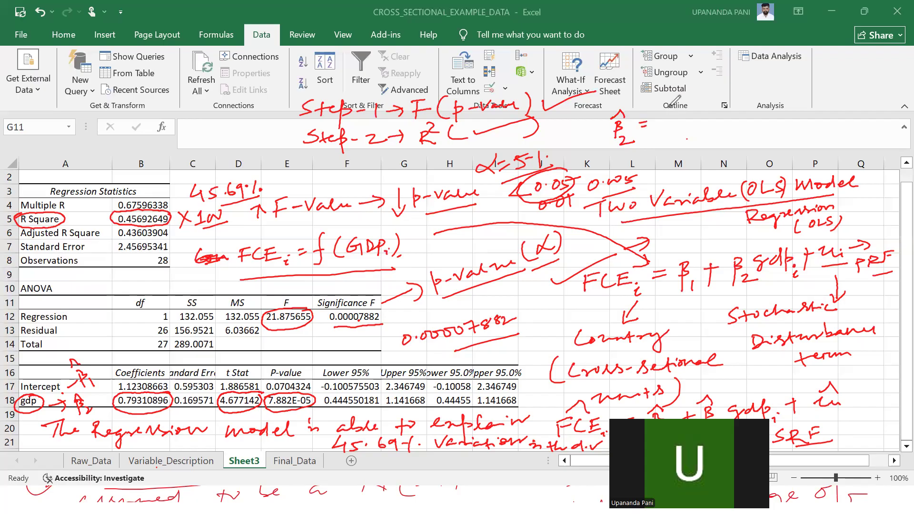
mouse_move(672, 109)
left_mouse_down()
mouse_move(665, 117)
mouse_move(686, 114)
mouse_move(701, 126)
mouse_move(684, 141)
mouse_move(696, 141)
left_mouse_up()
left_click(687, 139)
left_click_drag(697, 132, 685, 142)
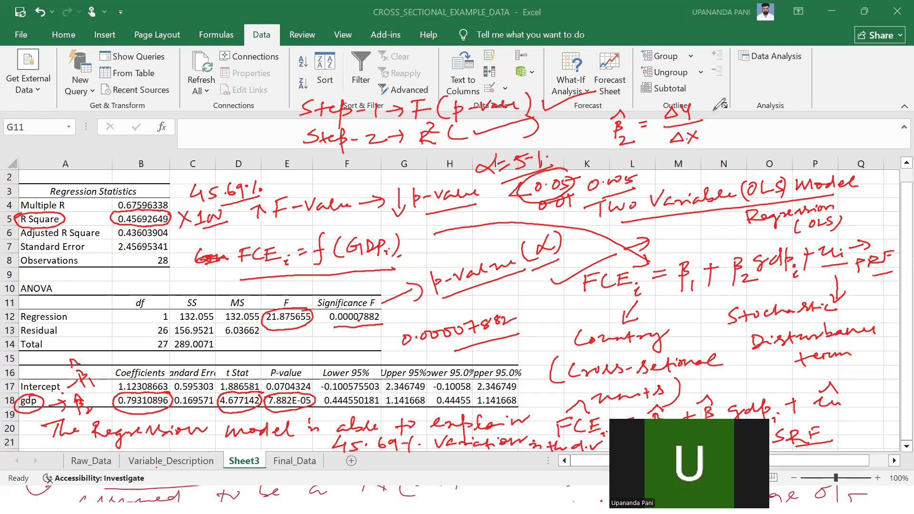
Step: Extend the slope formula with "= ΔY = β̂2 × ΔX", and circle the ΔY/ΔX fraction and the leading β̂2
mouse_move(722, 118)
left_mouse_down()
mouse_move(769, 108)
mouse_move(766, 120)
mouse_move(788, 111)
mouse_move(829, 121)
left_mouse_up()
left_click_drag(800, 94, 836, 106)
mouse_move(836, 98)
left_mouse_down()
mouse_move(829, 106)
mouse_move(859, 105)
left_mouse_up()
left_click_drag(858, 97, 859, 113)
mouse_move(680, 92)
left_mouse_down()
mouse_move(657, 110)
mouse_move(674, 149)
mouse_move(714, 134)
mouse_move(696, 97)
left_mouse_up()
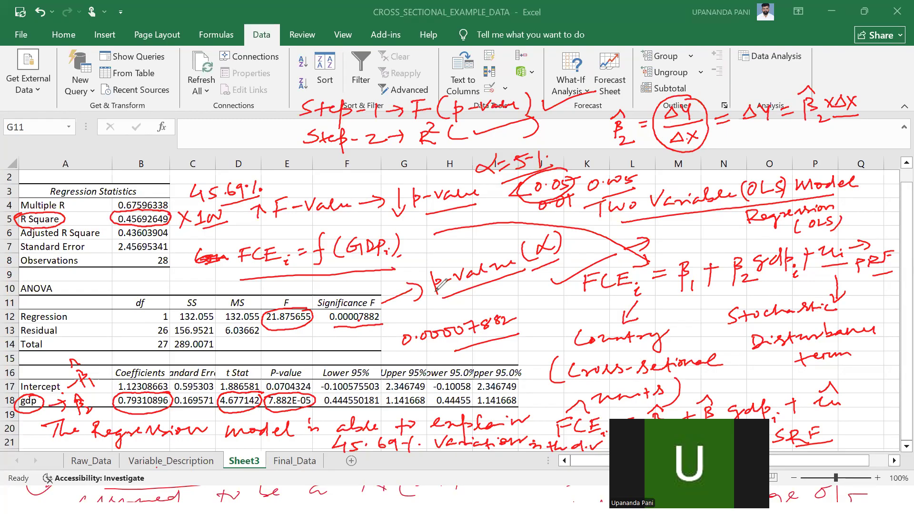
mouse_move(613, 106)
left_mouse_down()
mouse_move(615, 154)
mouse_move(623, 109)
left_mouse_up()
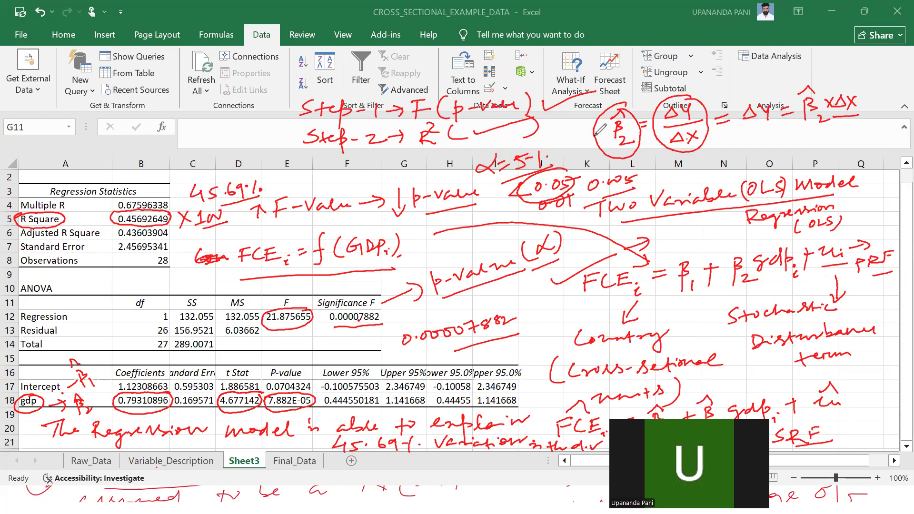
Step: Add up arrows beside ΔY and ΔX, write "1%" under the formula, and circle β̂2 in the product
mouse_move(735, 130)
left_mouse_down()
mouse_move(734, 108)
mouse_move(735, 150)
mouse_move(785, 130)
left_mouse_up()
left_click(750, 135)
left_click(761, 143)
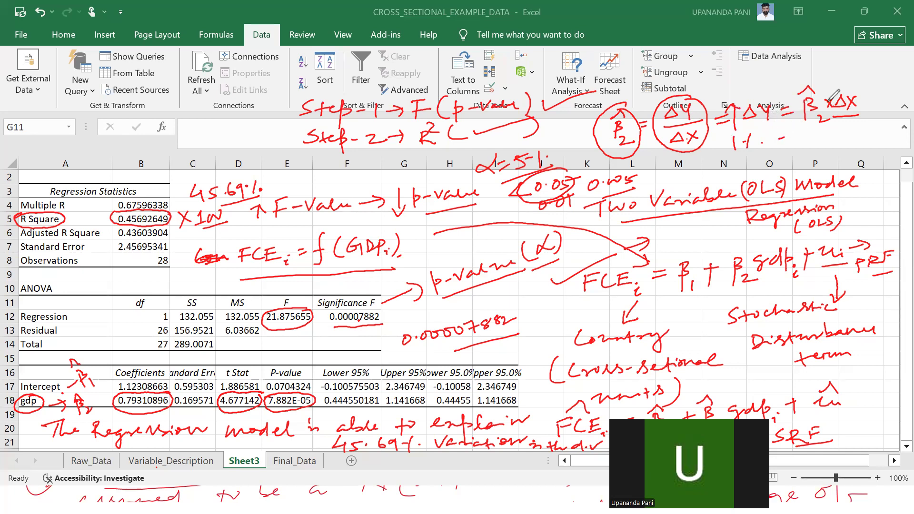
mouse_move(862, 96)
left_mouse_down()
mouse_move(863, 110)
mouse_move(868, 99)
left_mouse_up()
mouse_move(813, 82)
left_mouse_down()
mouse_move(788, 108)
mouse_move(802, 133)
mouse_move(816, 133)
mouse_move(826, 90)
left_mouse_up()
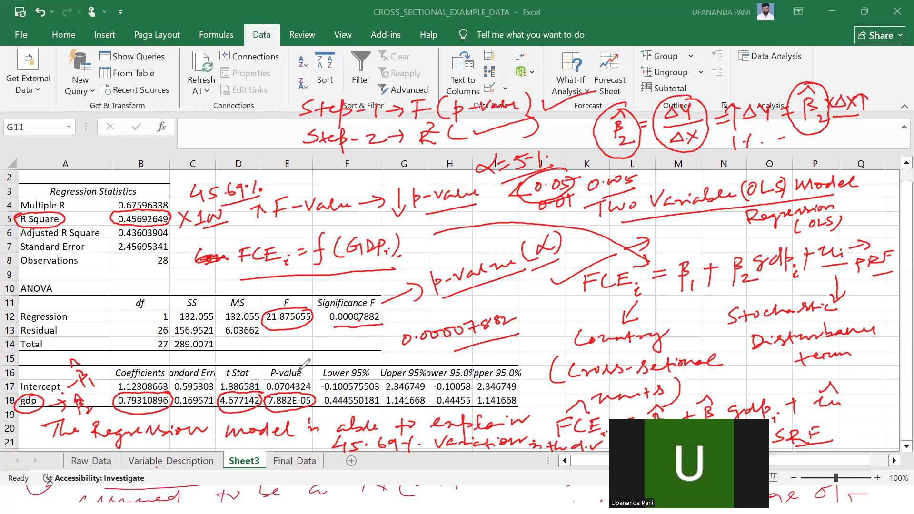
Step: Handwrite "0.79%" beside the decimal P-value and again above the Coefficients heading, underlining the first and circling the second
mouse_move(339, 339)
left_mouse_down()
mouse_move(360, 351)
mouse_move(389, 348)
left_mouse_up()
left_click(352, 347)
left_click(395, 341)
left_click_drag(379, 339, 396, 351)
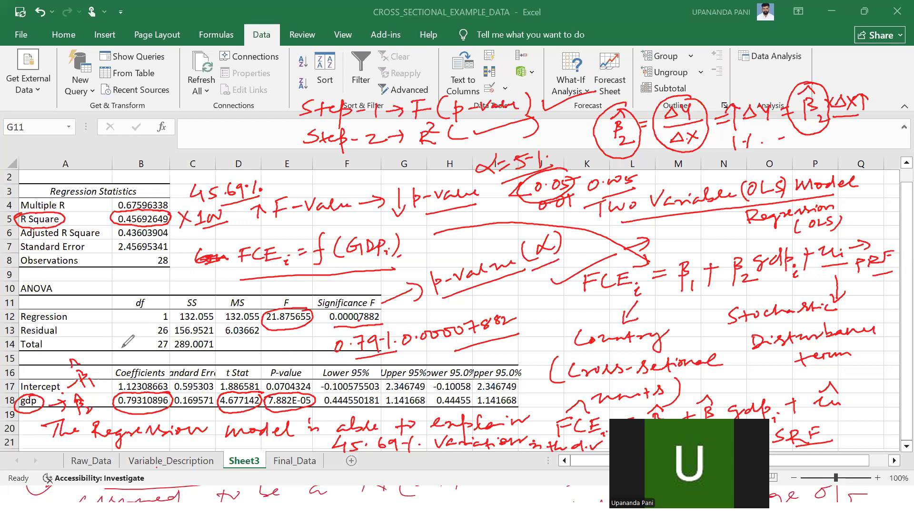
mouse_move(110, 361)
left_mouse_down()
mouse_move(161, 362)
mouse_move(107, 348)
mouse_move(141, 368)
mouse_move(167, 354)
left_mouse_up()
left_click(123, 362)
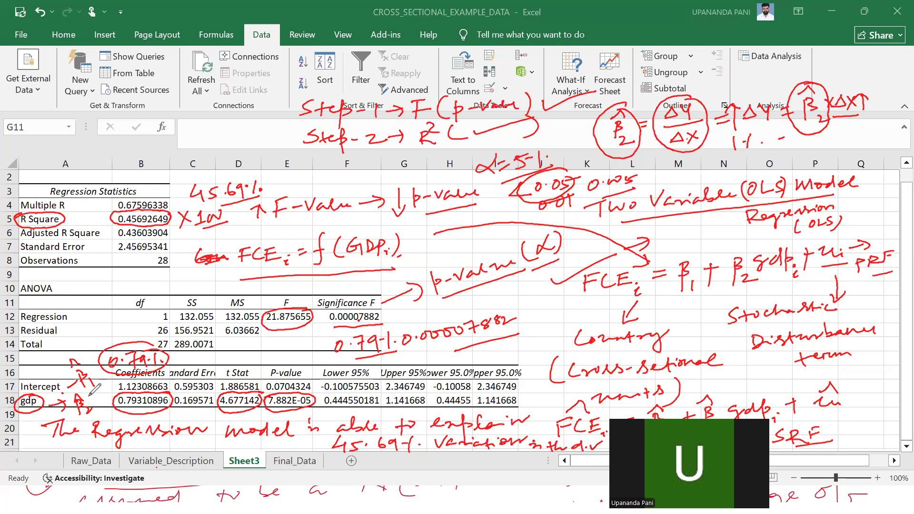
Step: Add "Step-3 →" under the Step-2 note and handwrite "0.79 < 1" above the Regression Statistics table
mouse_move(318, 159)
left_mouse_down()
mouse_move(310, 174)
mouse_move(339, 162)
mouse_move(397, 164)
left_mouse_up()
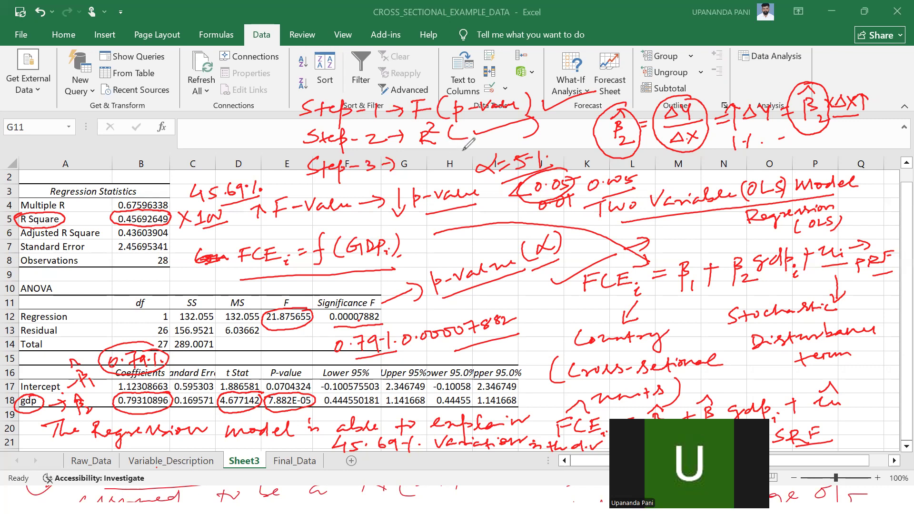
mouse_move(120, 145)
left_mouse_down()
mouse_move(117, 156)
mouse_move(119, 146)
mouse_move(136, 156)
mouse_move(210, 142)
left_mouse_up()
left_click(127, 146)
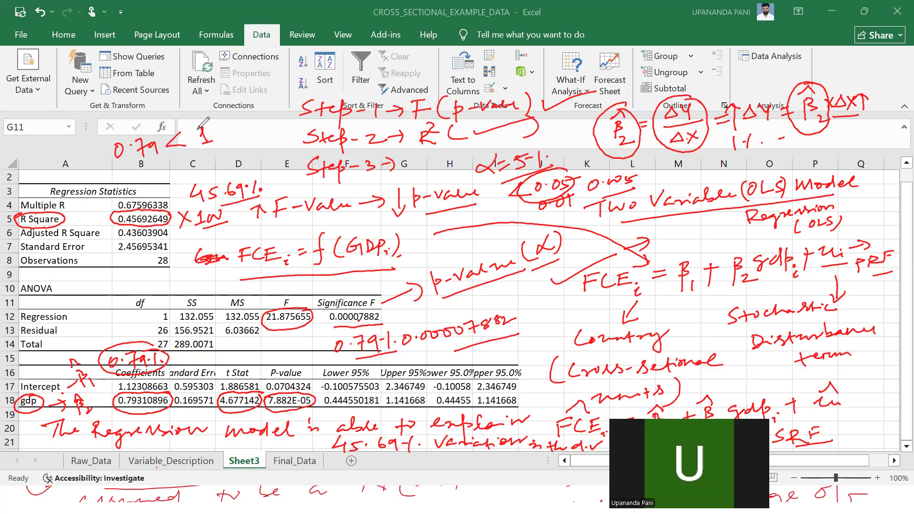
Step: Write and circle "mpc" under "0.79 < 1", circle that inequality, and complete the Step-3 note with "Interpret the slope"
mouse_move(135, 166)
left_mouse_down()
mouse_move(162, 118)
mouse_move(158, 159)
mouse_move(142, 169)
mouse_move(165, 164)
mouse_move(170, 157)
mouse_move(127, 166)
left_mouse_up()
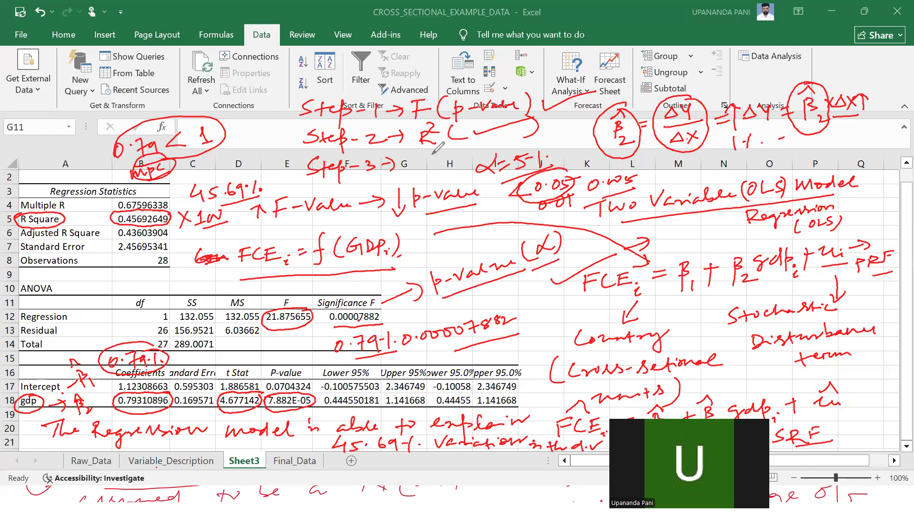
mouse_move(416, 161)
left_mouse_down()
mouse_move(422, 170)
mouse_move(514, 138)
mouse_move(568, 125)
mouse_move(577, 138)
mouse_move(588, 128)
left_mouse_up()
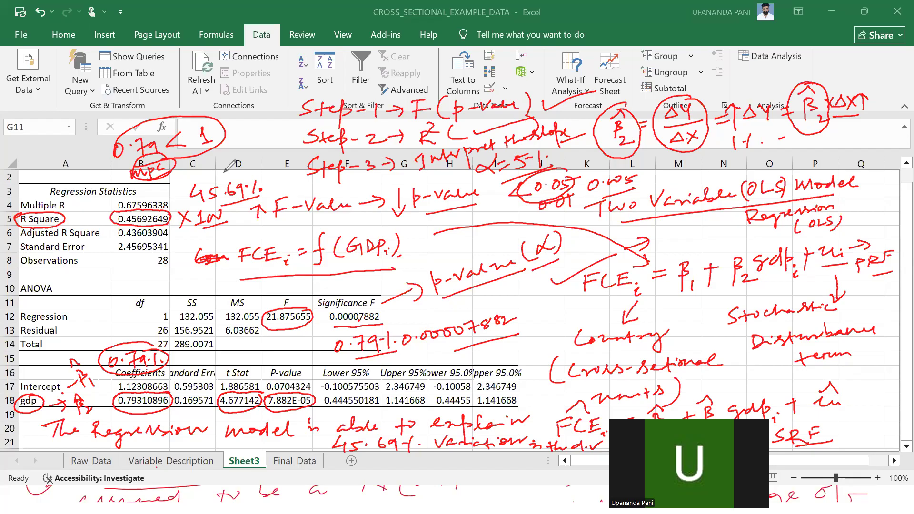
Step: Underline the Adjusted R Square value with an arrow to "Multiple Regression", handwrite "Bivariate" beside ANOVA, and circle gdp again
mouse_move(118, 238)
left_mouse_down()
mouse_move(231, 234)
mouse_move(274, 217)
mouse_move(276, 228)
mouse_move(286, 217)
mouse_move(394, 214)
left_mouse_up()
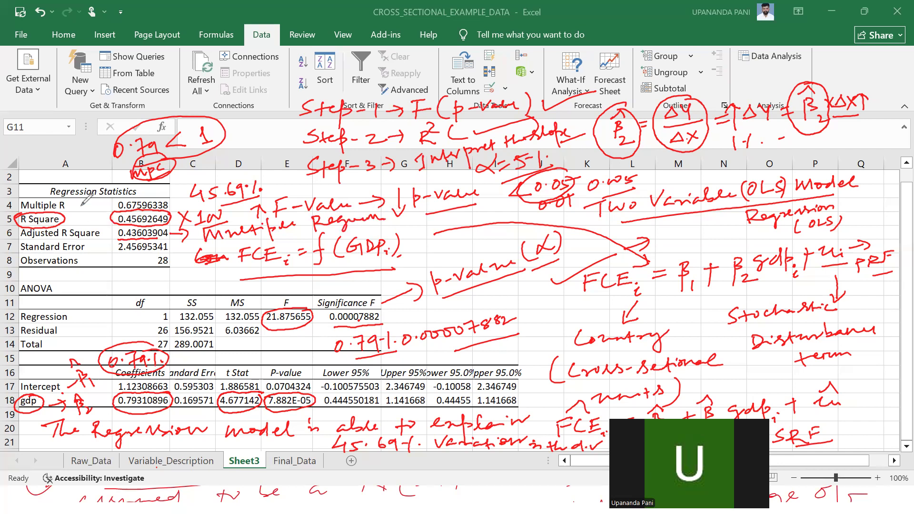
mouse_move(95, 281)
left_mouse_down()
mouse_move(98, 289)
mouse_move(199, 278)
left_mouse_up()
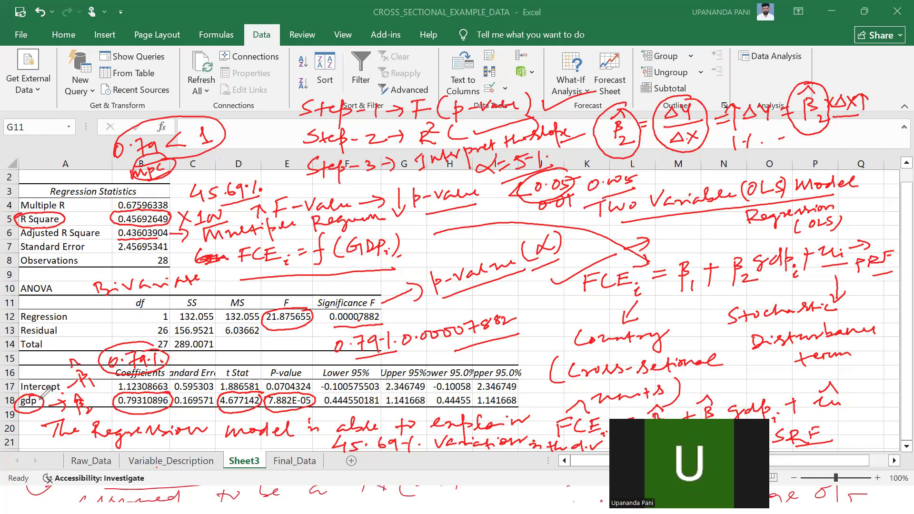
mouse_move(27, 395)
left_mouse_down()
mouse_move(18, 410)
mouse_move(40, 410)
mouse_move(31, 395)
left_mouse_up()
Step: Erase the handwriting above the worksheet grid and write "F-test → Statistical Significance of the Regression" there
mouse_move(136, 119)
left_mouse_down()
mouse_move(138, 136)
mouse_move(199, 136)
mouse_move(20, 127)
mouse_move(133, 166)
mouse_move(183, 135)
mouse_move(174, 140)
mouse_move(176, 164)
left_mouse_up()
mouse_move(318, 113)
left_mouse_down()
mouse_move(466, 114)
mouse_move(535, 100)
mouse_move(307, 104)
mouse_move(295, 121)
mouse_move(435, 138)
mouse_move(314, 139)
mouse_move(408, 166)
mouse_move(343, 167)
mouse_move(518, 155)
mouse_move(442, 155)
mouse_move(426, 93)
mouse_move(591, 129)
mouse_move(546, 149)
mouse_move(567, 93)
mouse_move(568, 131)
mouse_move(624, 130)
mouse_move(633, 105)
mouse_move(610, 128)
mouse_move(624, 111)
mouse_move(636, 121)
mouse_move(675, 108)
mouse_move(691, 139)
mouse_move(684, 137)
mouse_move(748, 113)
mouse_move(733, 115)
mouse_move(734, 106)
mouse_move(741, 149)
mouse_move(809, 85)
mouse_move(841, 106)
mouse_move(868, 99)
mouse_move(804, 114)
mouse_move(863, 116)
mouse_move(857, 128)
left_mouse_up()
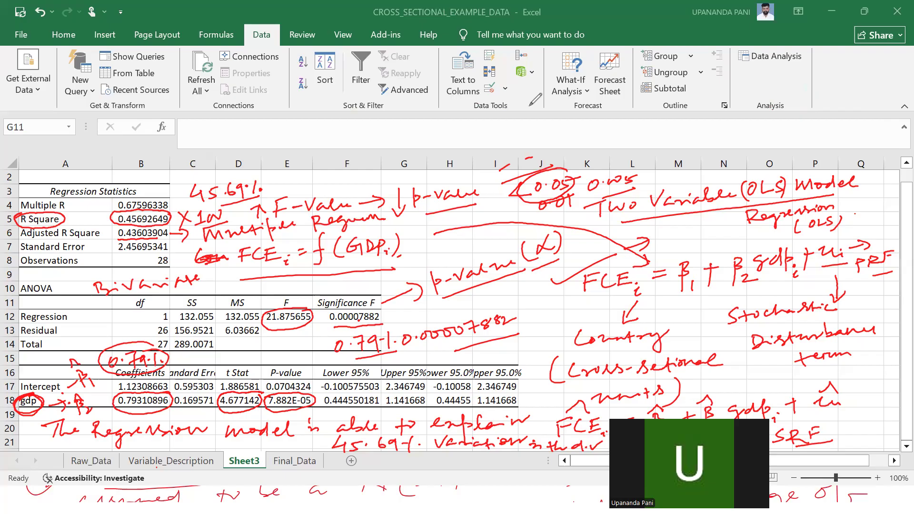
left_click(529, 107)
left_click_drag(527, 85, 521, 99)
mouse_move(517, 88)
left_mouse_down()
mouse_move(536, 83)
mouse_move(533, 97)
left_mouse_up()
mouse_move(543, 93)
left_mouse_down()
mouse_move(547, 101)
mouse_move(665, 101)
left_mouse_up()
mouse_move(652, 100)
left_mouse_down()
mouse_move(789, 91)
mouse_move(811, 103)
mouse_move(843, 95)
mouse_move(854, 106)
left_mouse_up()
left_click_drag(689, 112, 834, 125)
Step: Handwrite the null hypothesis under the F-test note, first as "H0: β1 = β2", correcting it to "H0: β2 = 0"
mouse_move(443, 119)
left_mouse_down()
mouse_move(499, 132)
mouse_move(508, 124)
mouse_move(510, 134)
mouse_move(526, 119)
mouse_move(534, 133)
mouse_move(562, 134)
left_mouse_up()
left_click(478, 123)
left_click(477, 130)
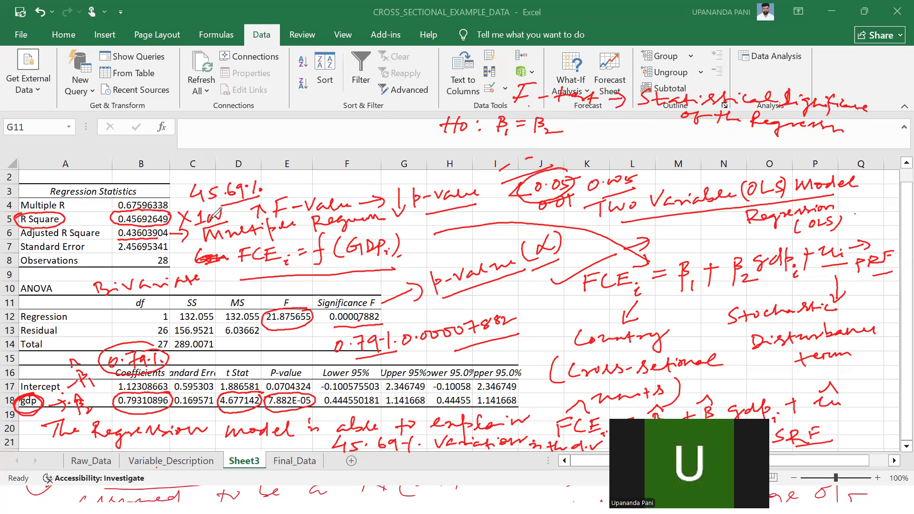
mouse_move(33, 380)
left_mouse_down()
mouse_move(47, 369)
mouse_move(46, 377)
left_mouse_up()
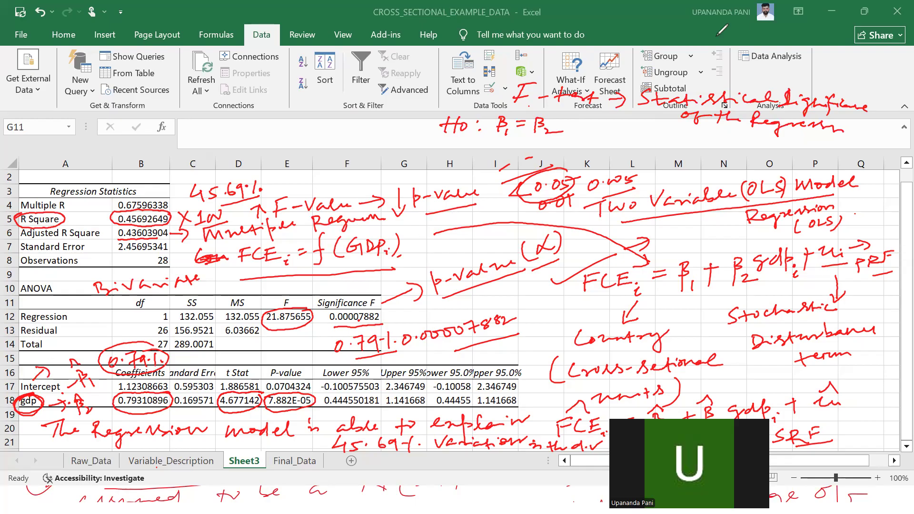
mouse_move(505, 123)
left_mouse_down()
mouse_move(519, 133)
mouse_move(526, 127)
left_mouse_up()
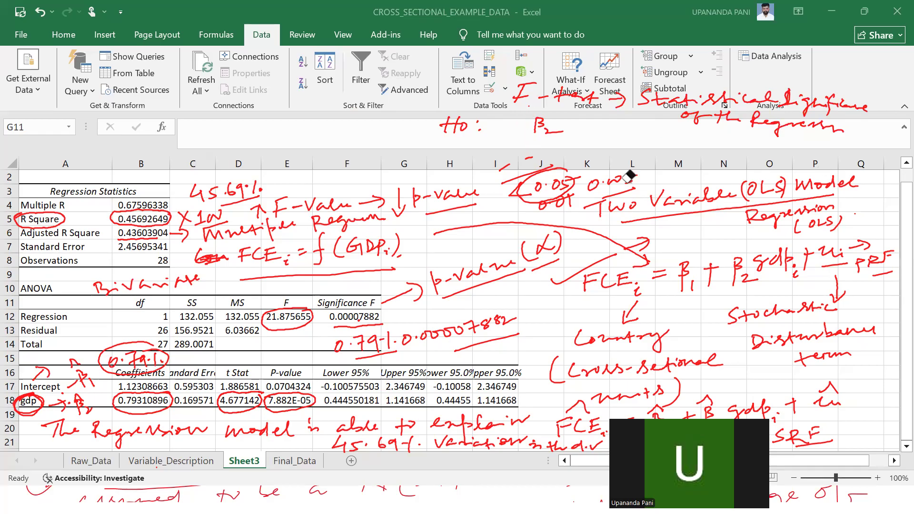
left_click_drag(564, 127, 585, 123)
Step: Handwrite the stacked numbers 8, 8, 8, 6 above the Regression Statistics output and enclose them in an oval with vertical strokes
left_click_drag(289, 87, 287, 153)
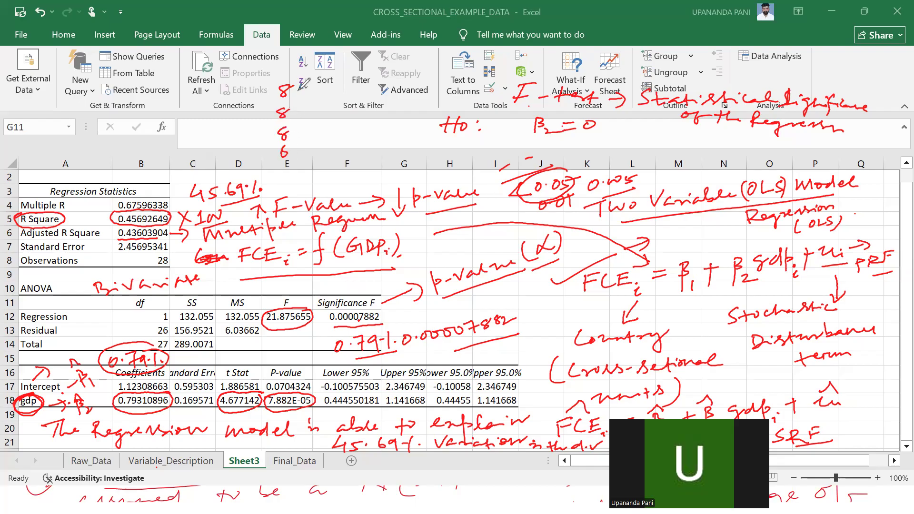
mouse_move(295, 86)
left_mouse_down()
mouse_move(273, 93)
mouse_move(307, 129)
mouse_move(287, 79)
mouse_move(265, 169)
left_mouse_up()
mouse_move(274, 105)
left_mouse_down()
mouse_move(272, 158)
mouse_move(300, 142)
mouse_move(298, 154)
left_mouse_up()
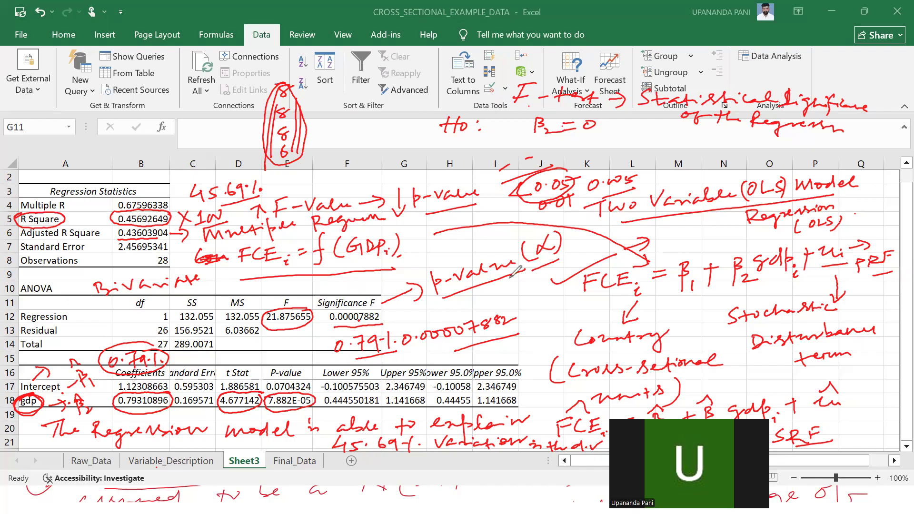
Step: Mark a 0 and a cross above β2 in the FCE equation and write 0 below its underlined gdp term
mouse_move(733, 251)
left_mouse_down()
mouse_move(746, 251)
mouse_move(726, 235)
mouse_move(755, 245)
mouse_move(746, 245)
left_mouse_up()
left_click(731, 246)
left_click_drag(752, 281, 776, 291)
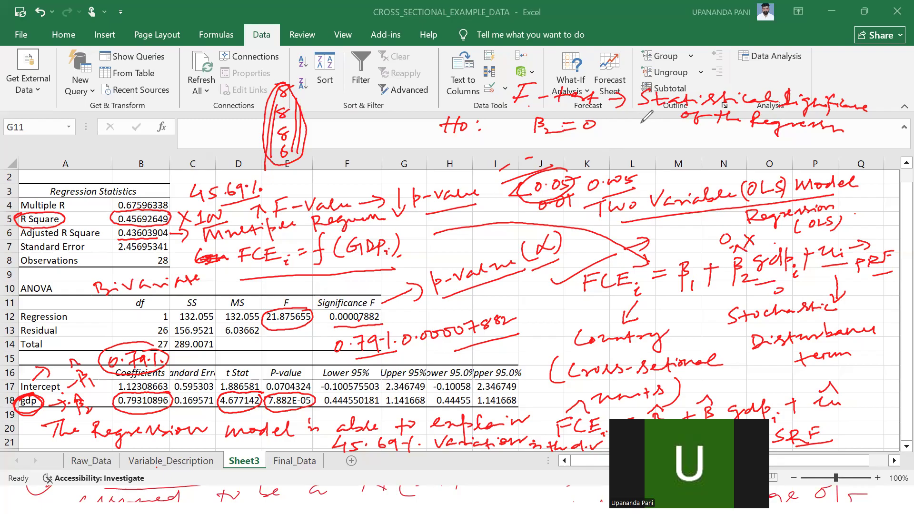
Step: Handwrite "H1: β2 ≠ 0 → Reject H0" under the null hypothesis and put a tick under the gdp coefficient
mouse_move(445, 141)
left_mouse_down()
mouse_move(517, 158)
mouse_move(554, 143)
mouse_move(555, 157)
left_mouse_up()
left_click_drag(577, 139, 576, 141)
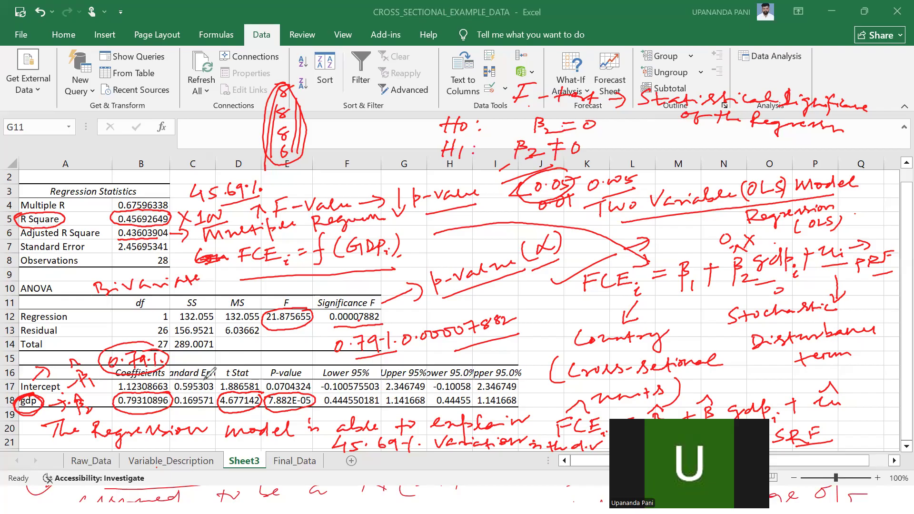
left_click_drag(138, 403, 133, 413)
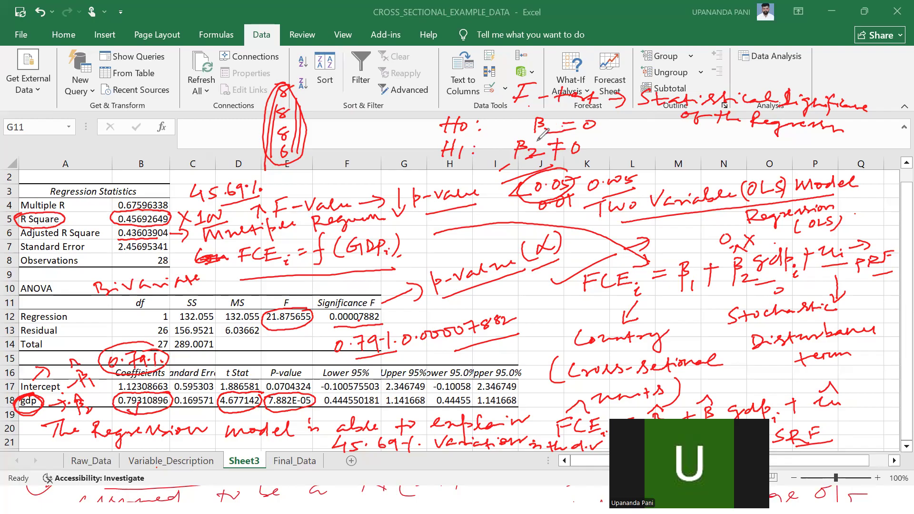
mouse_move(594, 145)
left_mouse_down()
mouse_move(700, 139)
mouse_move(710, 148)
mouse_move(652, 163)
left_mouse_up()
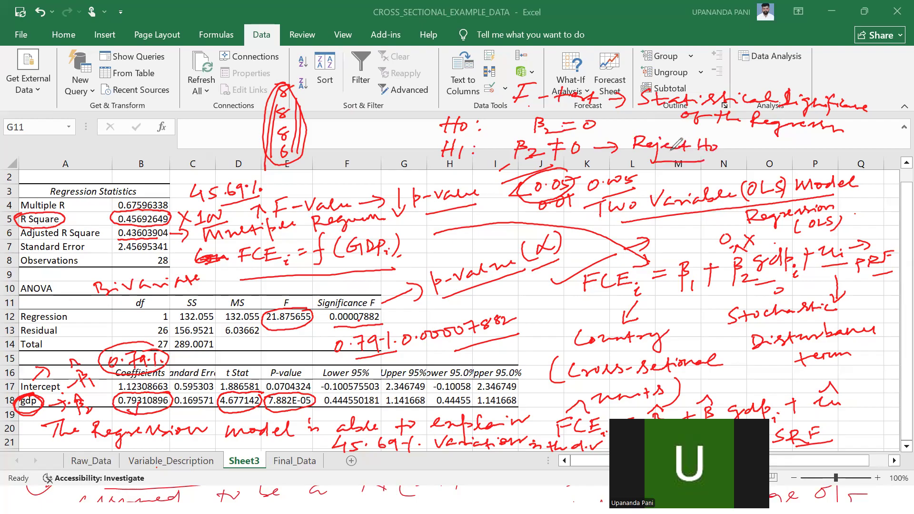
Step: Box "β2 = 0" in the null hypothesis and add "→ Useless" beside it
left_click_drag(526, 136, 526, 112)
left_click_drag(526, 112, 598, 111)
left_click_drag(526, 137, 600, 136)
mouse_move(601, 136)
left_mouse_down()
mouse_move(602, 114)
mouse_move(617, 132)
mouse_move(696, 122)
mouse_move(659, 132)
mouse_move(688, 134)
left_mouse_up()
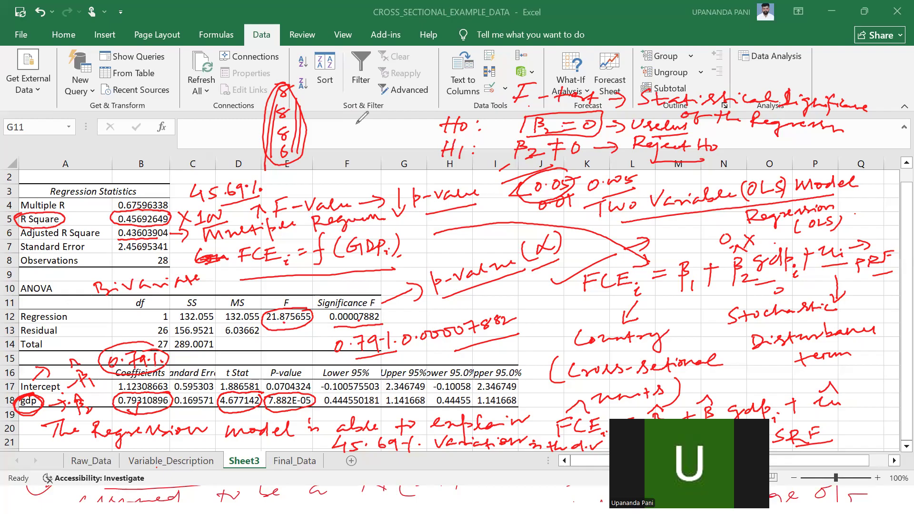
Step: Handwrite "H0: β2 = β3 = 0" beside the circled number column and draw a box around it
left_click(318, 124)
mouse_move(319, 125)
left_mouse_down()
mouse_move(312, 134)
mouse_move(325, 131)
left_mouse_up()
left_click_drag(329, 129, 331, 129)
left_click(338, 130)
left_click(341, 137)
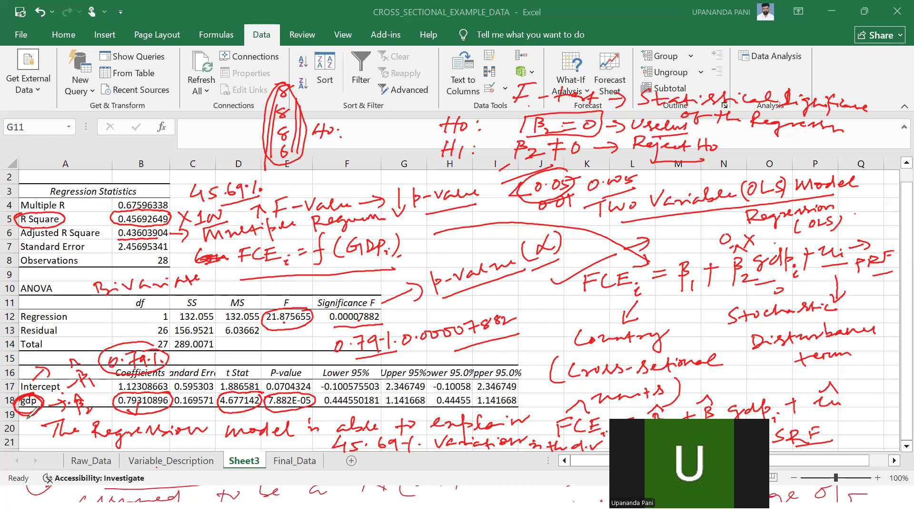
mouse_move(352, 125)
left_mouse_down()
mouse_move(356, 132)
mouse_move(398, 124)
mouse_move(387, 138)
mouse_move(431, 126)
left_mouse_up()
left_click_drag(350, 152, 421, 144)
mouse_move(311, 118)
left_mouse_down()
mouse_move(309, 141)
mouse_move(428, 138)
mouse_move(314, 148)
mouse_move(350, 153)
left_mouse_up()
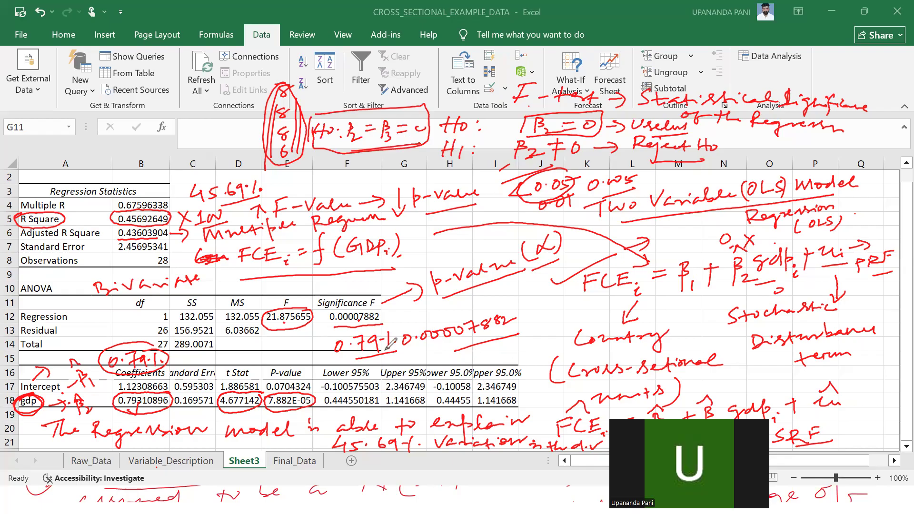
Step: Draw a tick at the Significance F heading and extend the "Reject H0" note with "→ Statistically significant"
left_click_drag(317, 288, 394, 271)
left_click_drag(732, 143, 864, 143)
left_click(729, 144)
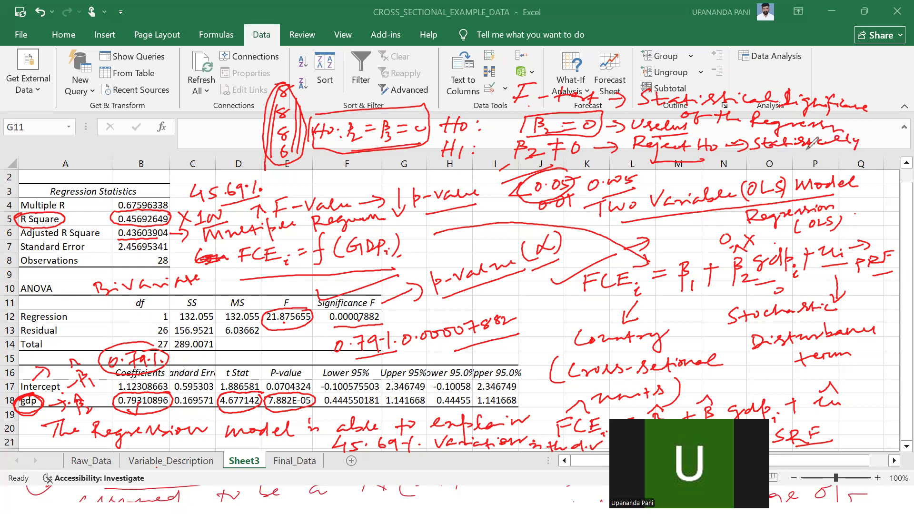
left_click_drag(772, 151, 871, 152)
Step: Handwrite "↑F → ↓P → SF" above the Regression Statistics table and "t = F" over it, circling the t
left_click_drag(83, 151, 101, 135)
mouse_move(98, 137)
left_mouse_down()
mouse_move(113, 128)
mouse_move(147, 142)
mouse_move(167, 134)
mouse_move(150, 145)
mouse_move(201, 139)
mouse_move(193, 145)
mouse_move(233, 134)
left_mouse_up()
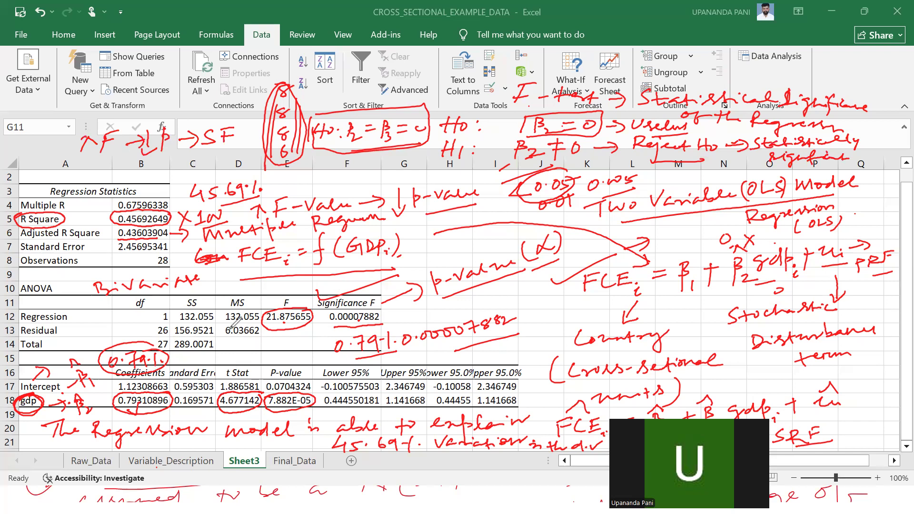
left_click_drag(136, 81, 141, 99)
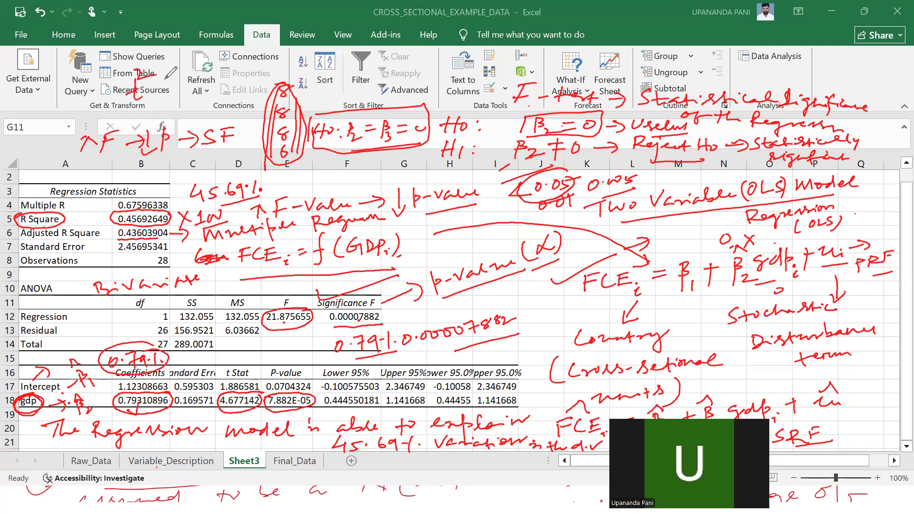
mouse_move(142, 62)
left_mouse_down()
mouse_move(131, 95)
mouse_move(156, 97)
mouse_move(142, 73)
mouse_move(182, 89)
left_mouse_up()
left_click_drag(199, 74, 197, 88)
left_click_drag(192, 74, 214, 79)
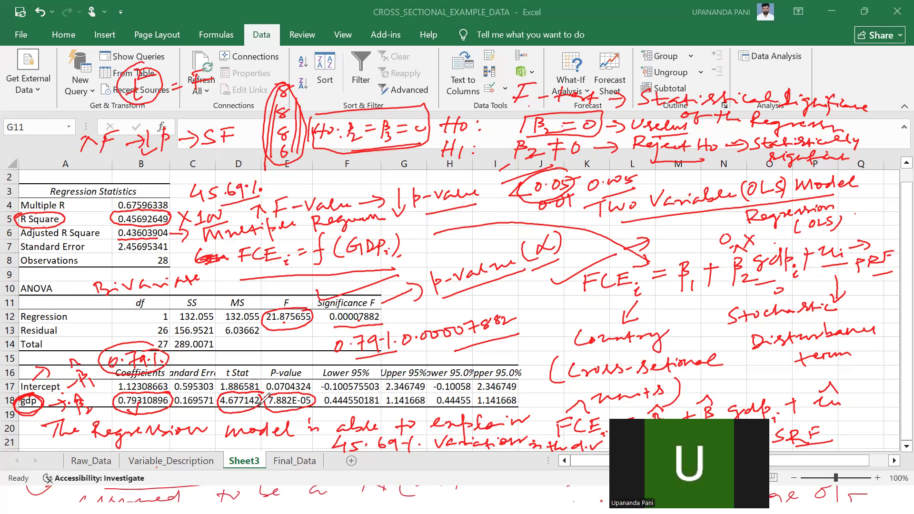
Step: Circle the F value again, underline the "t = F" note, and draw an arrow from the gdp t Stat to F
mouse_move(286, 302)
left_mouse_down()
mouse_move(261, 315)
mouse_move(295, 333)
mouse_move(313, 300)
left_mouse_up()
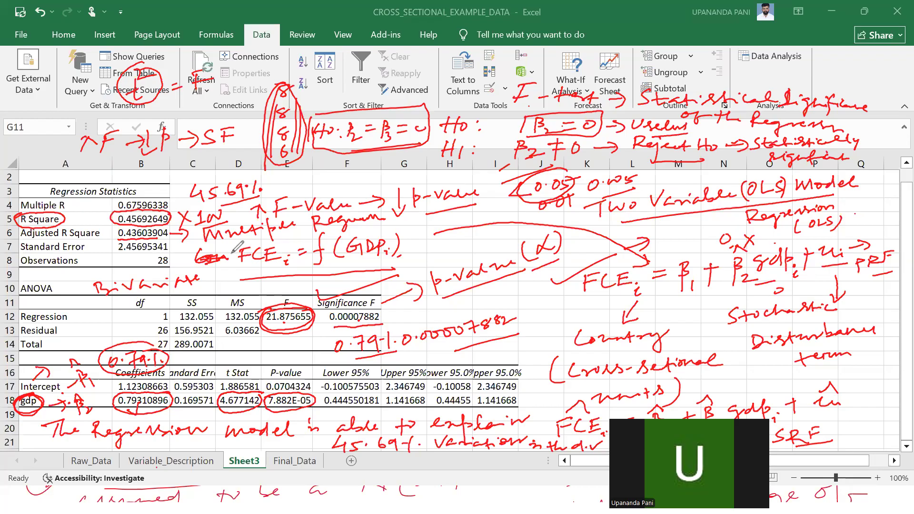
left_click_drag(72, 109, 130, 72)
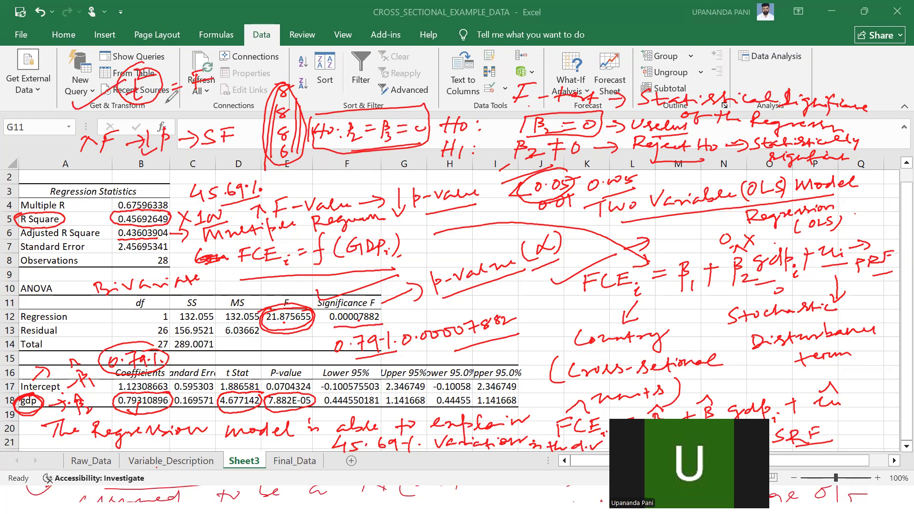
left_click_drag(158, 114, 212, 95)
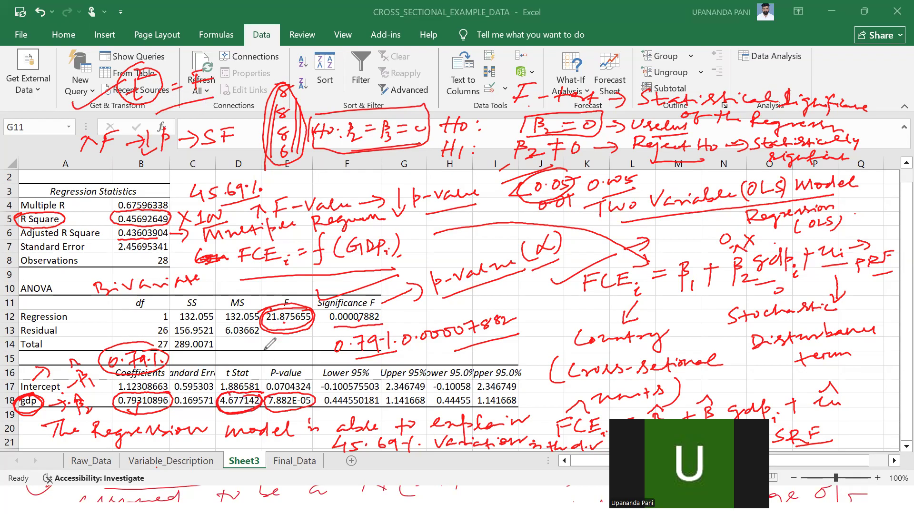
left_click_drag(247, 388, 284, 335)
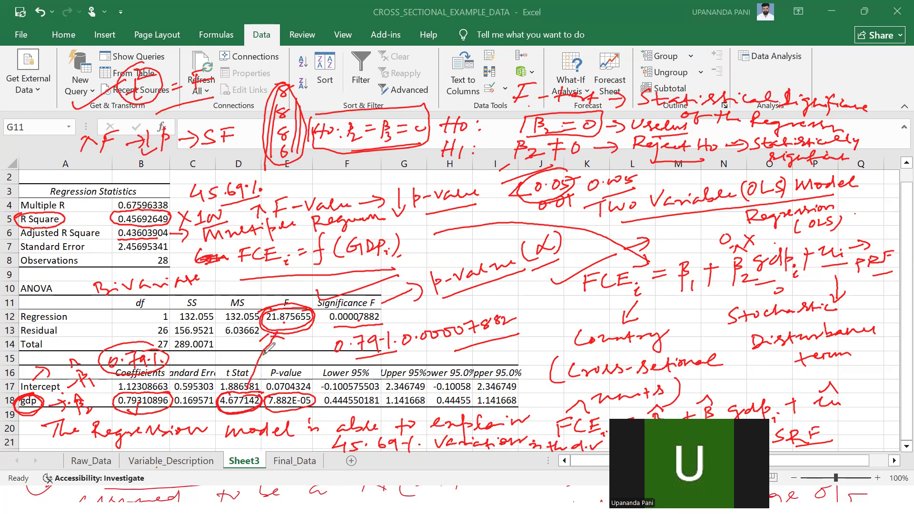